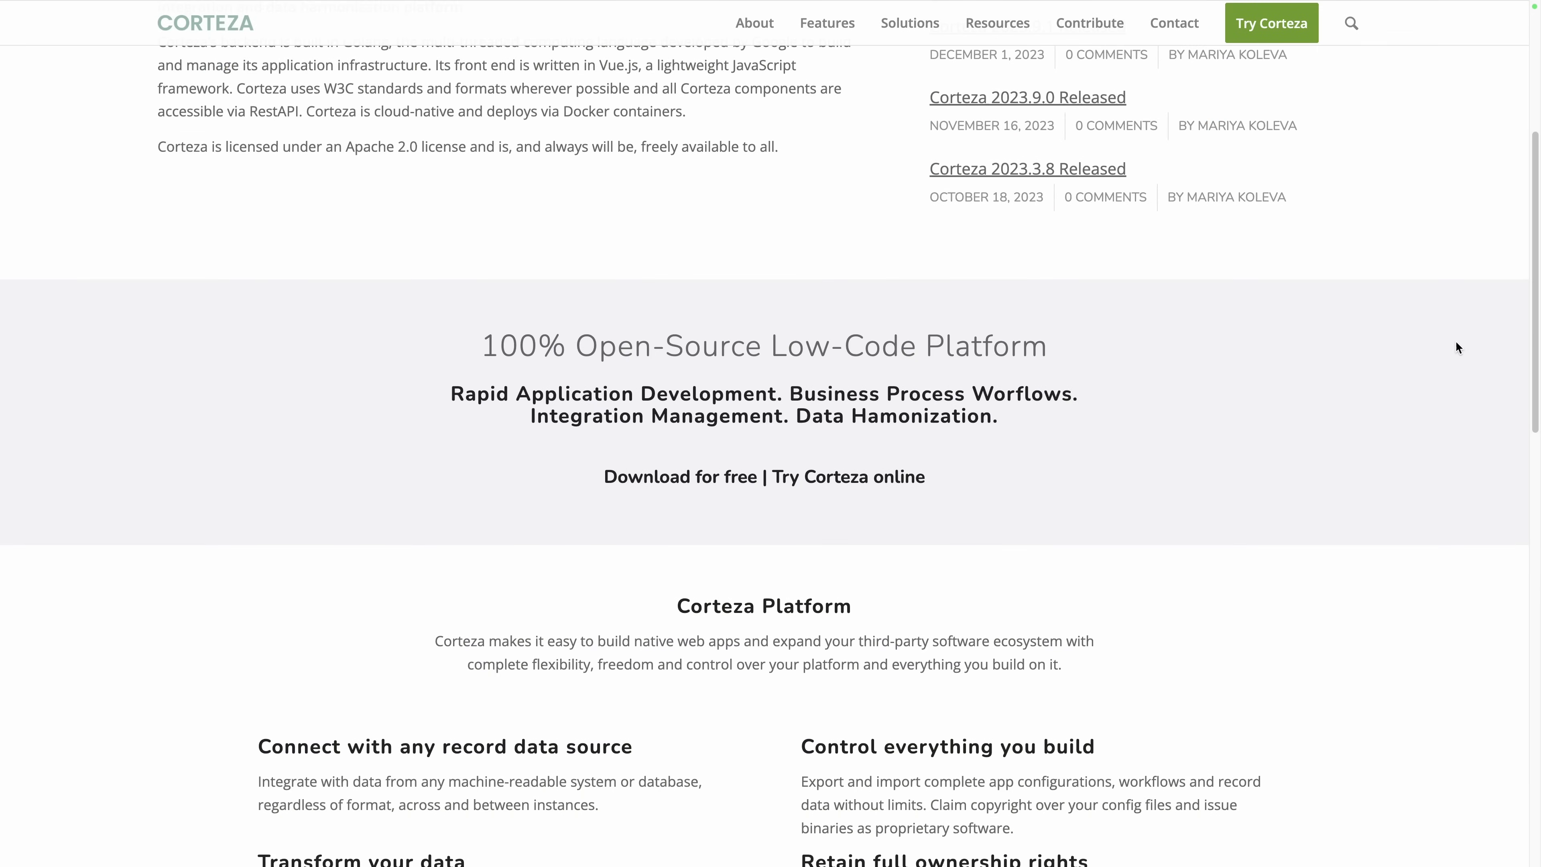
# Scroll through the Corteza homepage and DevOps Guide down to the Corteza Architecture diagram.
pyautogui.scroll(-6, 1458, 348)
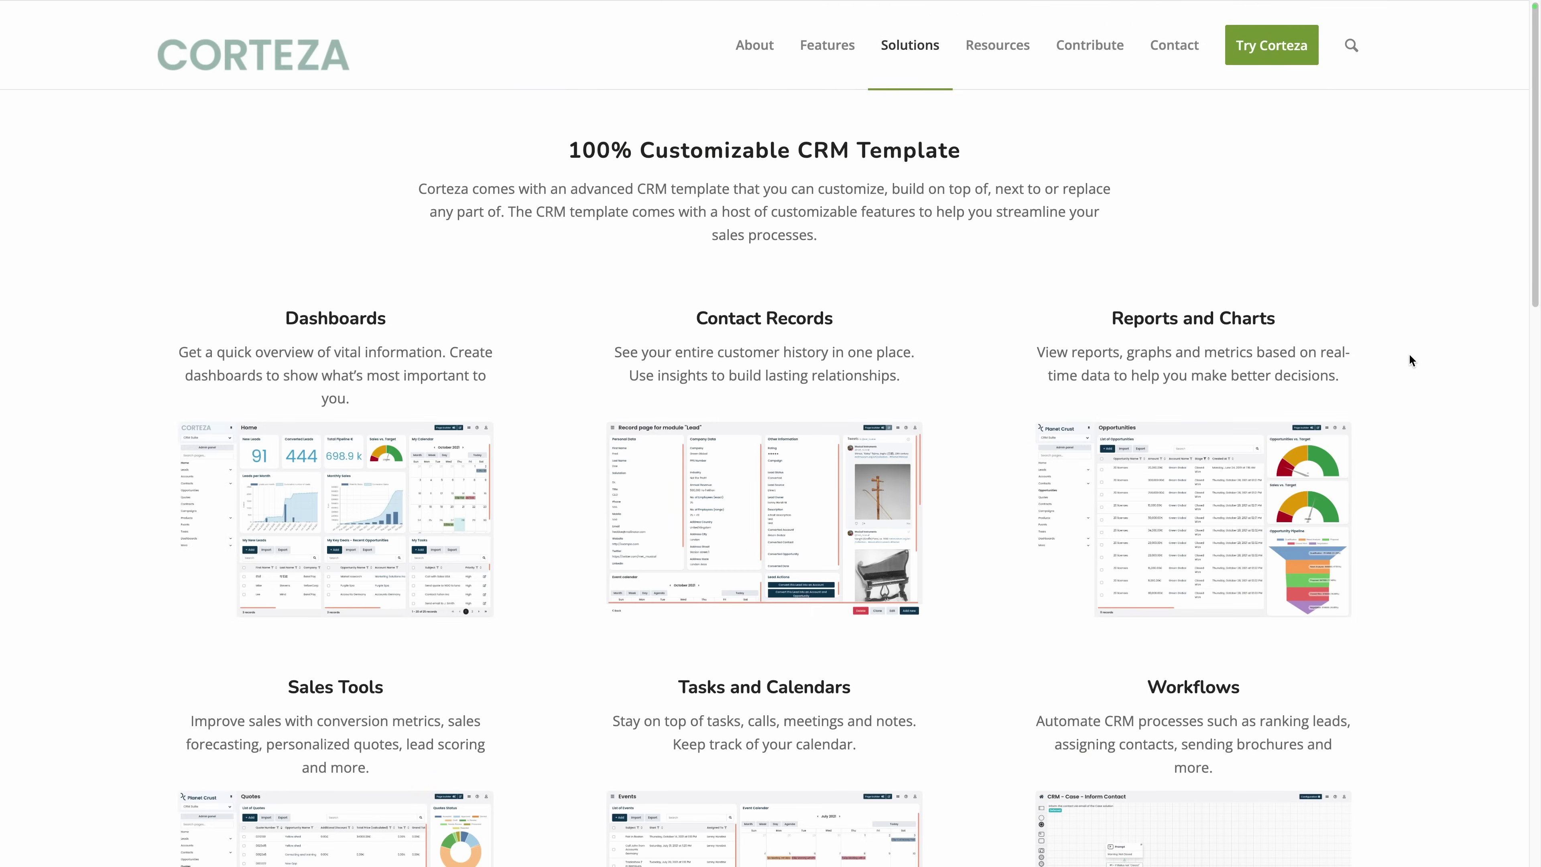
pyautogui.scroll(-12, 1409, 355)
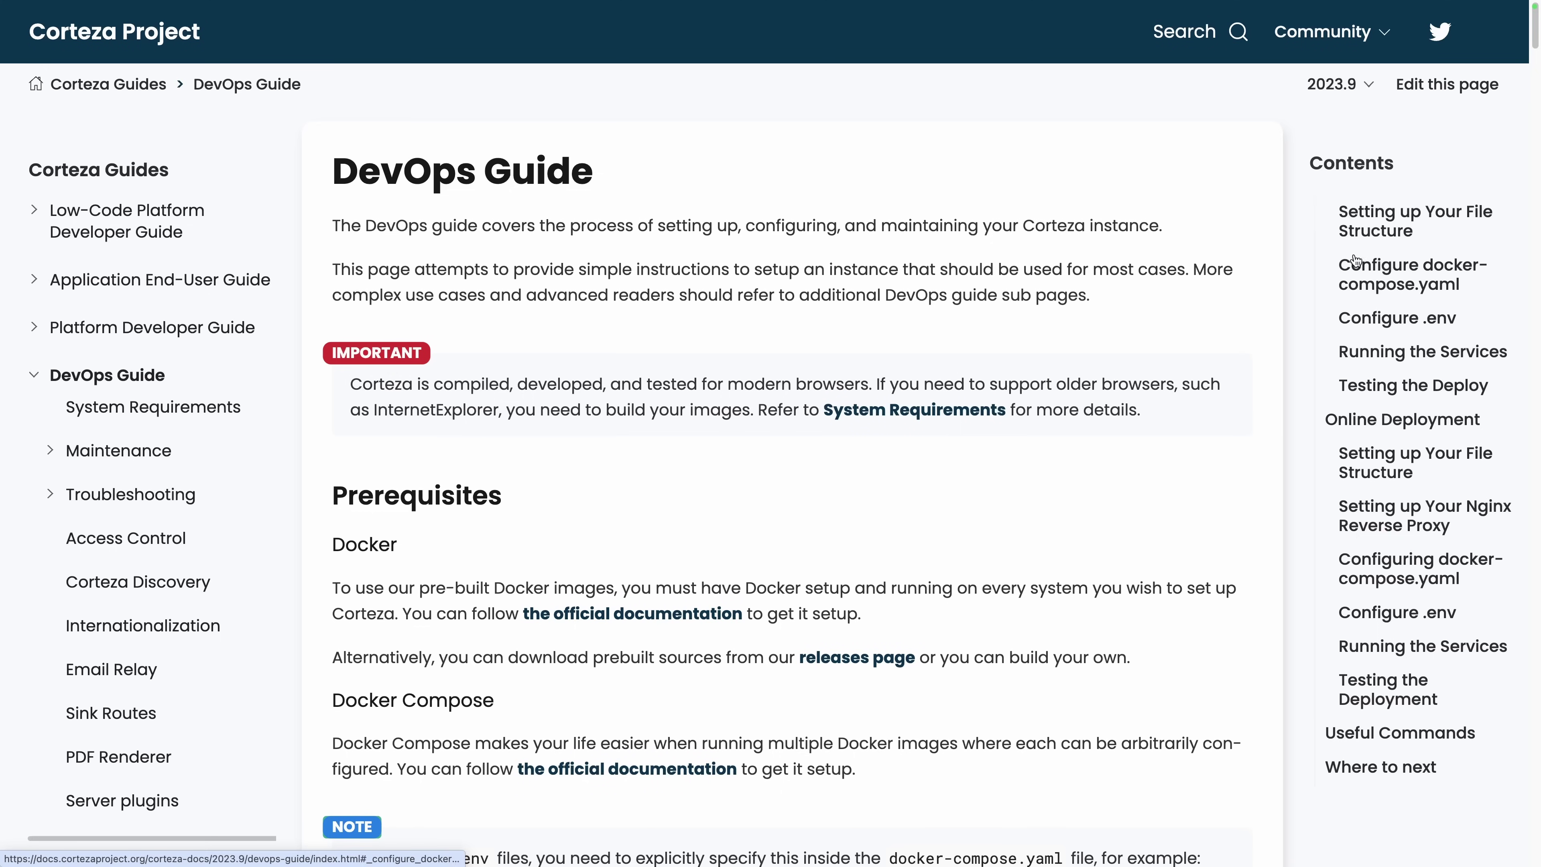
pyautogui.scroll(5, 1364, 260)
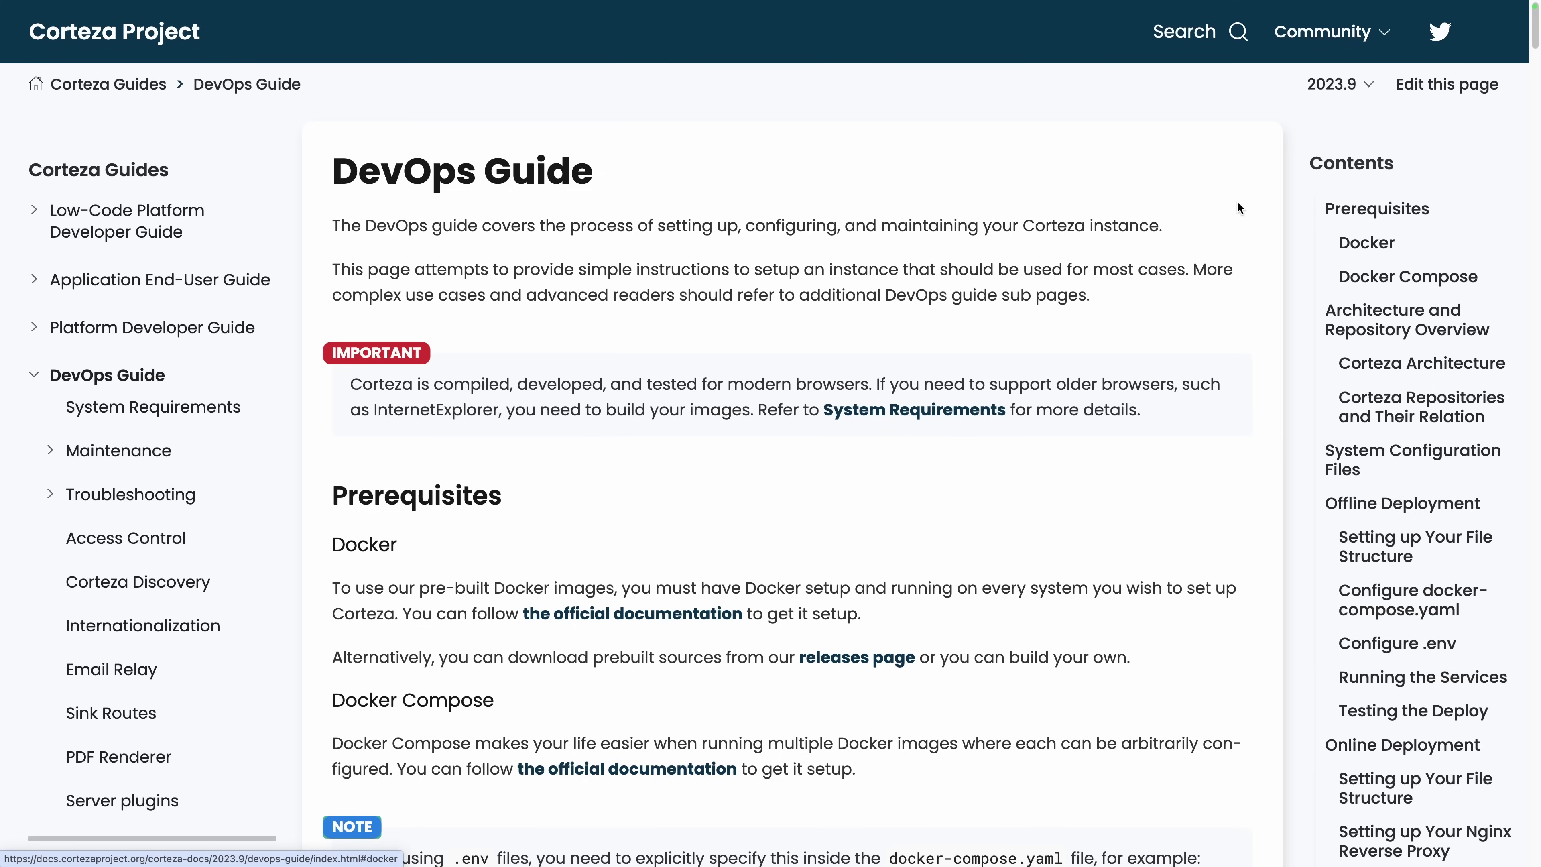
pyautogui.scroll(-9, 1237, 204)
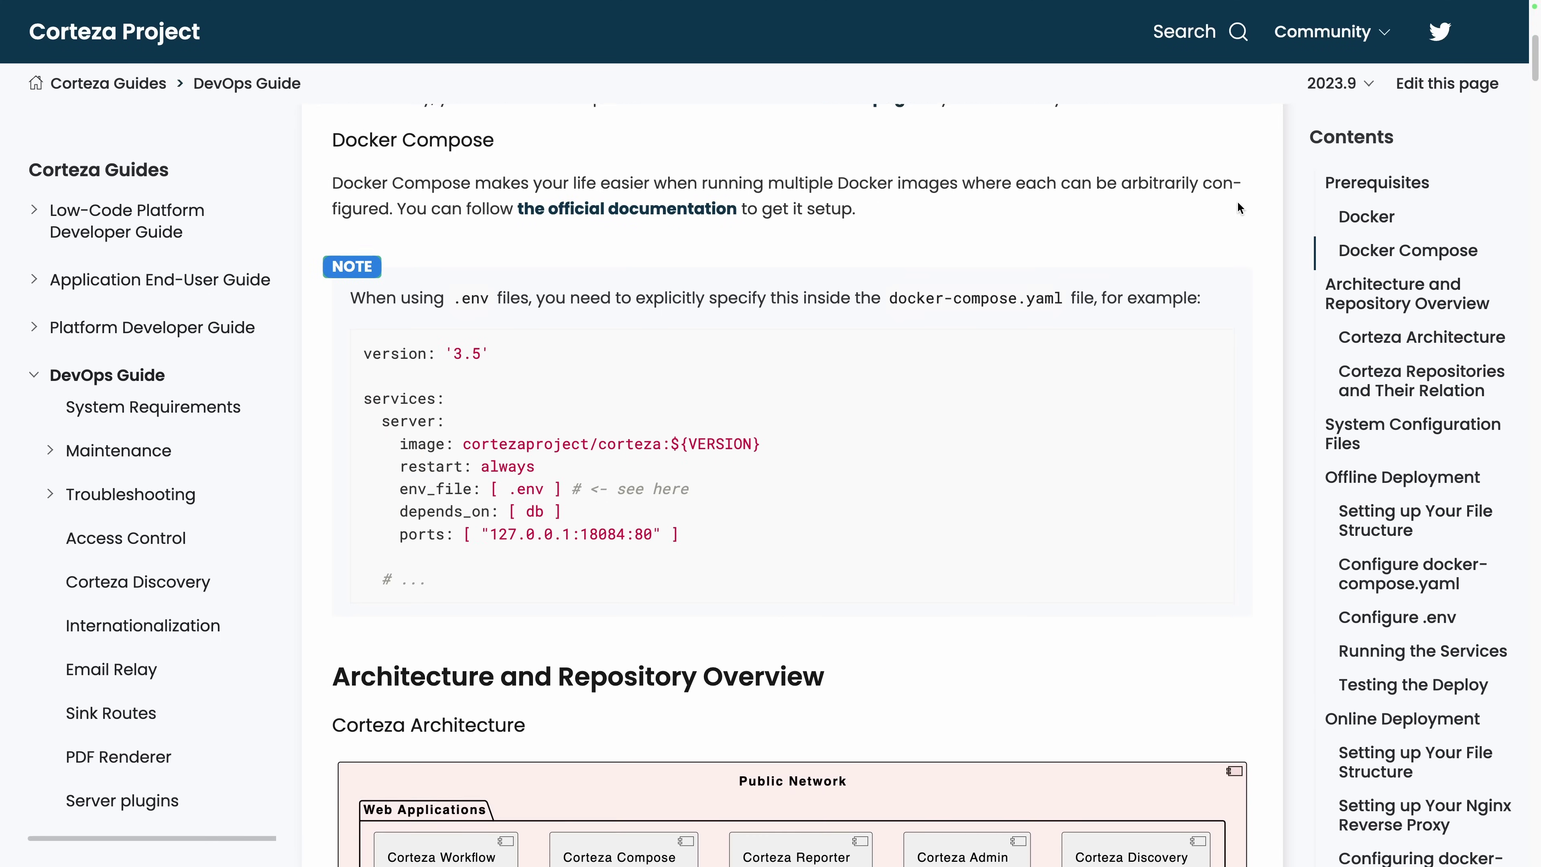
pyautogui.scroll(-12, 1237, 204)
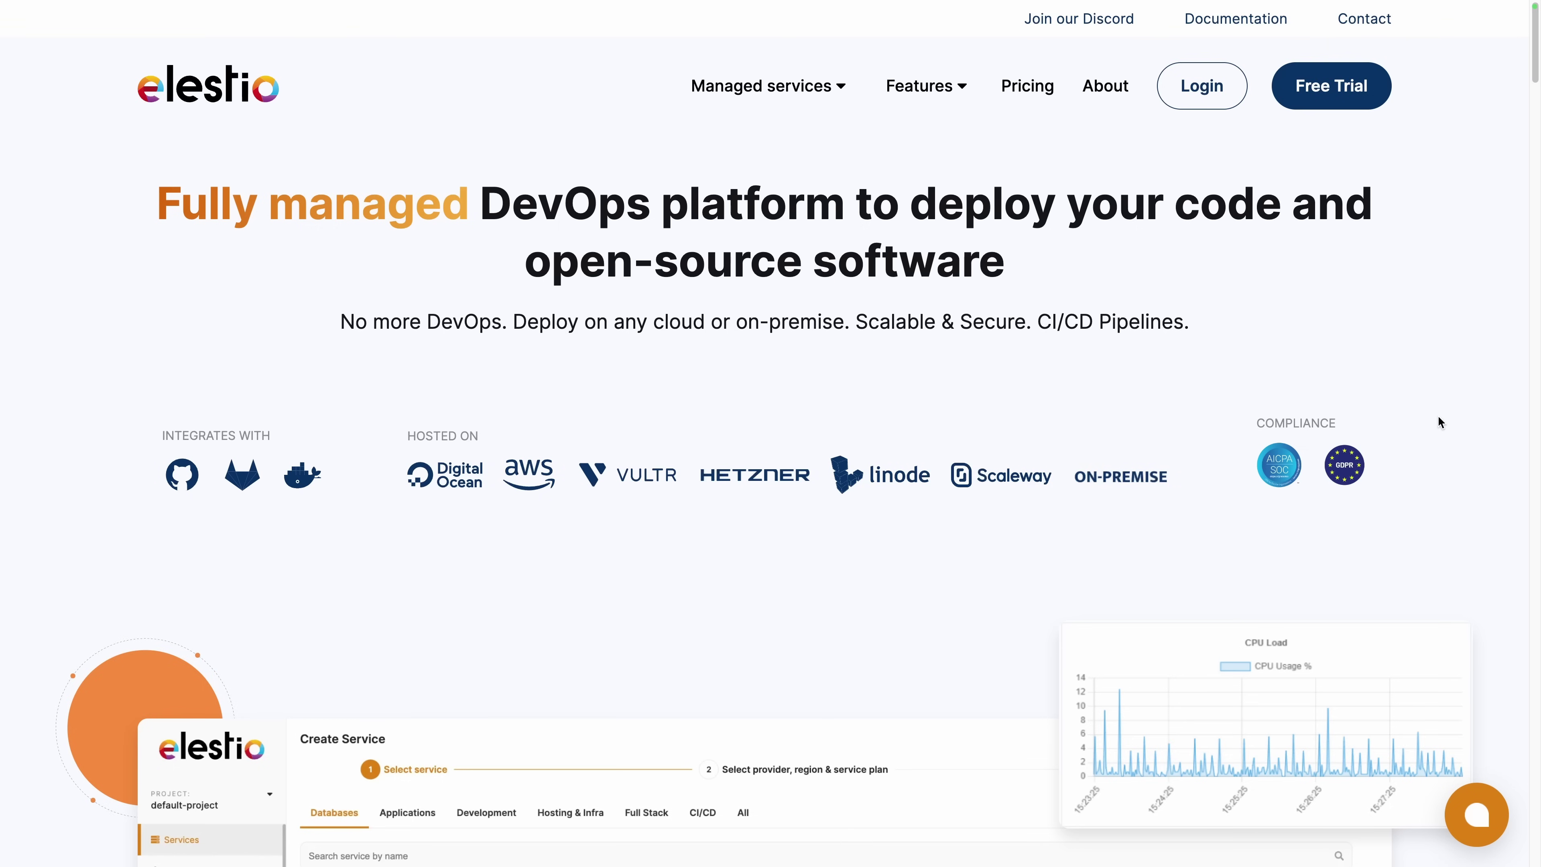
pyautogui.scroll(-6, 1438, 414)
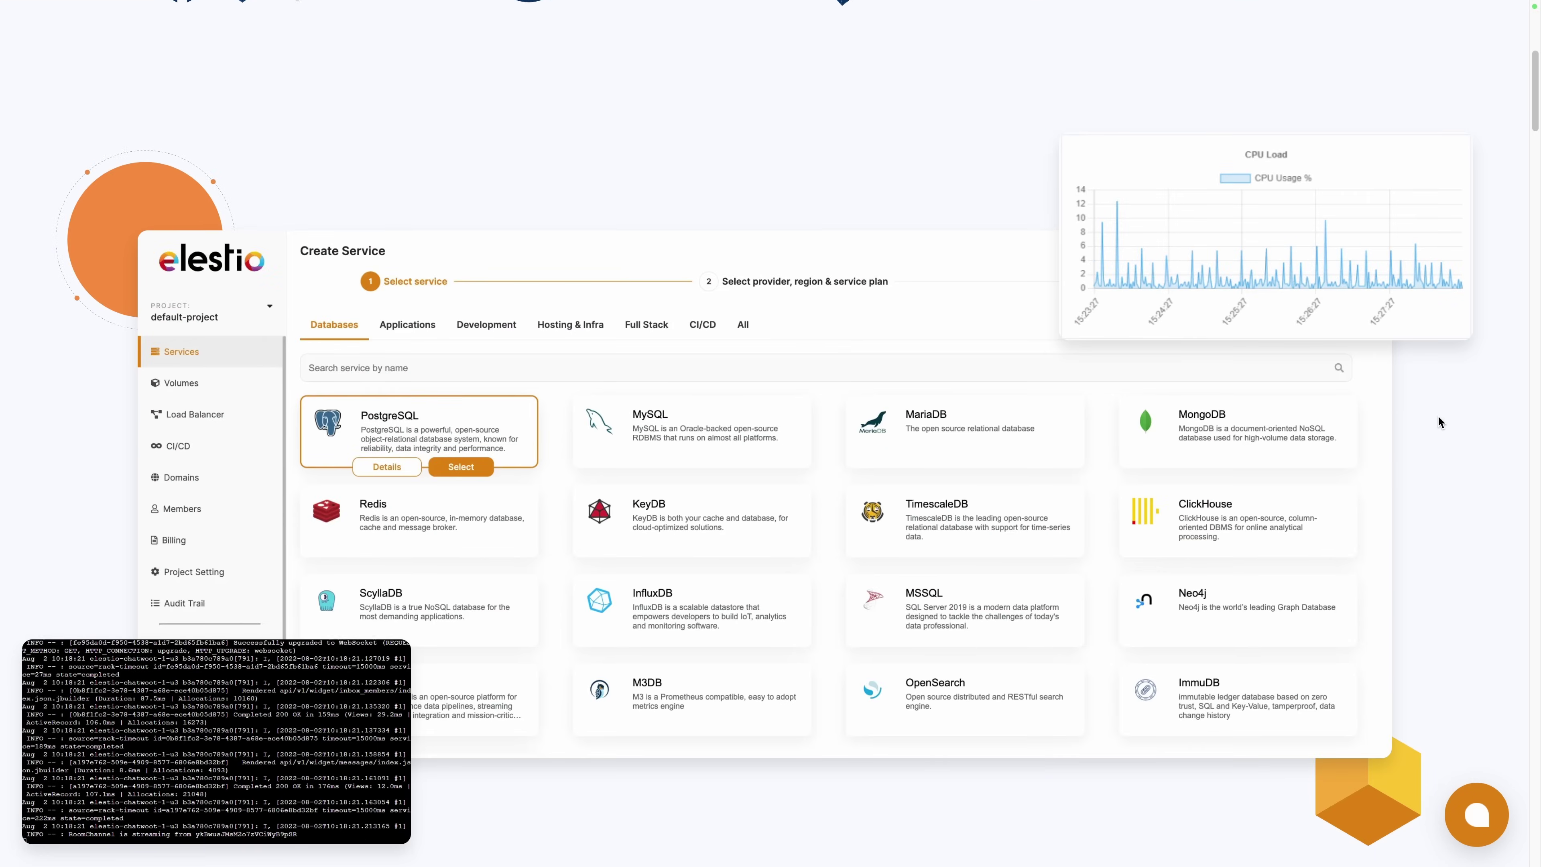
pyautogui.scroll(-18, 1439, 417)
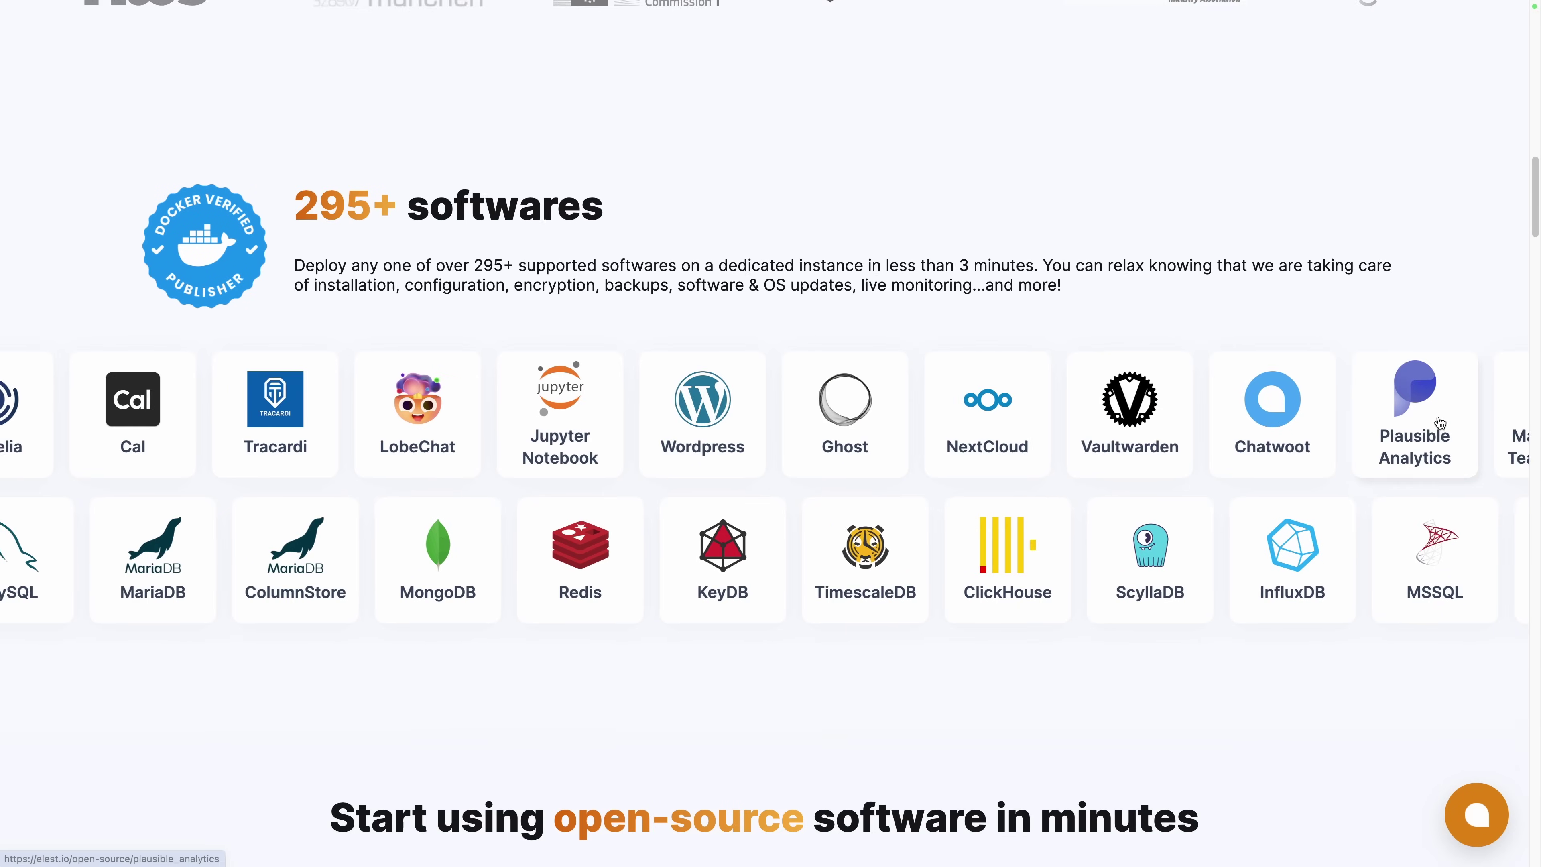
pyautogui.scroll(-10, 1439, 419)
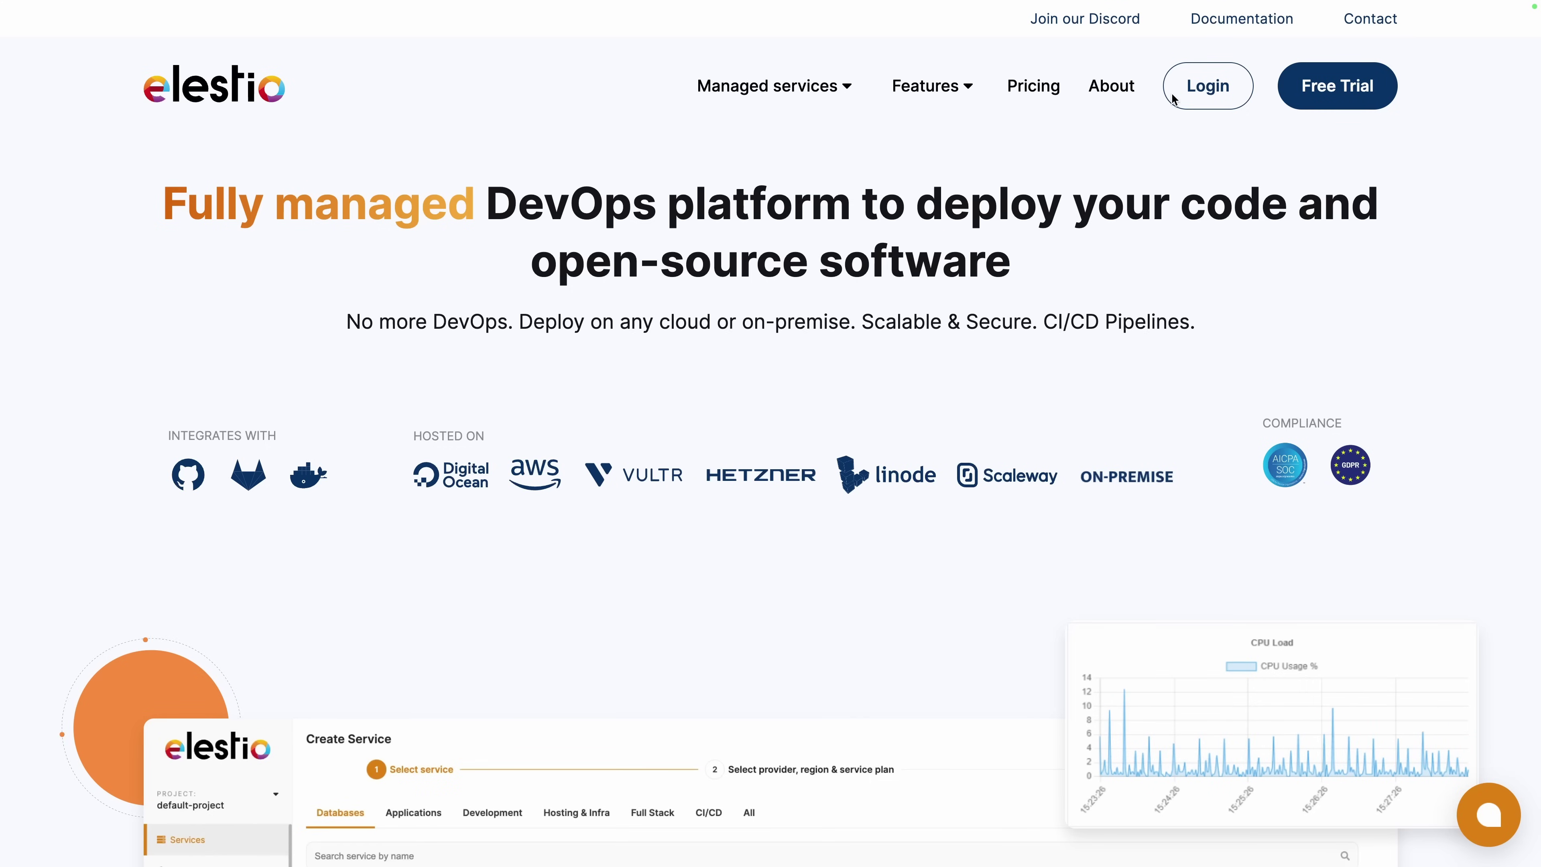
# Log in to Elestio, start a first deployment and select Corteza after searching 'cort'.
pyautogui.click(1190, 94)
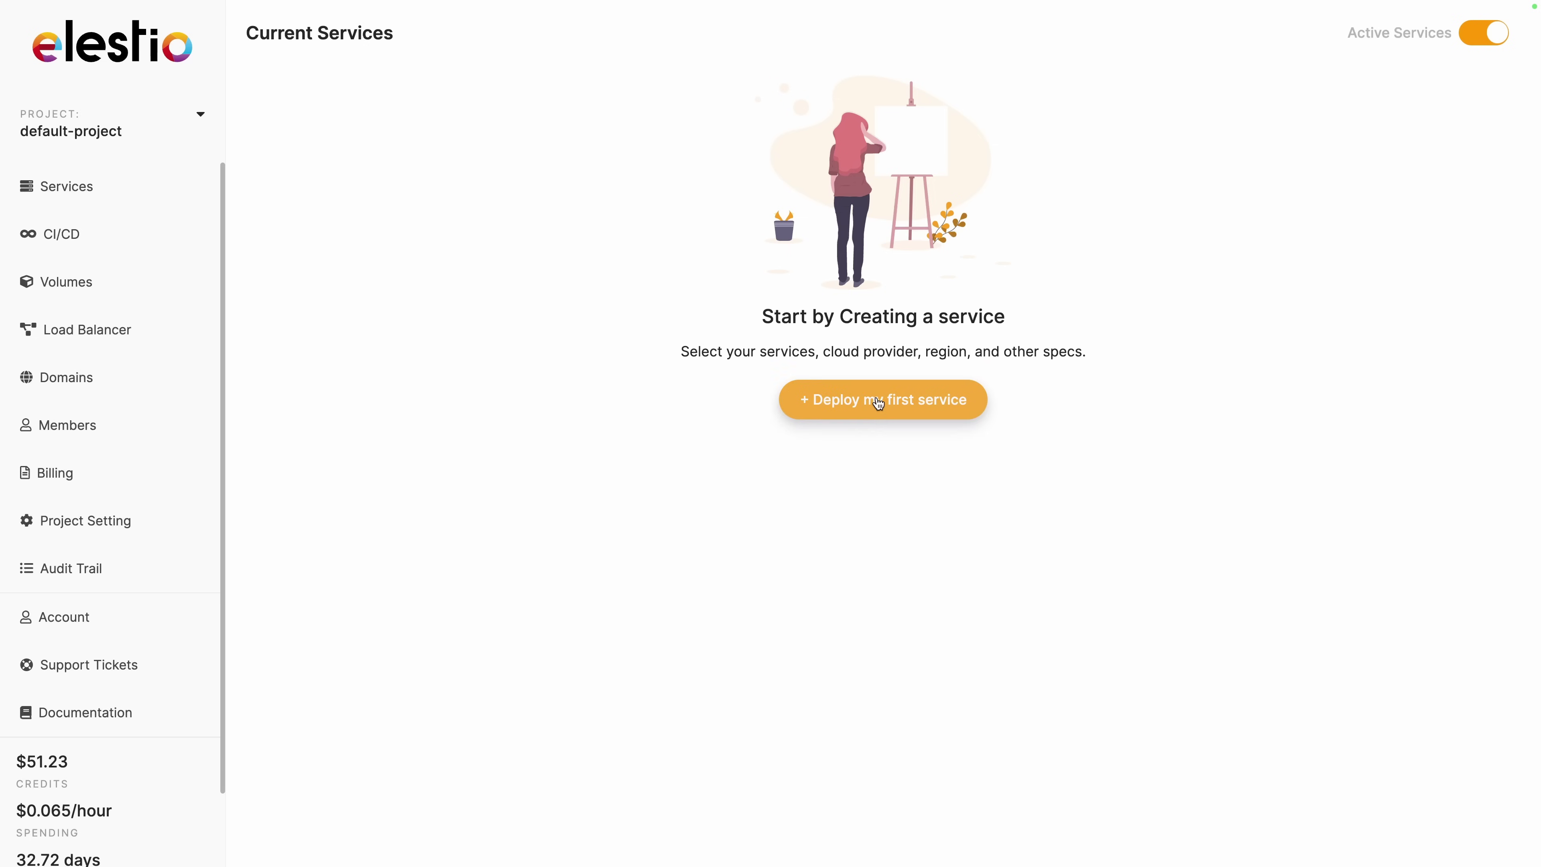
pyautogui.click(876, 398)
pyautogui.write('cort')
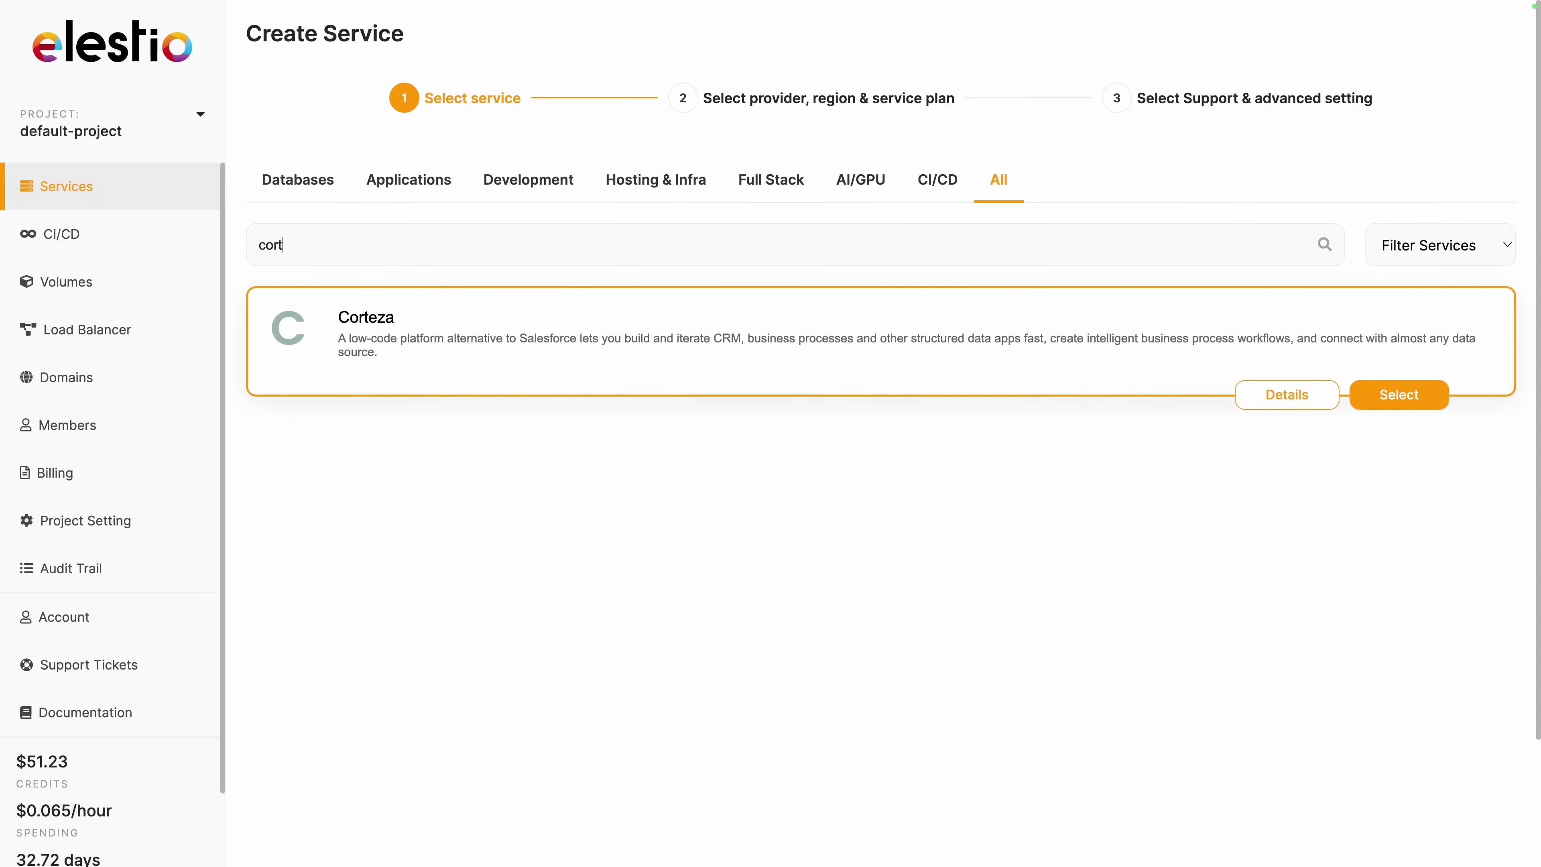
pyautogui.click(1405, 398)
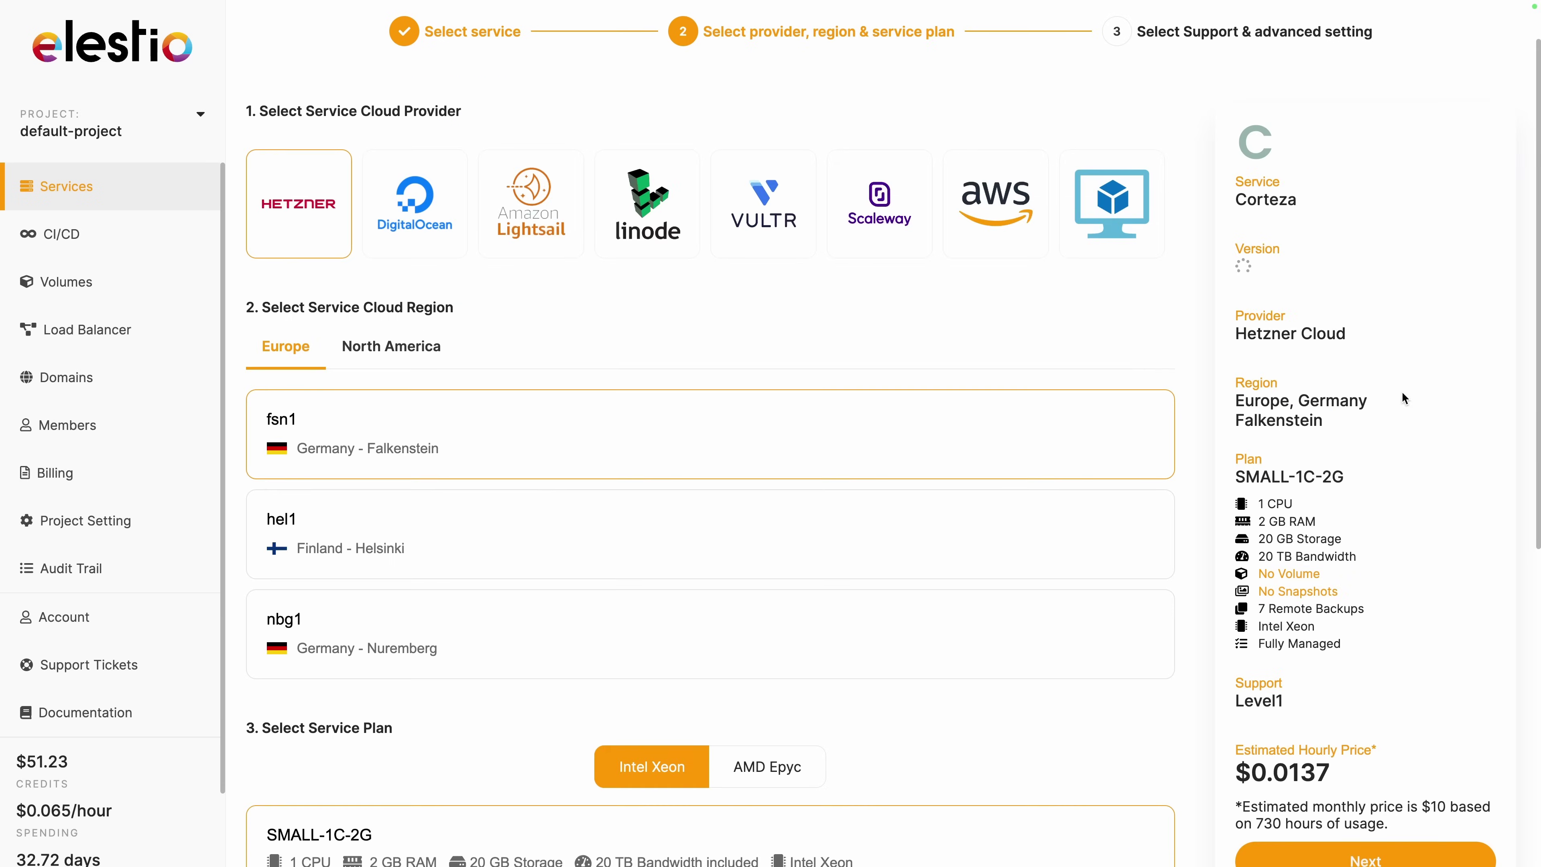
# Choose Scaleway in fr-par-1 with the SMALL-2C-2G plan and continue to support settings.
pyautogui.click(416, 195)
pyautogui.click(537, 215)
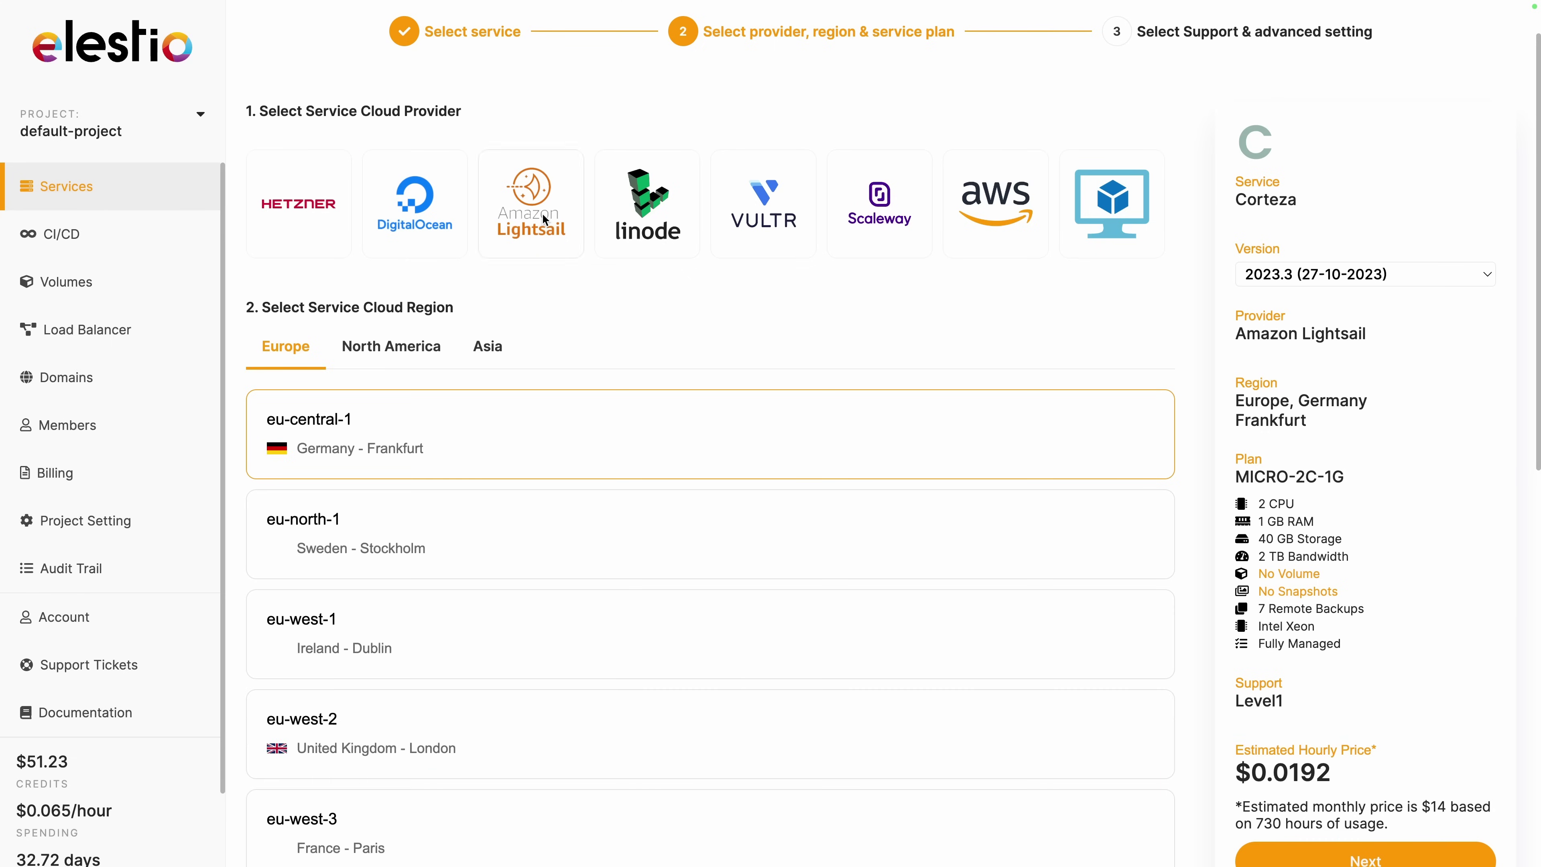
pyautogui.click(857, 228)
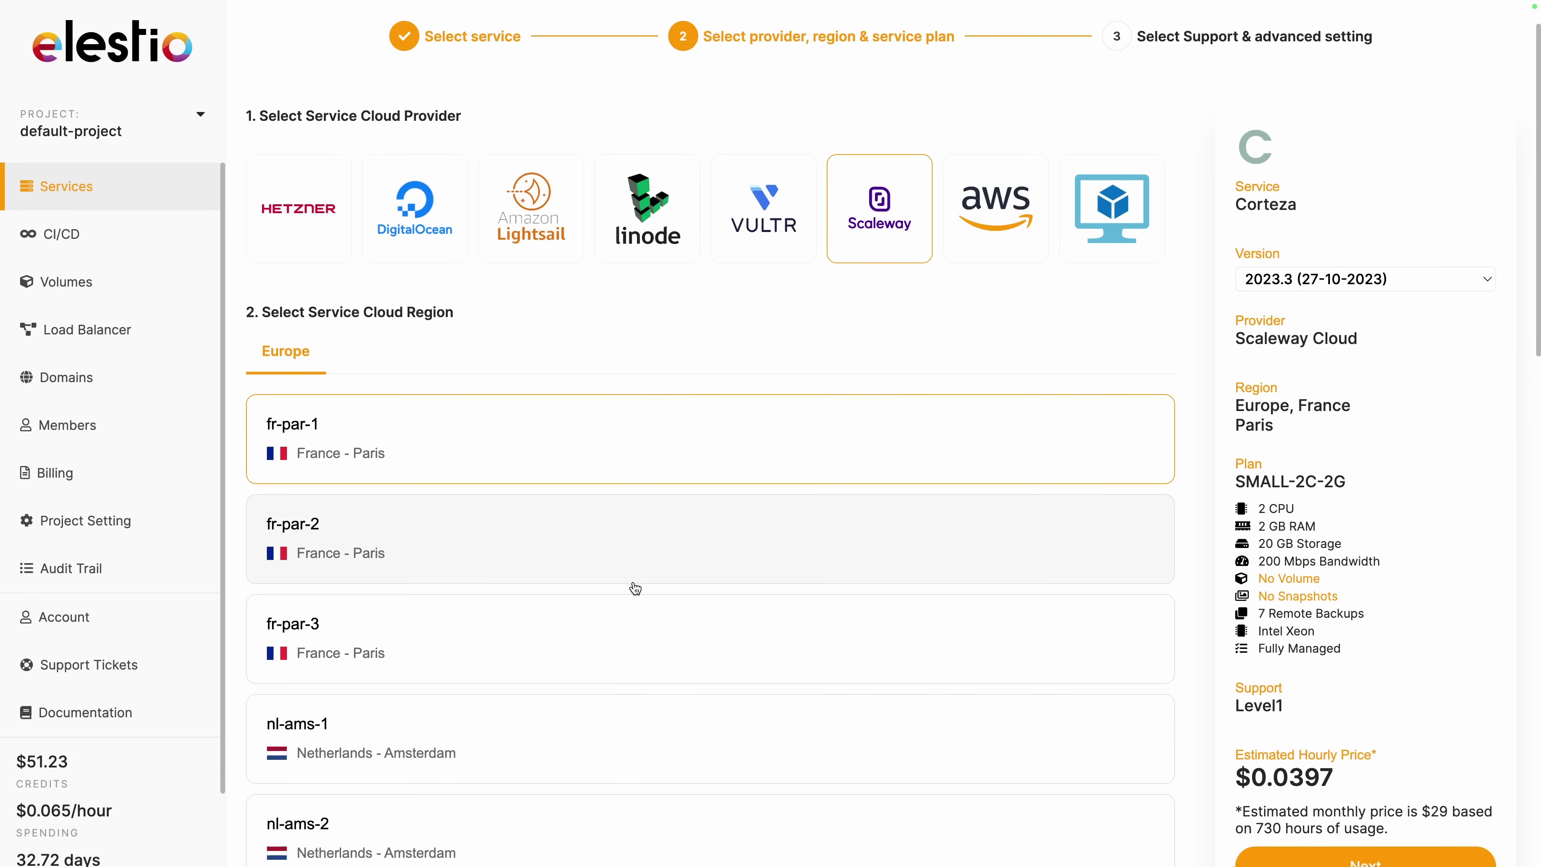
pyautogui.scroll(-5, 636, 588)
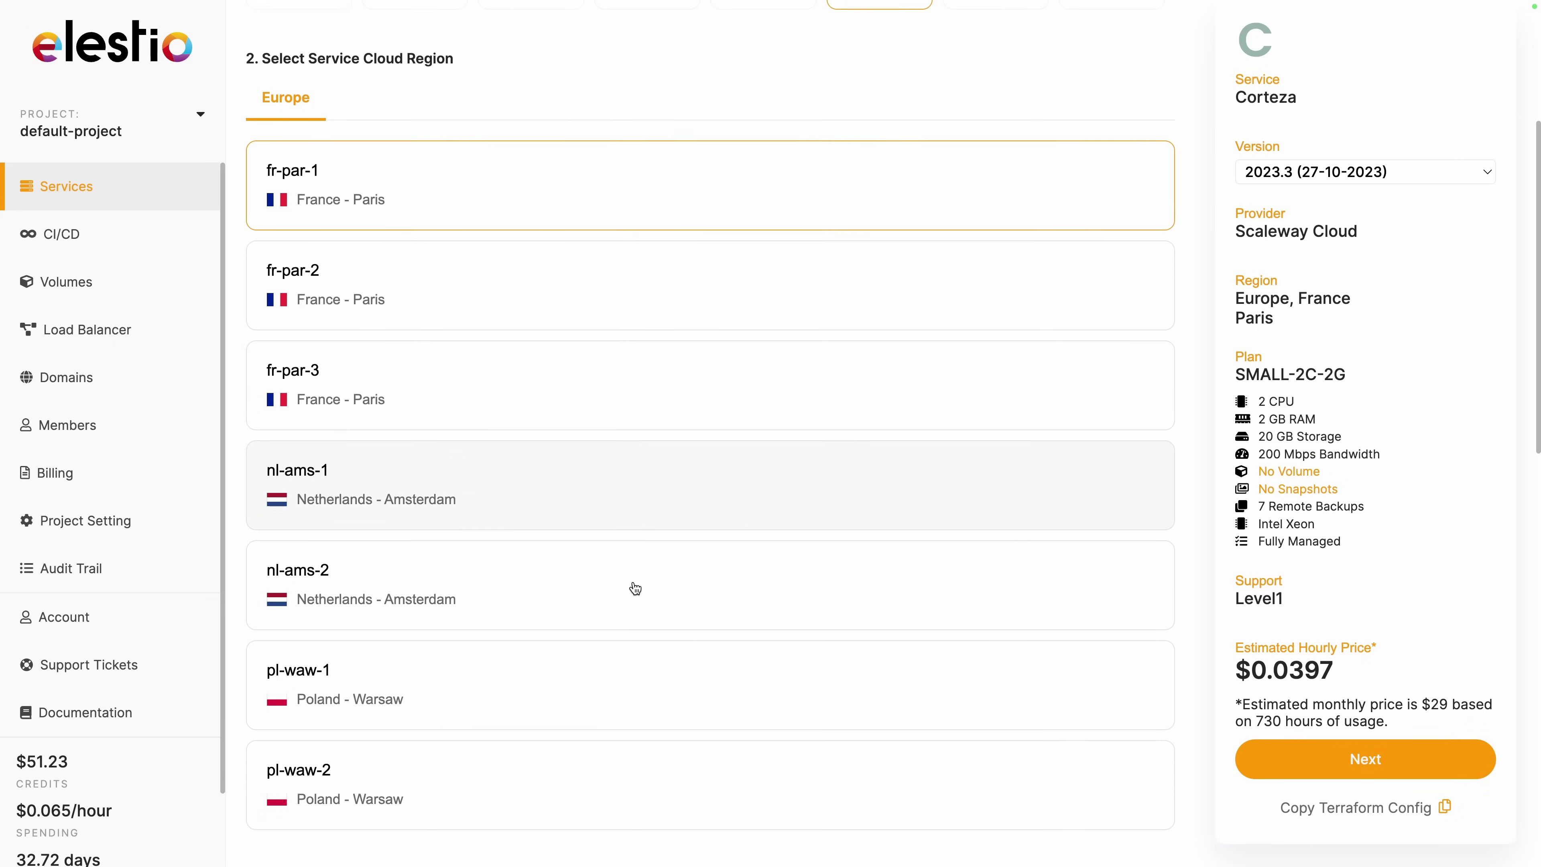
pyautogui.scroll(-6, 635, 588)
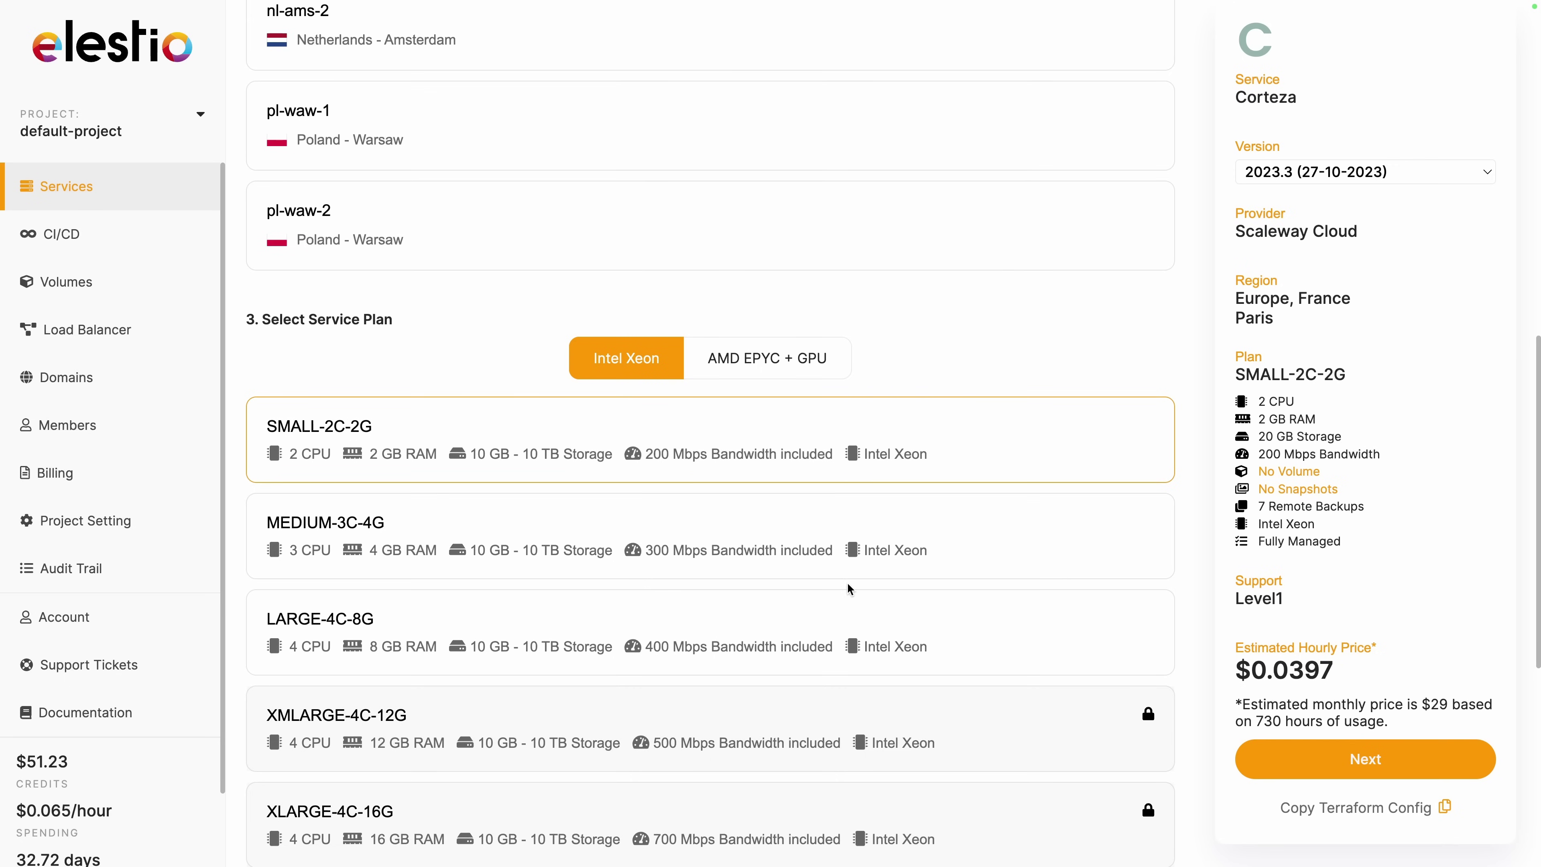
pyautogui.click(1317, 767)
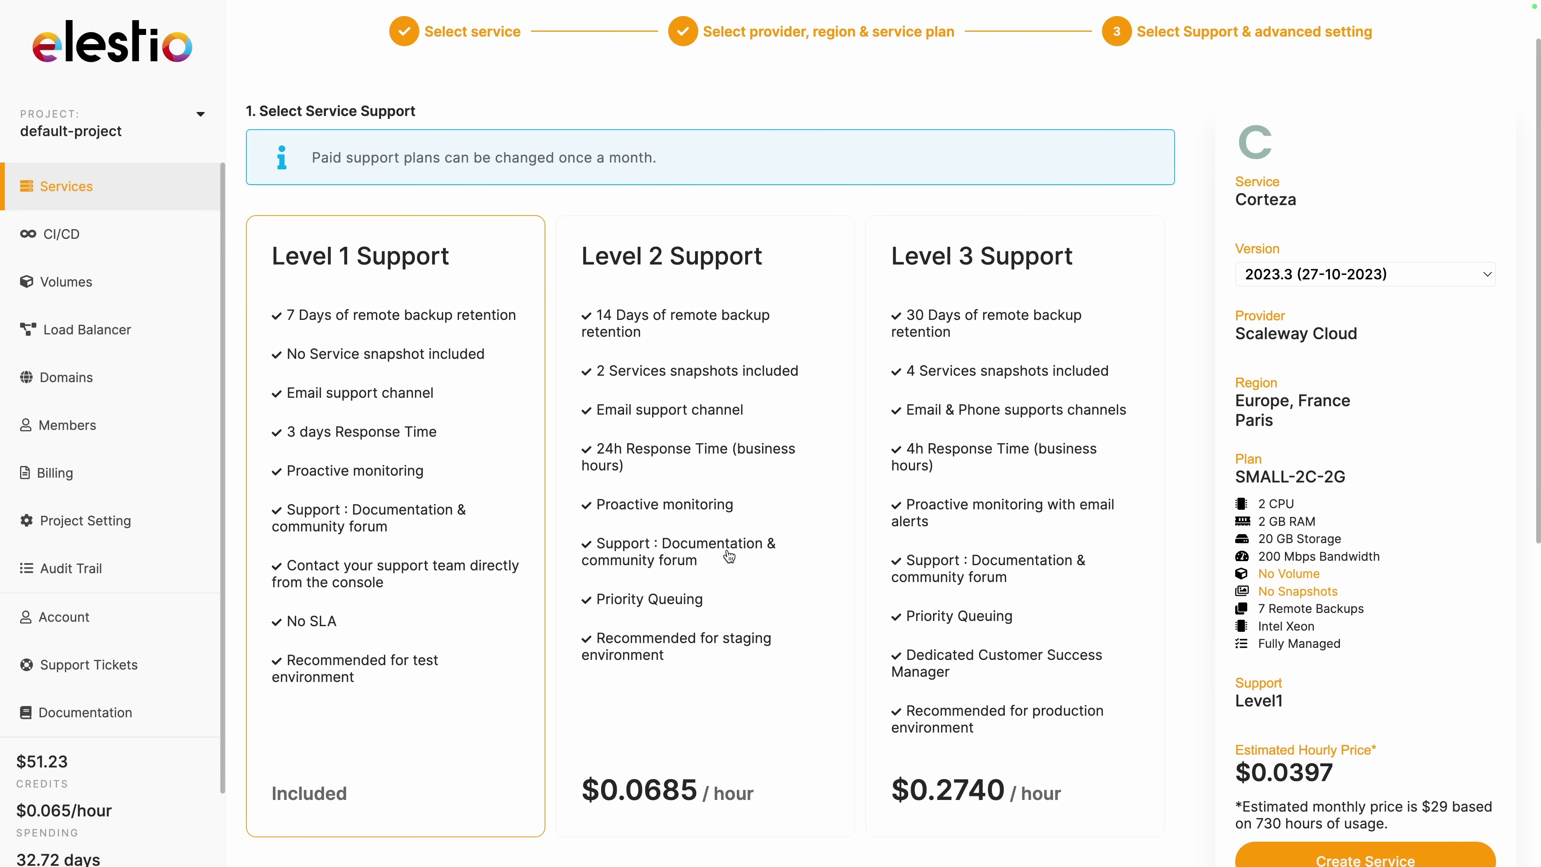
pyautogui.scroll(-1, 1141, 668)
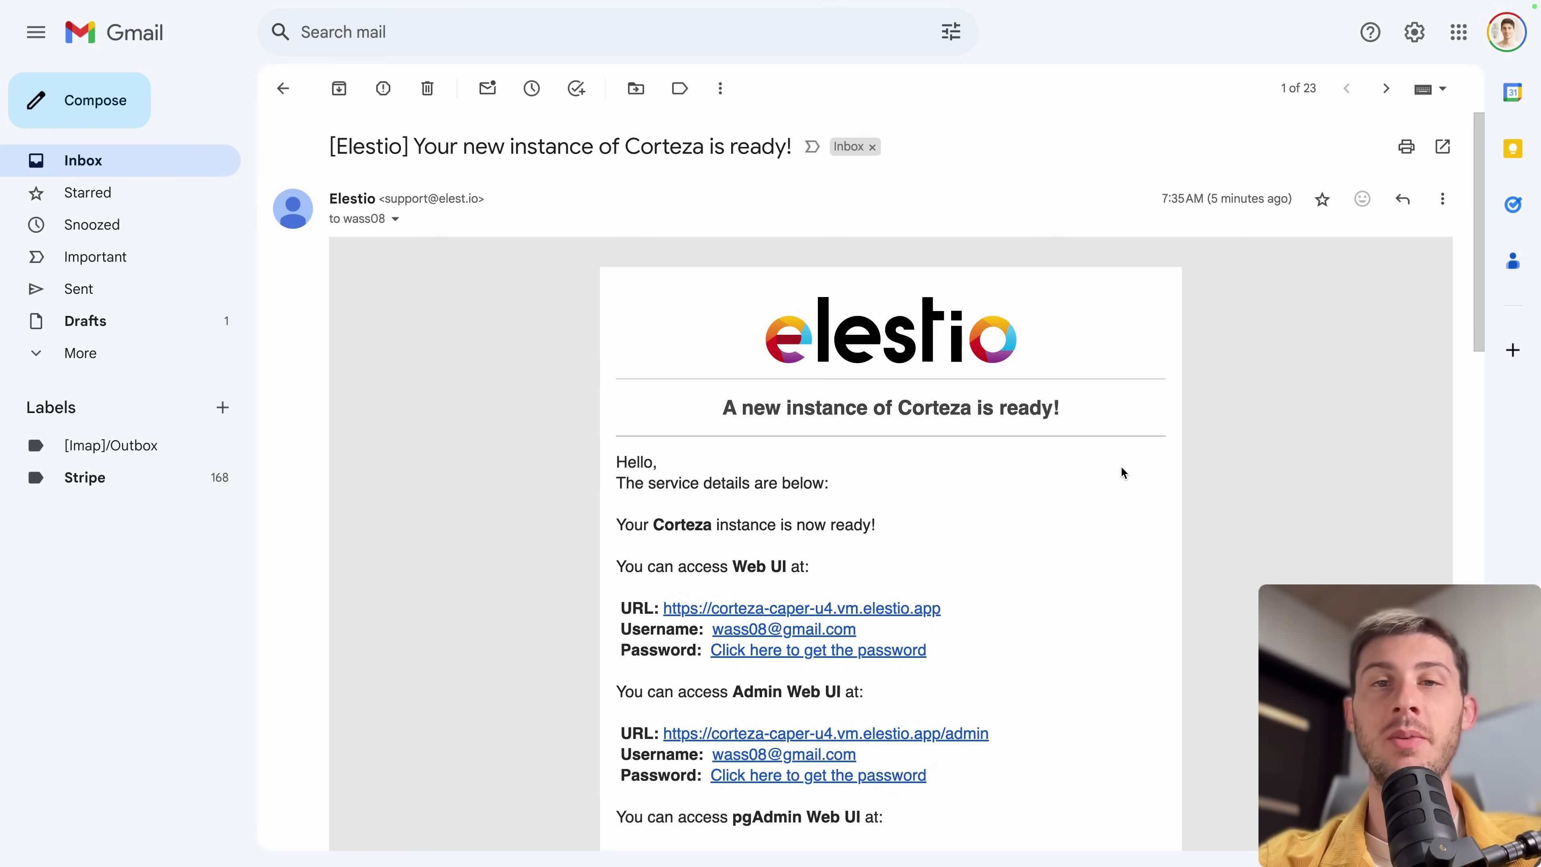
pyautogui.scroll(-2, 1121, 468)
pyautogui.scroll(-1, 1121, 468)
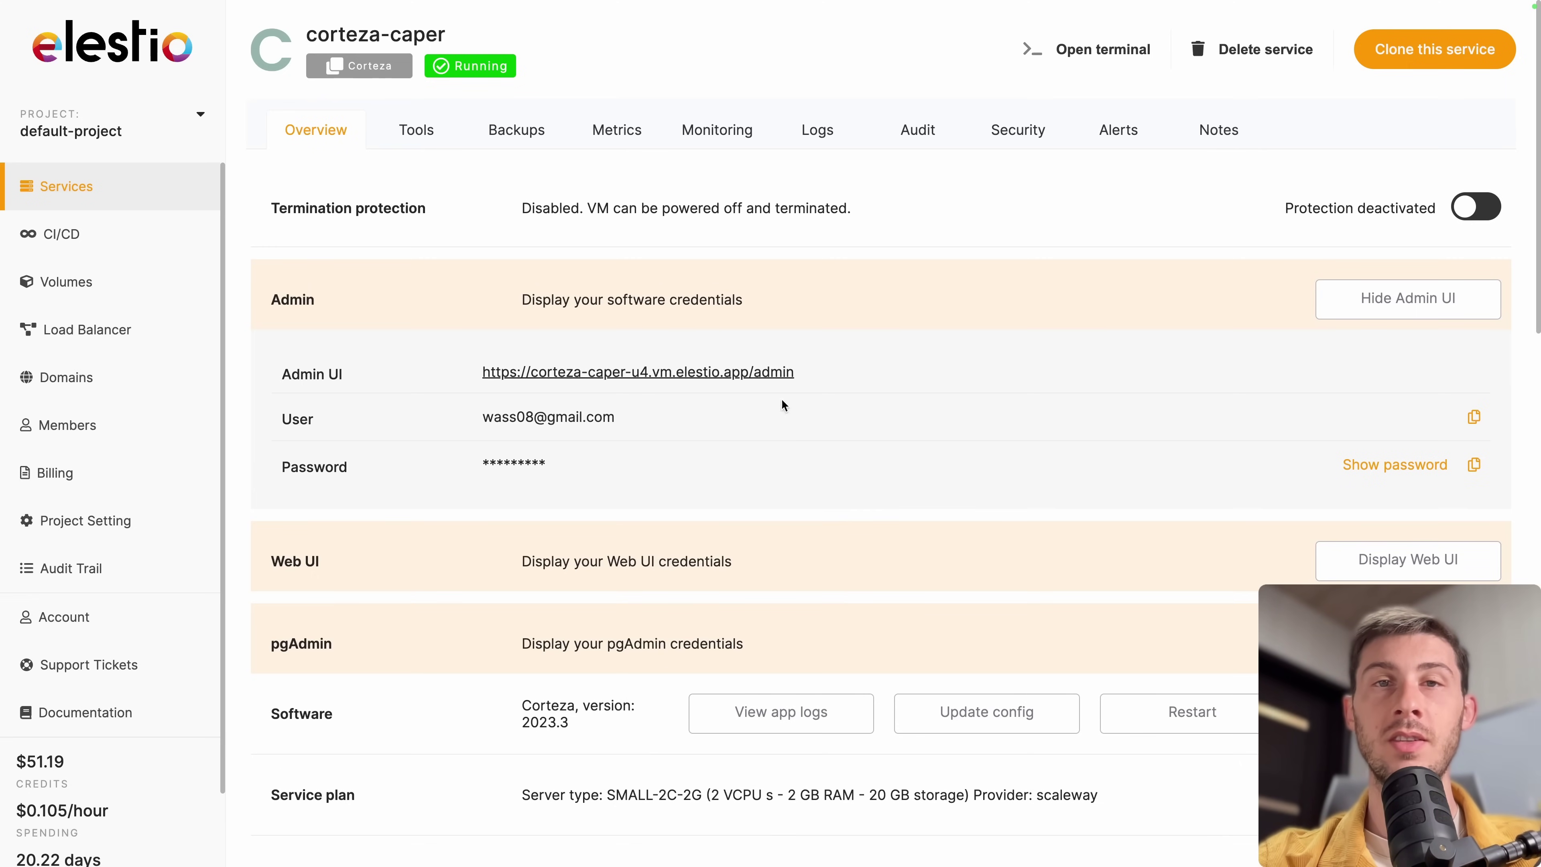
# Open the Corteza Admin UI and sign in with the saved account e-mail and credentials.
pyautogui.click(752, 370)
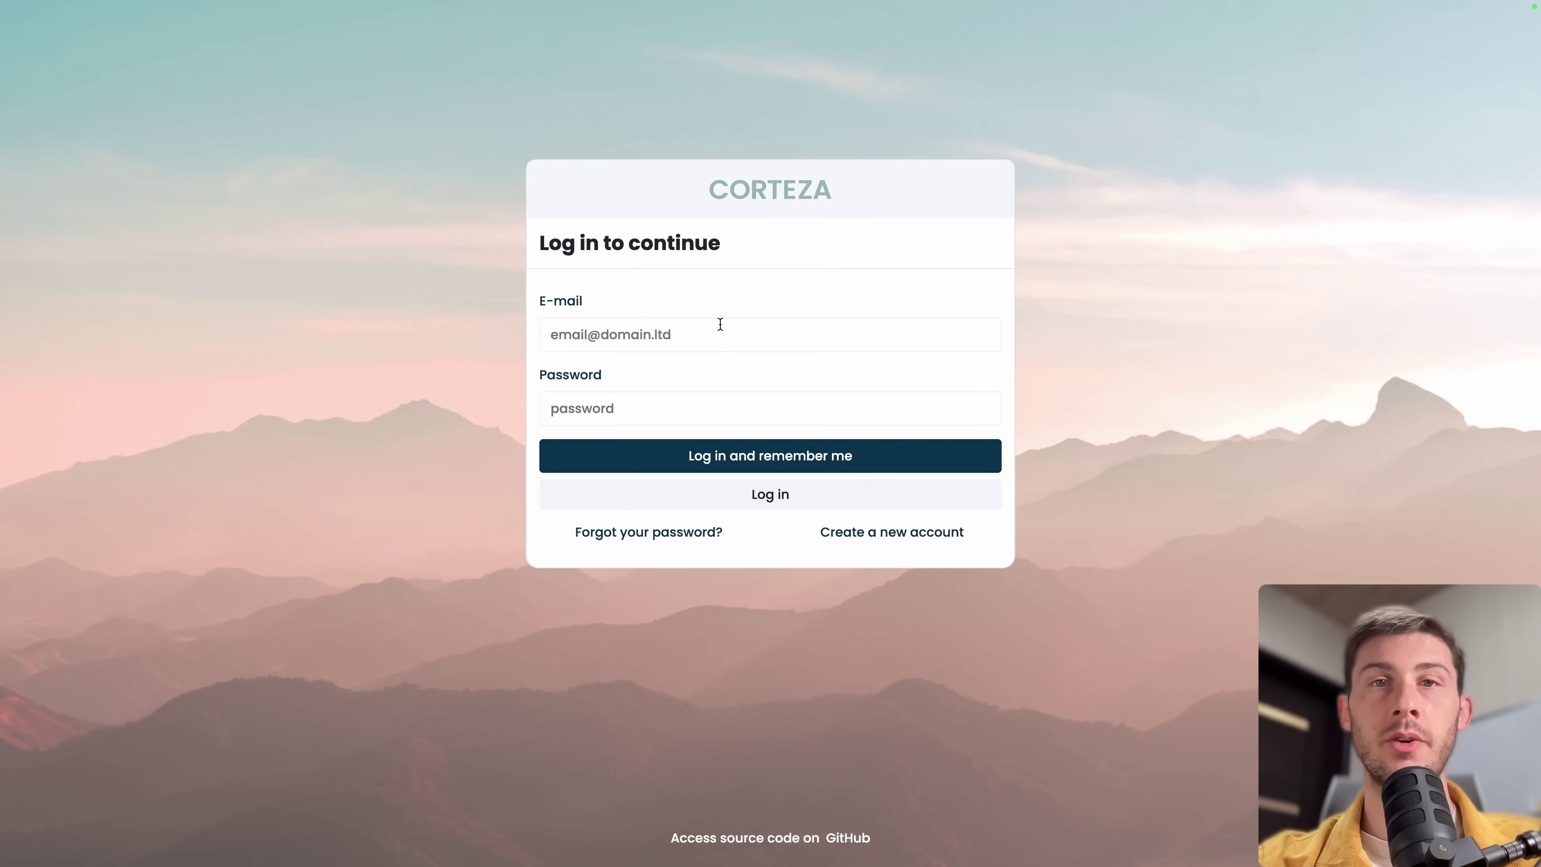
pyautogui.click(720, 324)
pyautogui.click(722, 399)
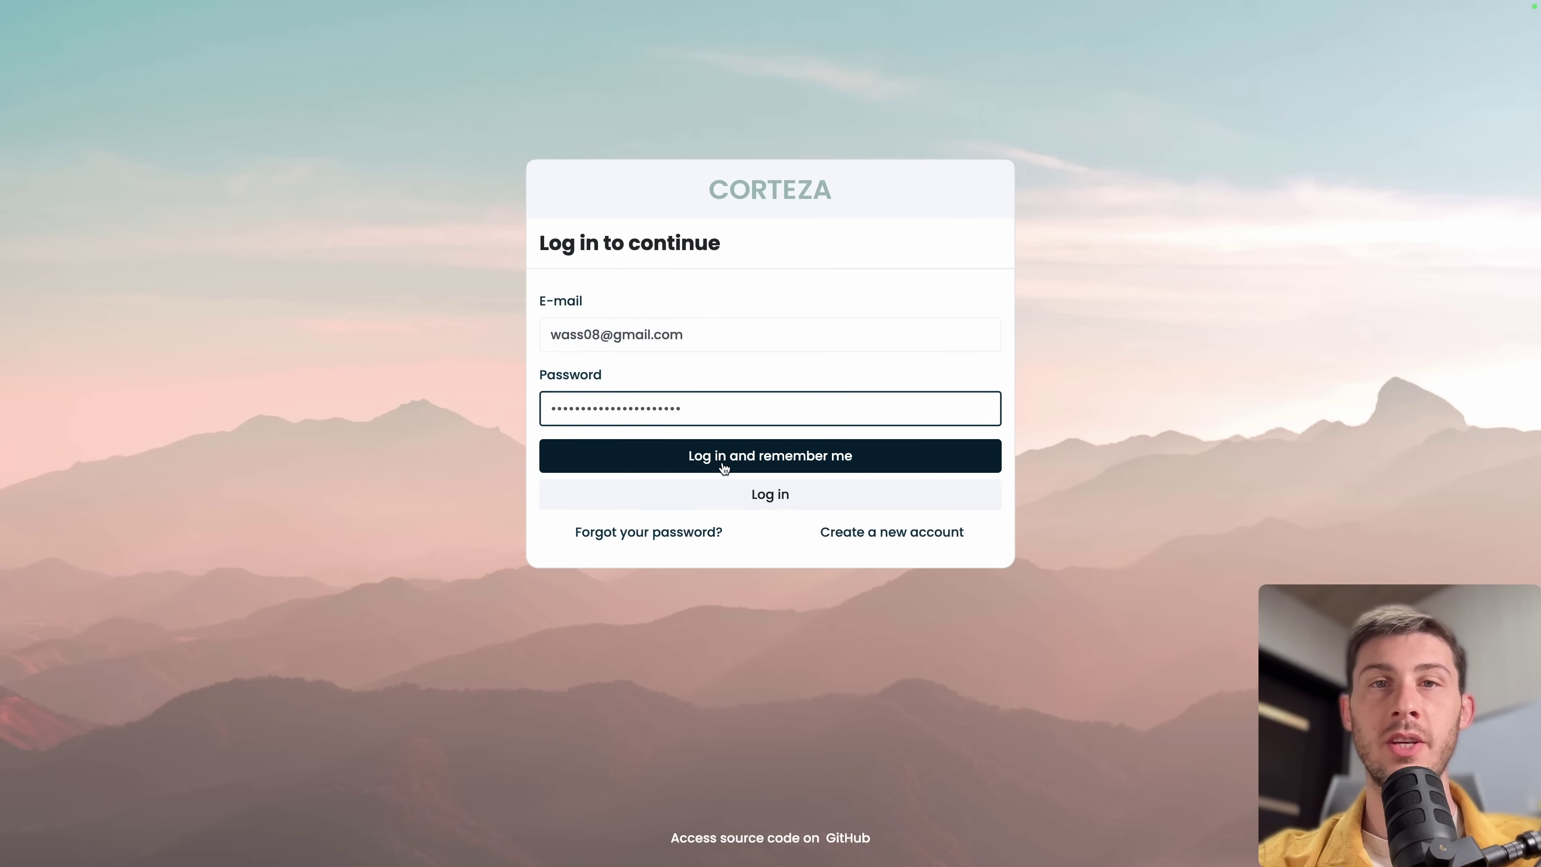
pyautogui.click(722, 464)
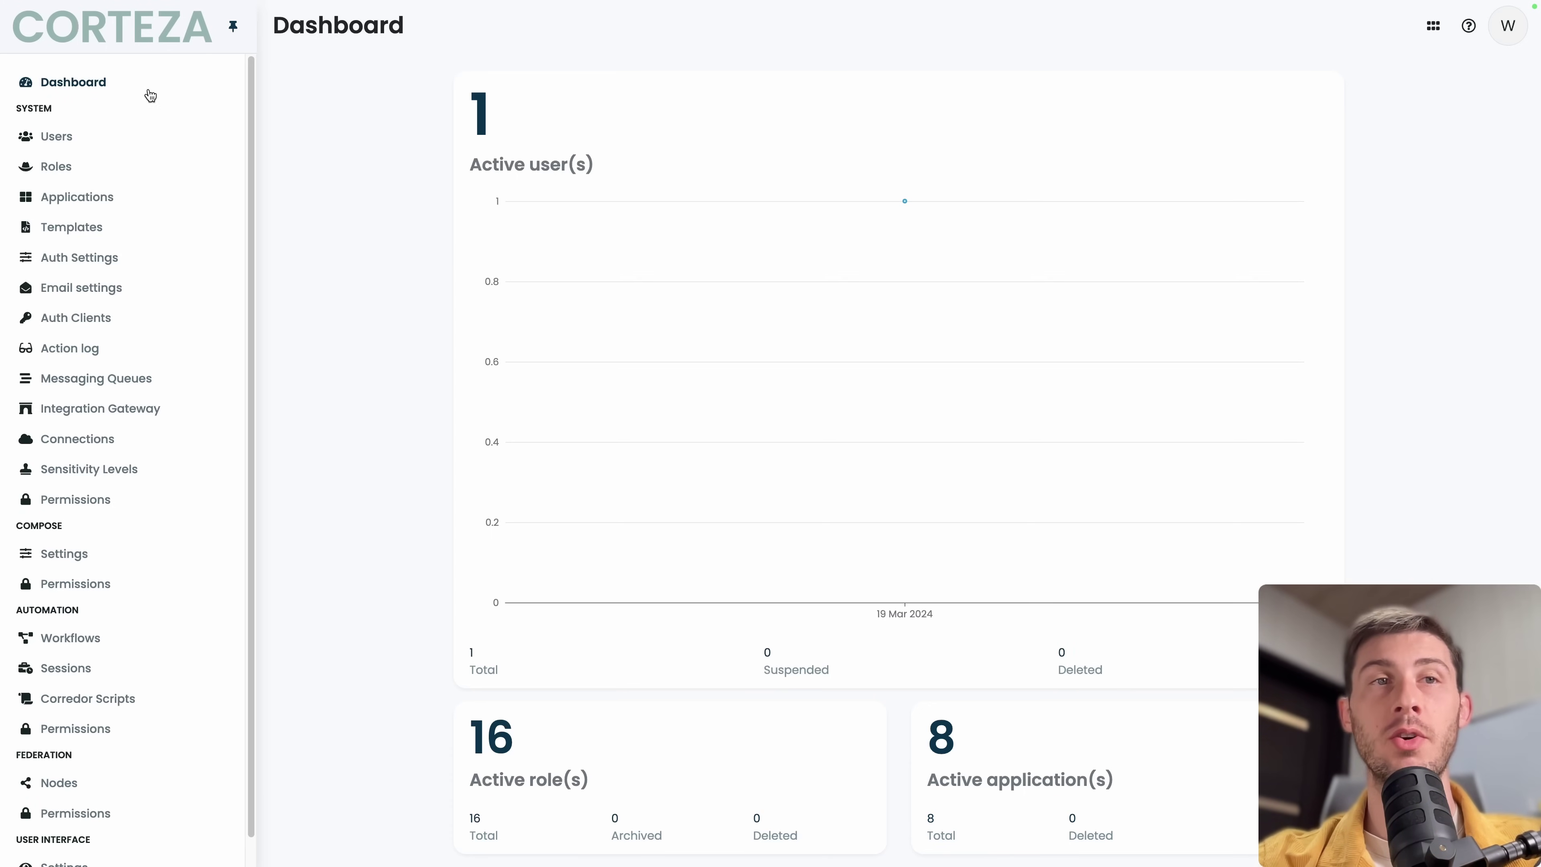
pyautogui.scroll(-1, 104, 389)
pyautogui.scroll(1, 103, 390)
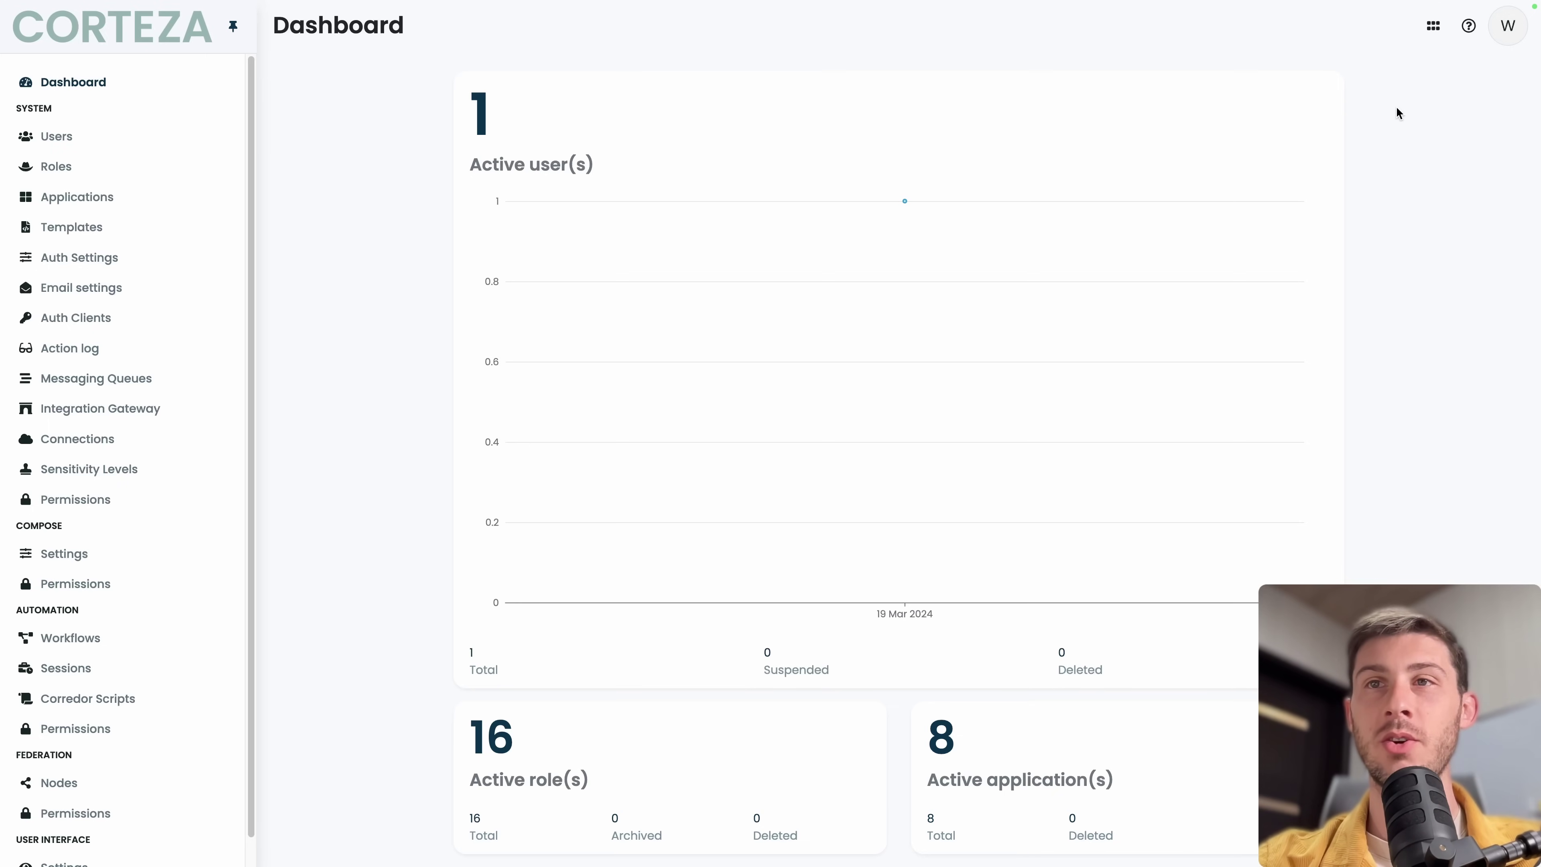
# Open the app launcher and step through the tour's namespaces, CRM, reports and workflows steps, then end it.
pyautogui.click(1434, 29)
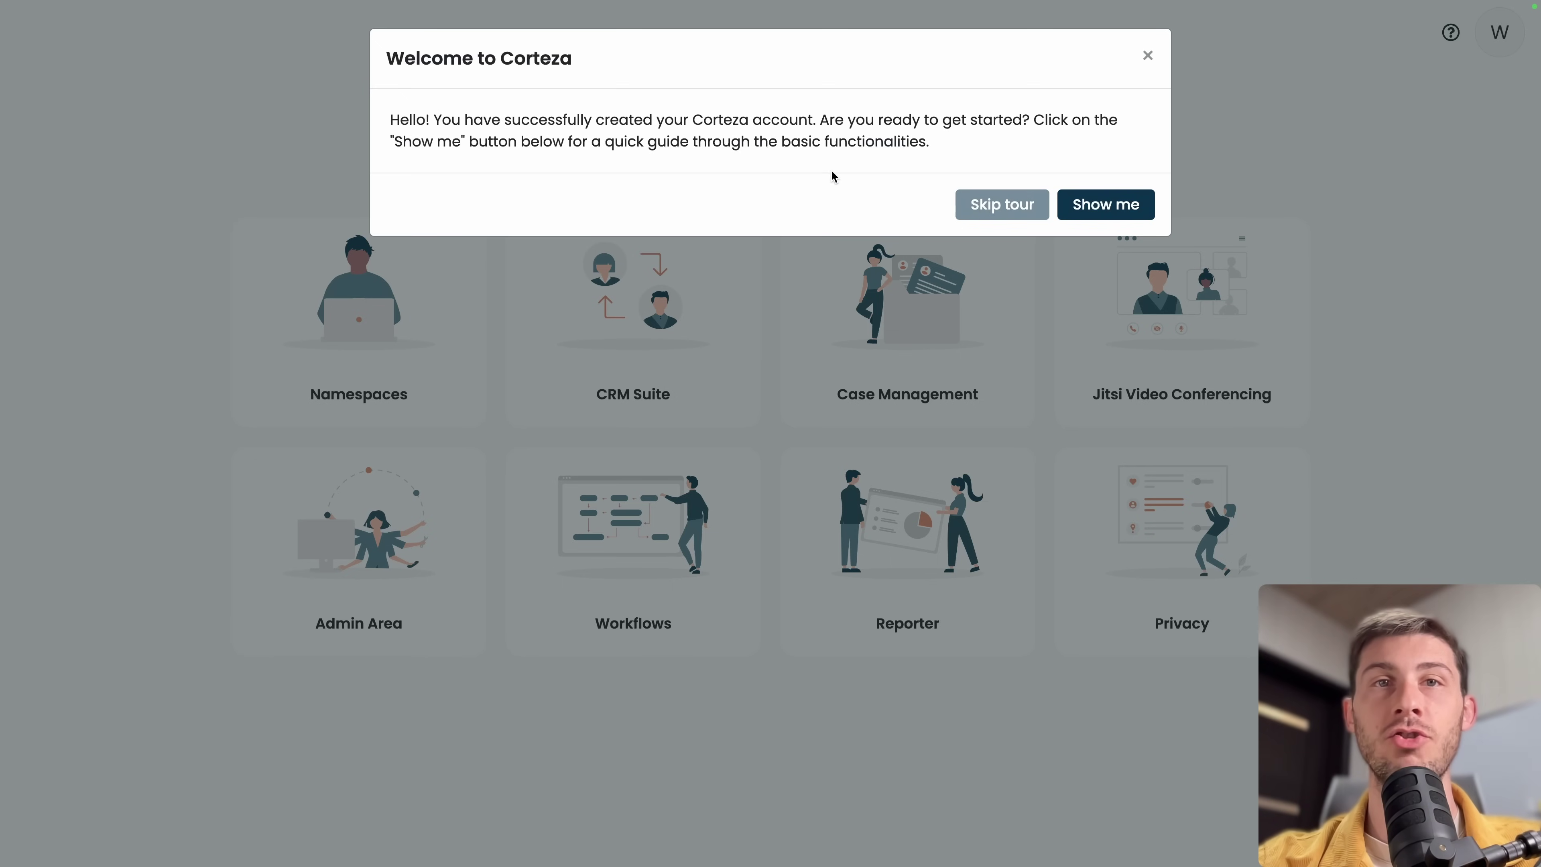
pyautogui.click(1104, 204)
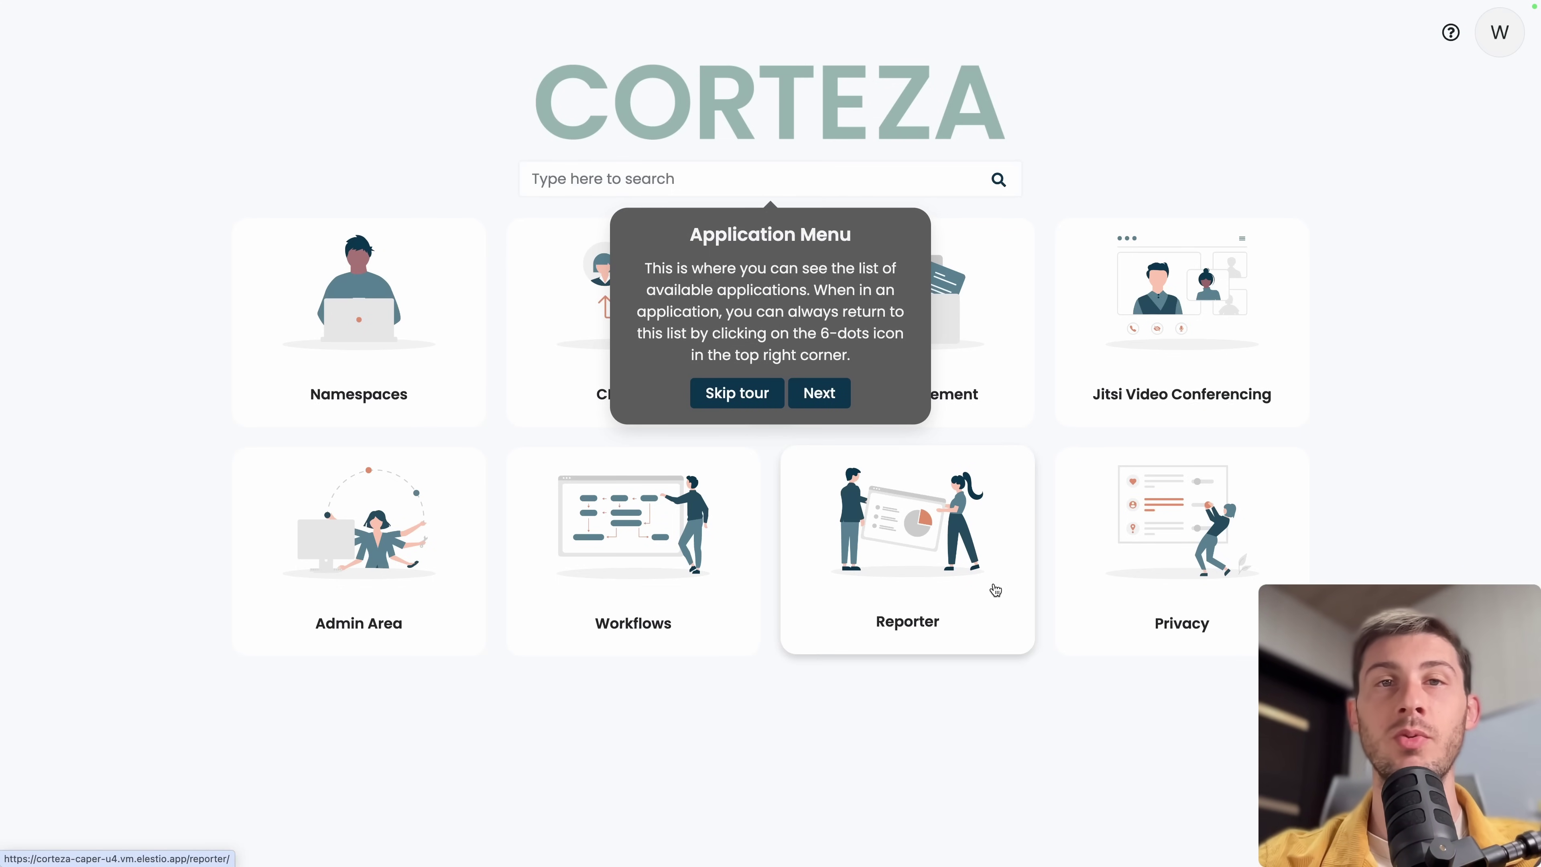
pyautogui.click(819, 393)
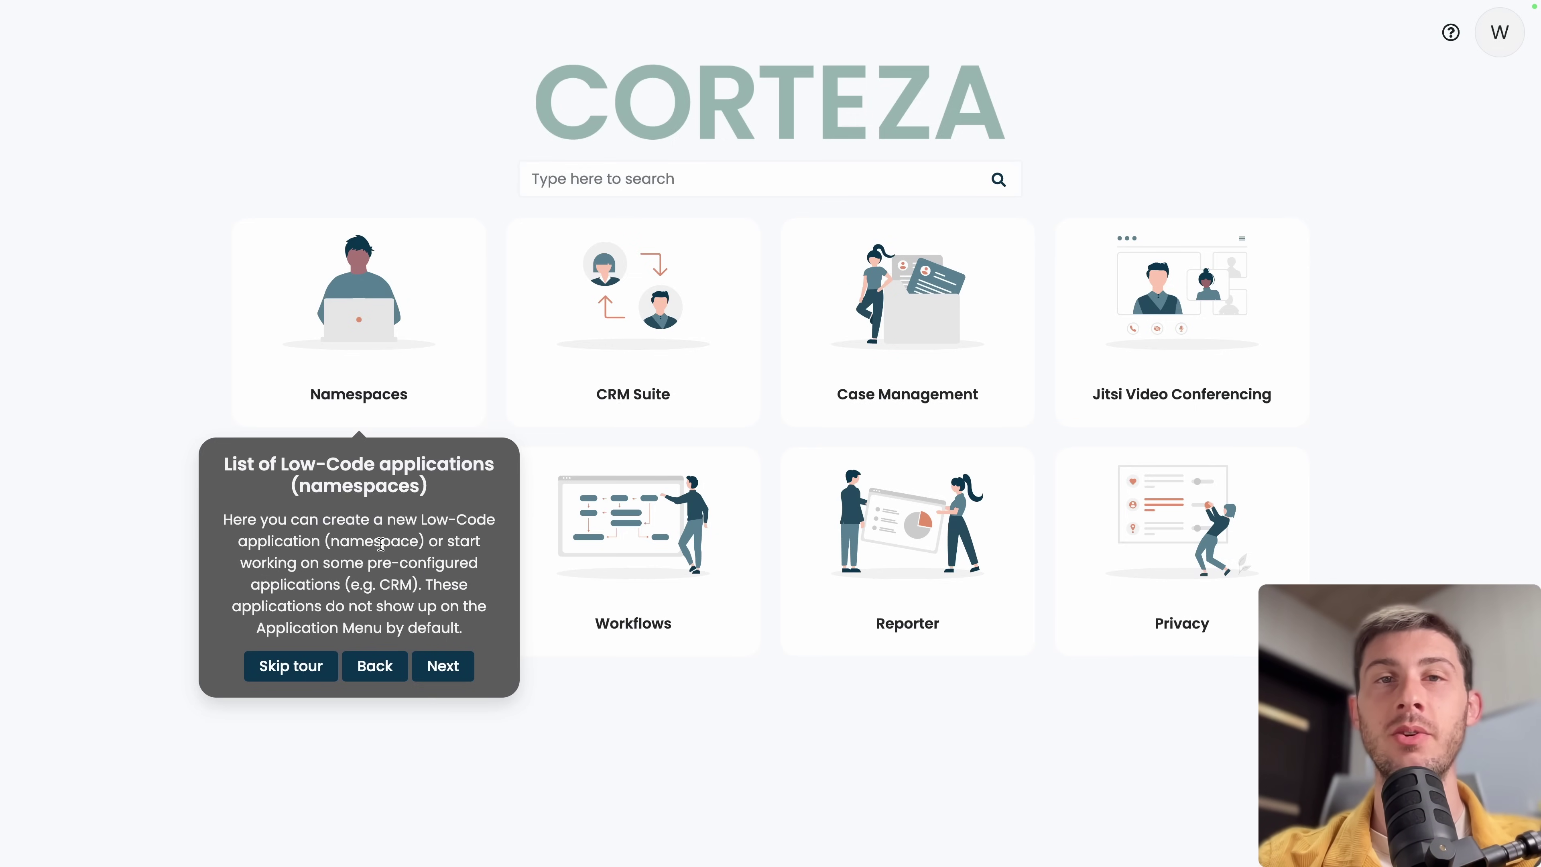
pyautogui.press('Right')
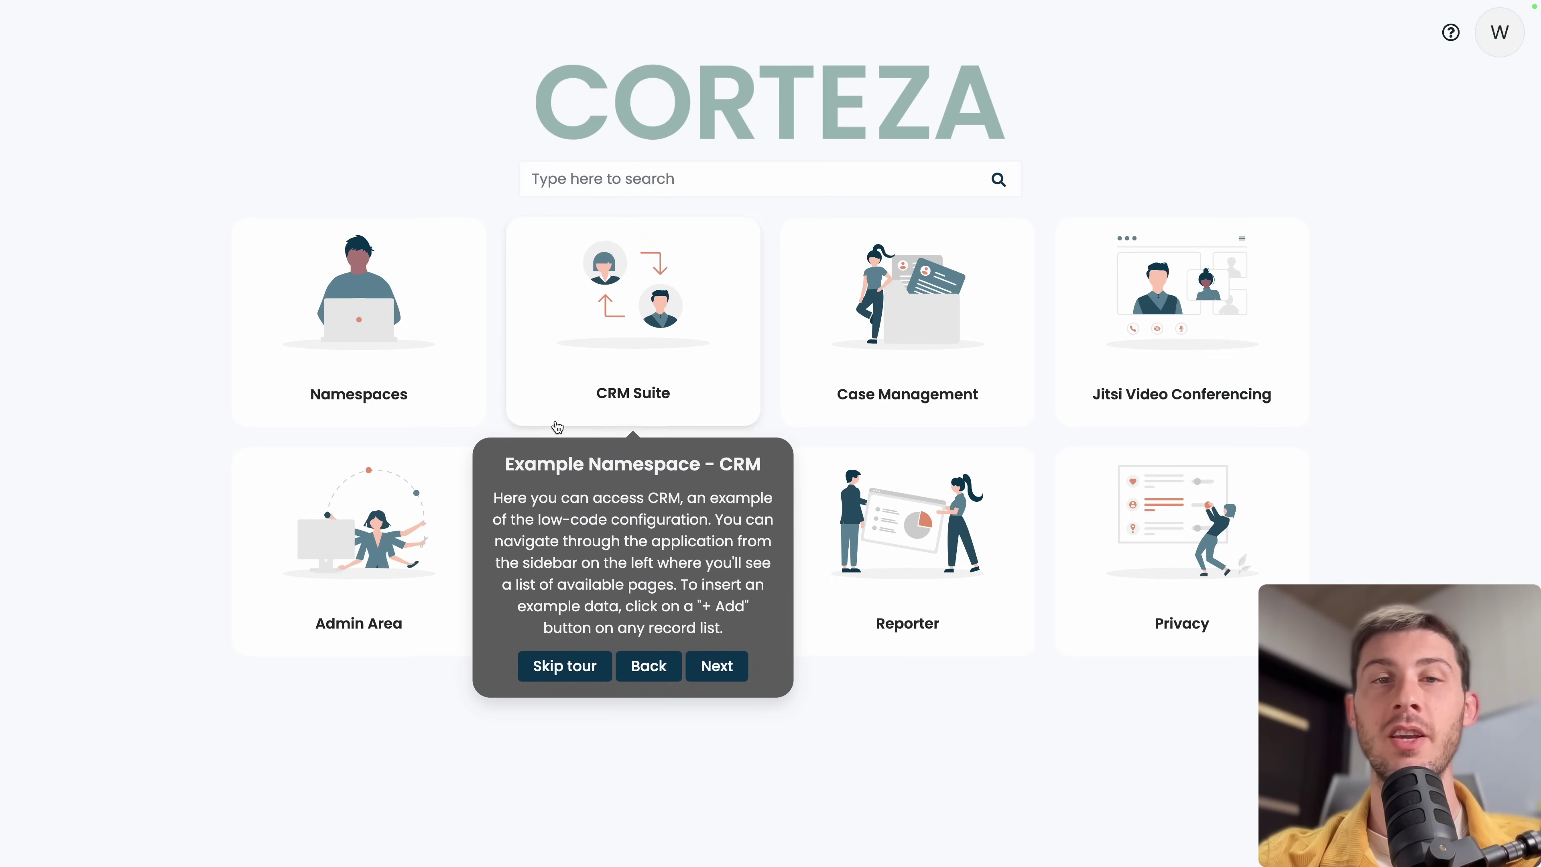
pyautogui.click(717, 668)
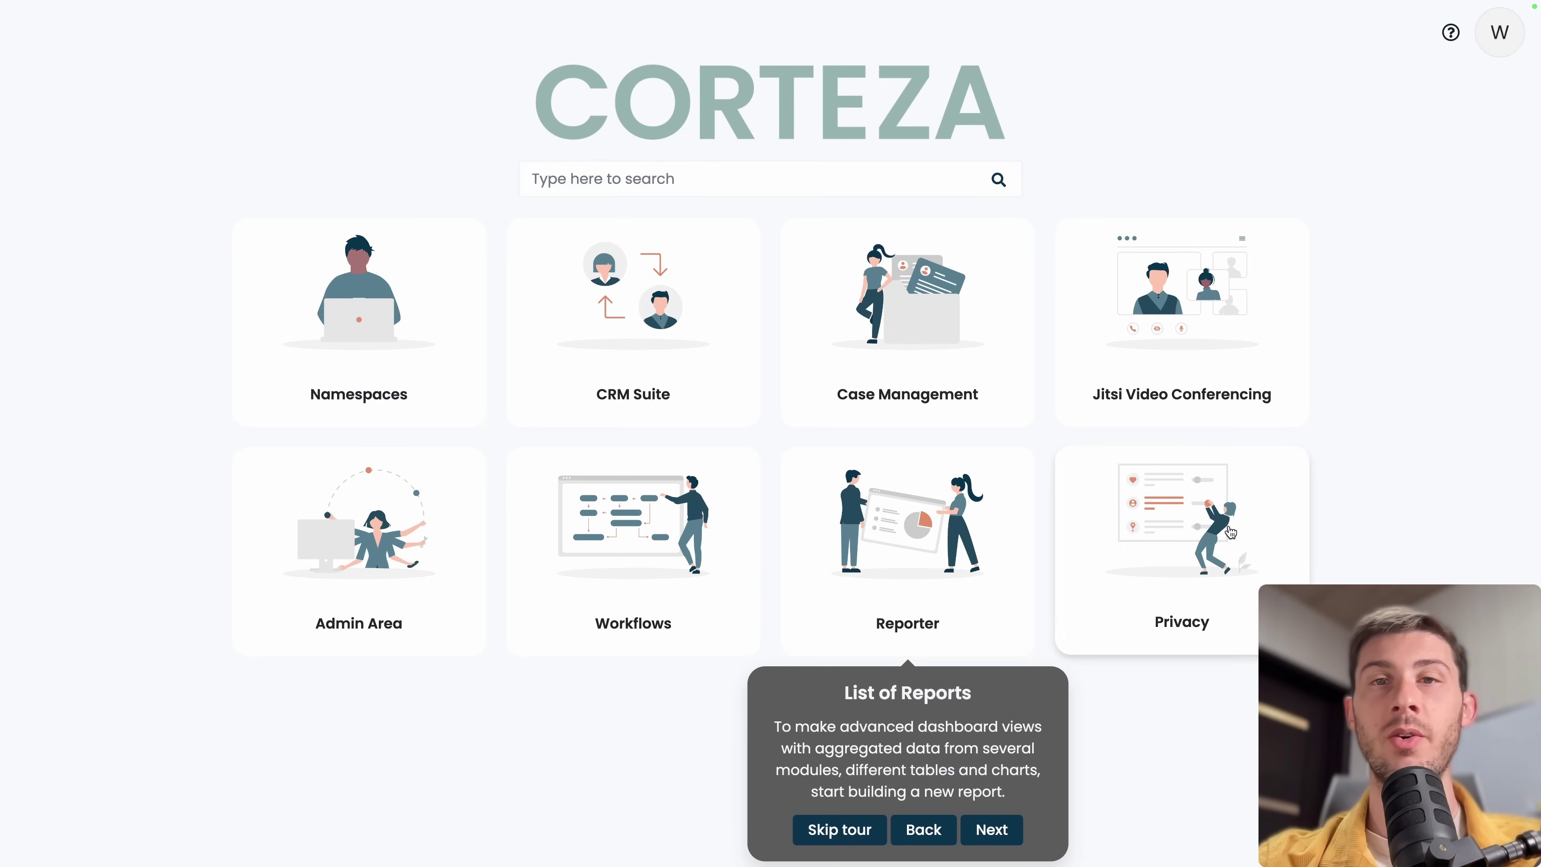
pyautogui.click(991, 829)
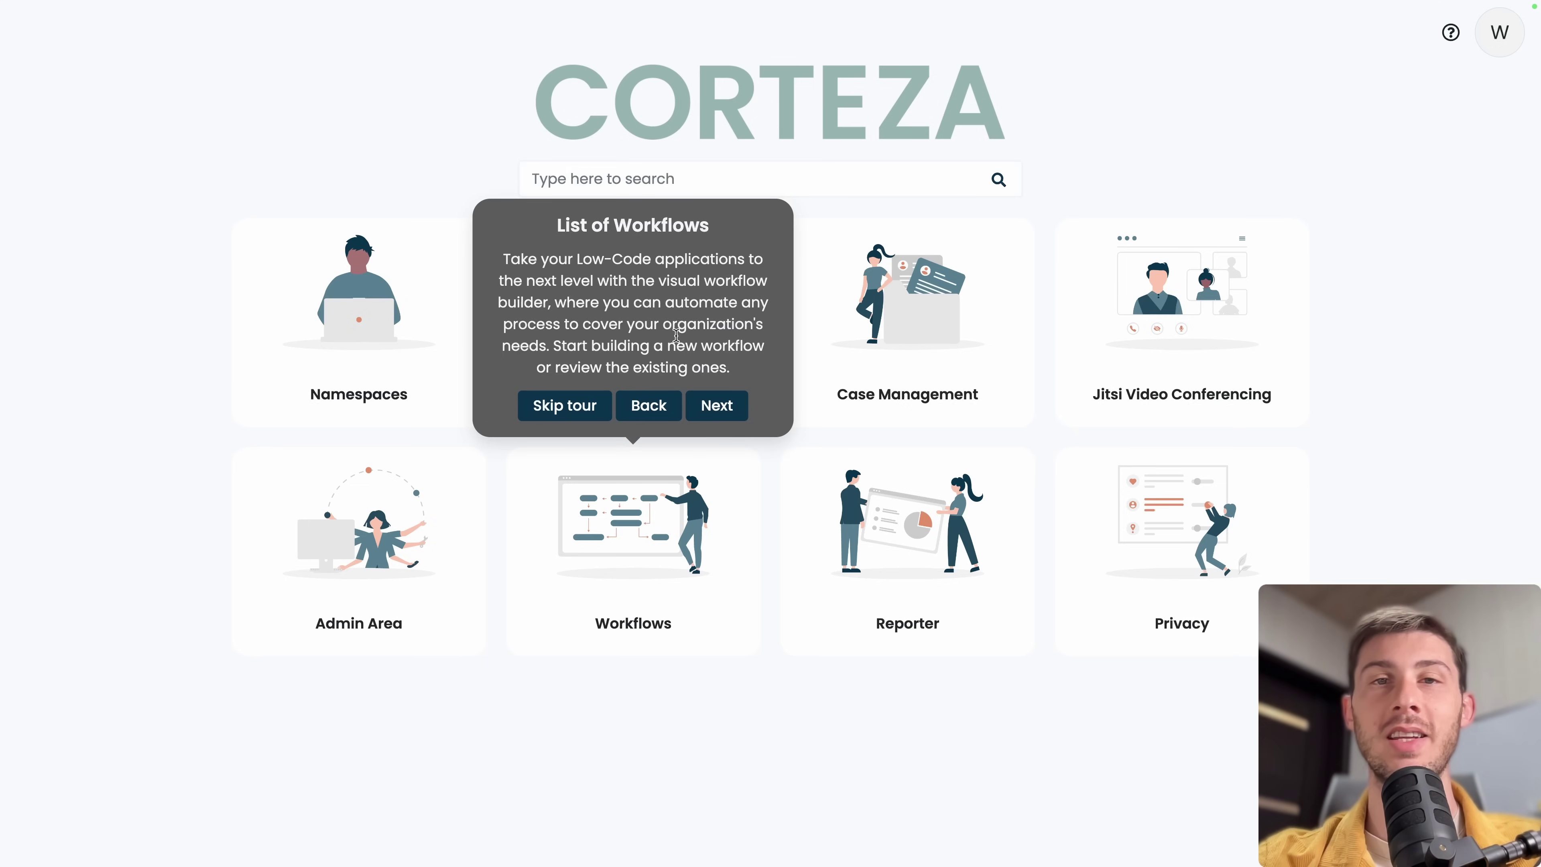
pyautogui.click(716, 405)
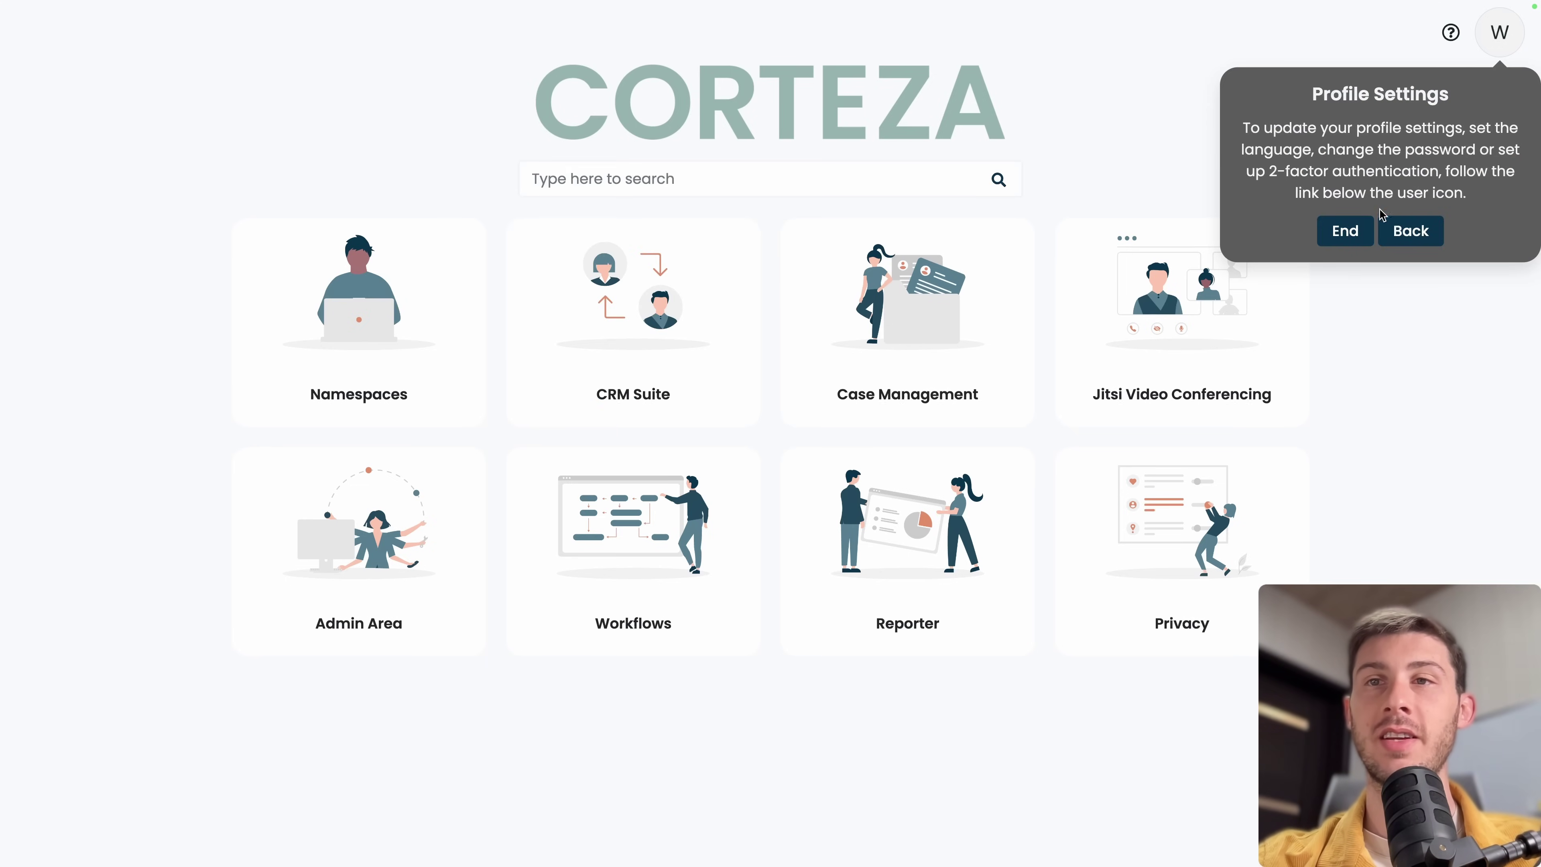
pyautogui.click(1353, 240)
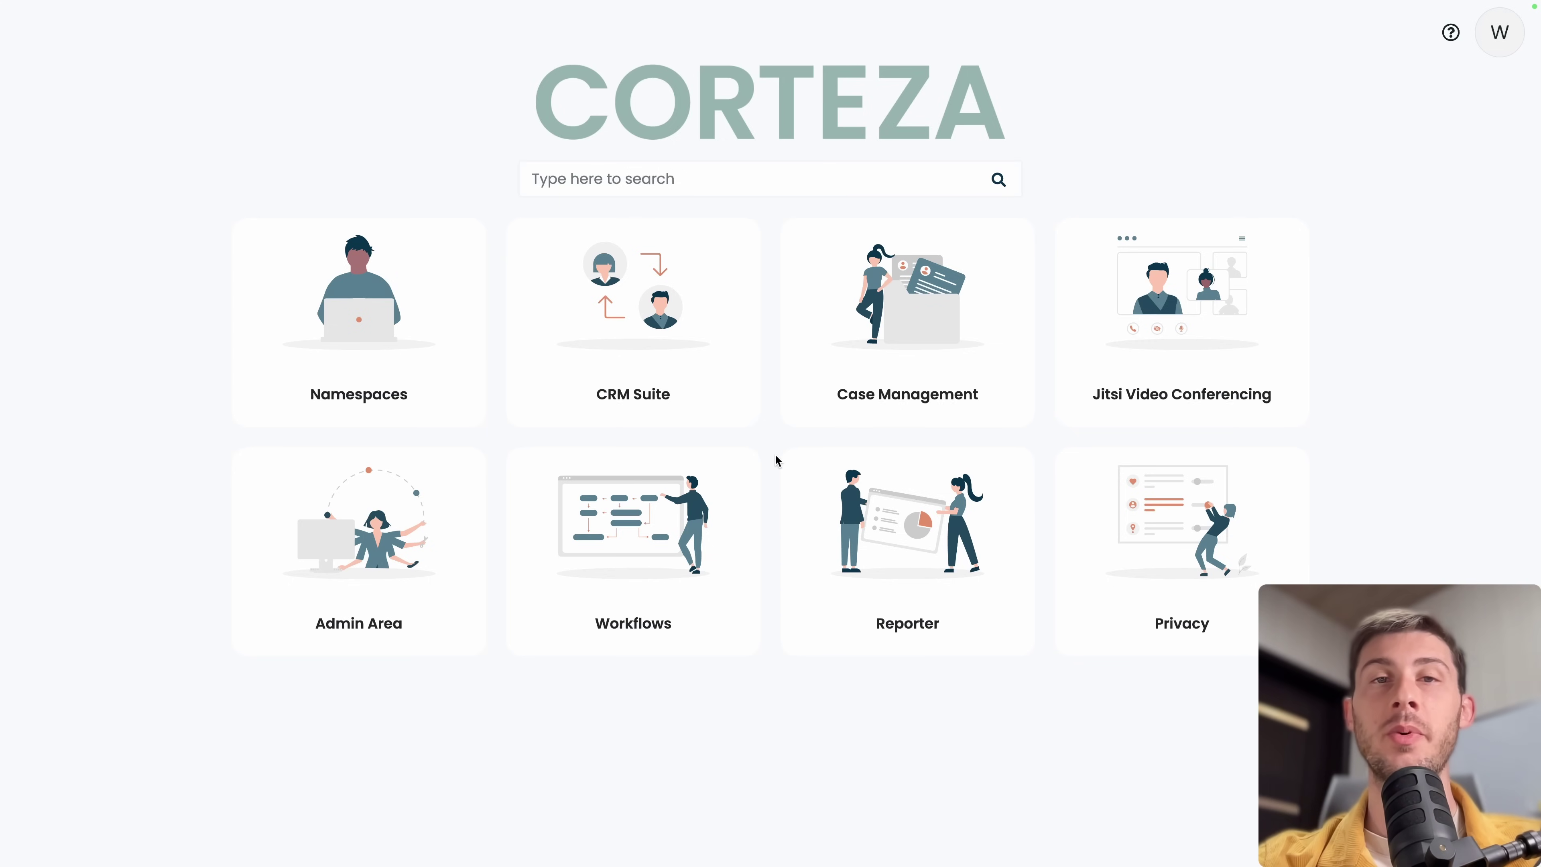
# Open the CRM Suite and go to its empty Leads list.
pyautogui.click(643, 365)
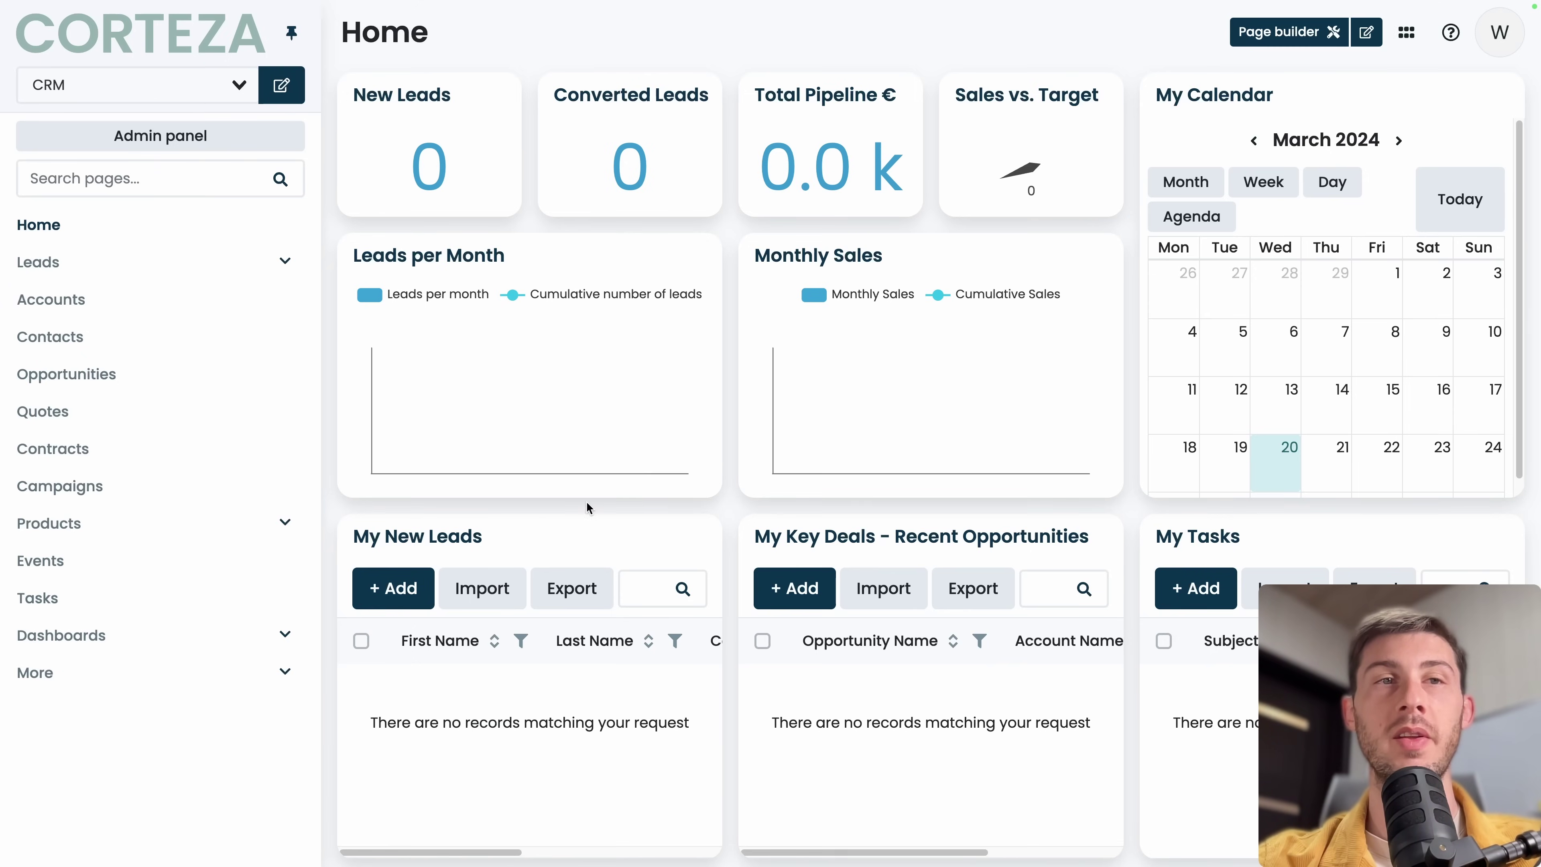
pyautogui.click(182, 263)
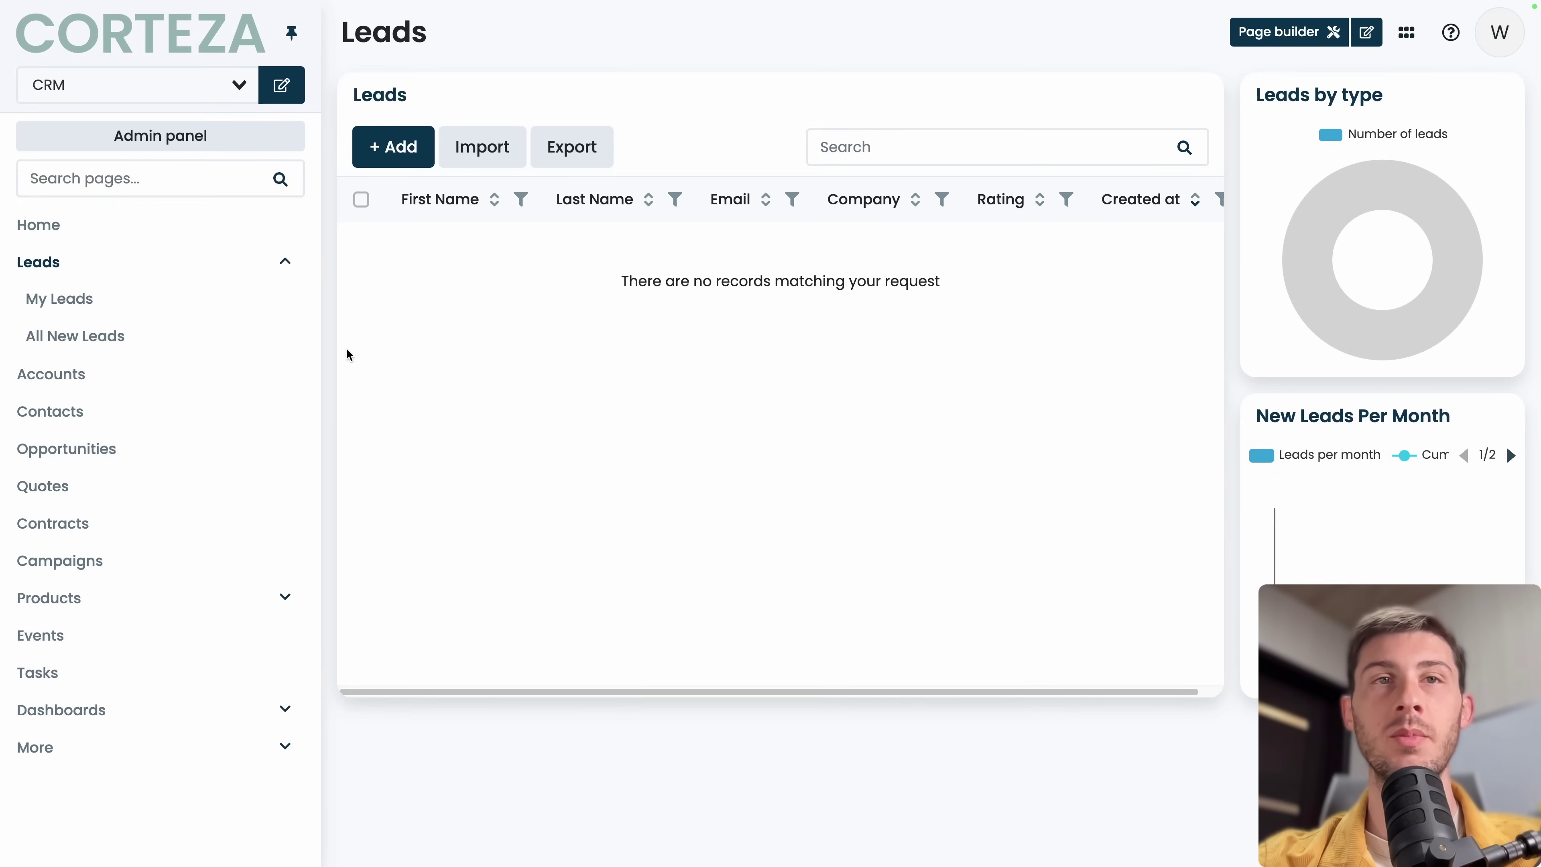
# Add a new lead with a first name, last name and company XYZ, and save it.
pyautogui.click(400, 155)
pyautogui.click(372, 182)
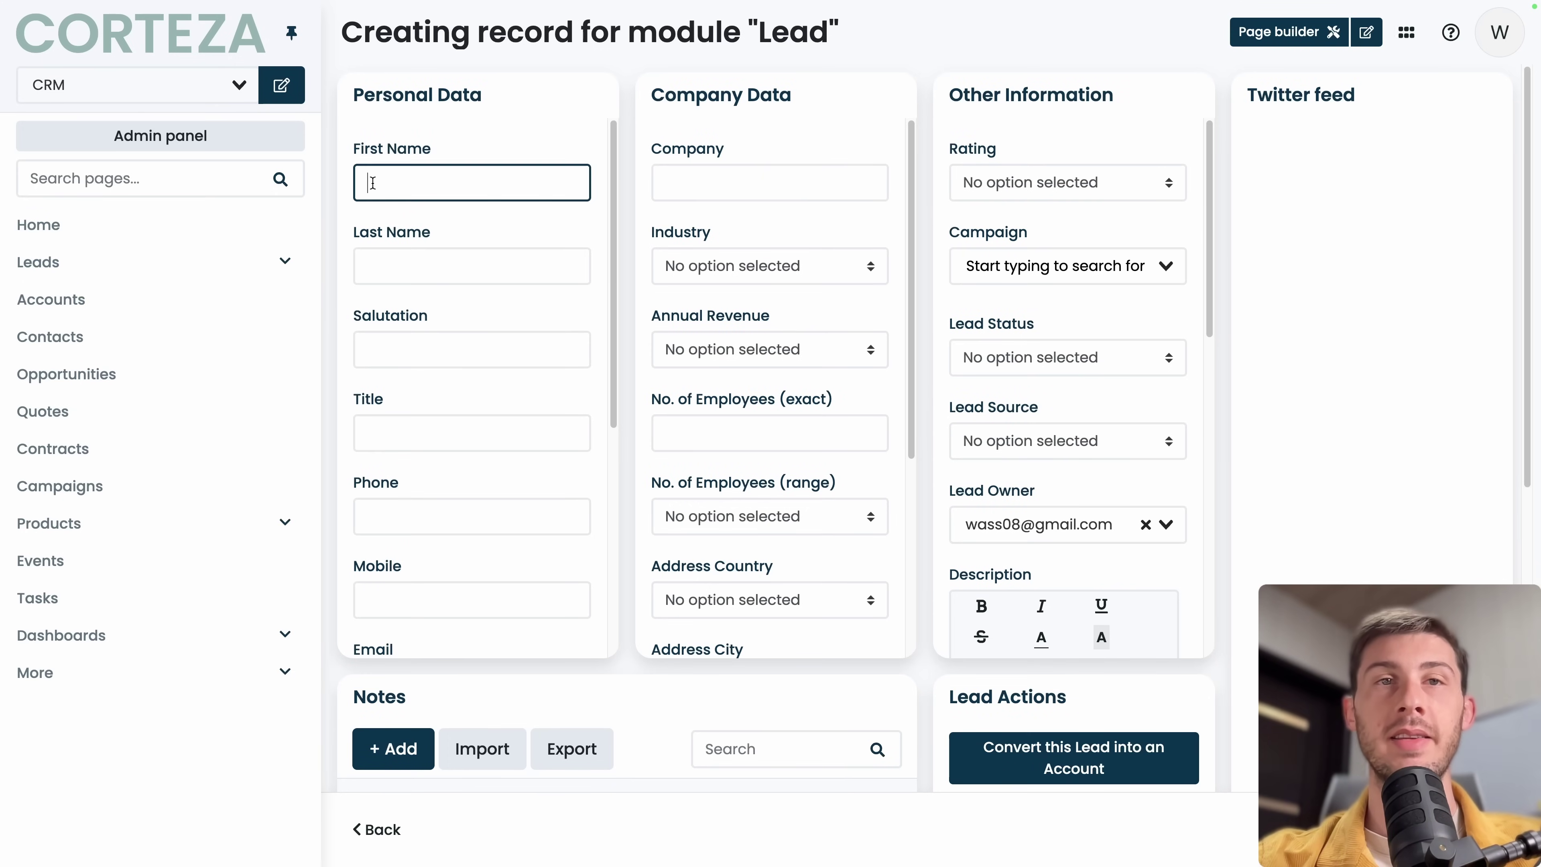
pyautogui.write('John')
pyautogui.click(371, 266)
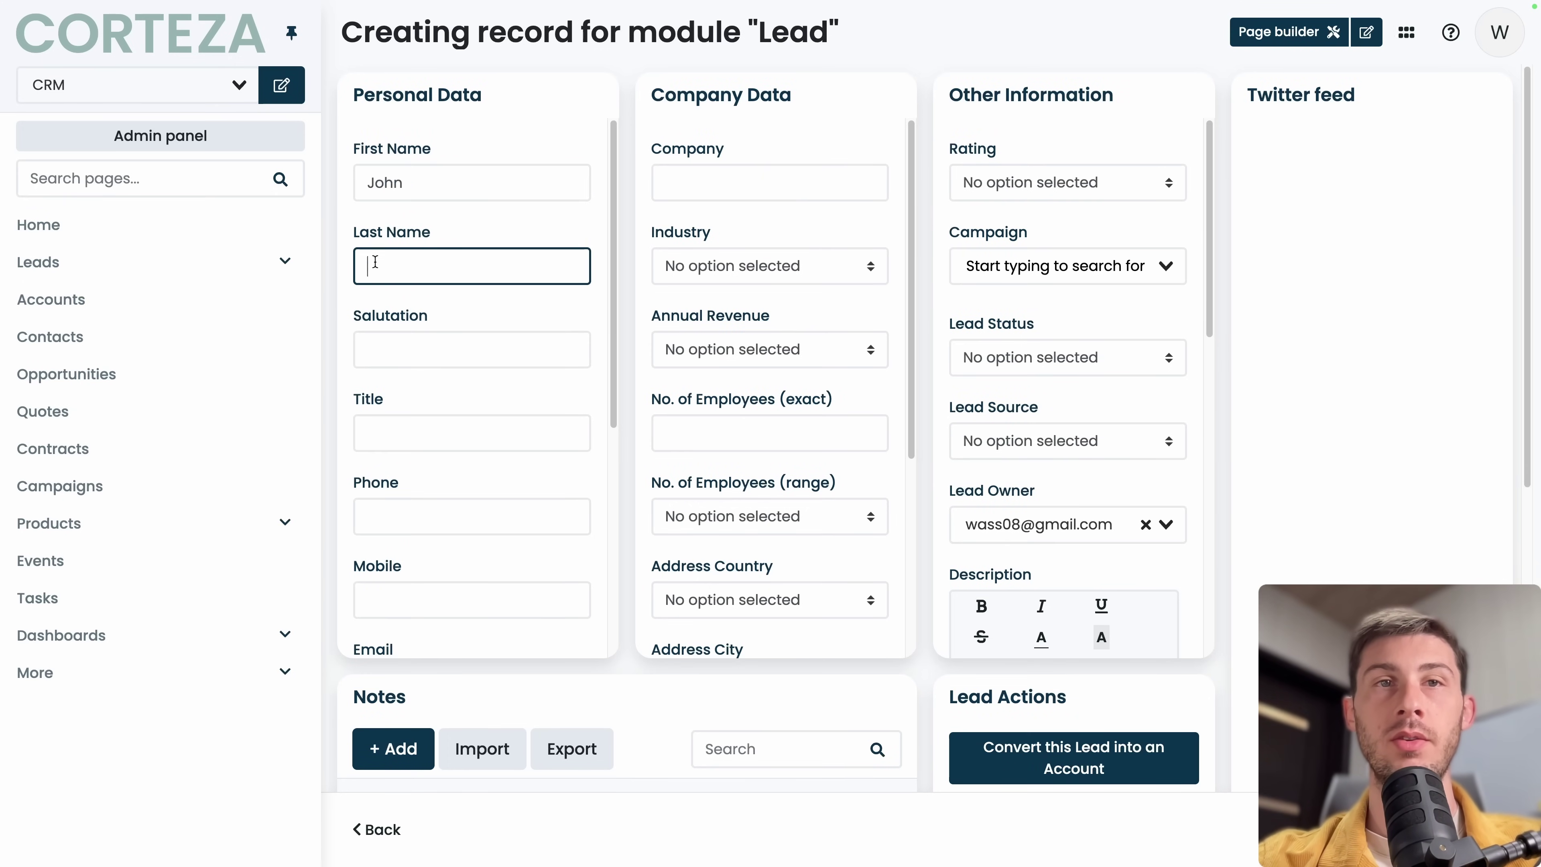
pyautogui.write('Doe')
pyautogui.click(737, 185)
pyautogui.write('XYZ')
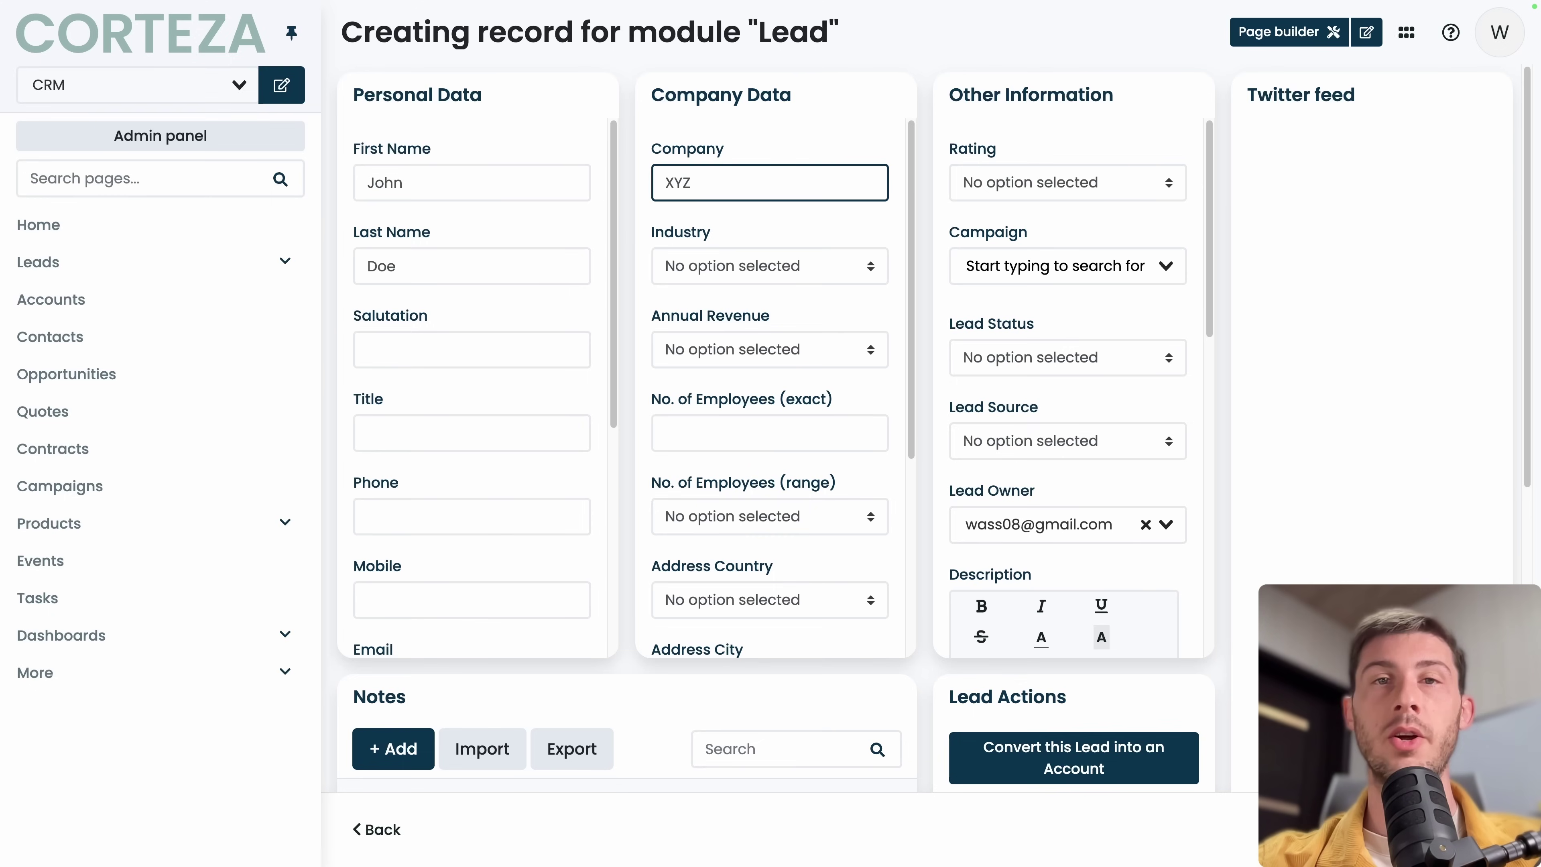
pyautogui.scroll(-5, 638, 434)
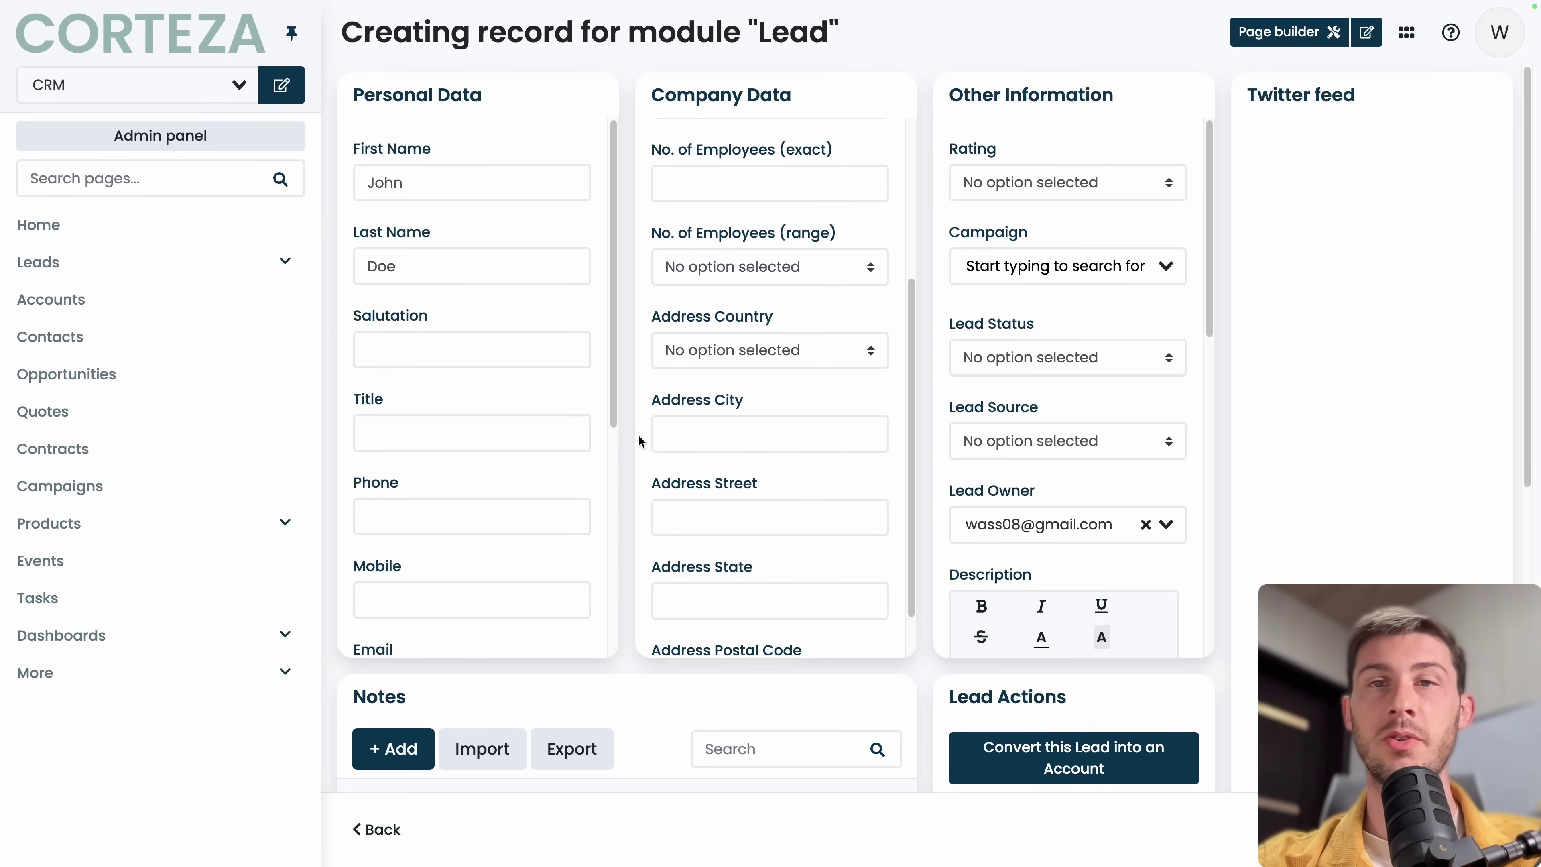
pyautogui.scroll(-6, 961, 383)
pyautogui.scroll(5, 839, 323)
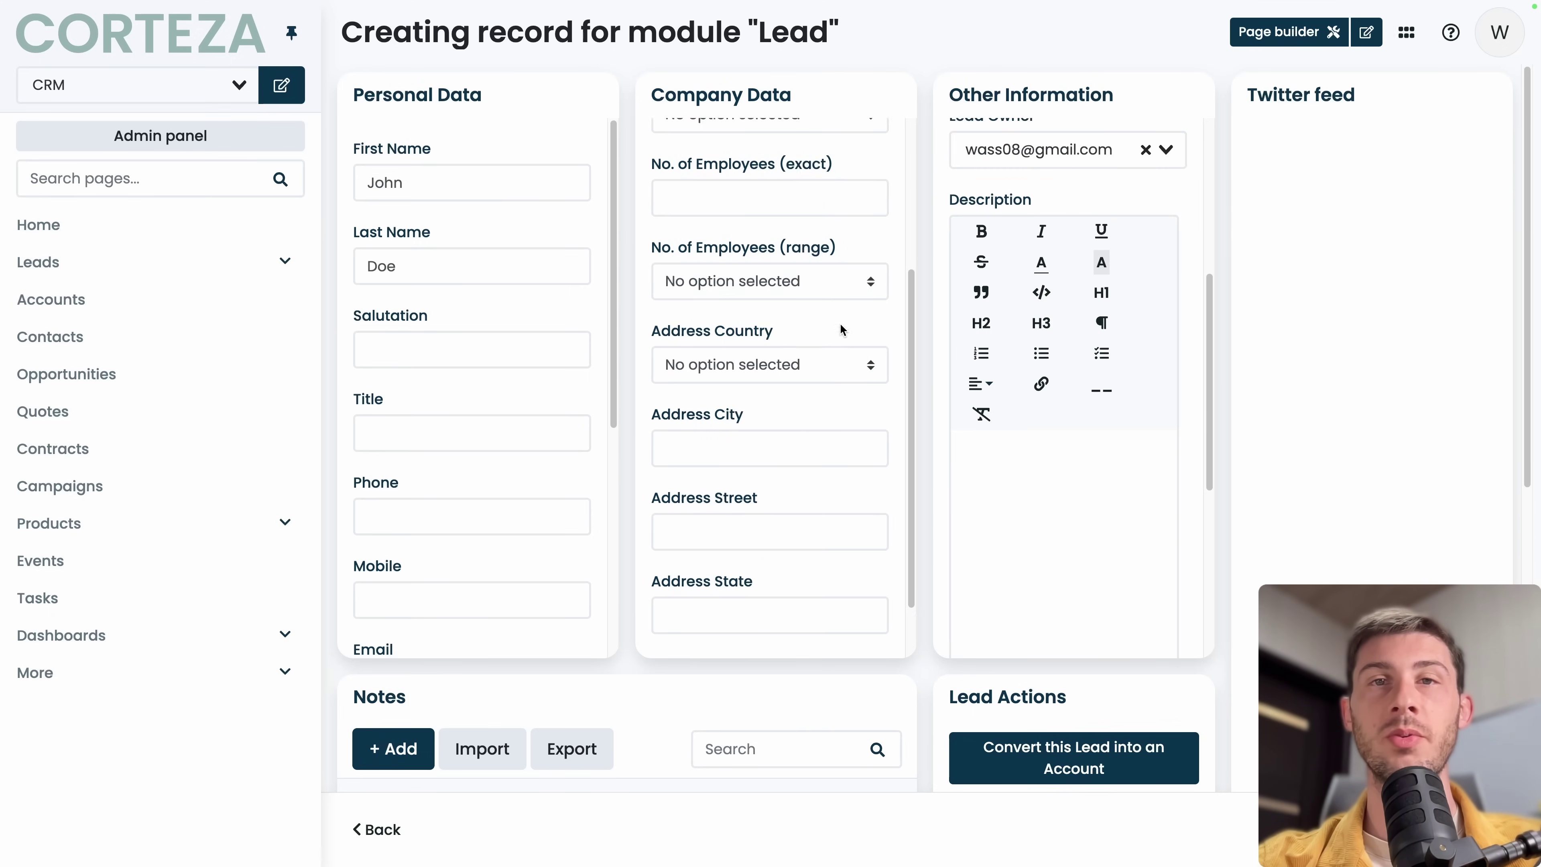
pyautogui.scroll(-5, 619, 535)
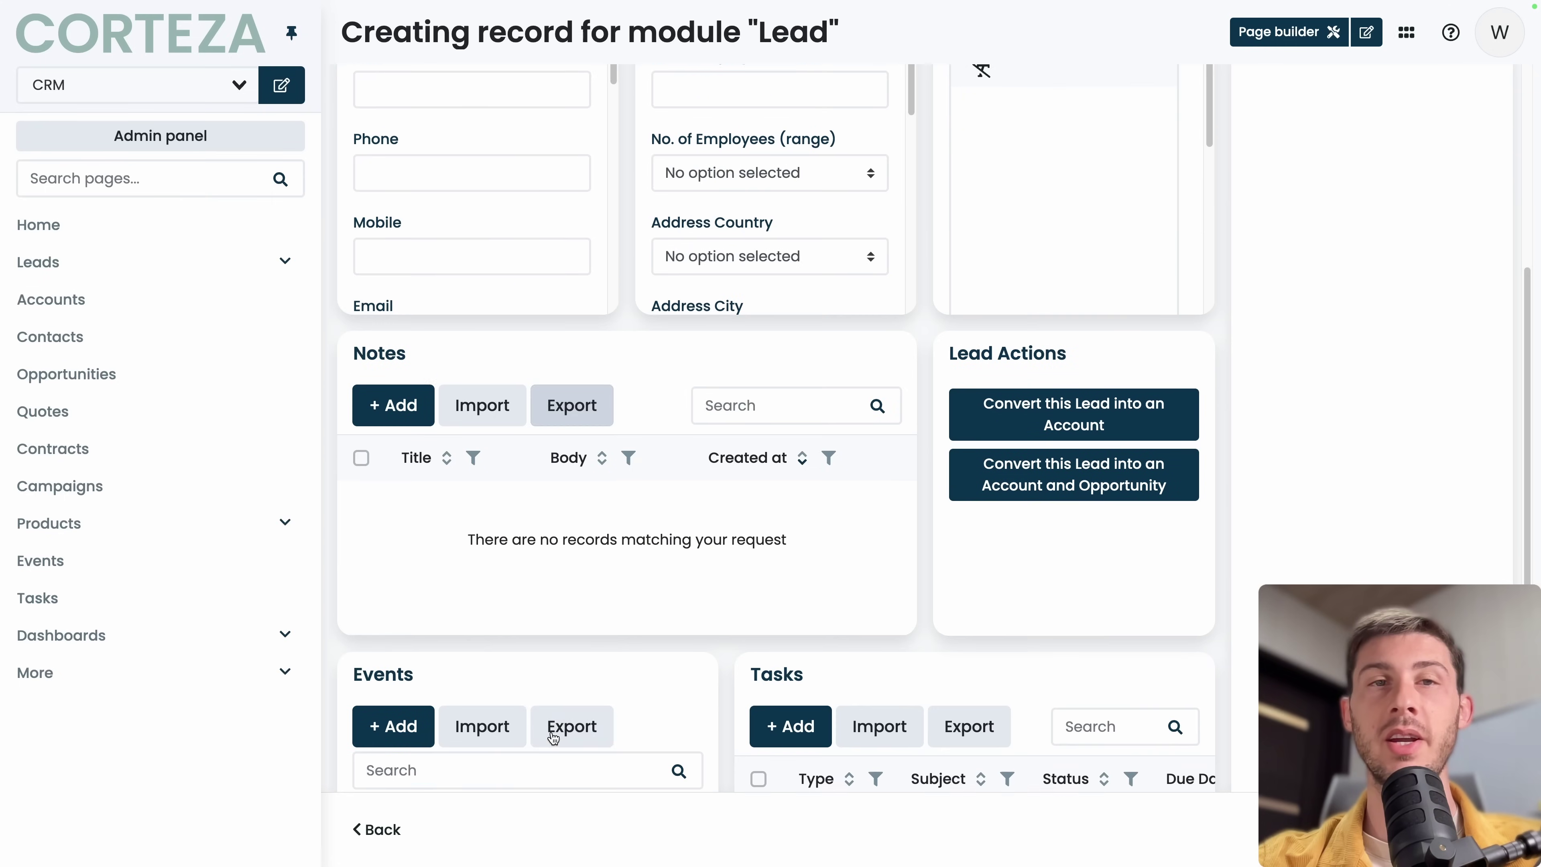
pyautogui.scroll(-1, 733, 586)
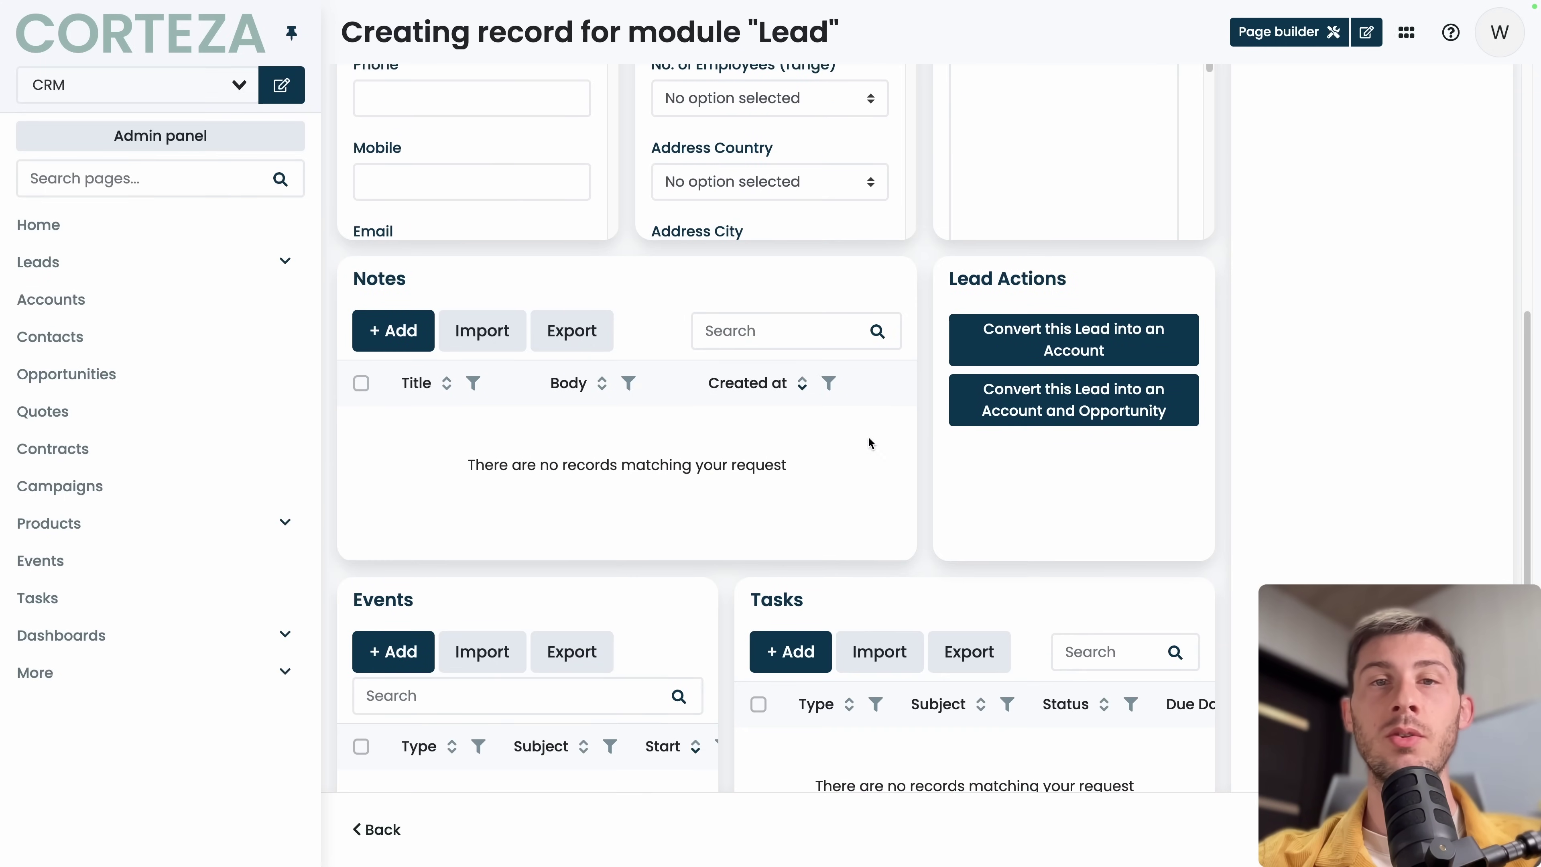
pyautogui.scroll(-2, 886, 568)
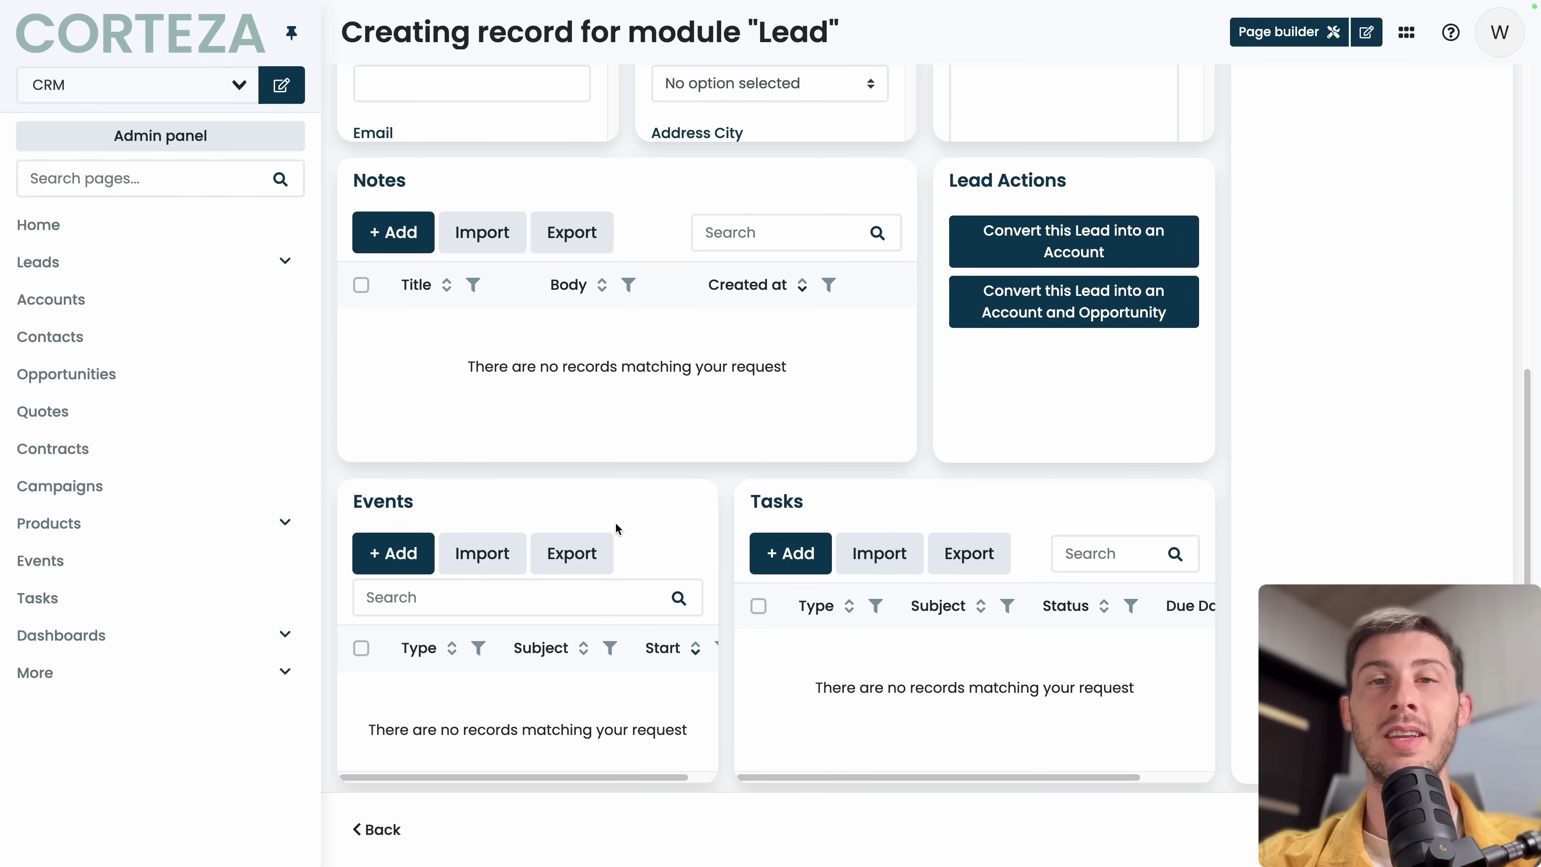
pyautogui.scroll(8, 902, 644)
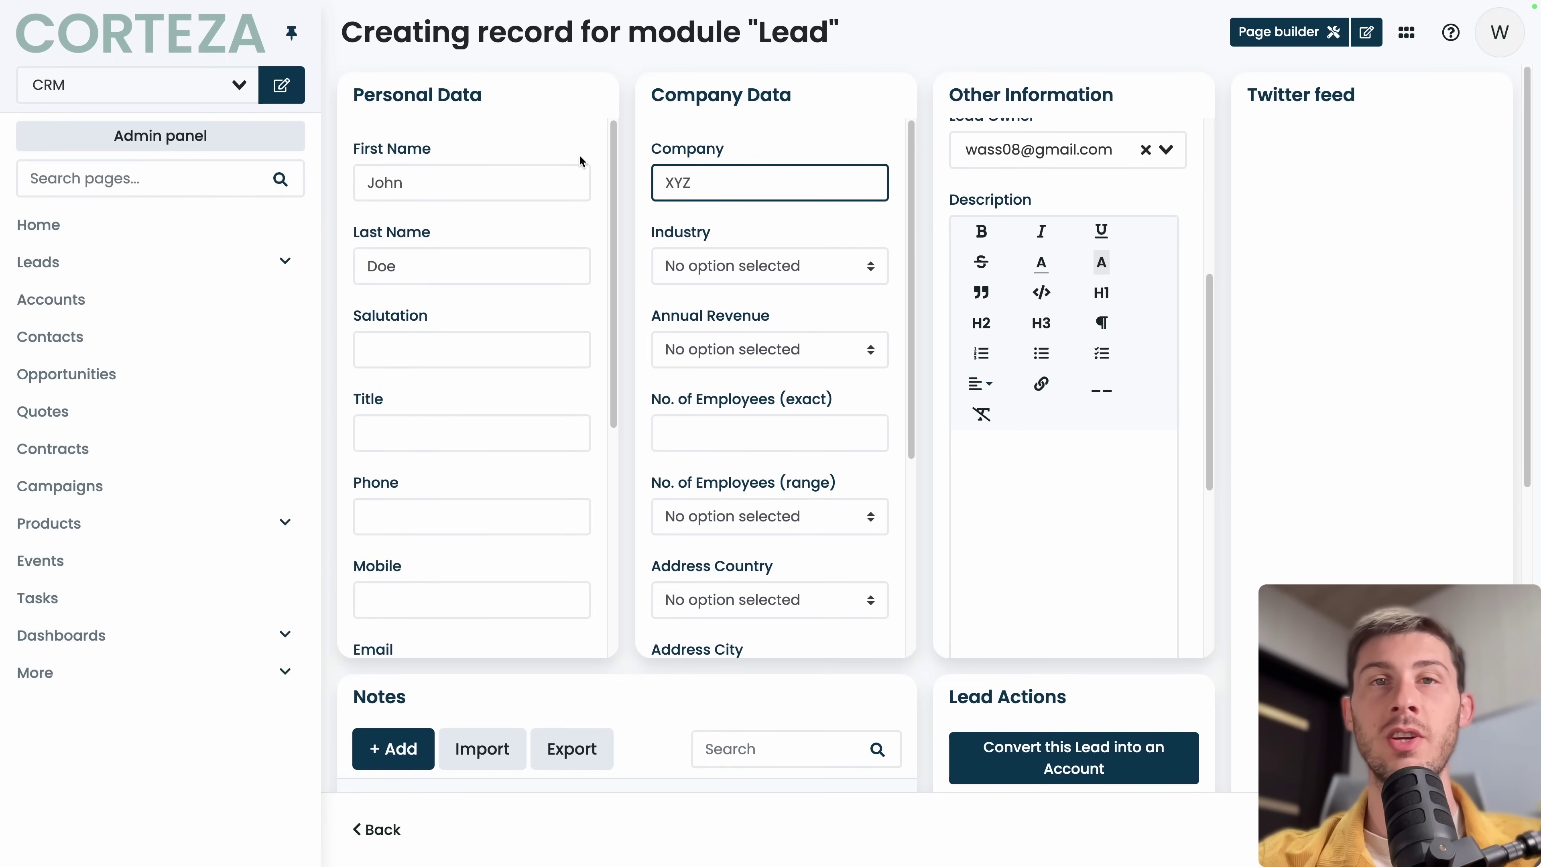
pyautogui.click(1273, 534)
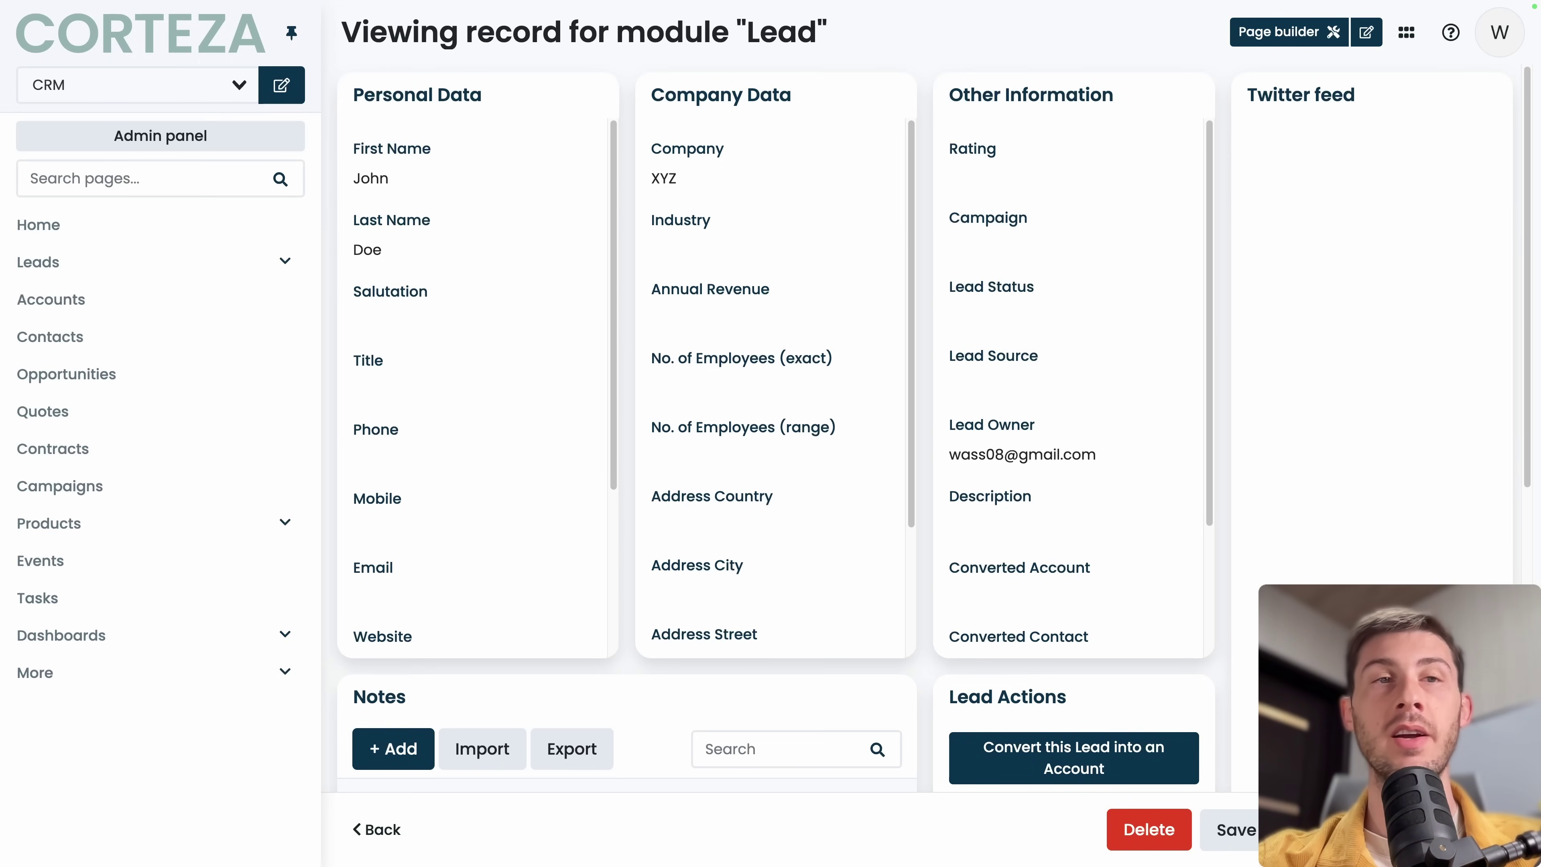
# Review the Leads list's XYZ lead and March chart bar, closing the Last Name filter unapplied.
pyautogui.click(156, 266)
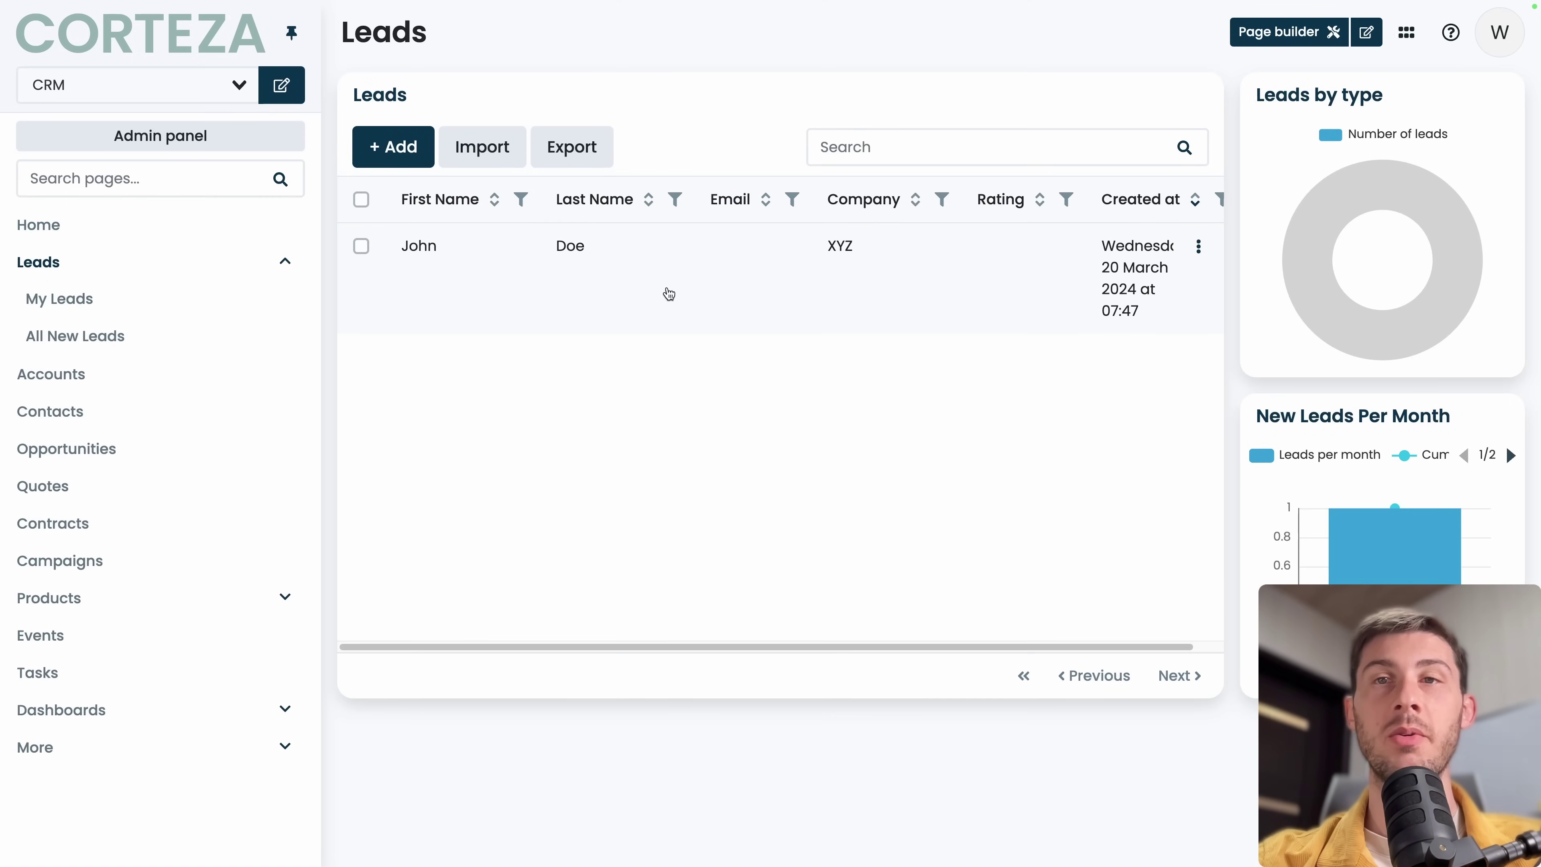
pyautogui.hscroll(1, 669, 294)
pyautogui.hscroll(-1, 640, 289)
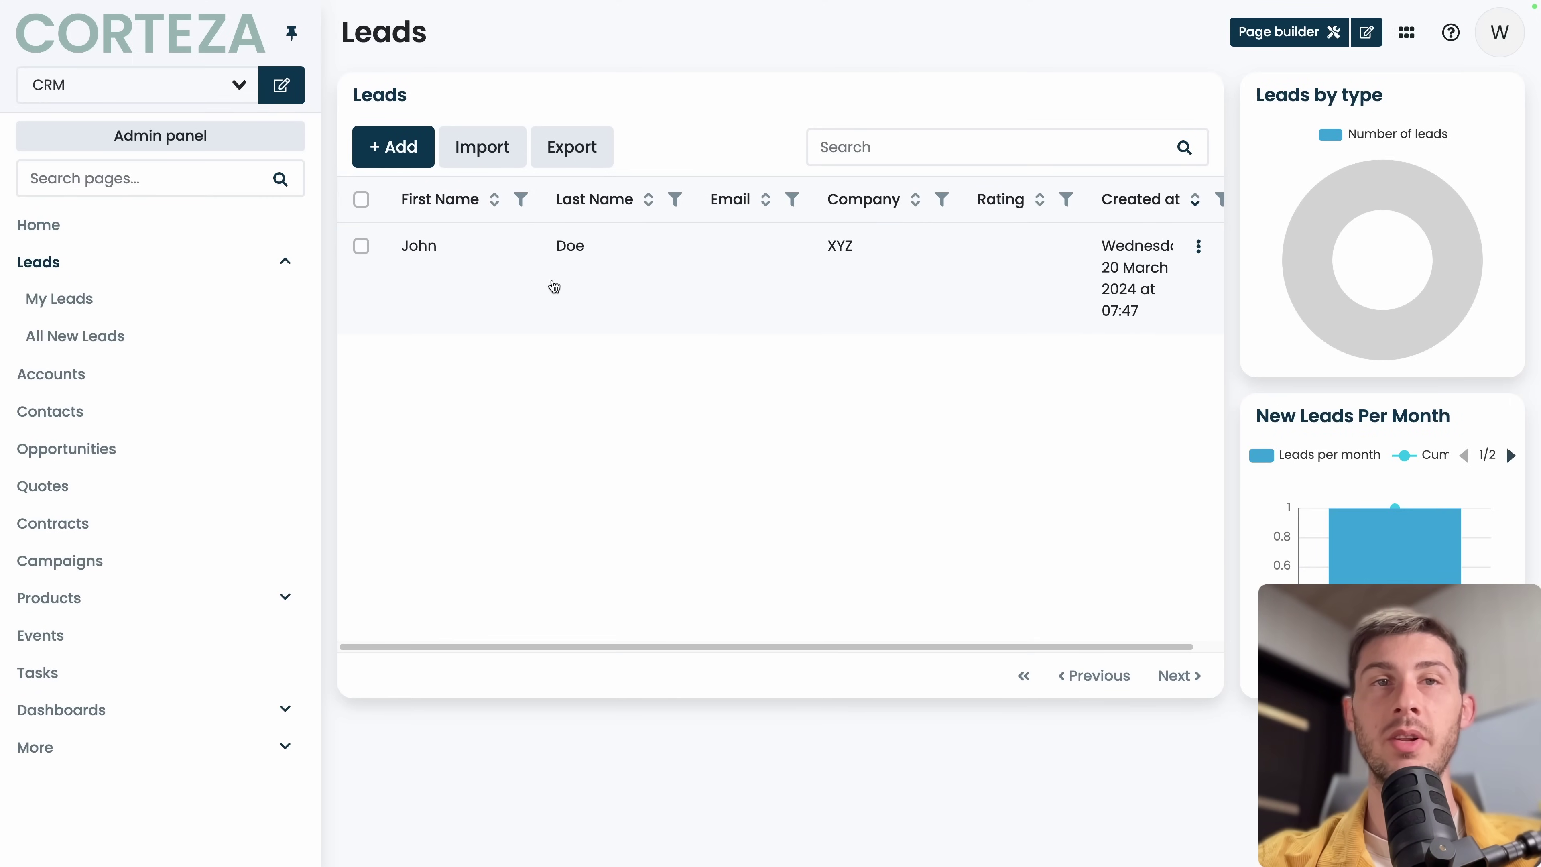
pyautogui.hscroll(1, 757, 296)
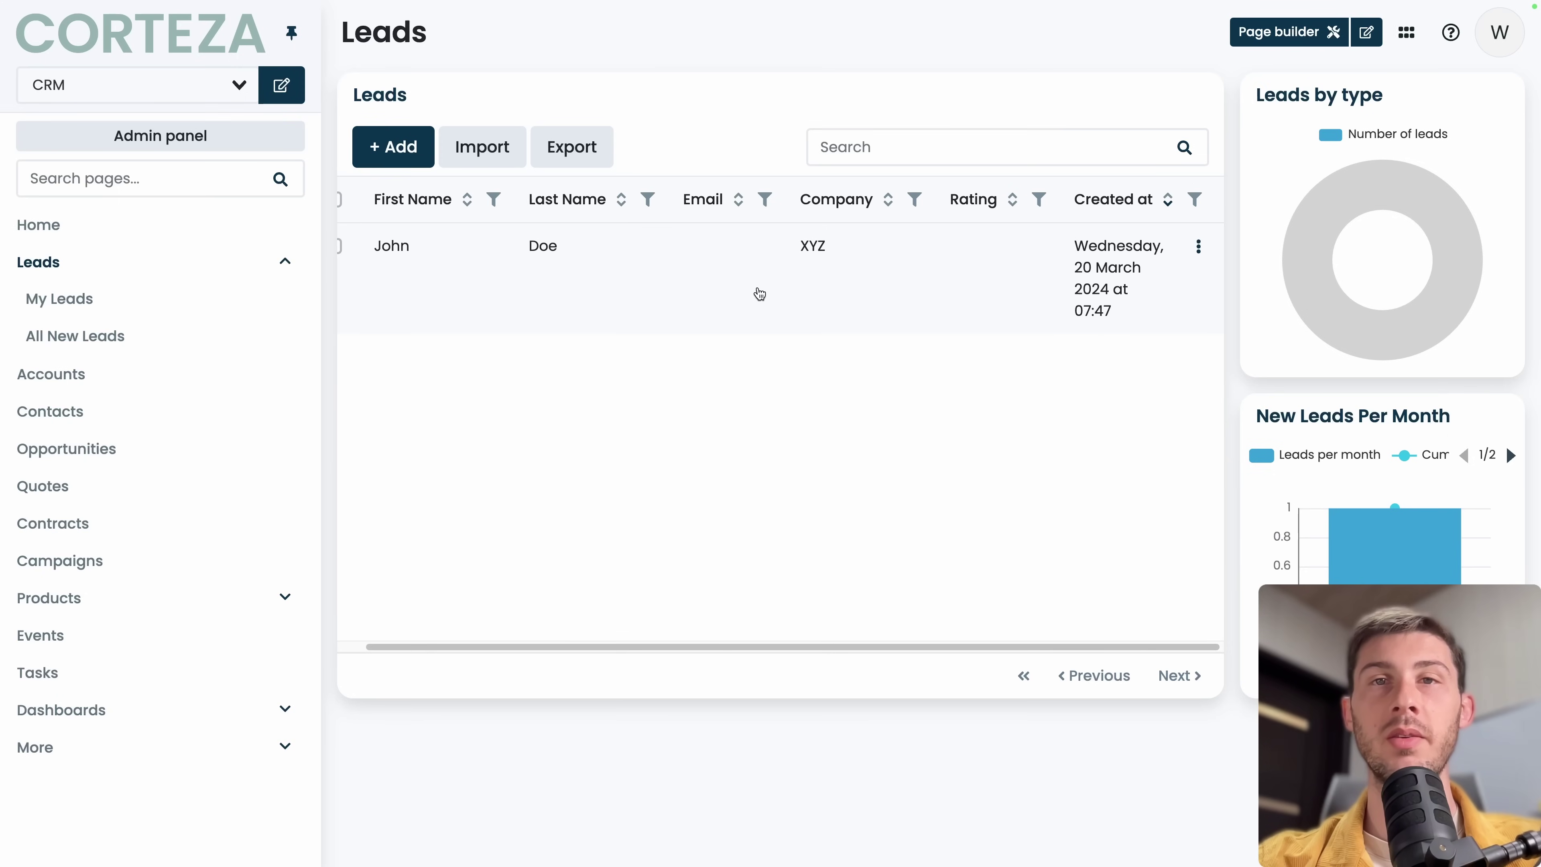
pyautogui.click(645, 201)
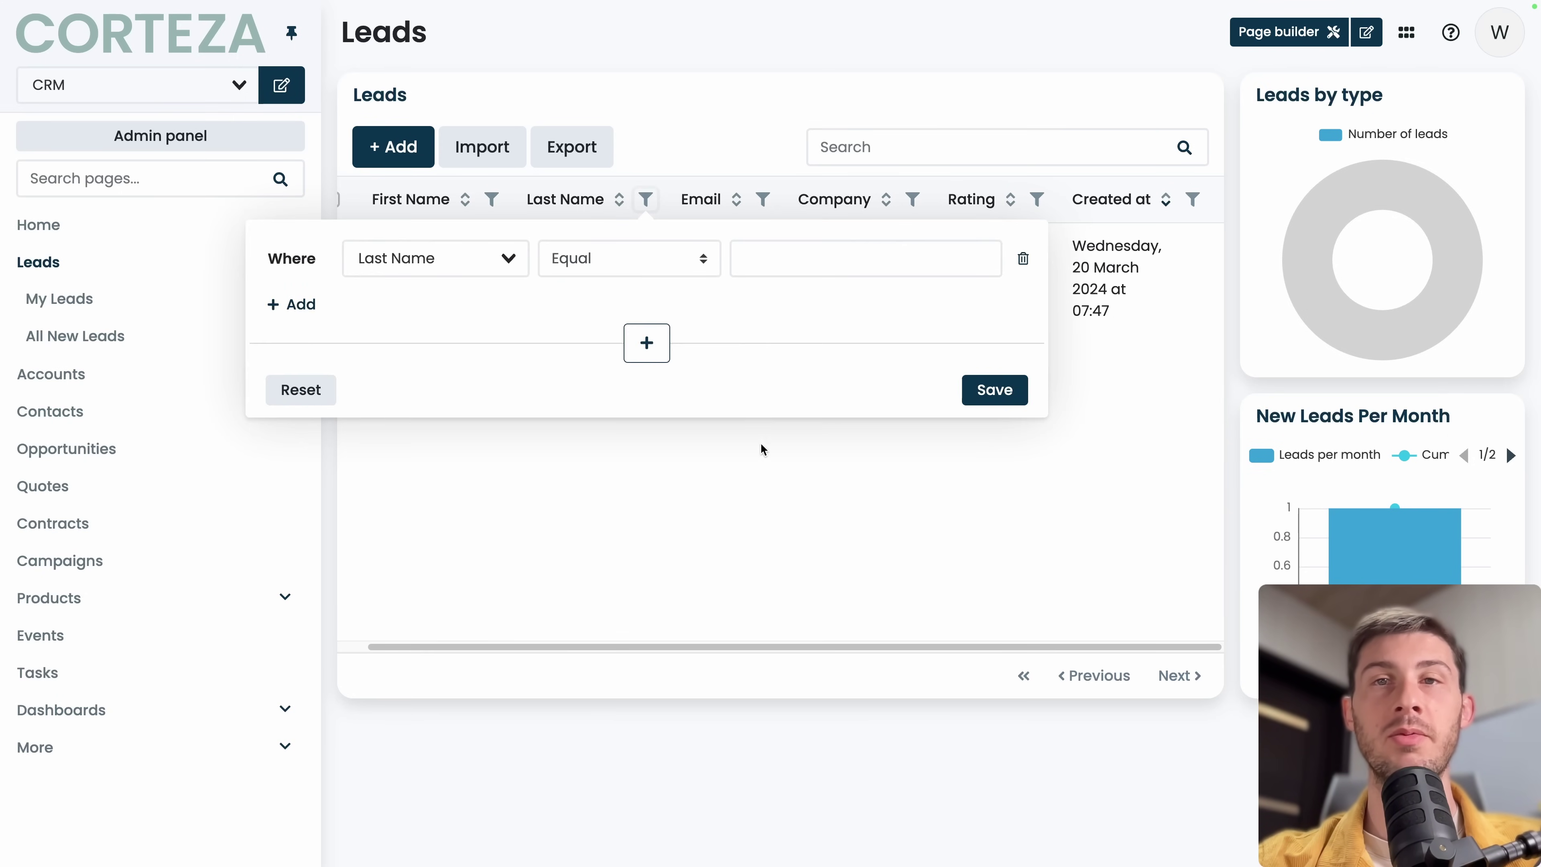
pyautogui.click(783, 468)
pyautogui.hscroll(-1, 747, 306)
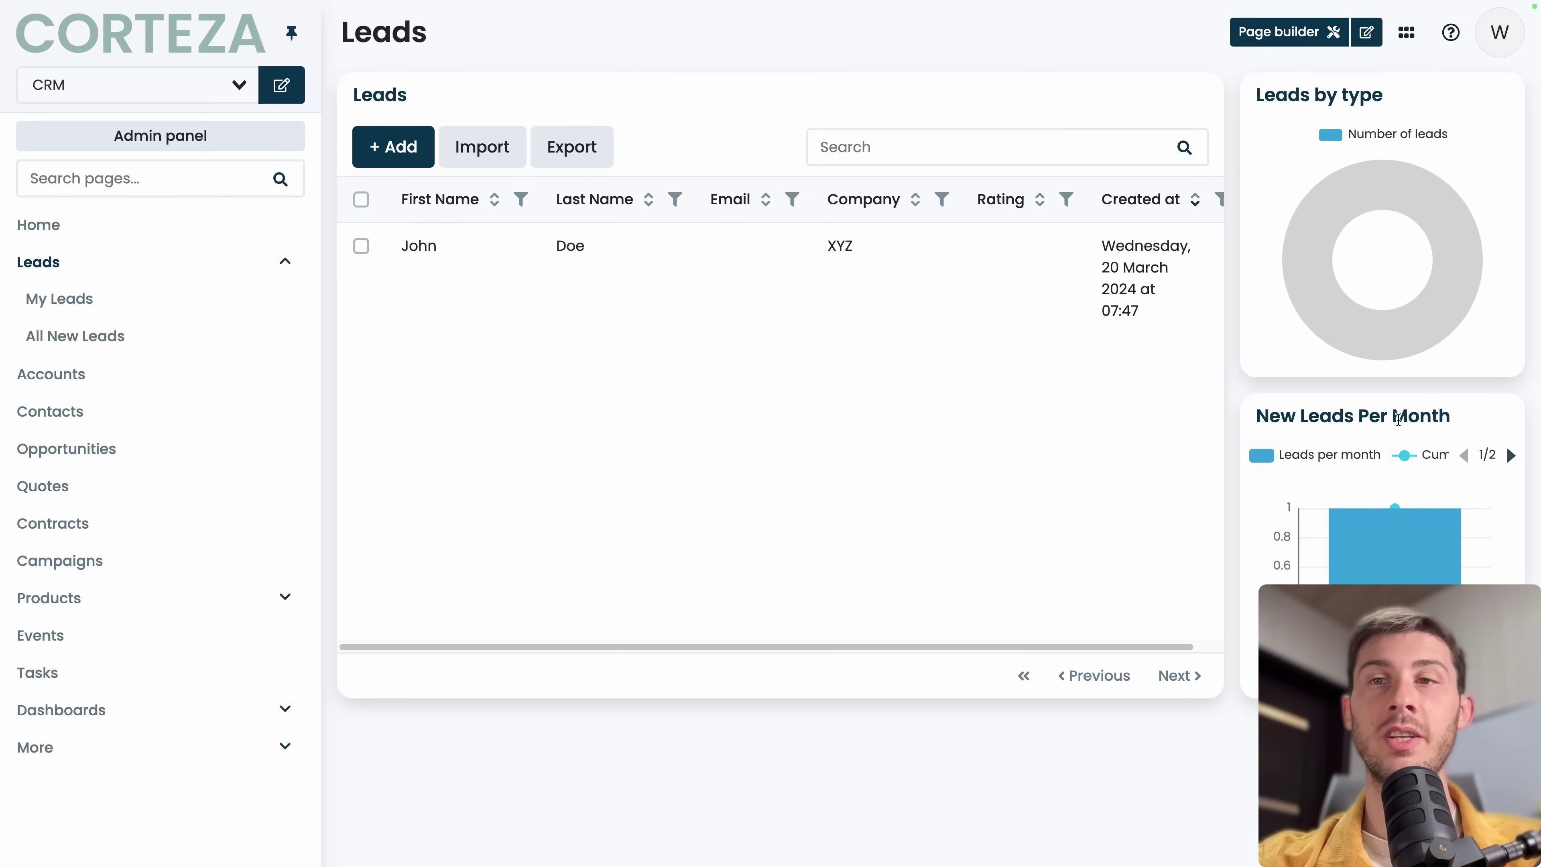
pyautogui.moveTo(1427, 555)
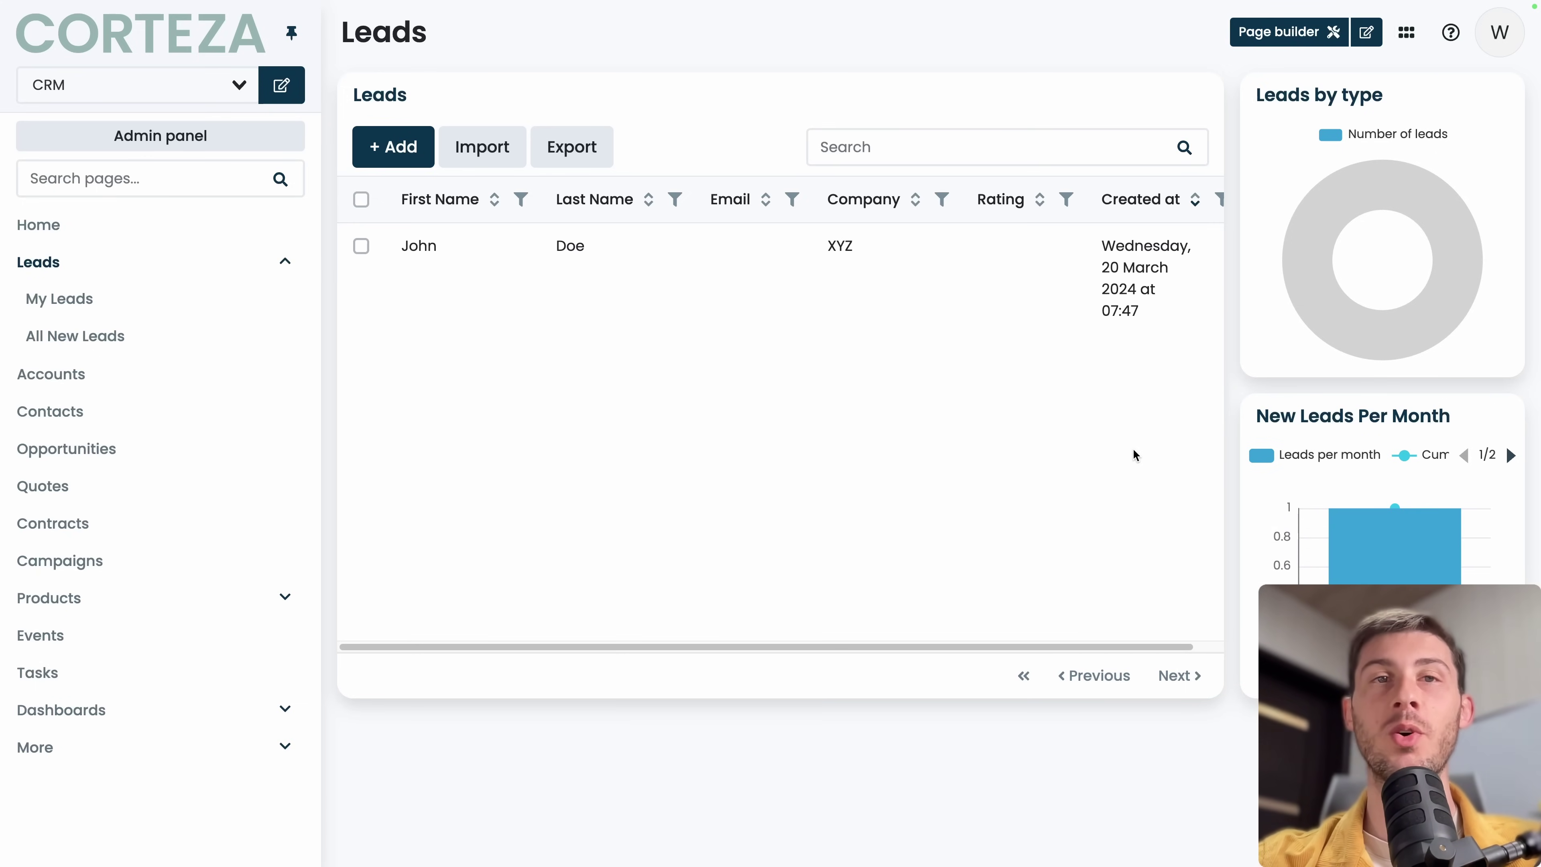
pyautogui.moveTo(1365, 613)
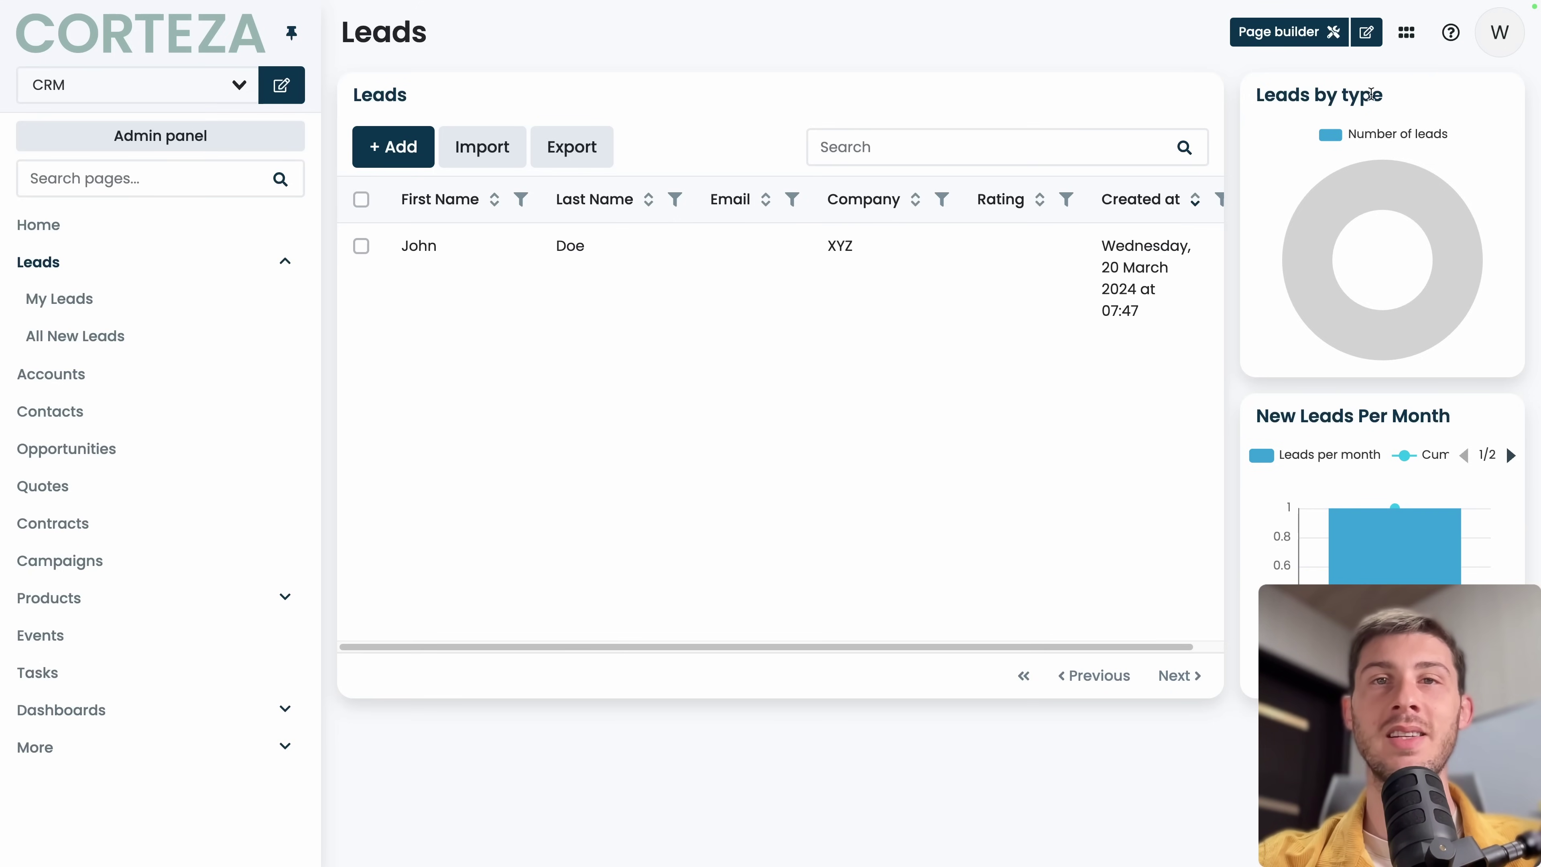
pyautogui.hscroll(1, 892, 247)
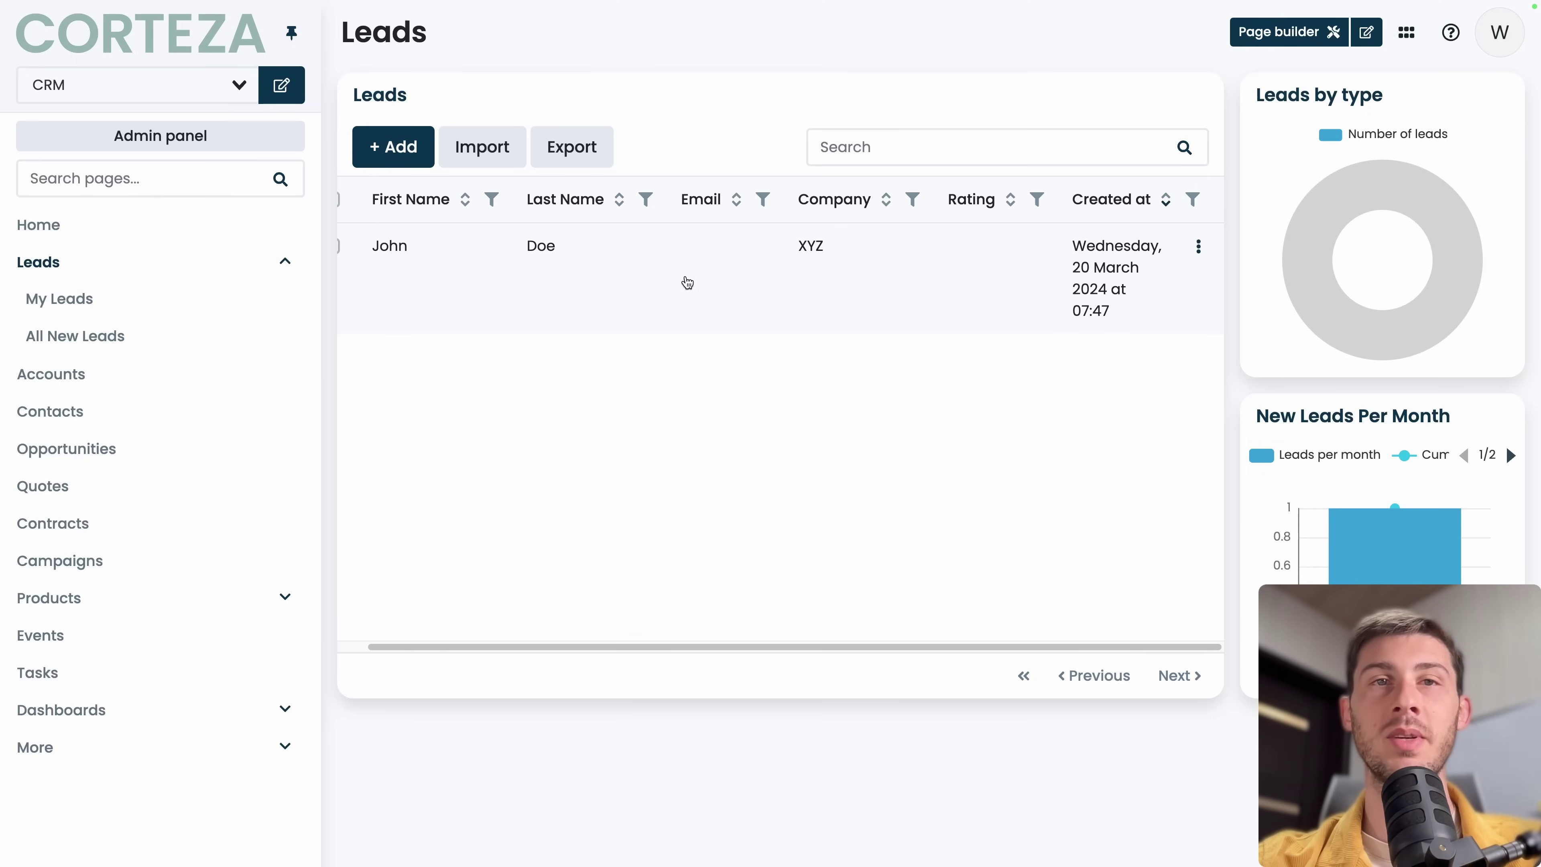
pyautogui.hscroll(-1, 689, 283)
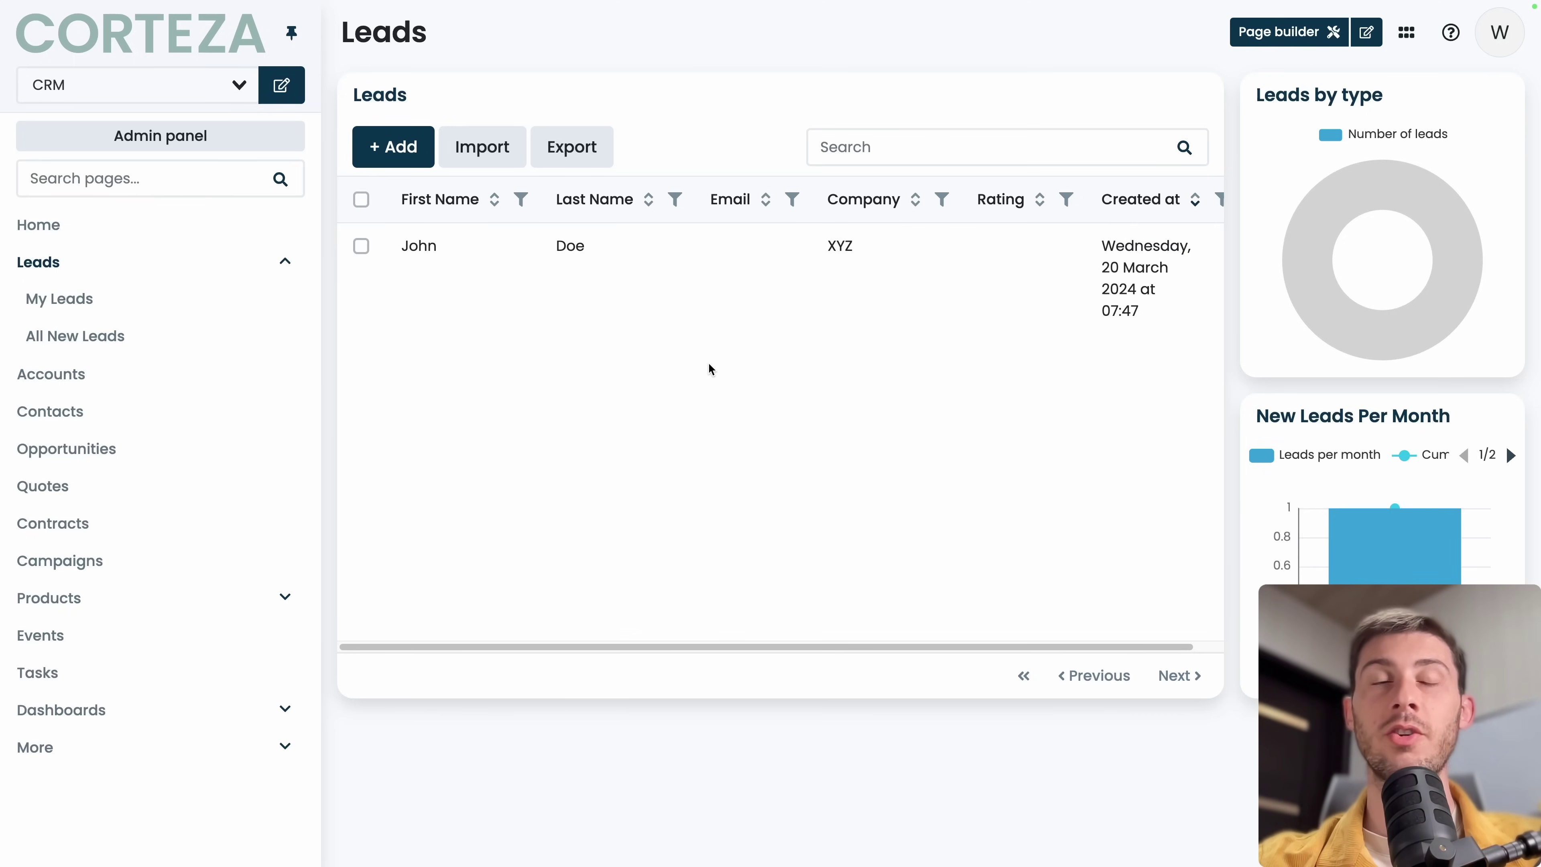
# Open the XYZ lead, convert it into an account, and review the account's Contacts section.
pyautogui.click(435, 247)
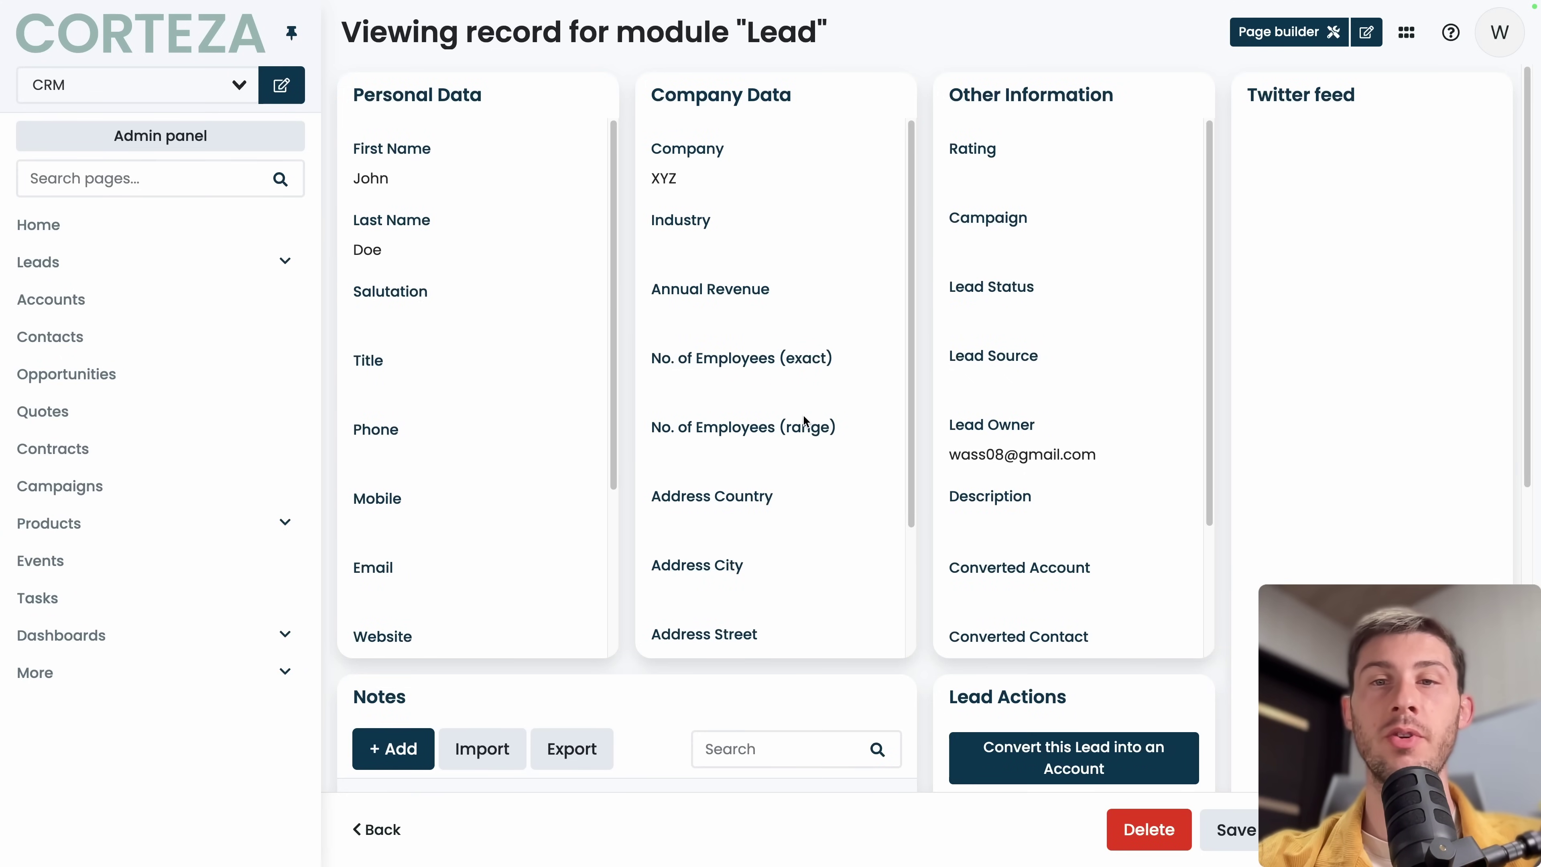
pyautogui.scroll(-5, 843, 588)
pyautogui.scroll(-2, 912, 705)
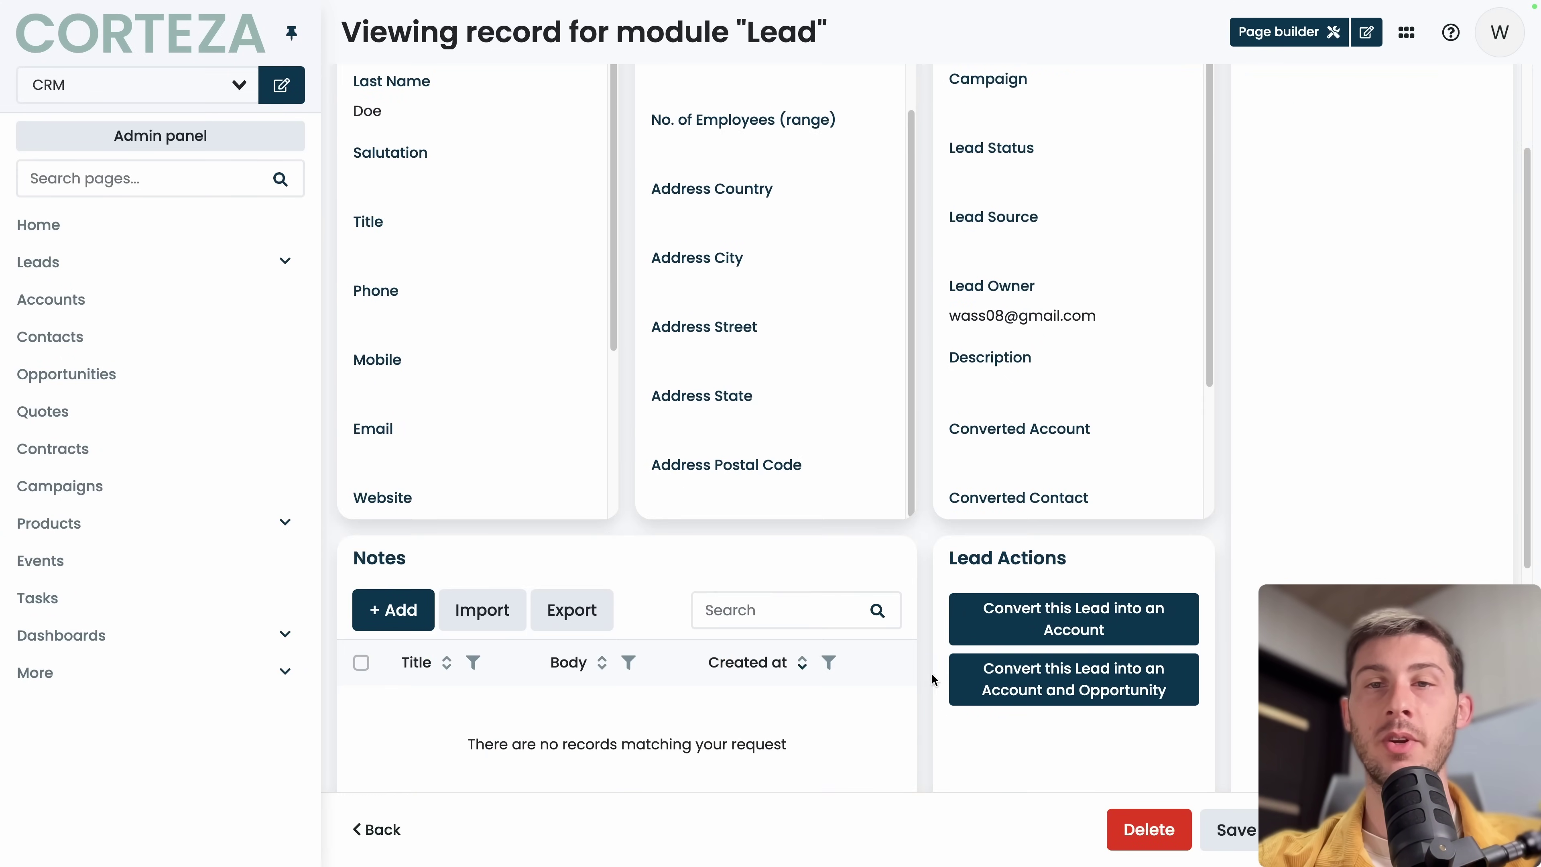
pyautogui.click(1007, 625)
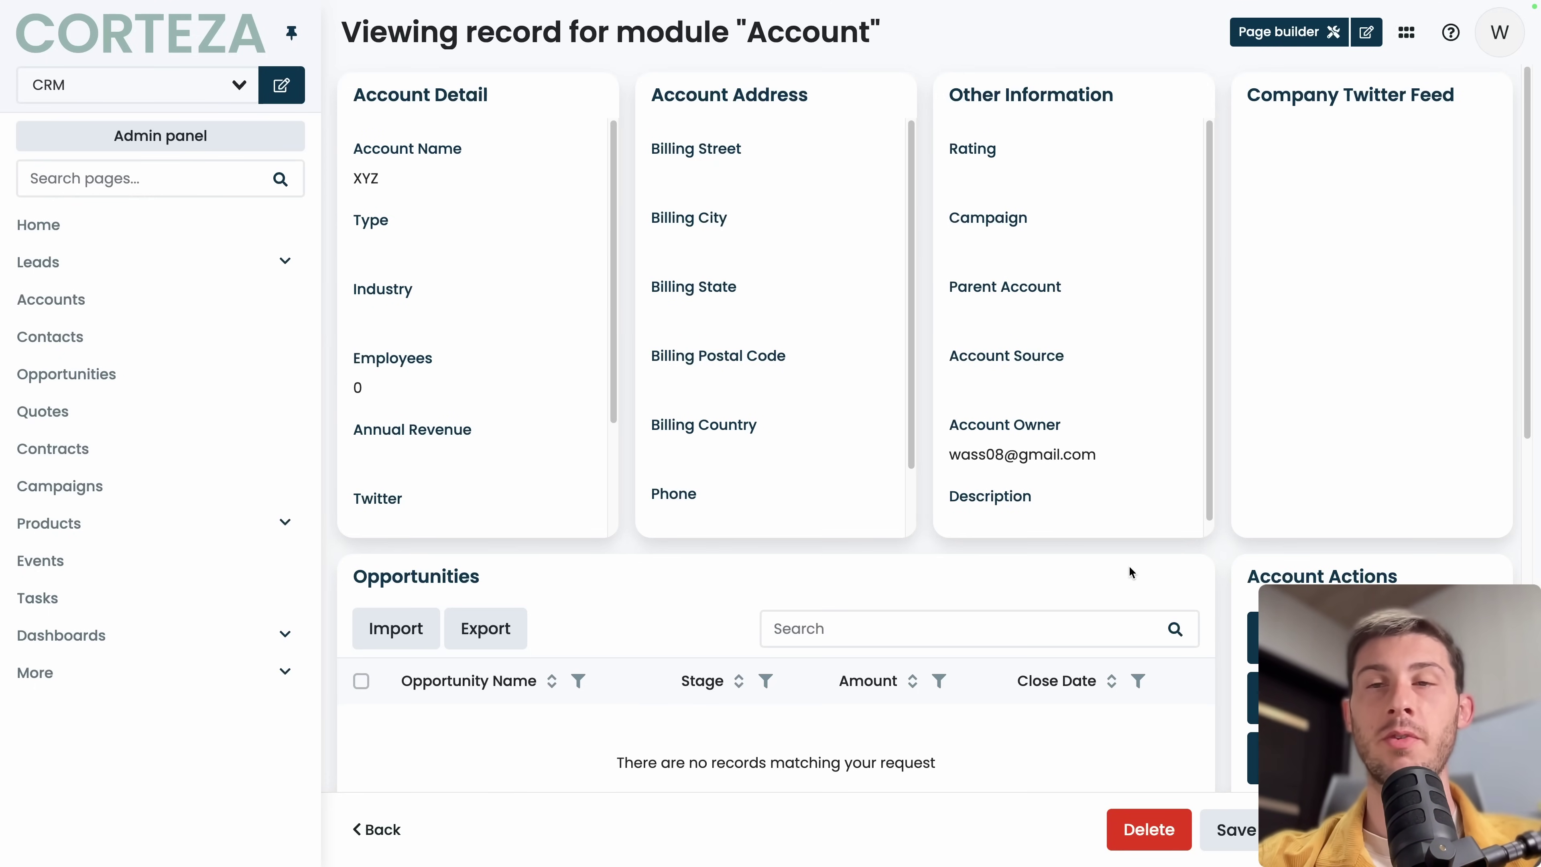
pyautogui.scroll(-3, 1163, 580)
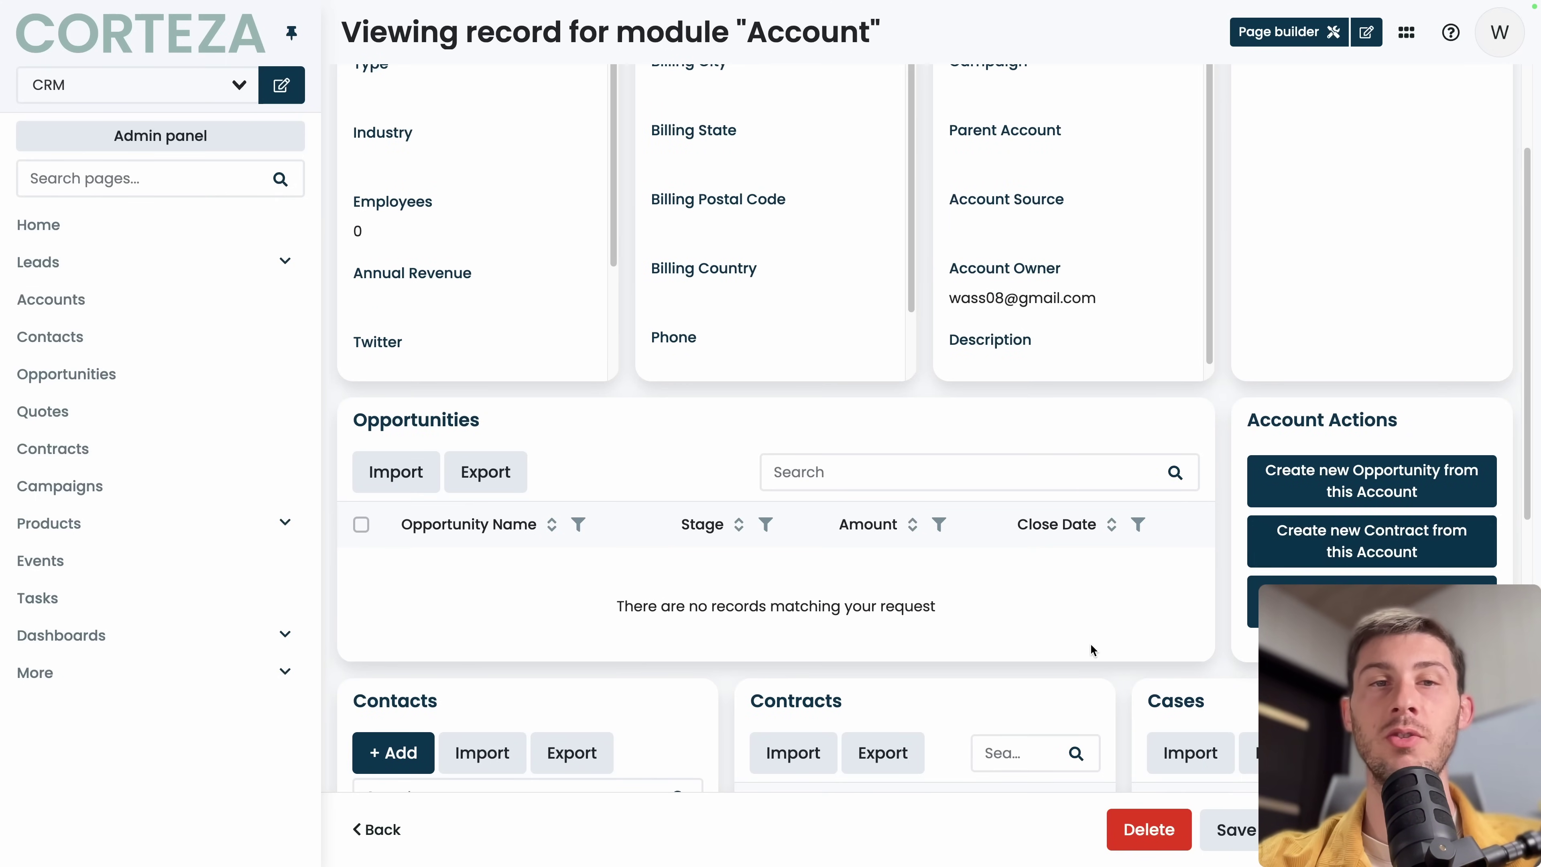
pyautogui.scroll(-2, 1090, 645)
pyautogui.scroll(-3, 1089, 644)
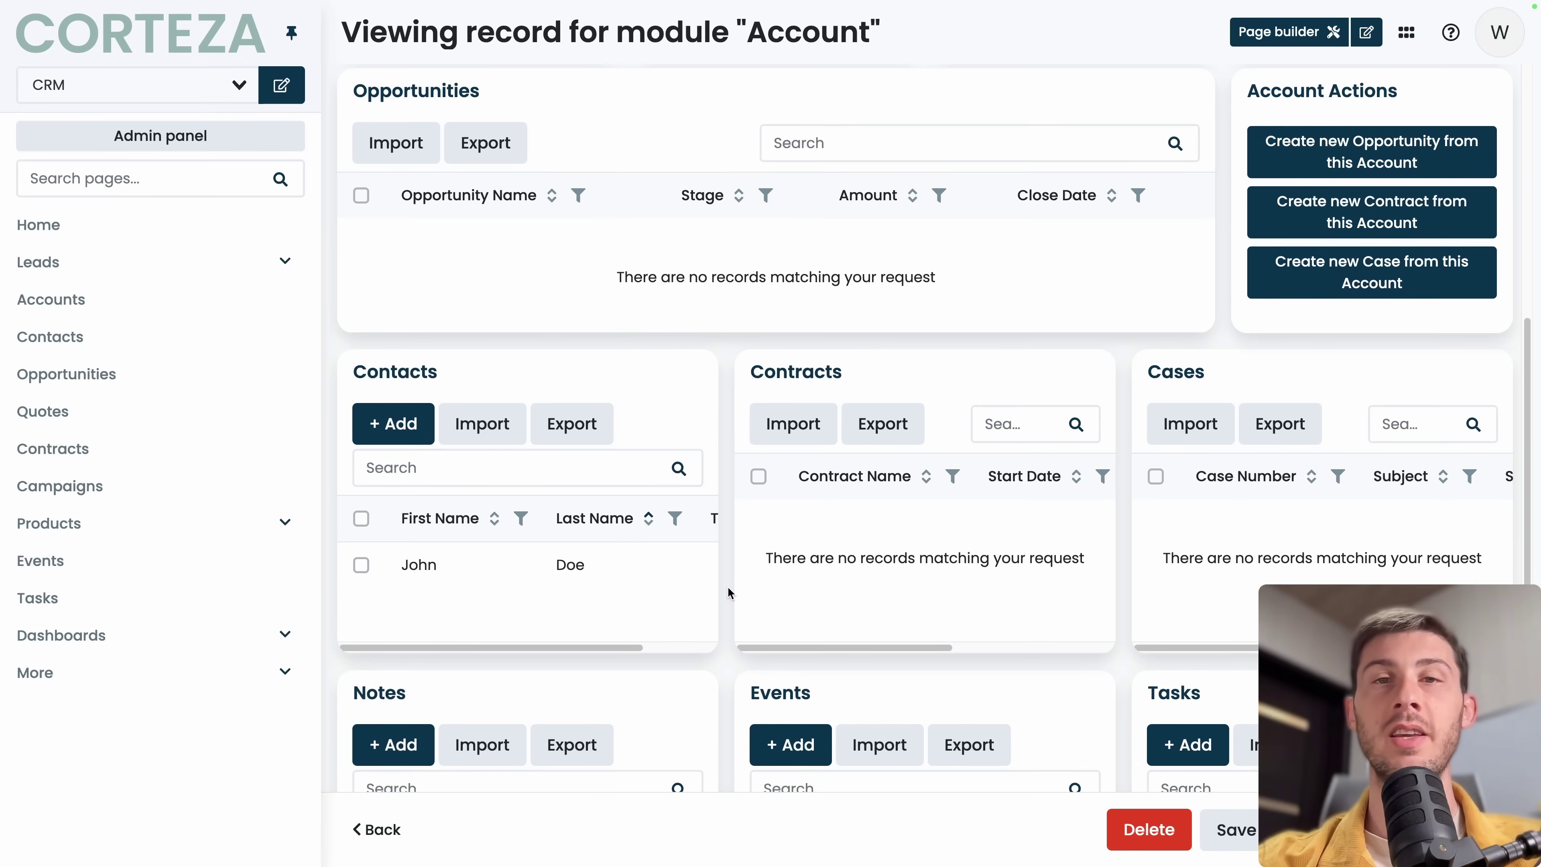
pyautogui.scroll(-3, 729, 588)
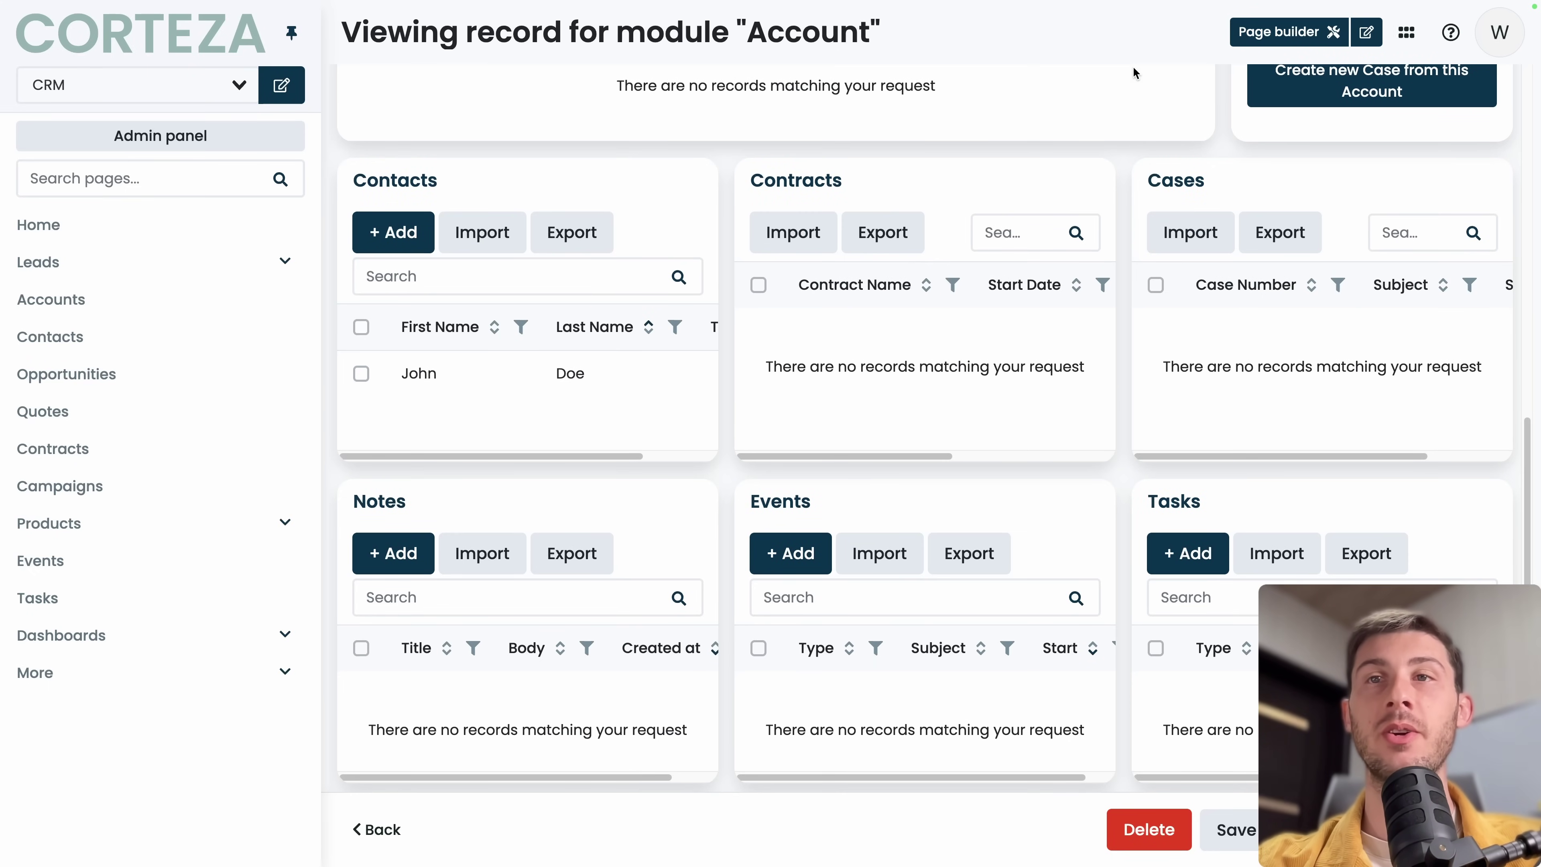
# Return to the CRM Home dashboard and switch it into the Page builder.
pyautogui.click(107, 231)
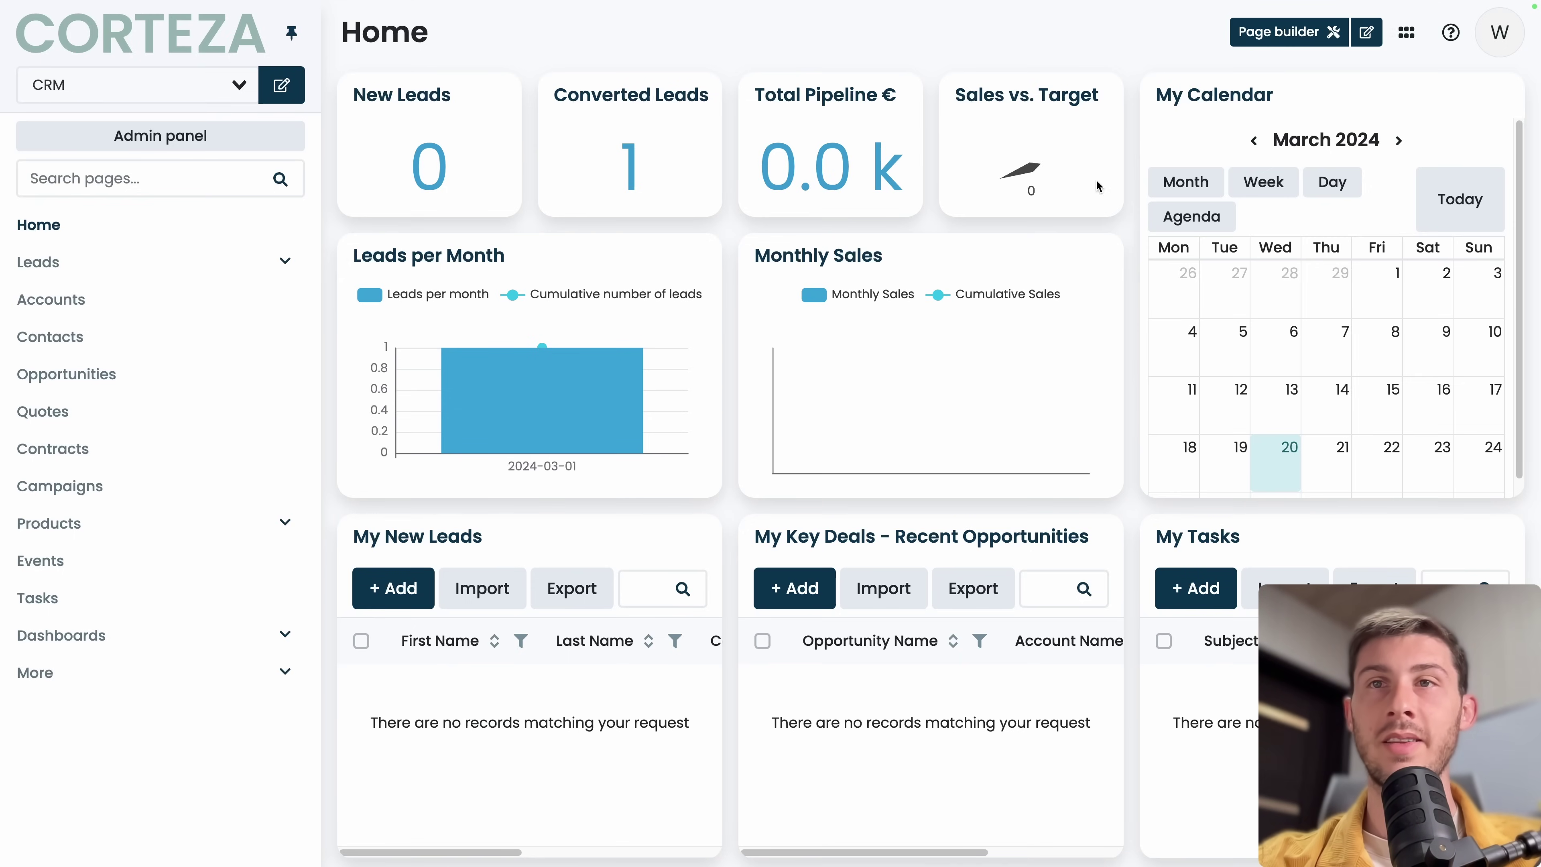
pyautogui.click(1271, 34)
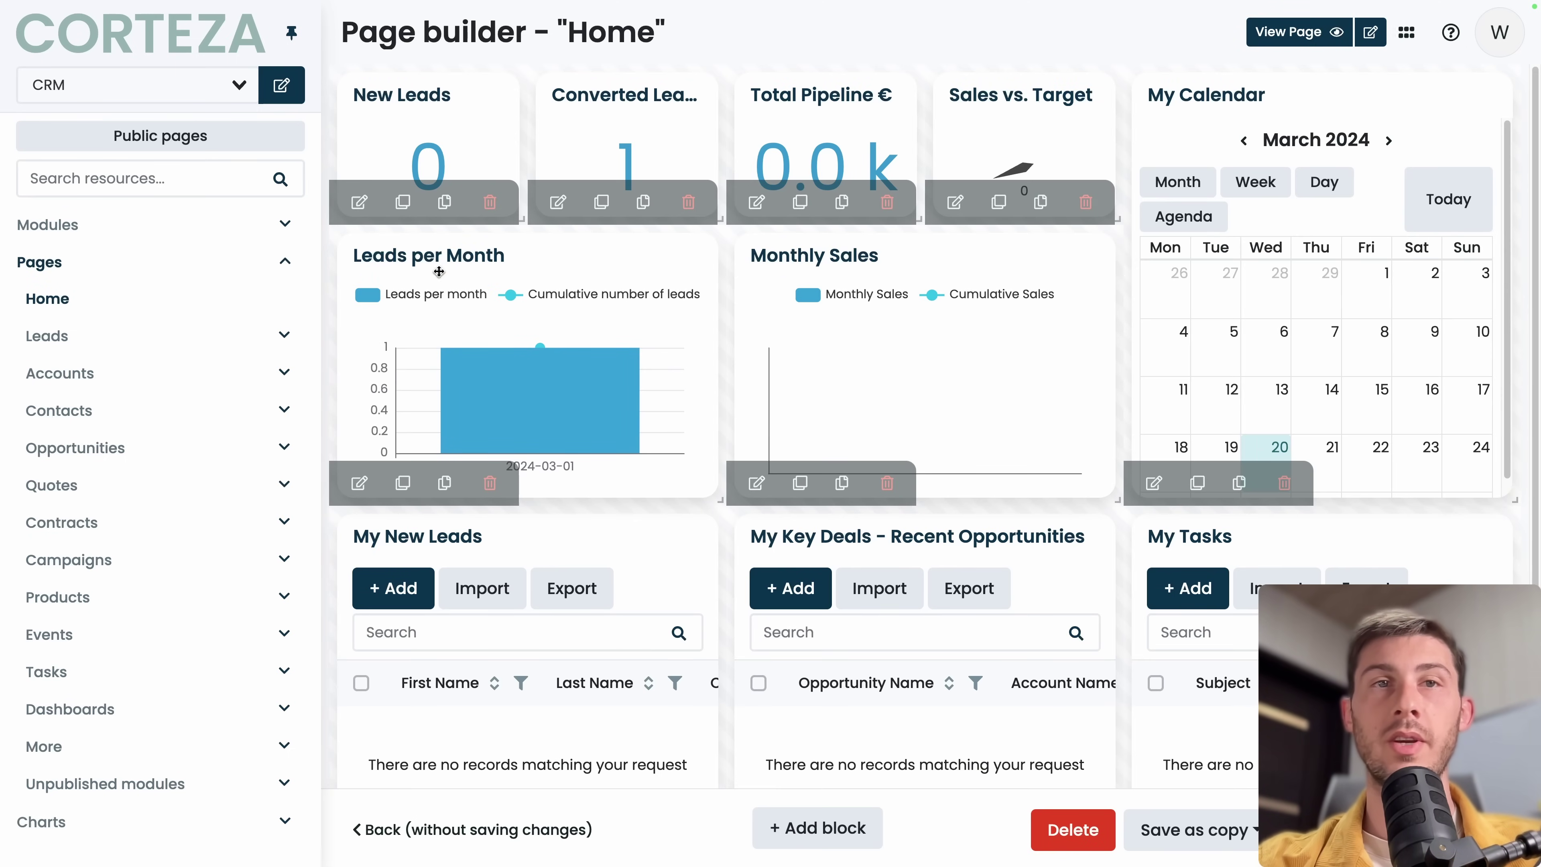
# Rename the New Leads block to 'New Leads this month', delete its Status = 'New' filter, and save.
pyautogui.click(359, 201)
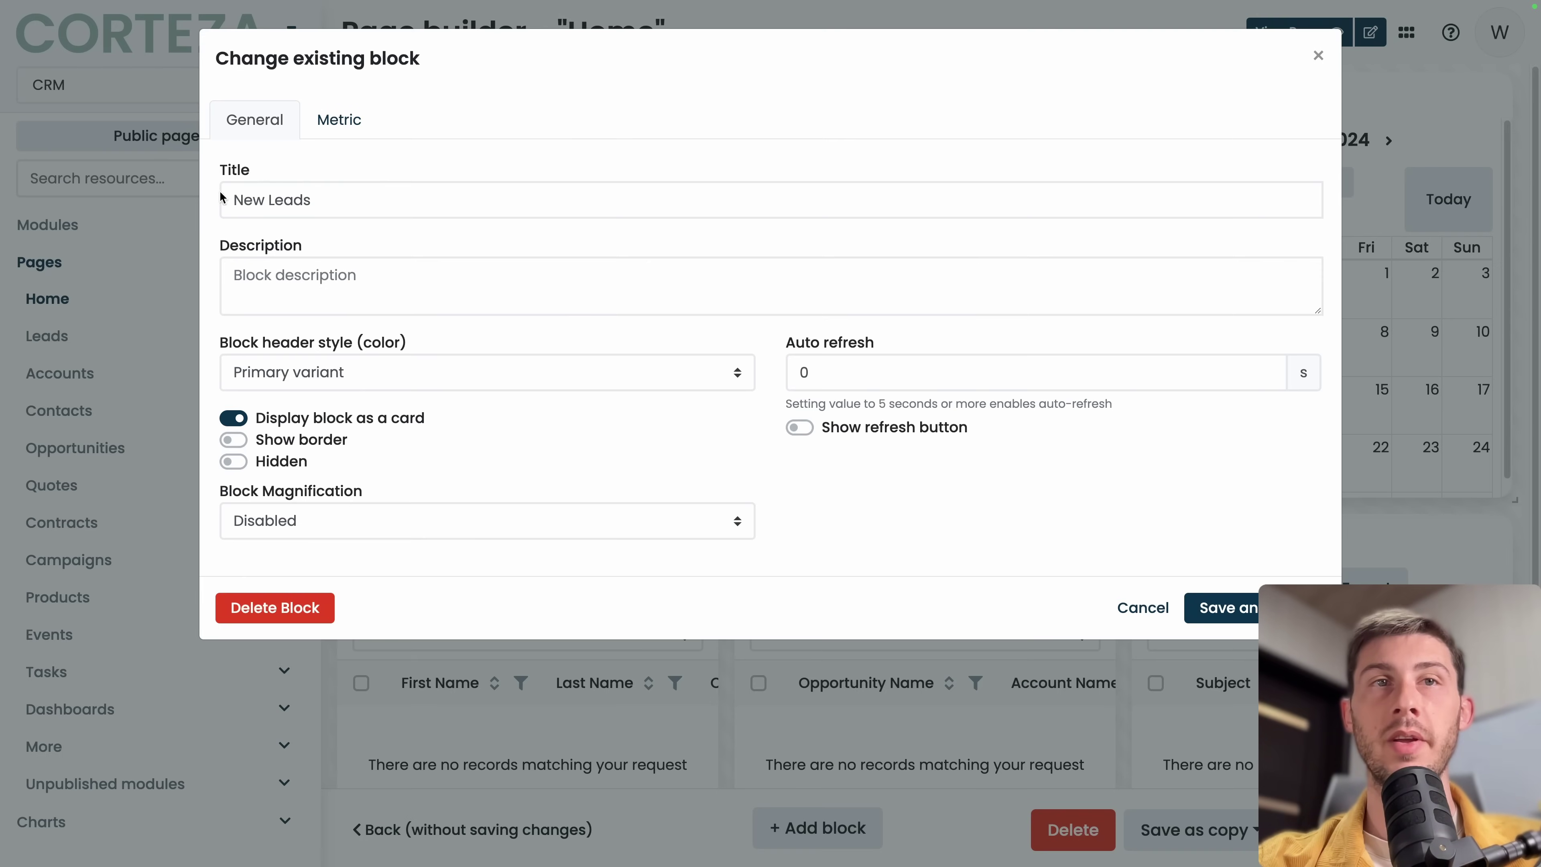
pyautogui.click(362, 200)
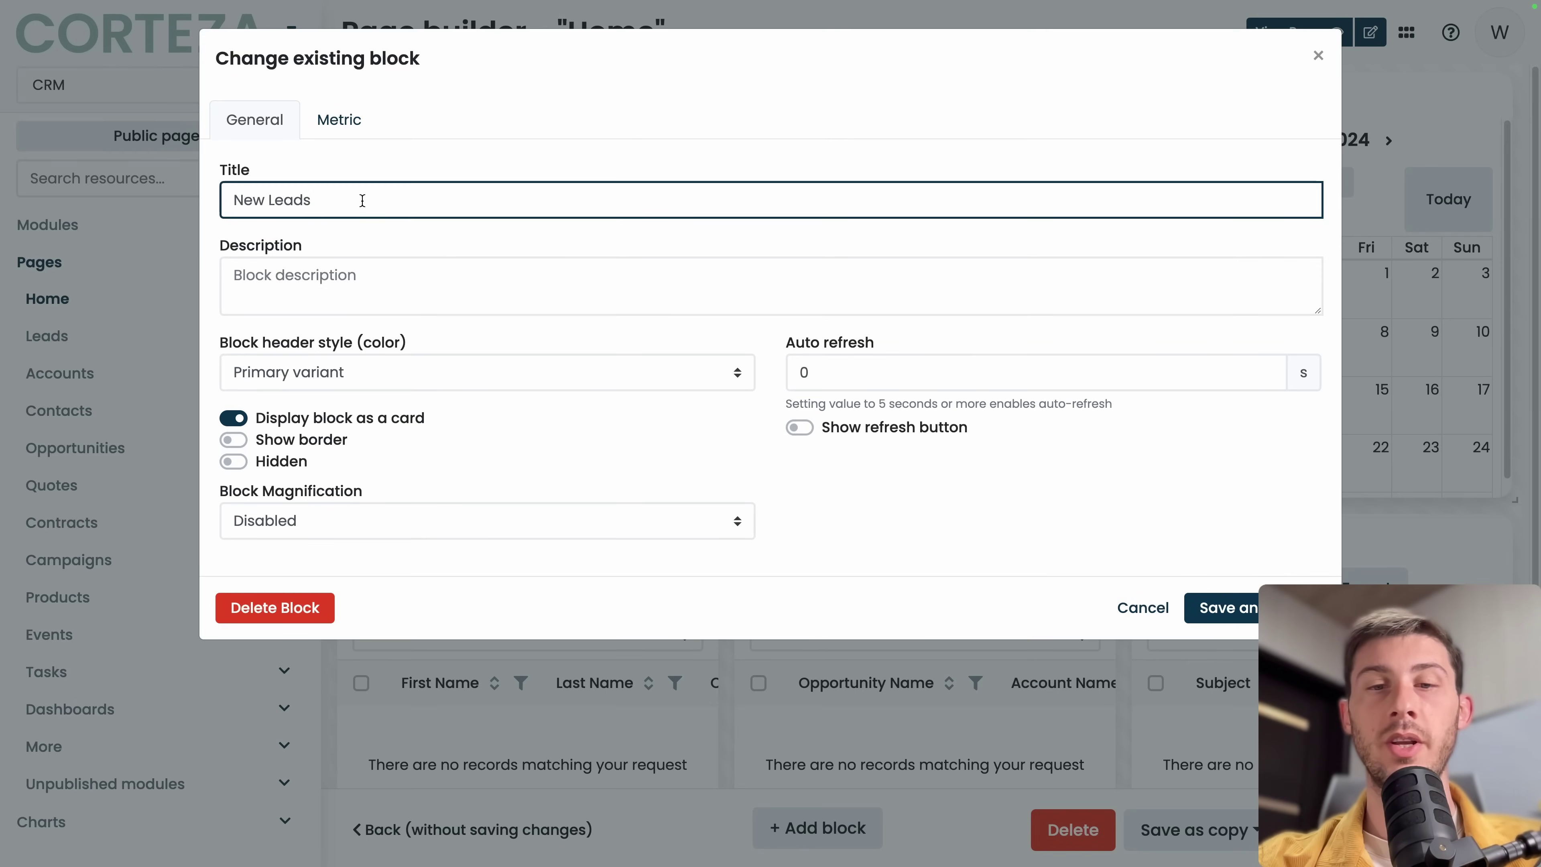
pyautogui.write('this month')
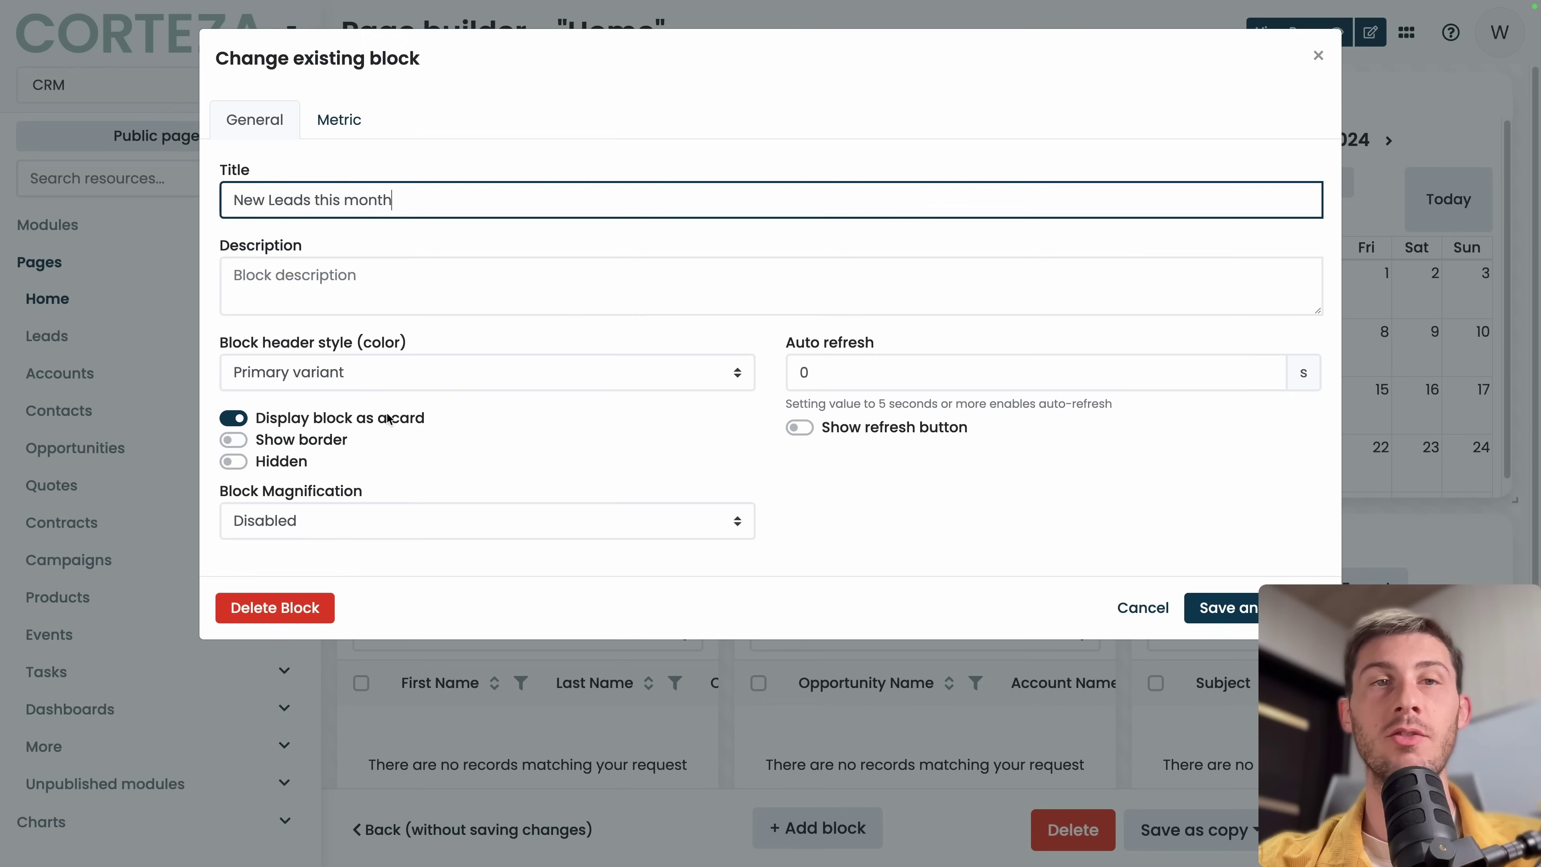
pyautogui.click(339, 120)
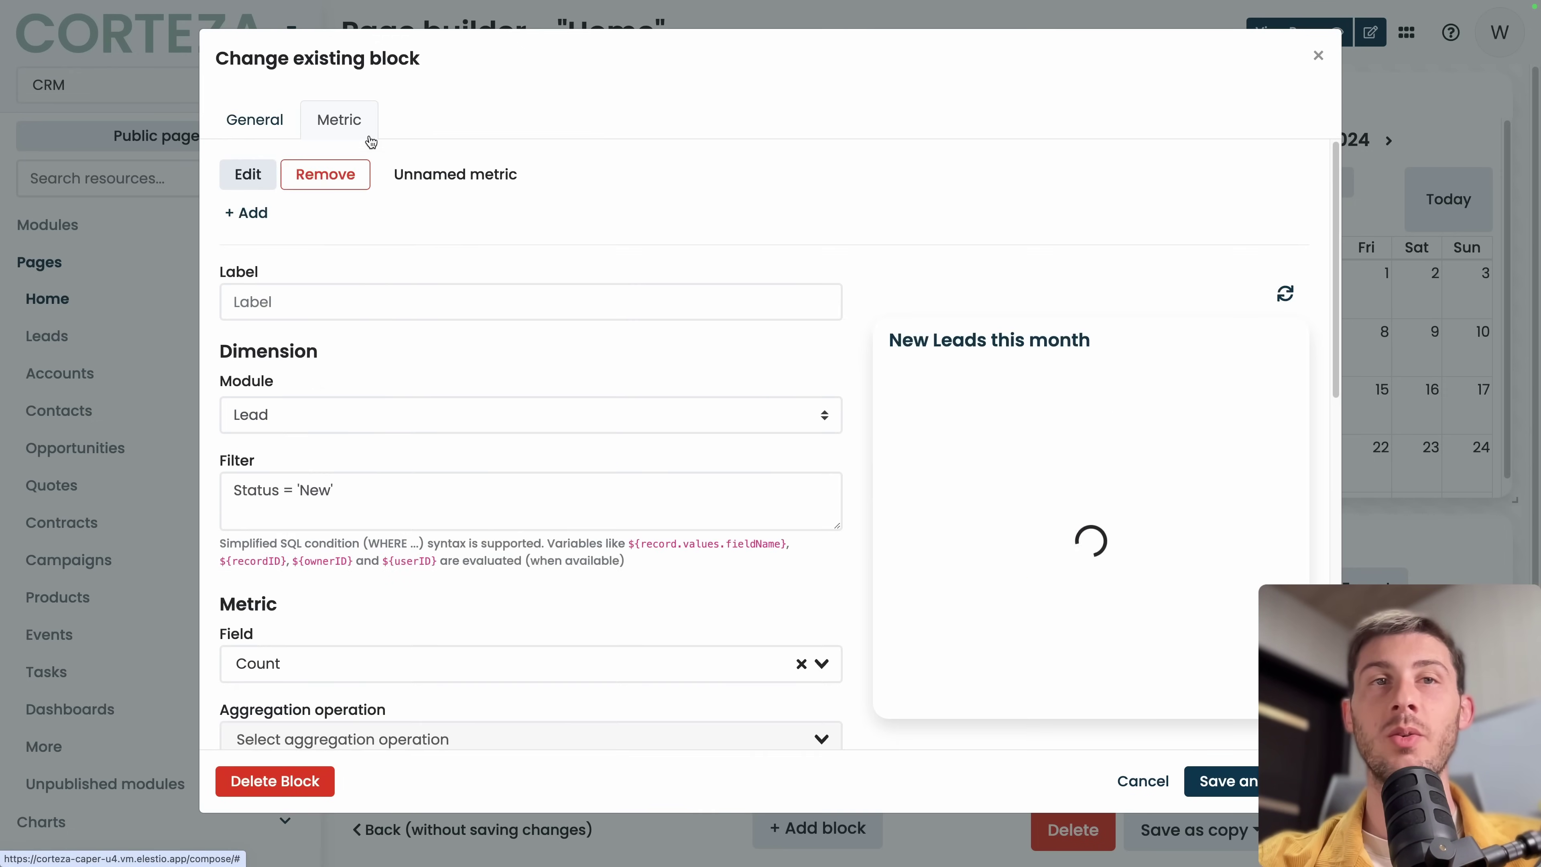
pyautogui.scroll(-1, 509, 411)
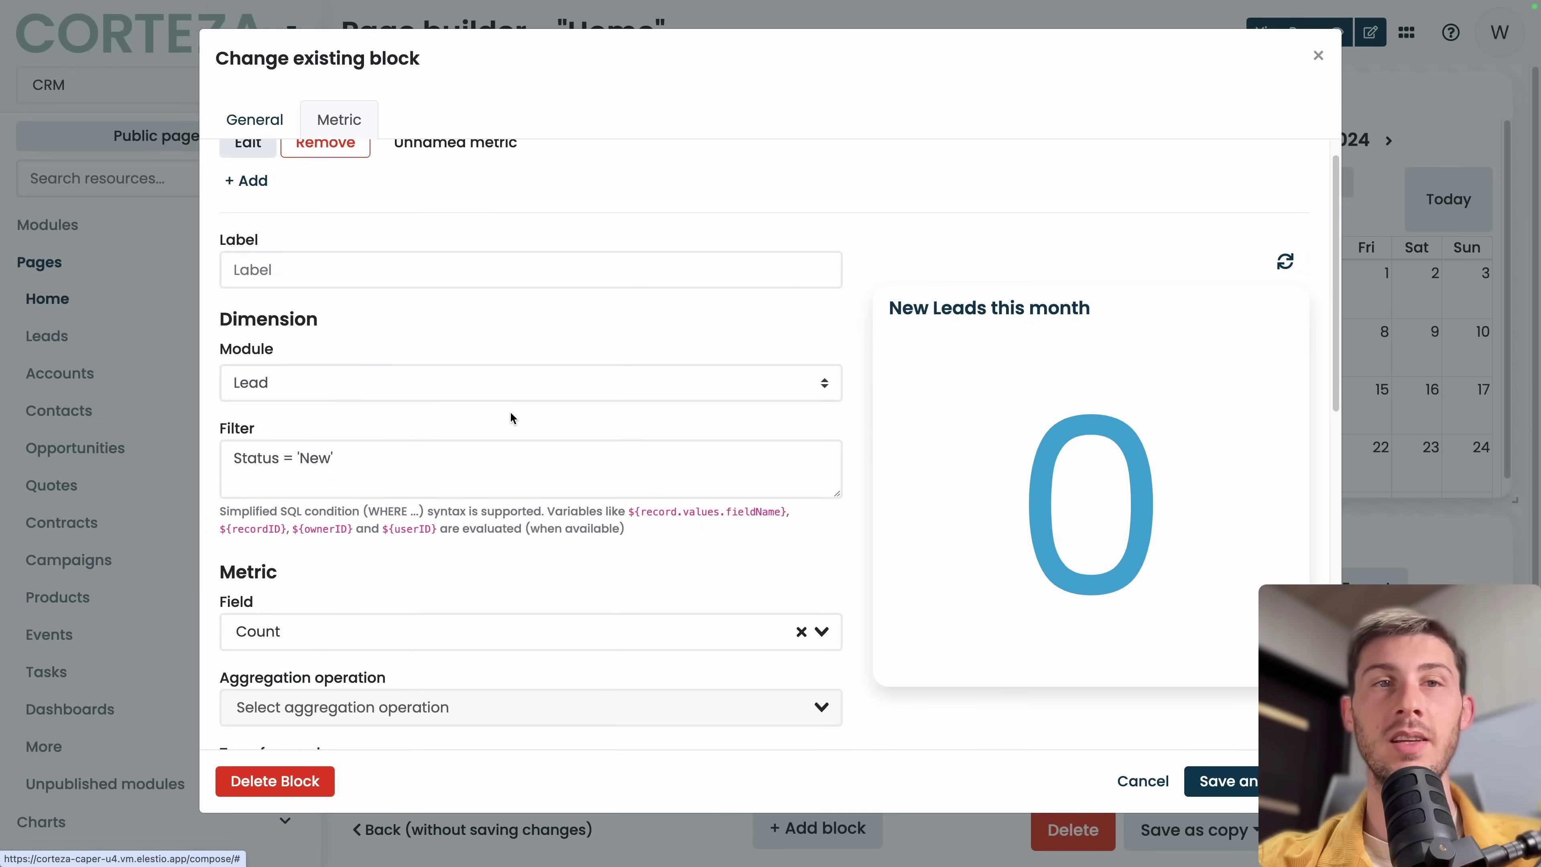
pyautogui.click(544, 384)
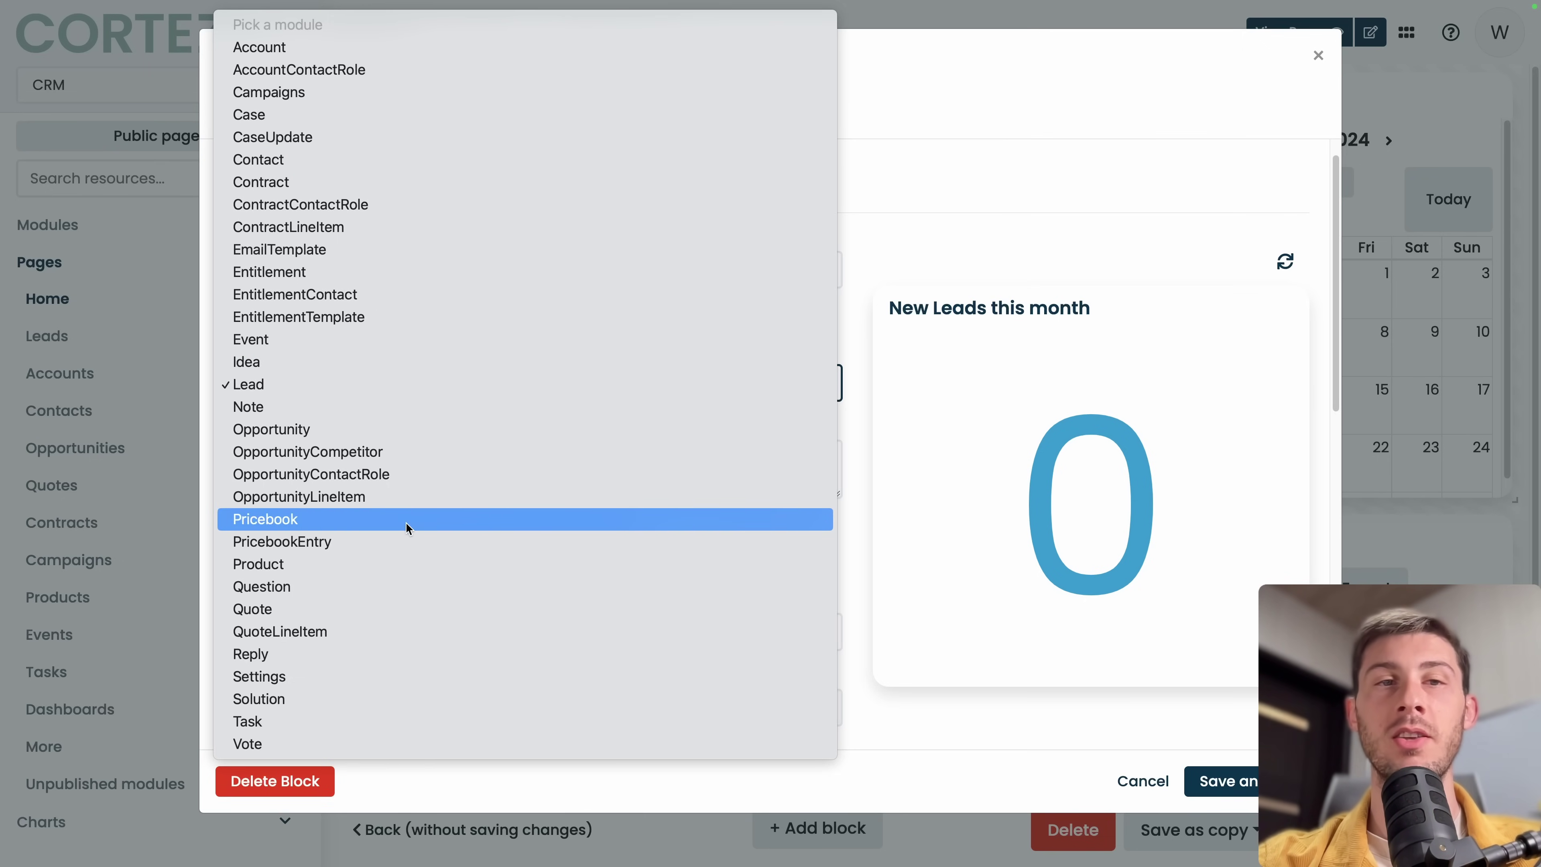
pyautogui.press('Escape')
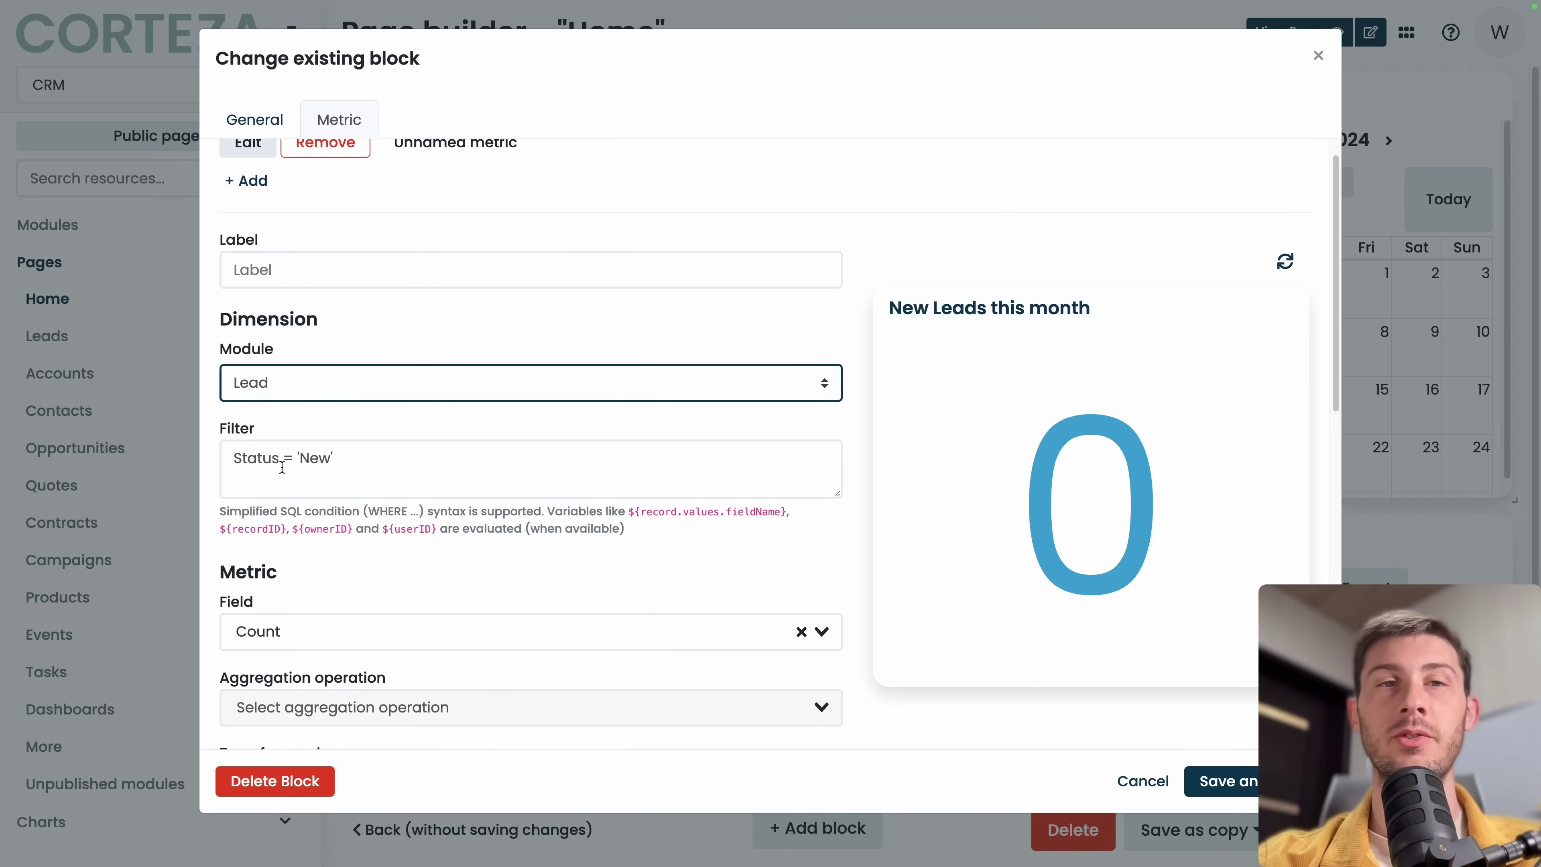
pyautogui.click(234, 459)
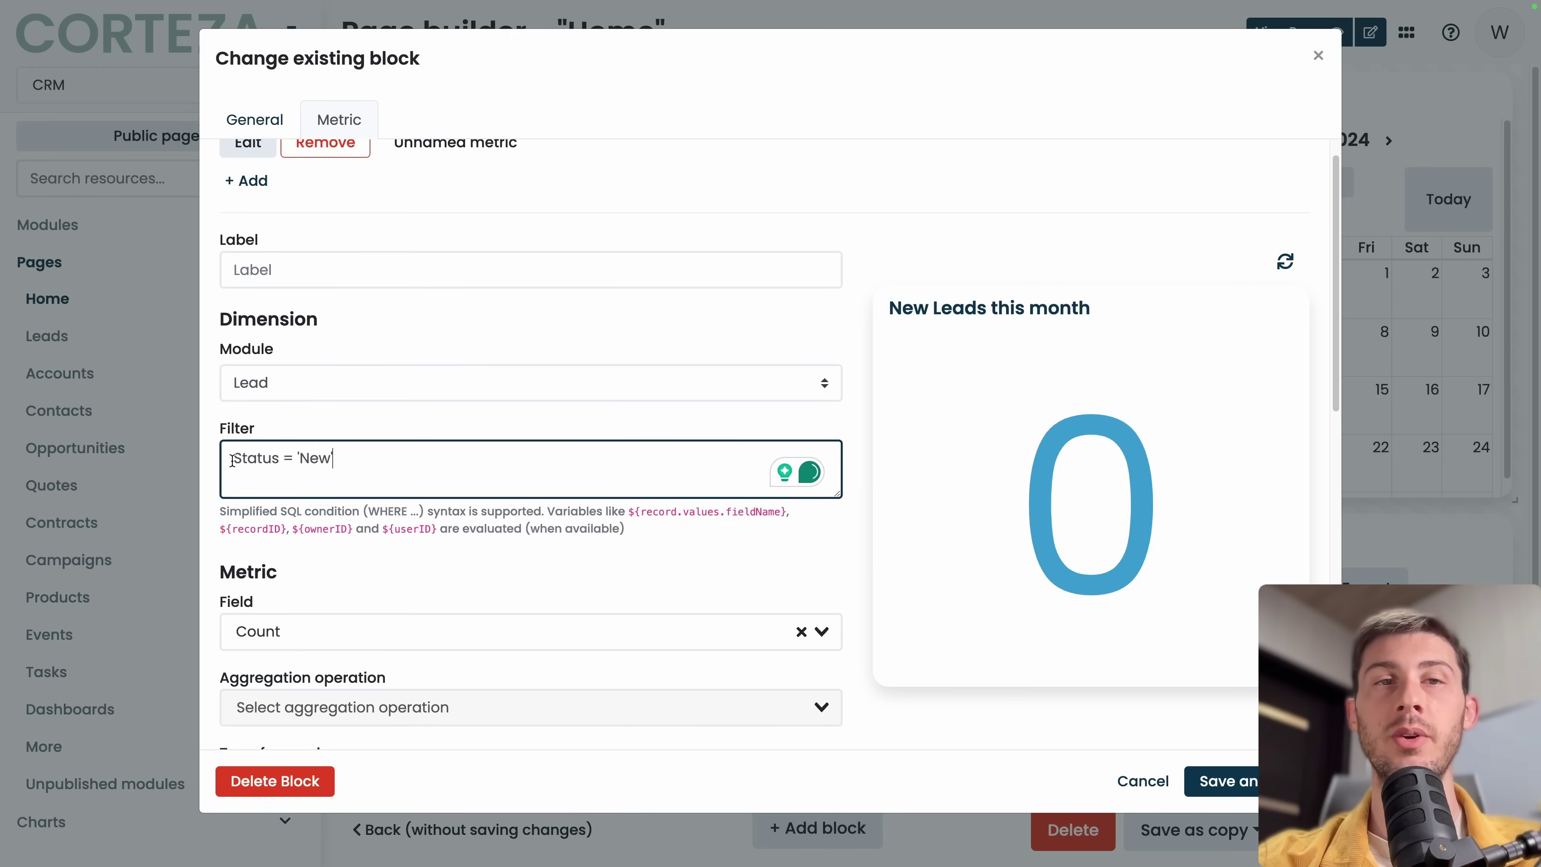
pyautogui.moveTo(233, 460); pyautogui.dragTo(335, 460)
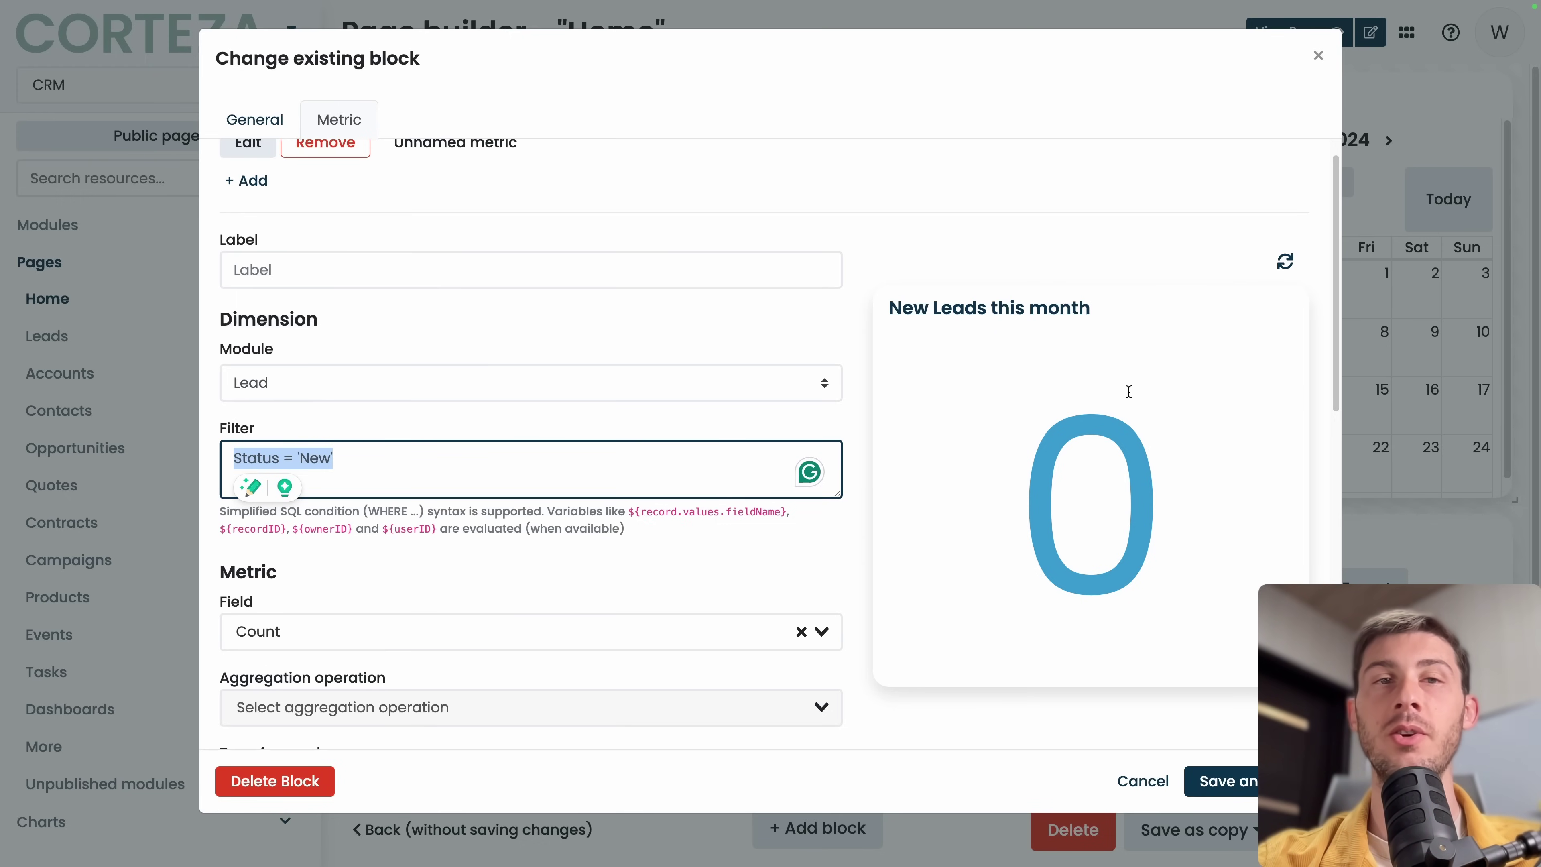
pyautogui.press('BackSpace')
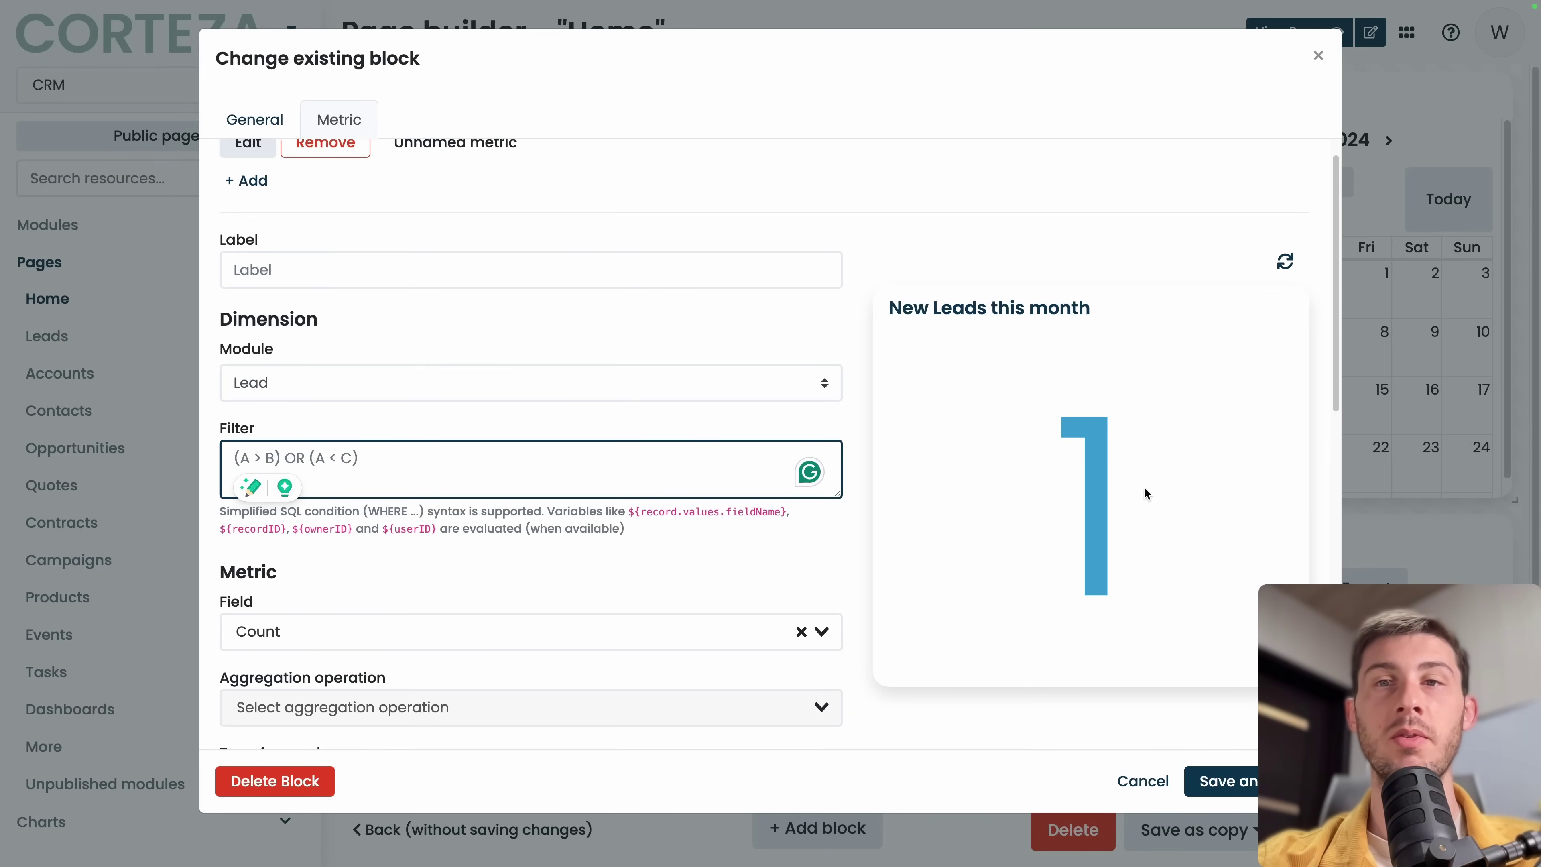
pyautogui.click(1222, 780)
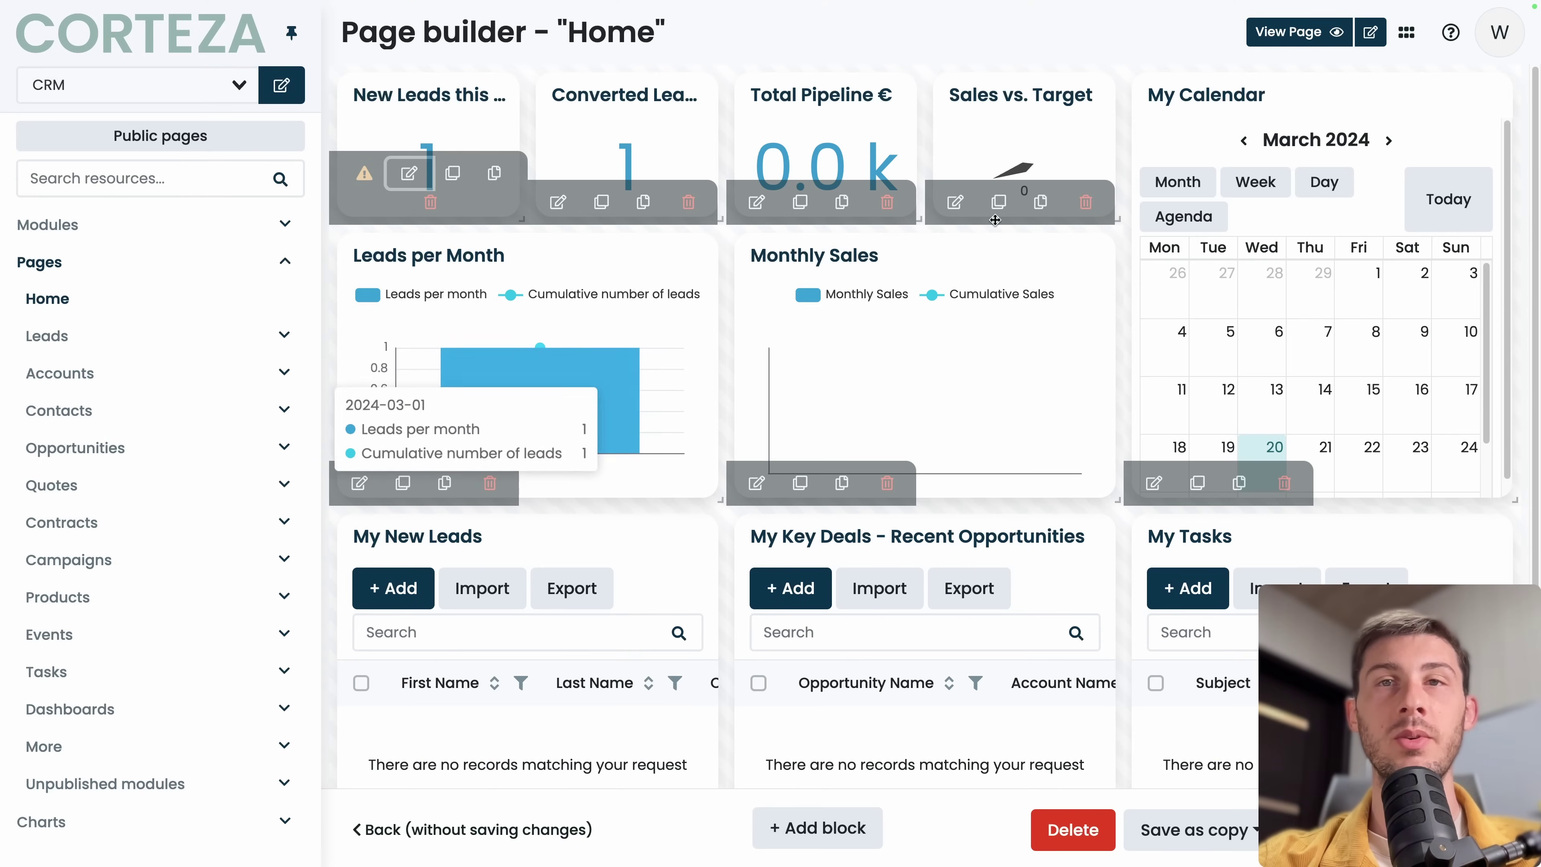
# Save the Home layout with the New Leads this month block, then reopen it in Page builder.
pyautogui.click(1292, 34)
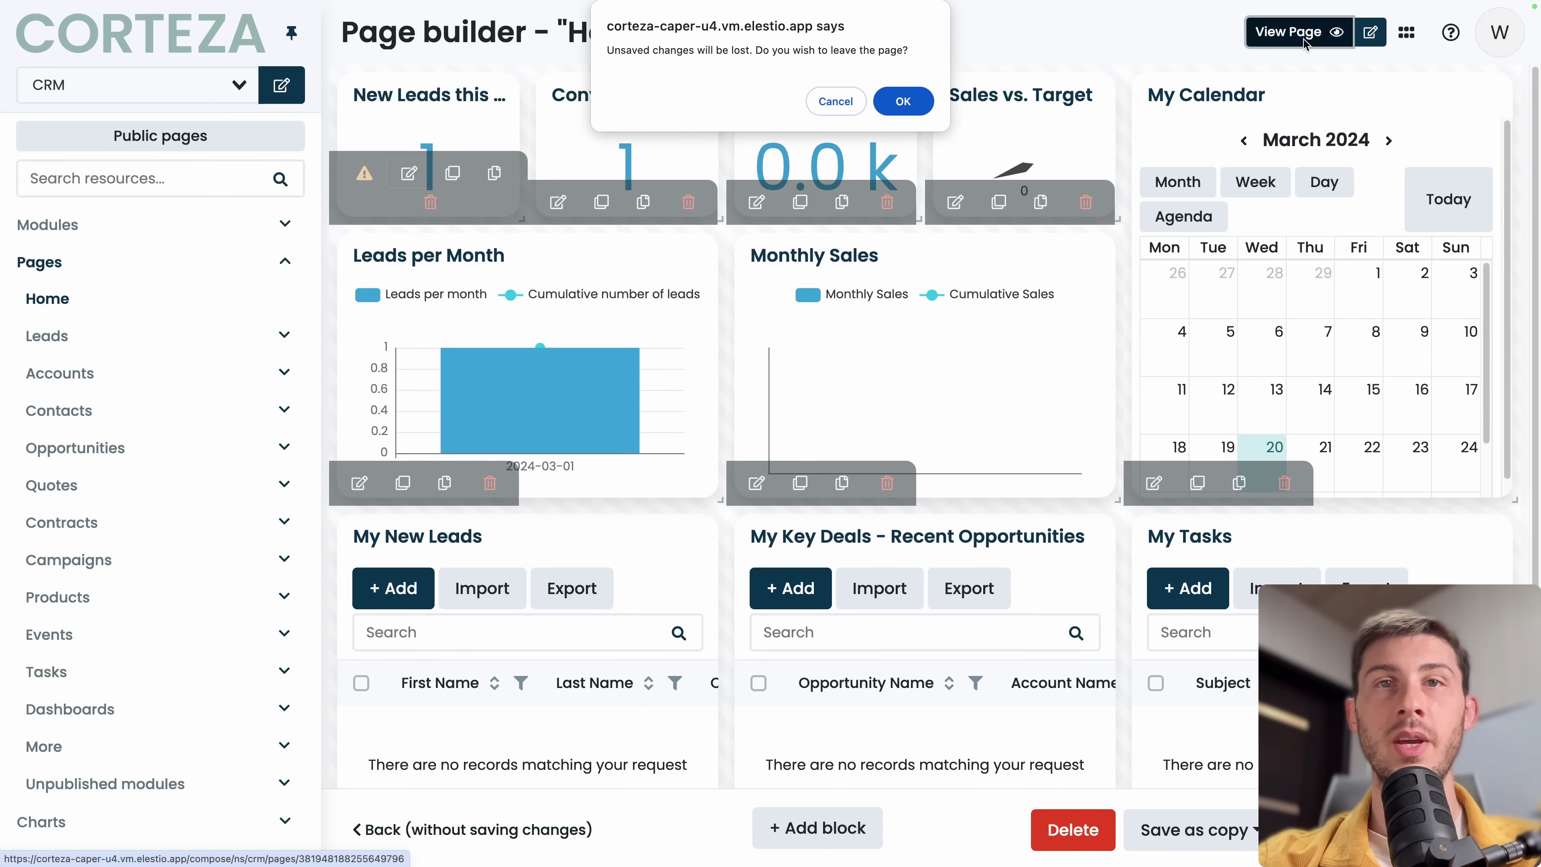
pyautogui.click(836, 102)
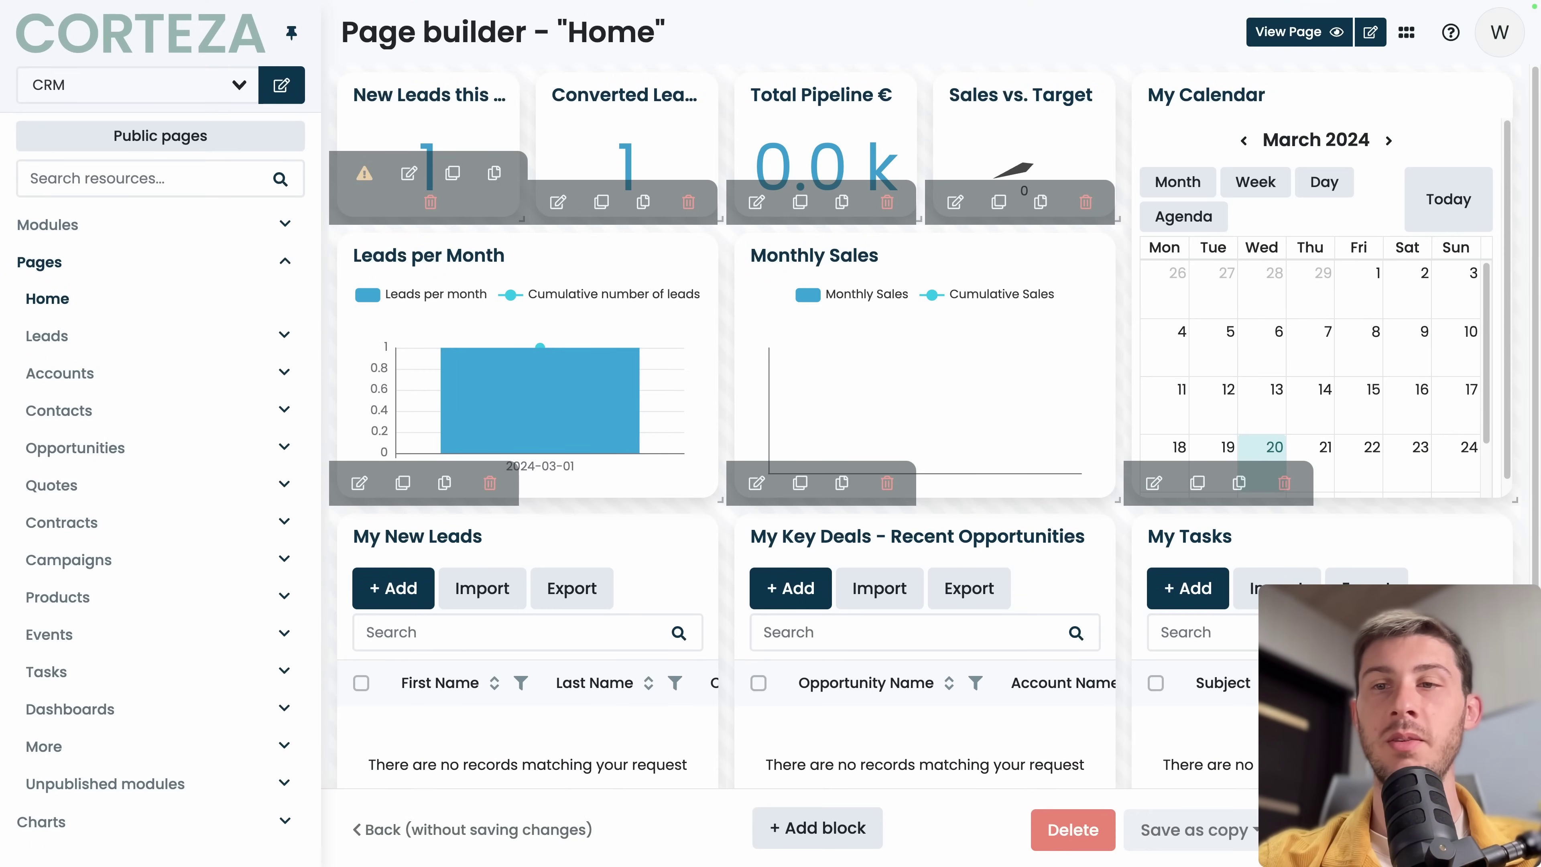
pyautogui.click(1311, 36)
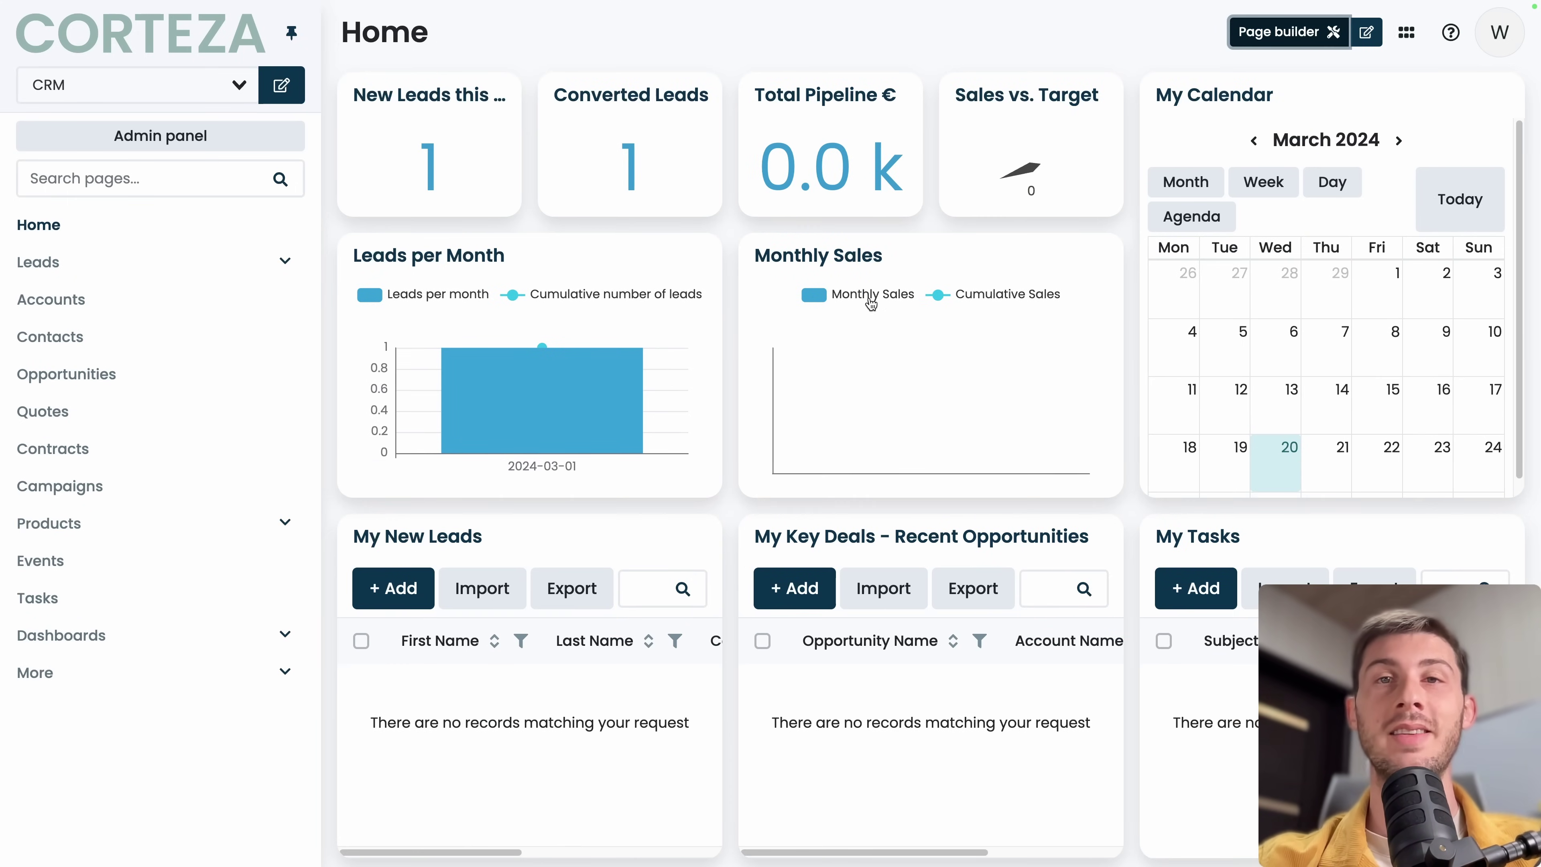
pyautogui.click(1274, 34)
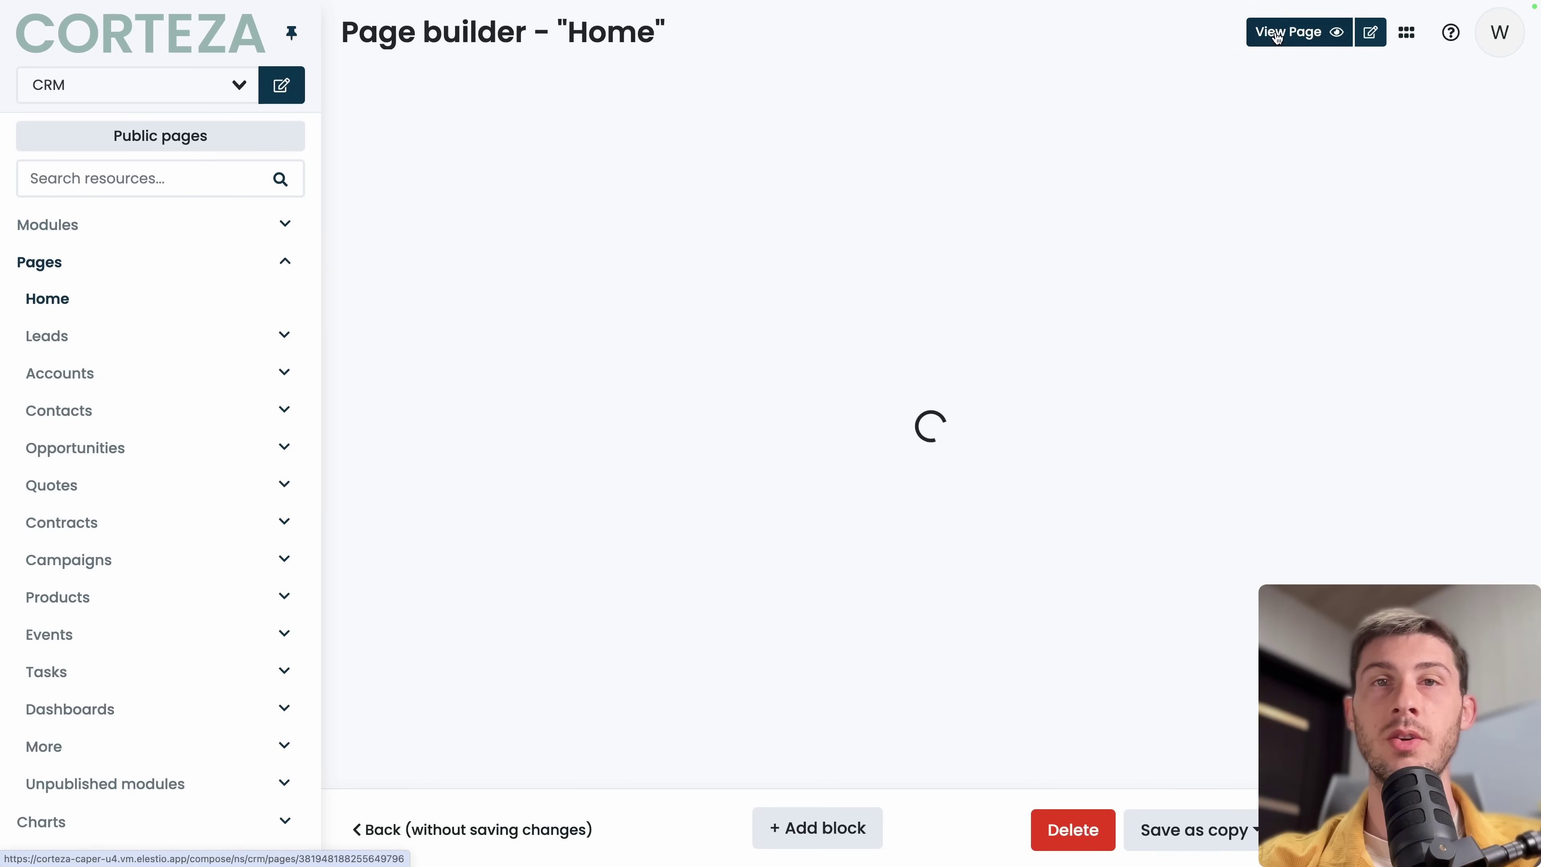
pyautogui.click(820, 836)
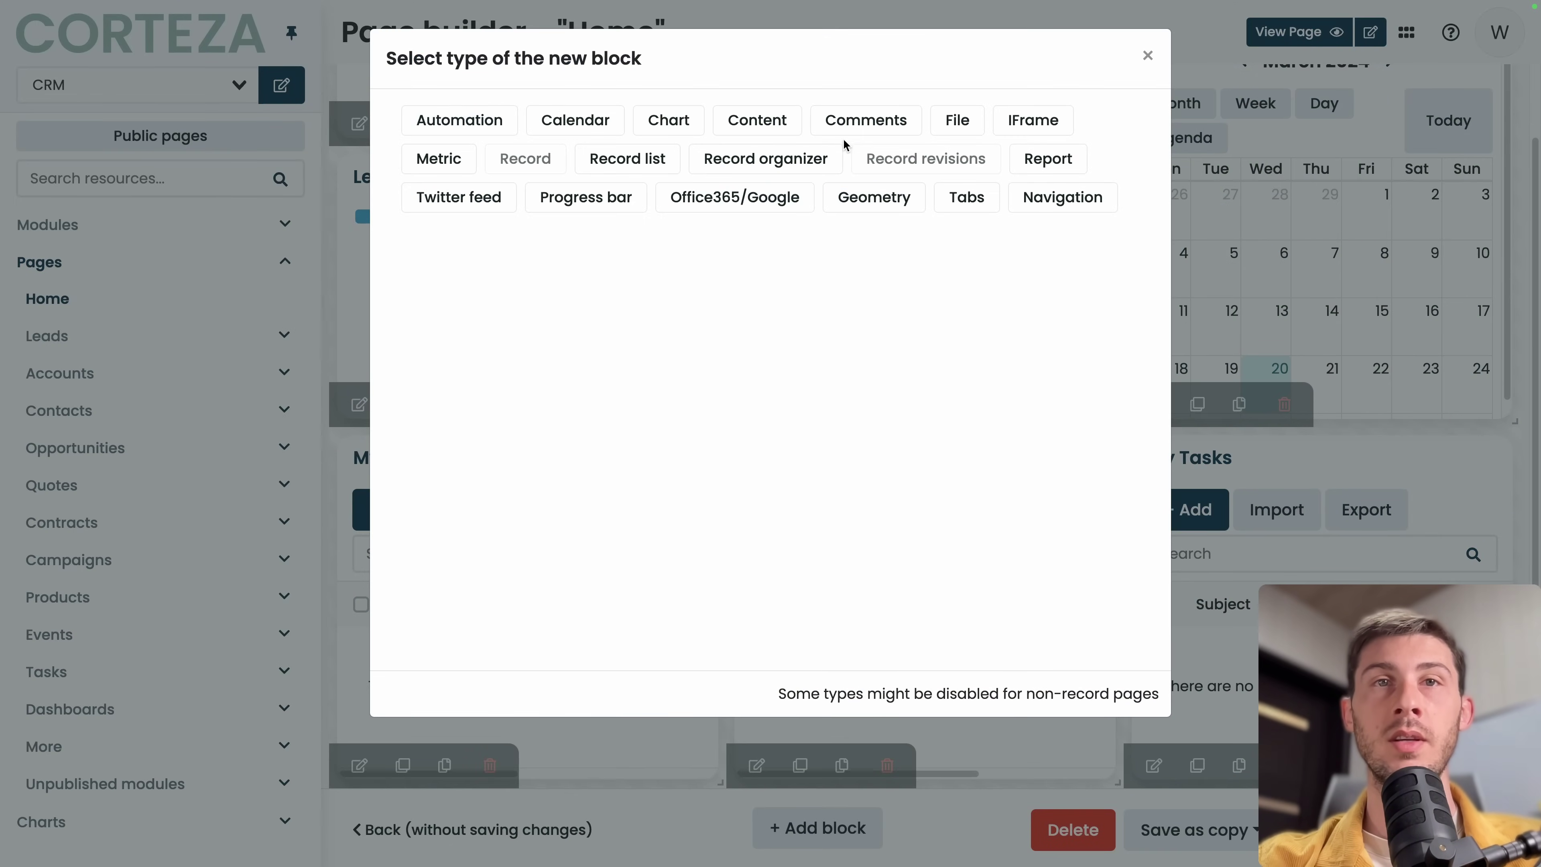
pyautogui.click(663, 119)
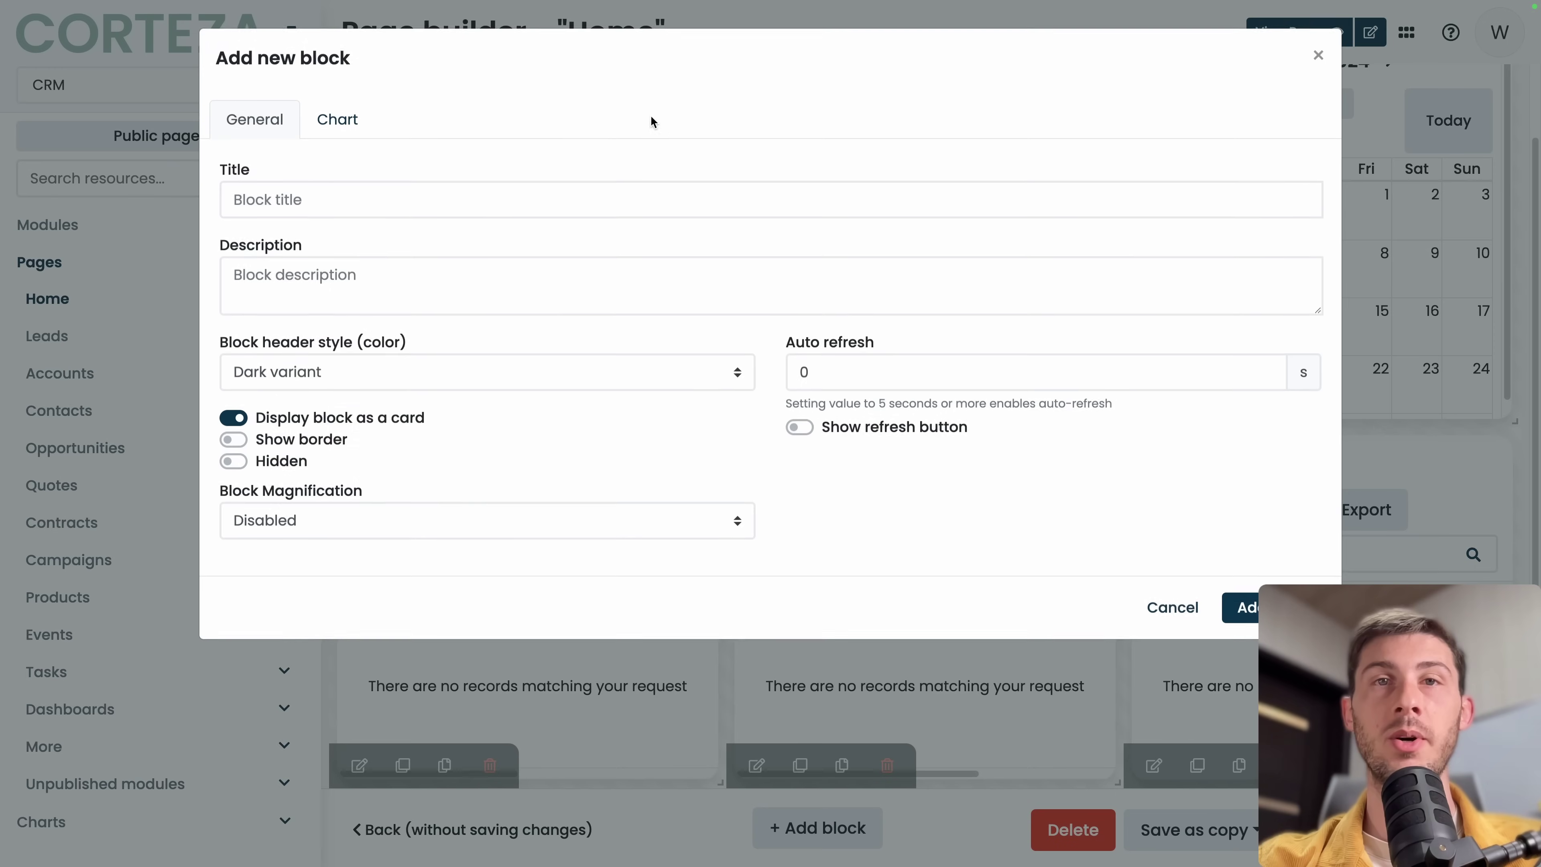
pyautogui.click(337, 118)
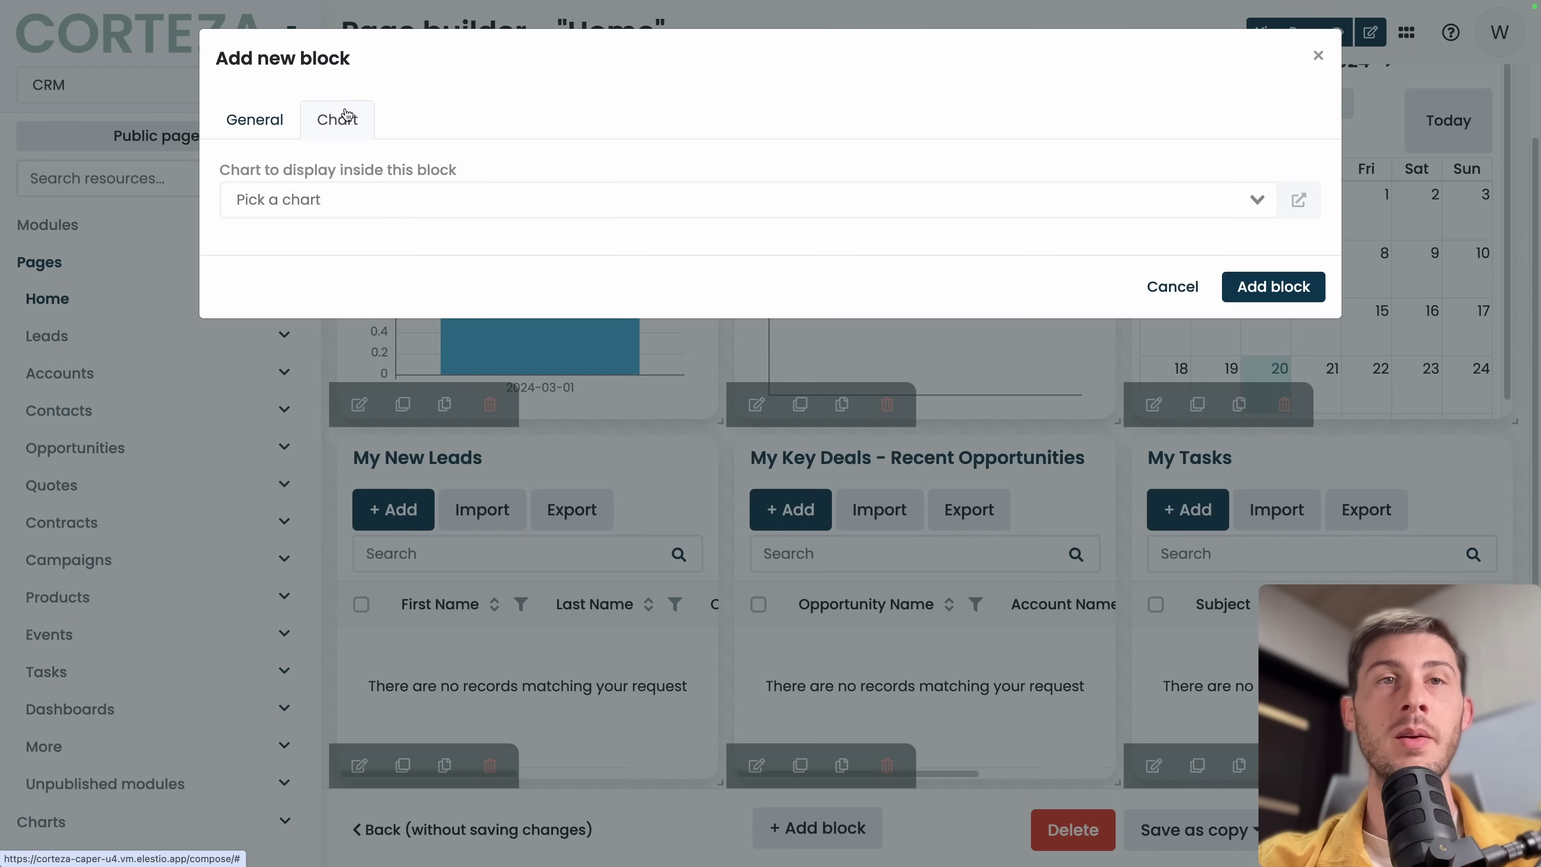
pyautogui.click(422, 188)
pyautogui.scroll(-8, 413, 485)
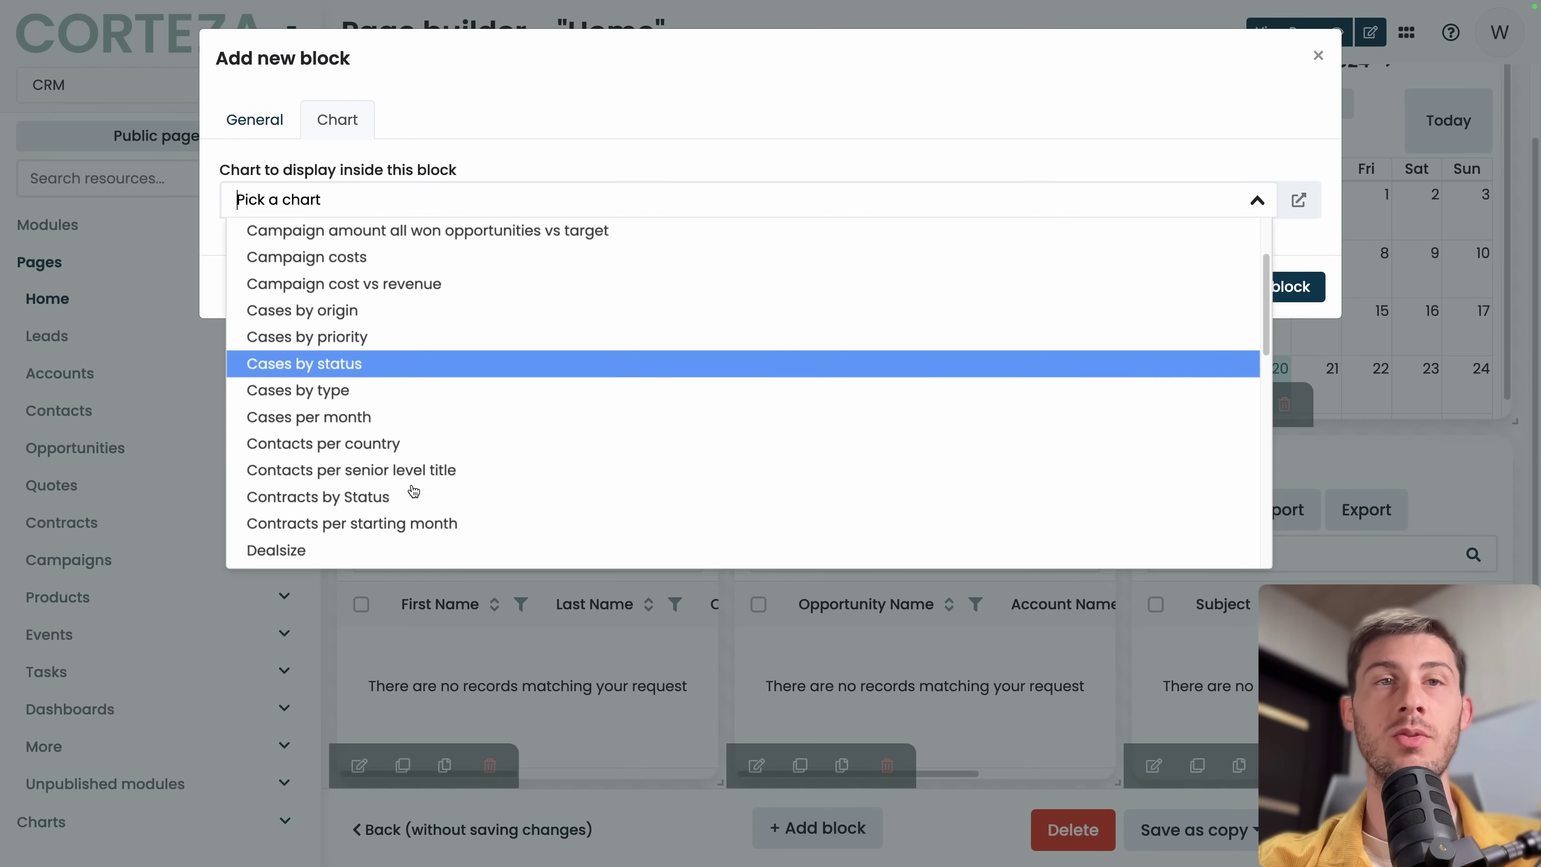
pyautogui.scroll(-5, 413, 490)
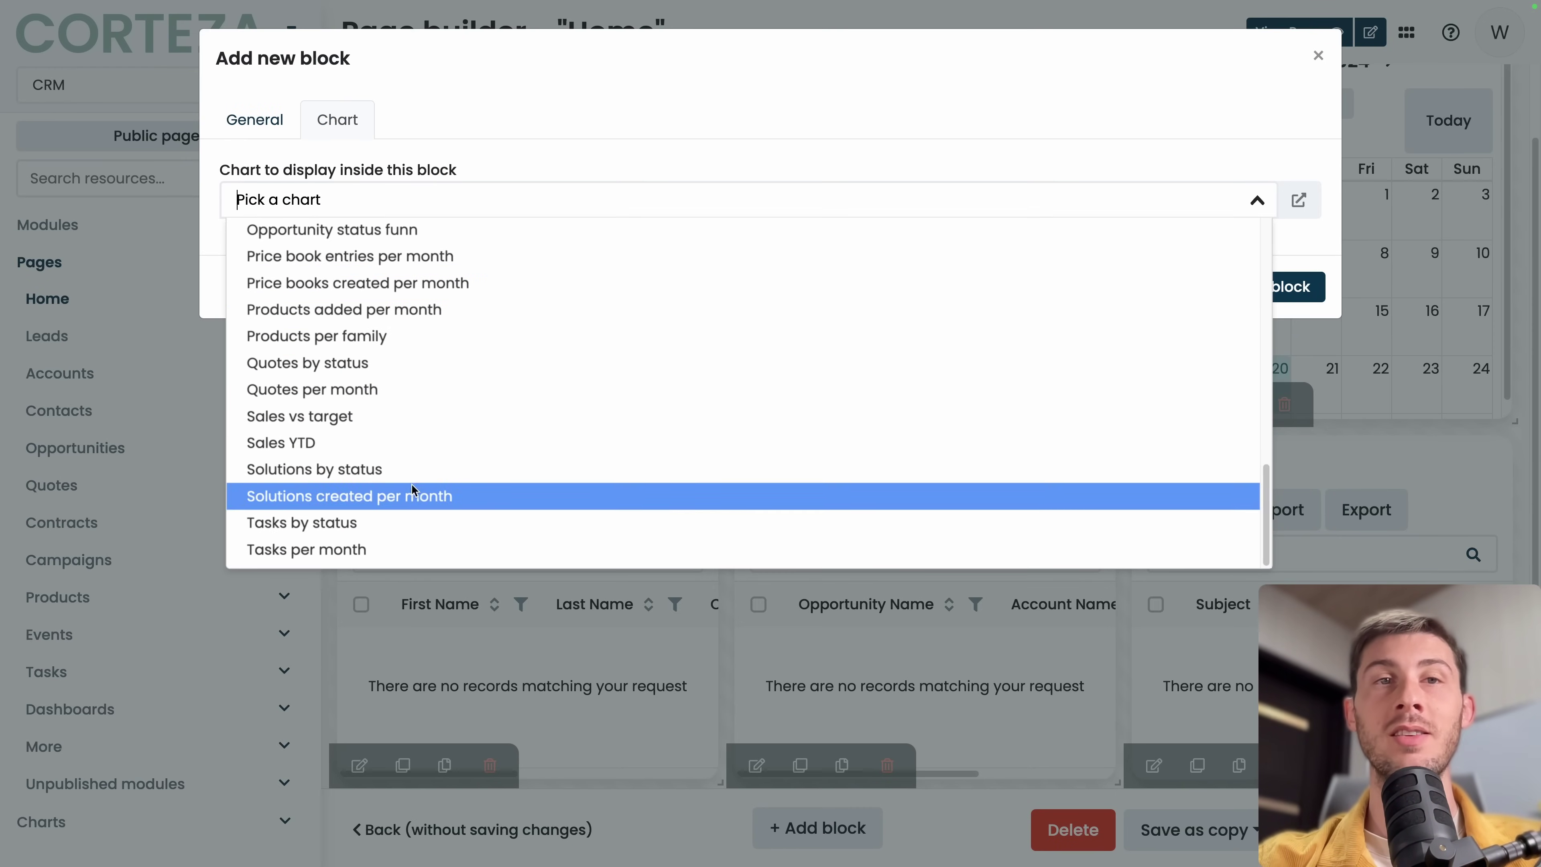
pyautogui.scroll(15, 413, 491)
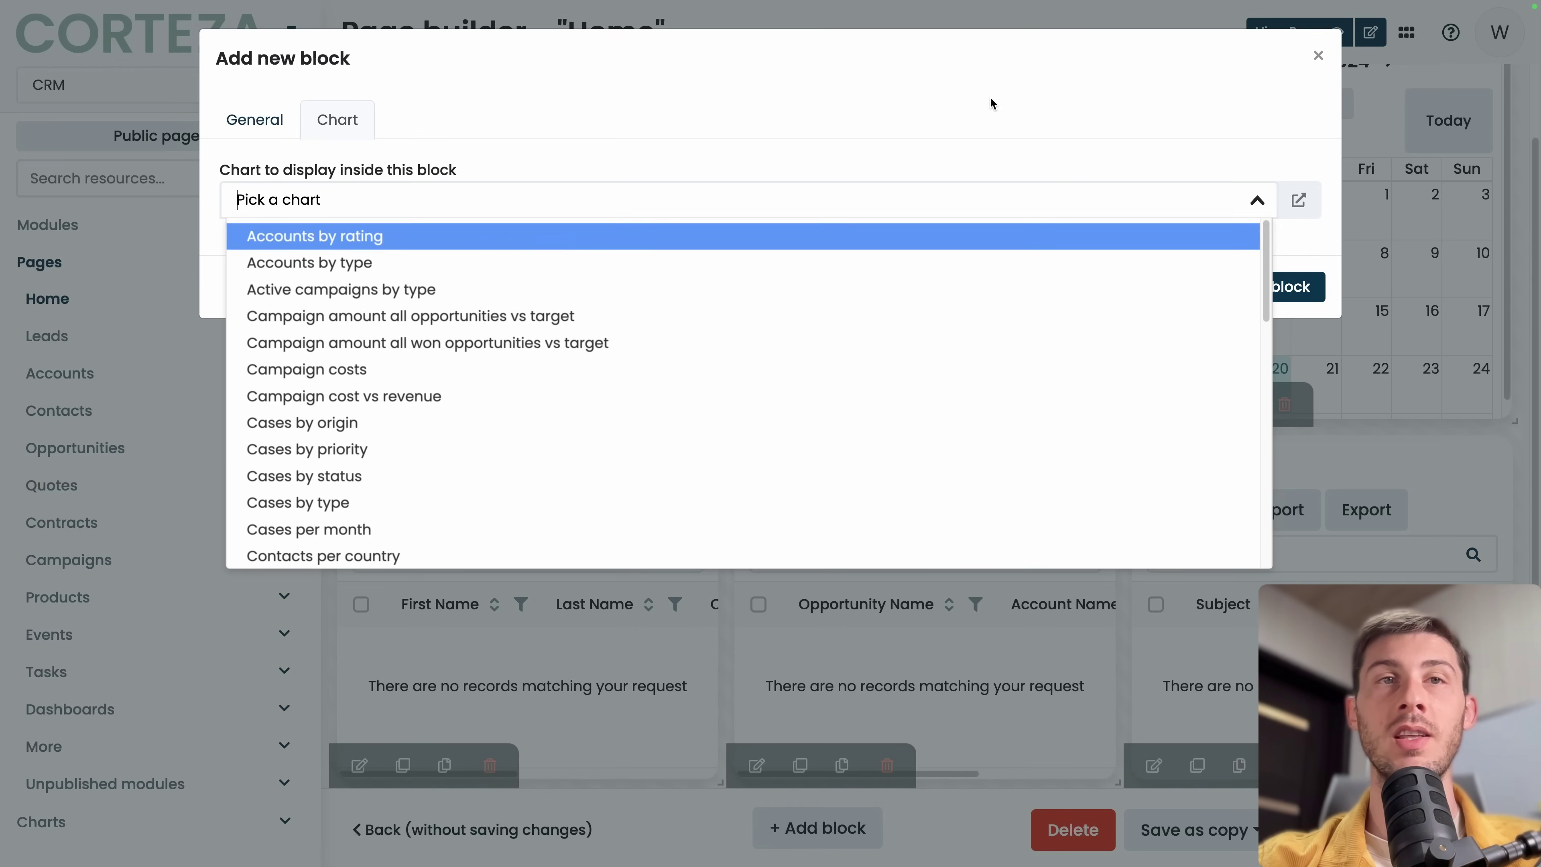
pyautogui.click(1005, 157)
pyautogui.press('Escape')
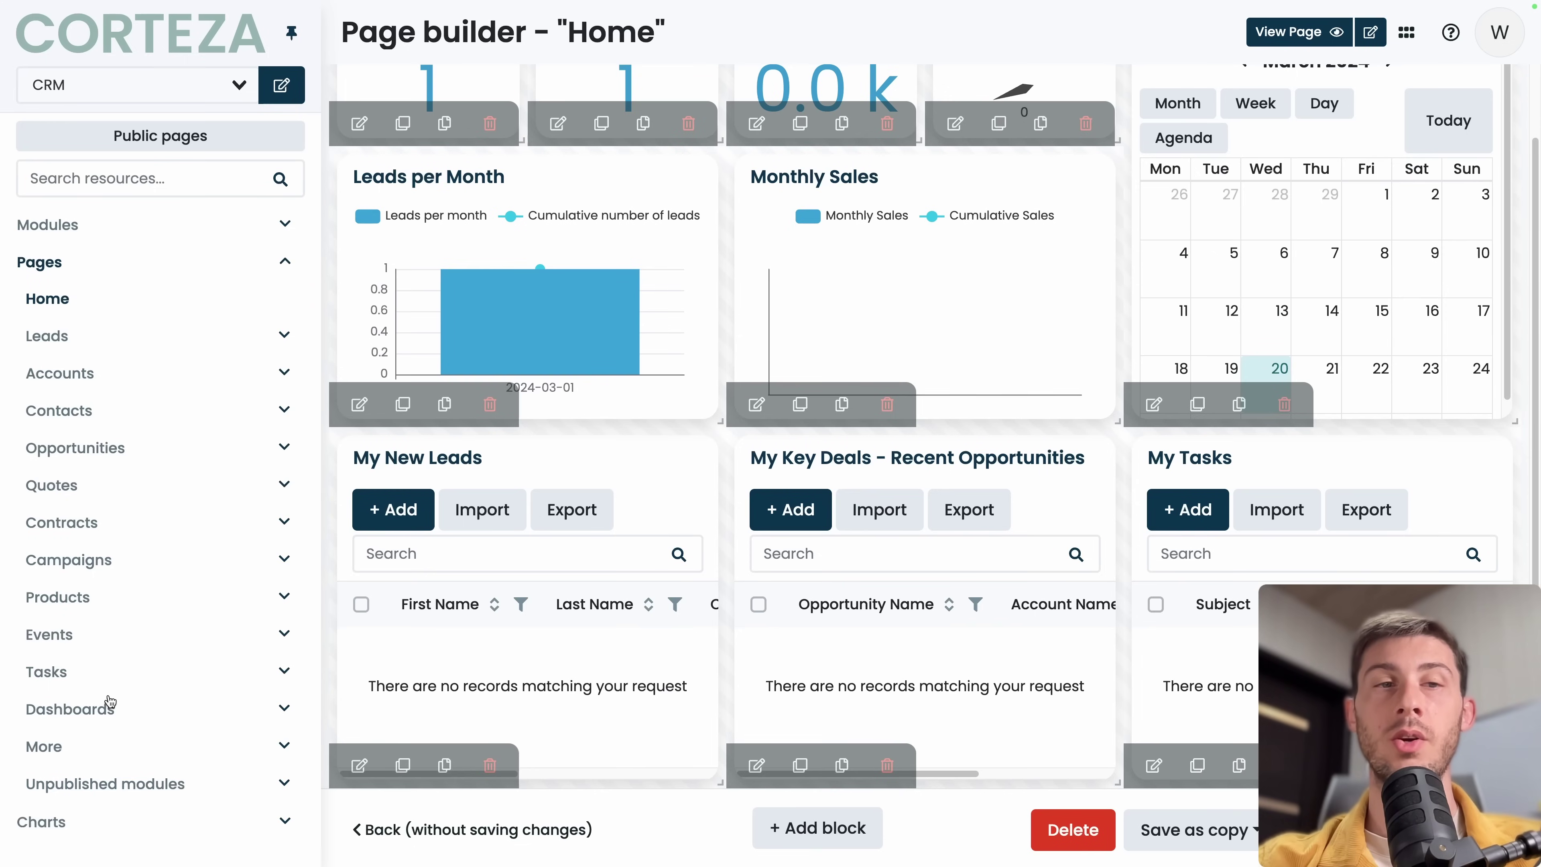
pyautogui.click(59, 824)
# Create a generic chart named 'Account Growth' using the Brewer: PuOr (4 colors) scheme.
pyautogui.click(490, 123)
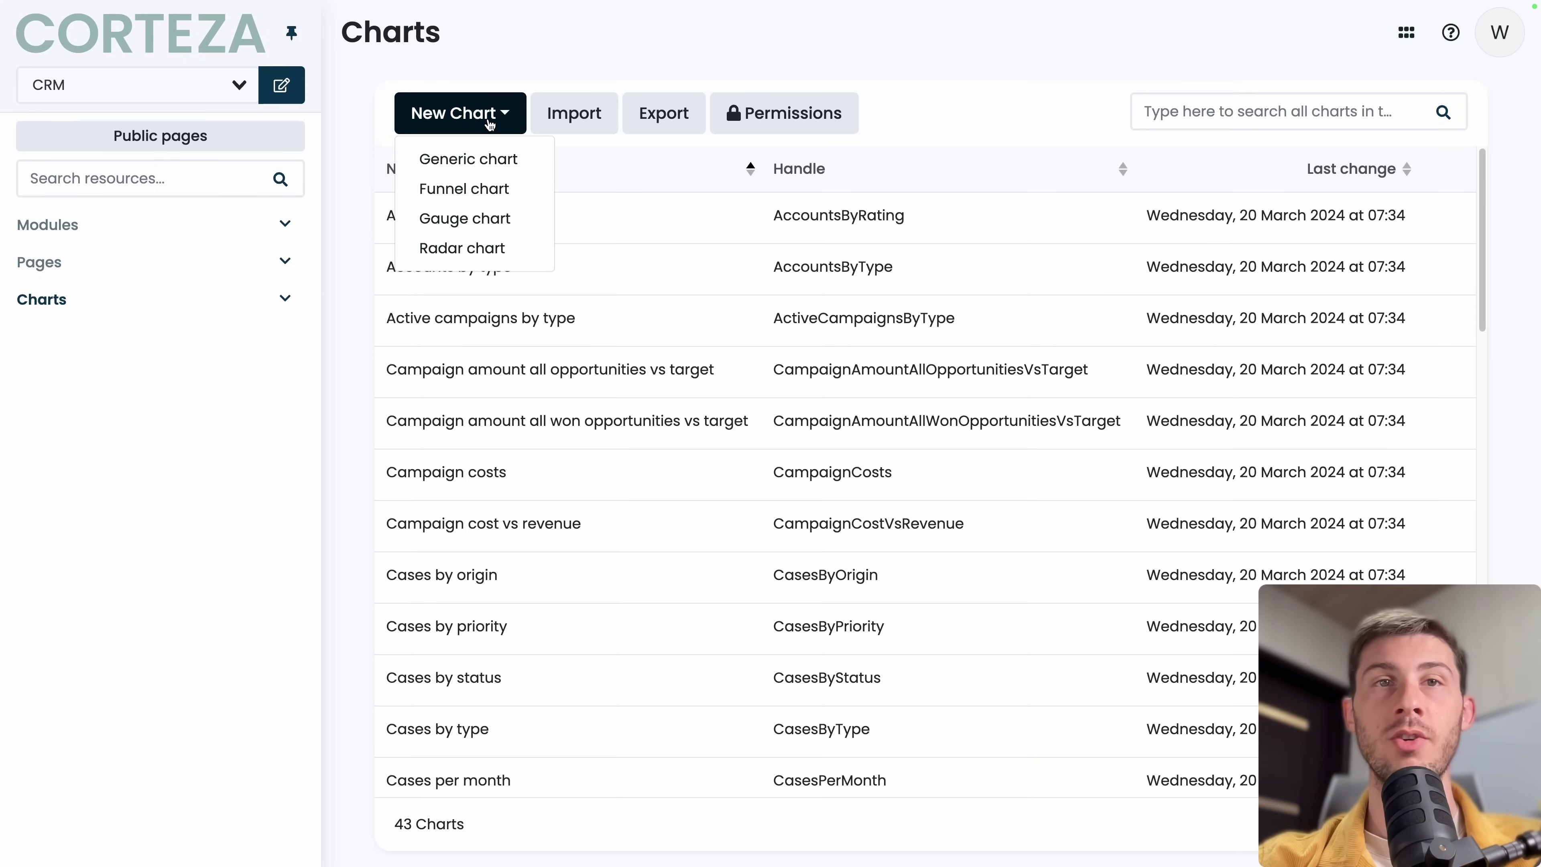
pyautogui.click(474, 159)
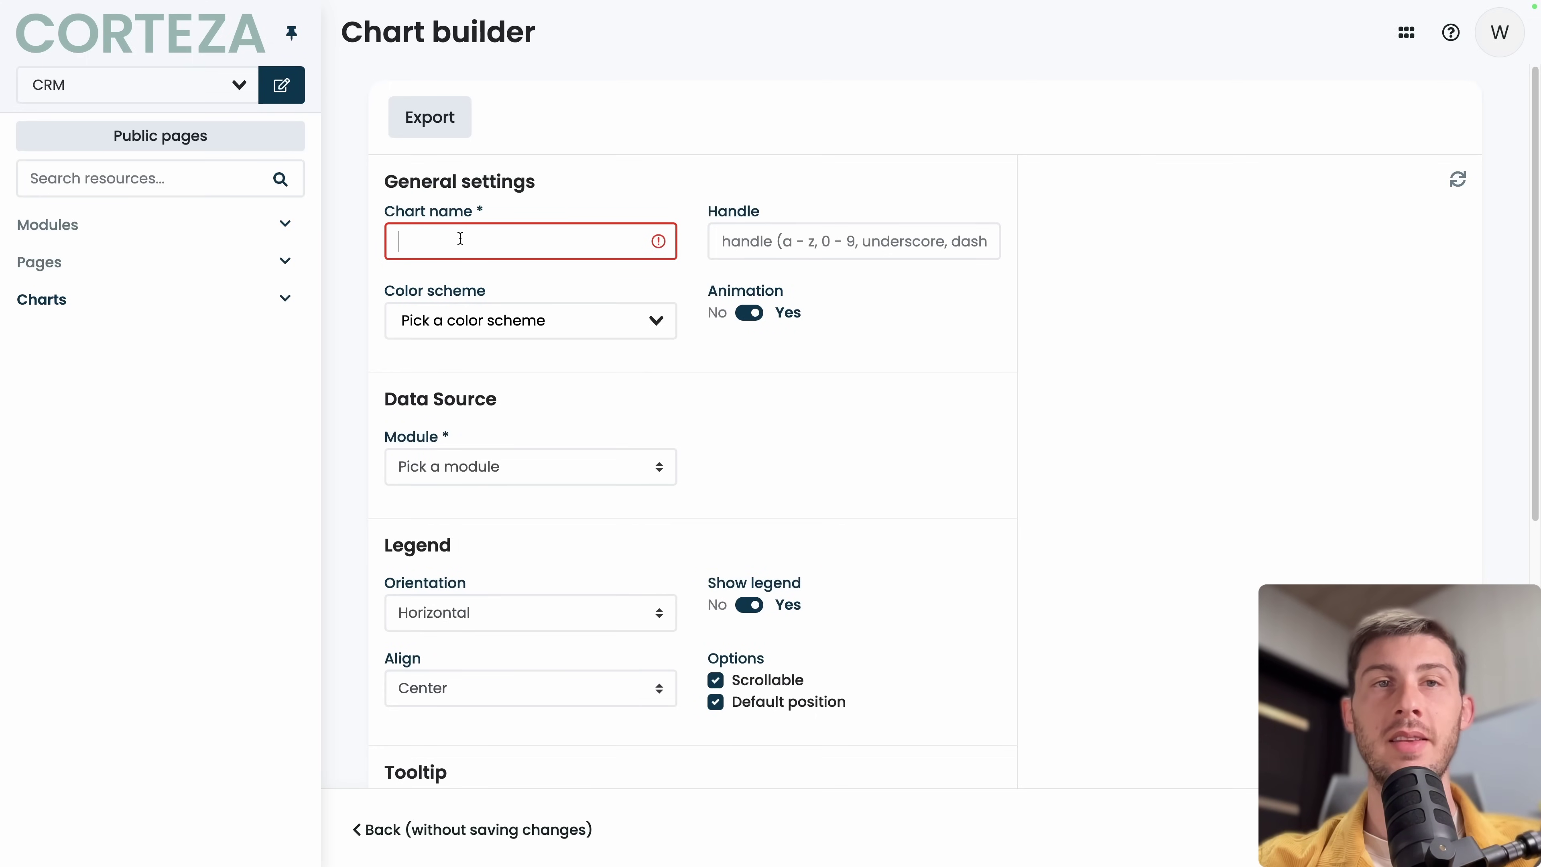
pyautogui.write('Account Growt')
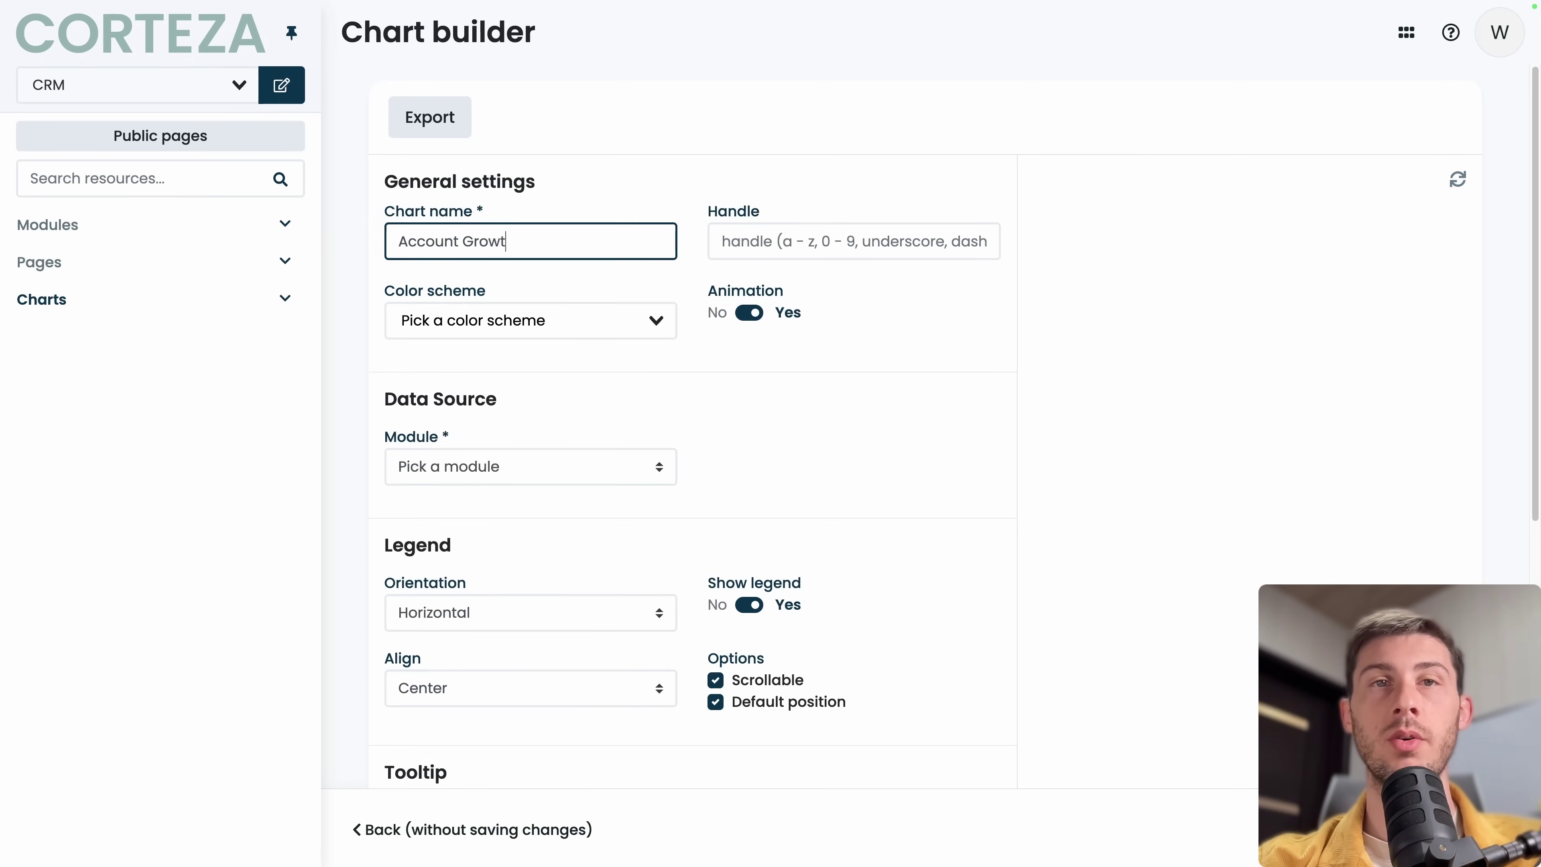
pyautogui.write('h')
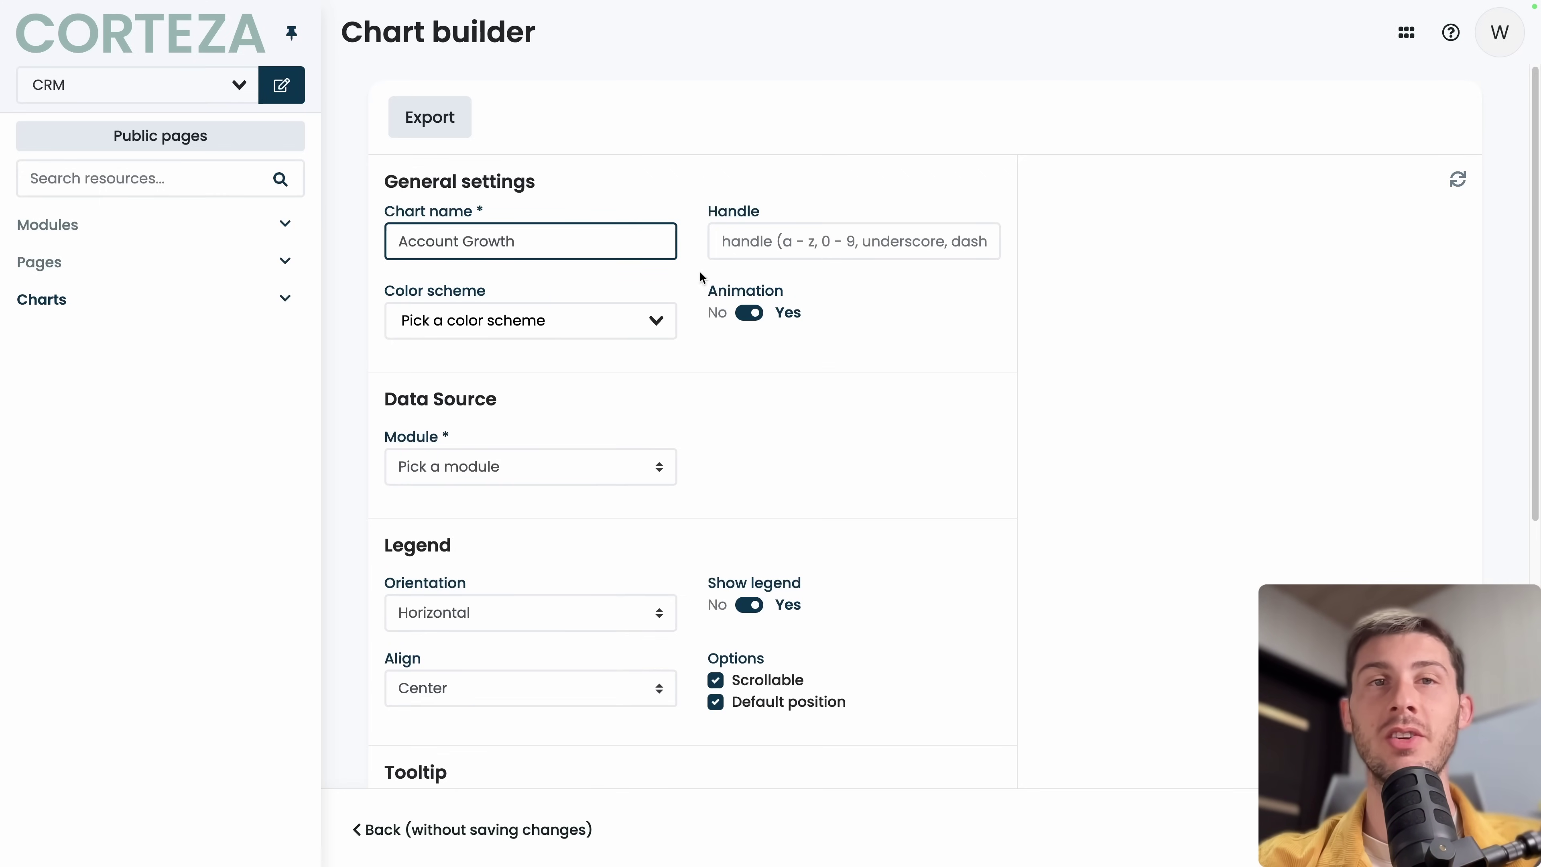
pyautogui.click(585, 320)
pyautogui.scroll(-10, 558, 504)
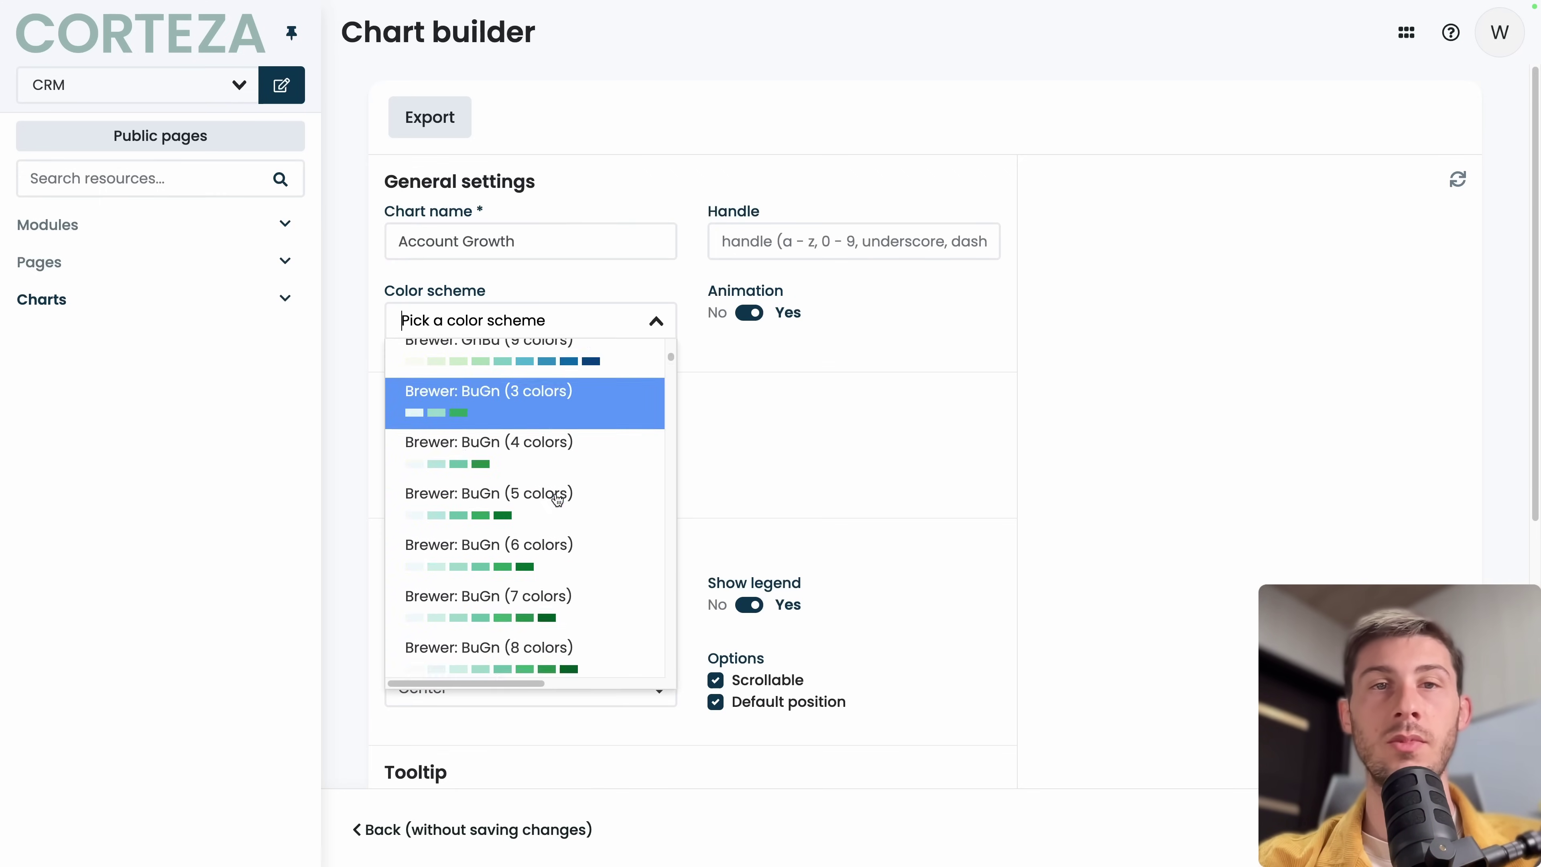
pyautogui.scroll(-20, 557, 499)
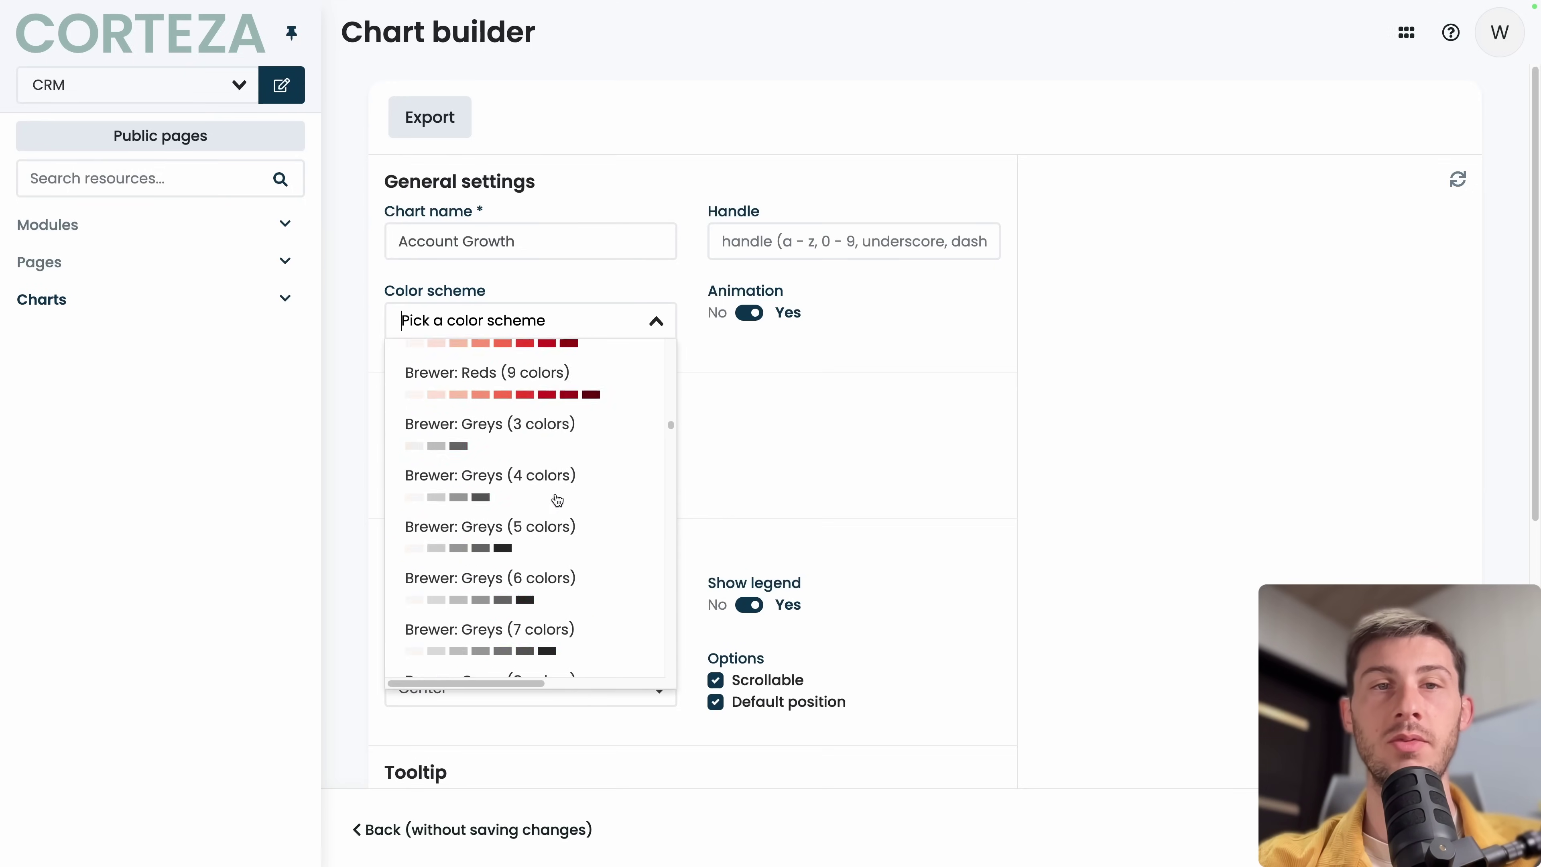
pyautogui.scroll(-6, 557, 499)
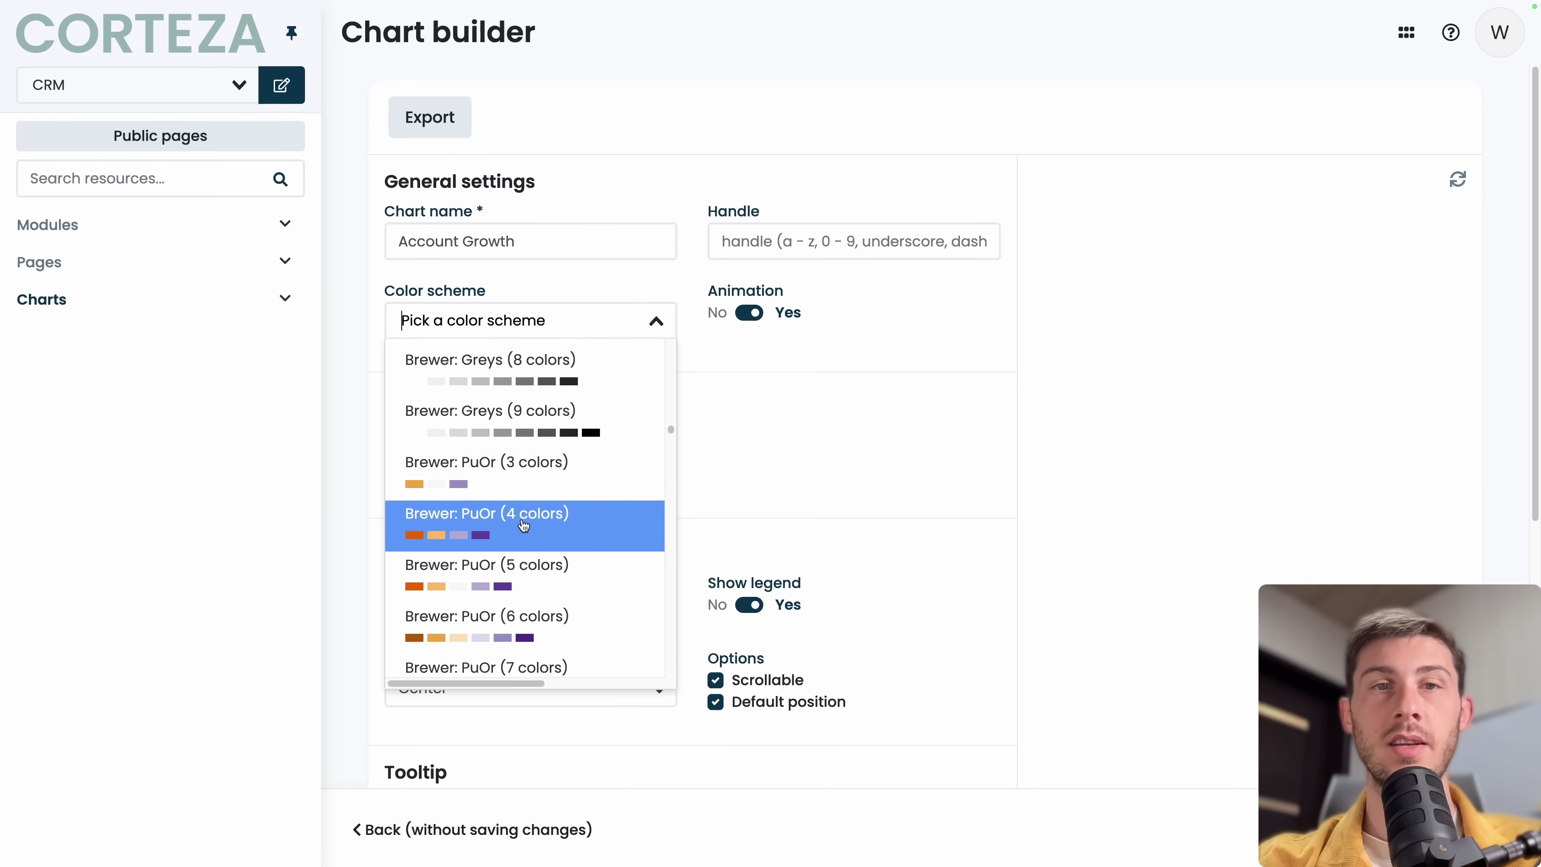
pyautogui.click(524, 526)
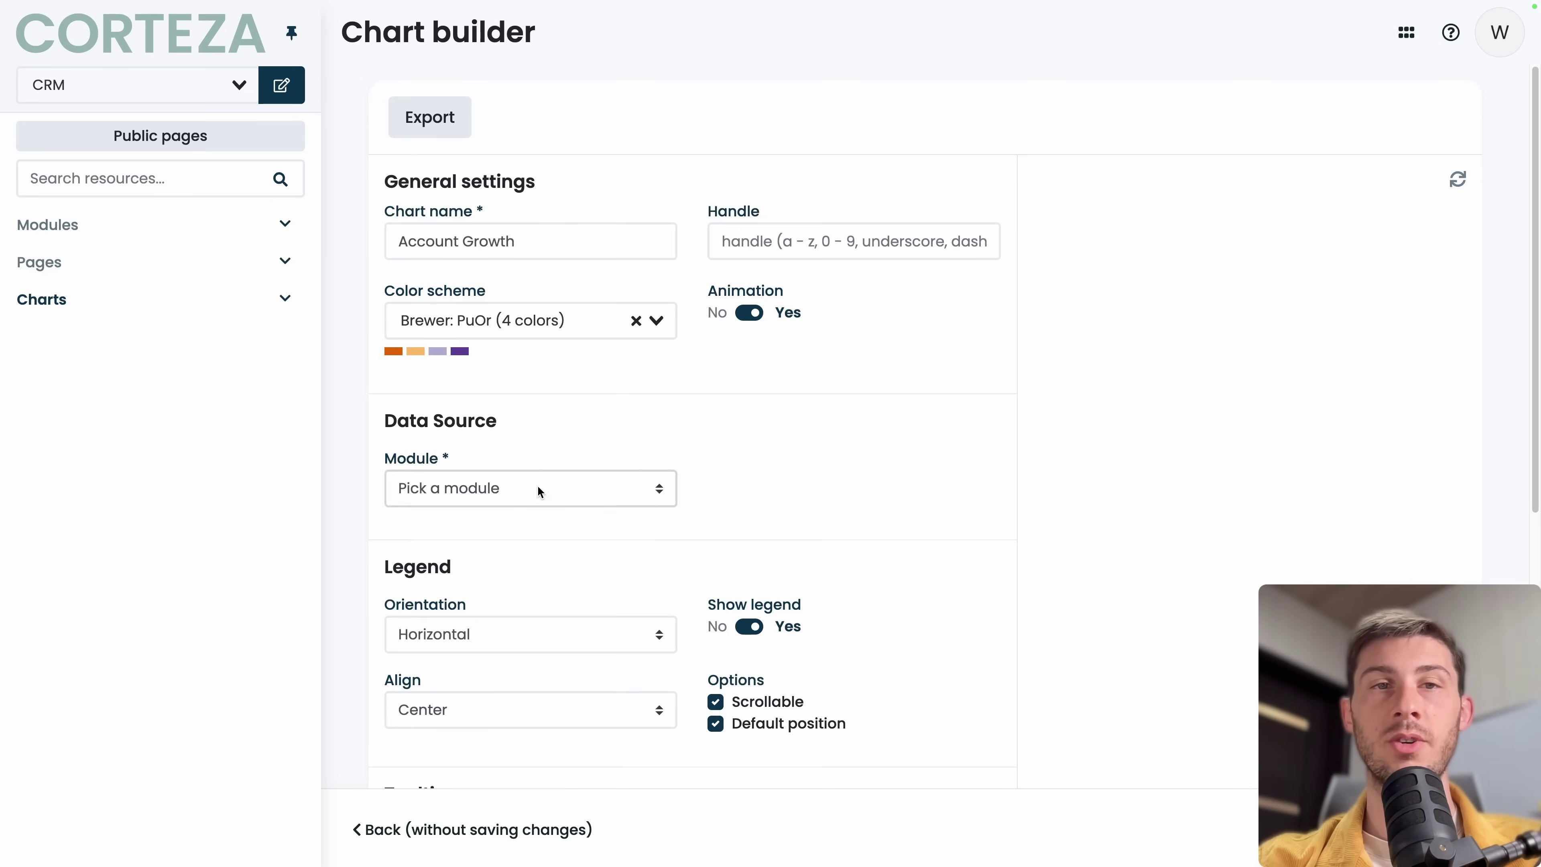
# Base the chart on the Account module, leaving the preset filters unset.
pyautogui.click(540, 491)
pyautogui.click(528, 509)
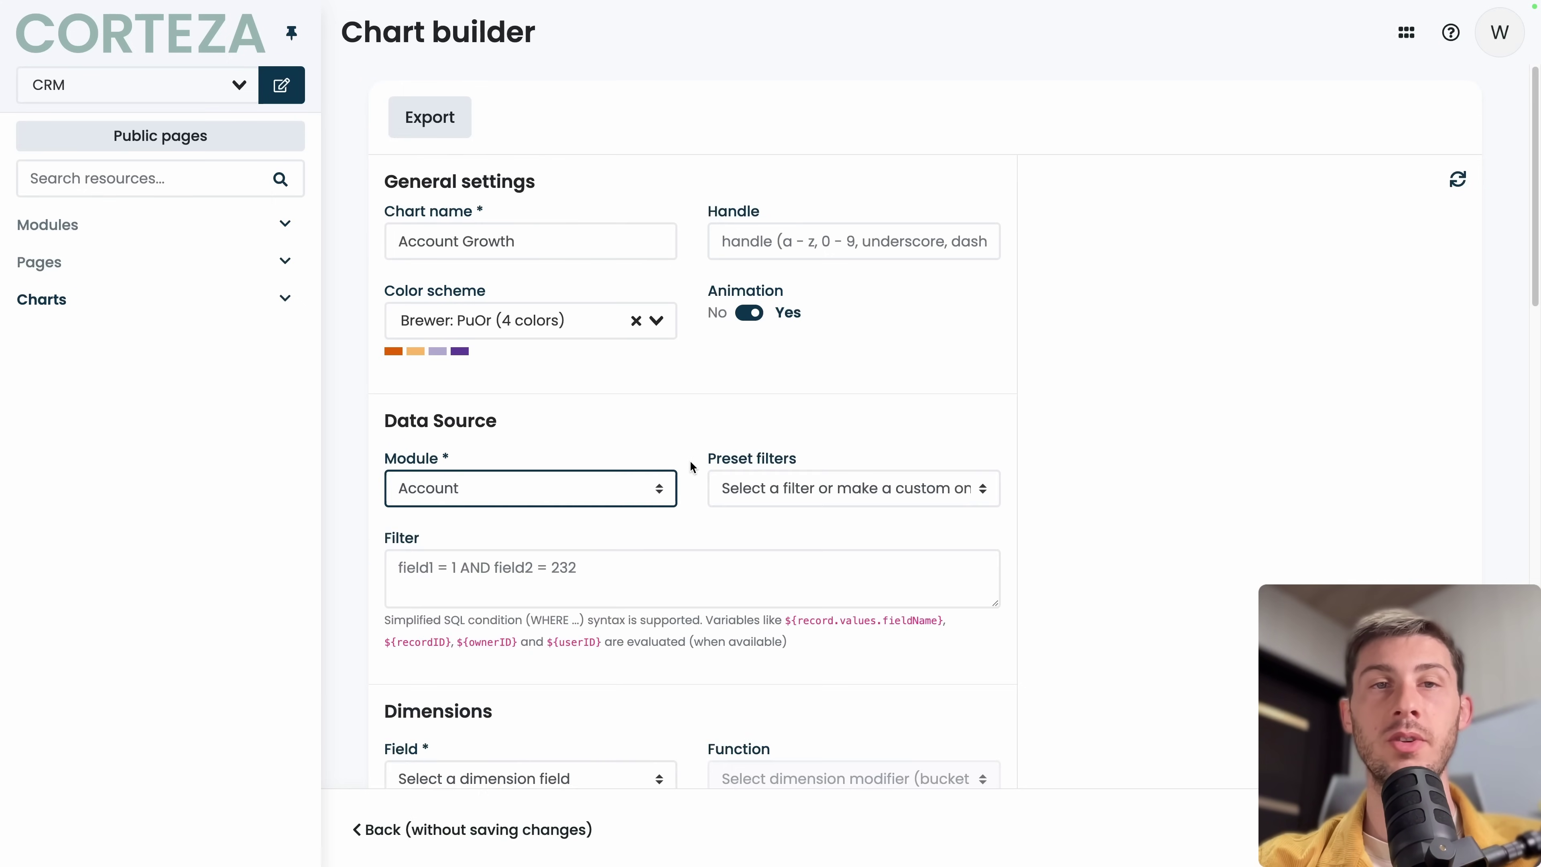
pyautogui.click(775, 488)
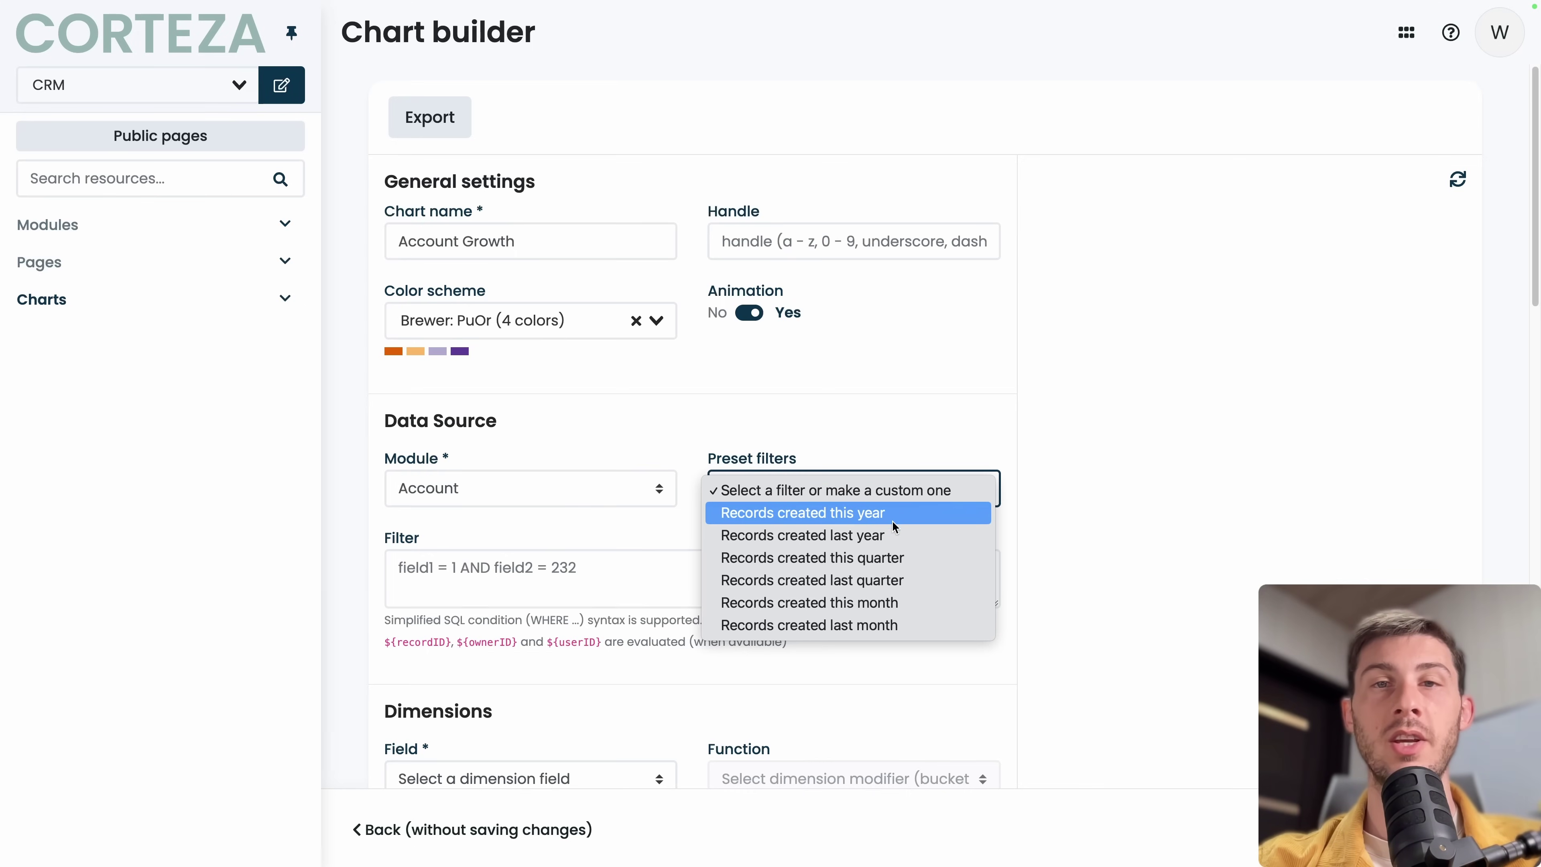
pyautogui.click(628, 604)
pyautogui.click(510, 551)
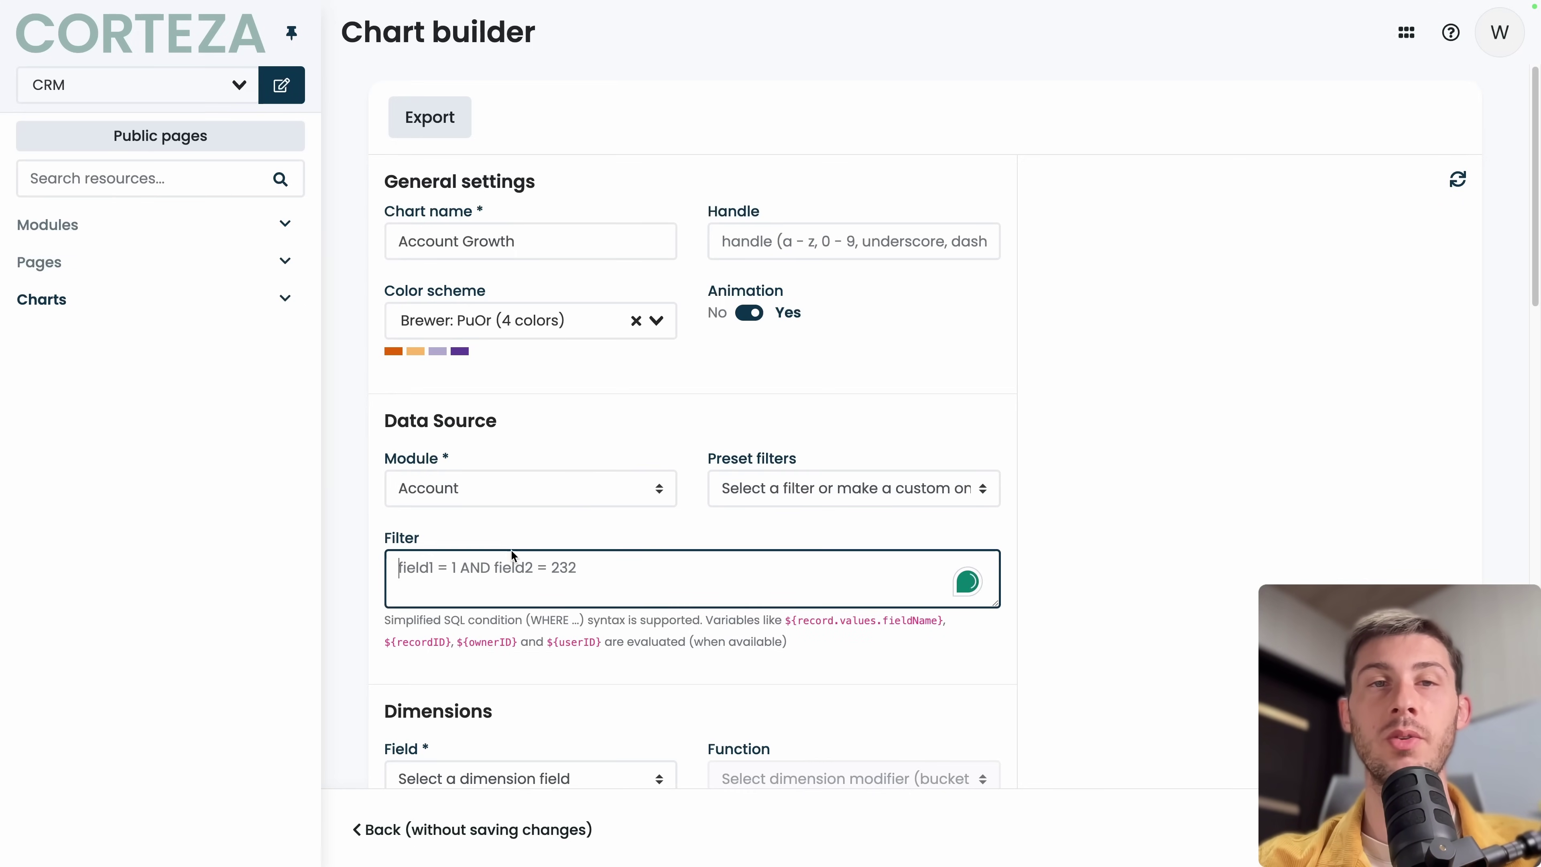
pyautogui.press('Tab')
pyautogui.scroll(-6, 536, 536)
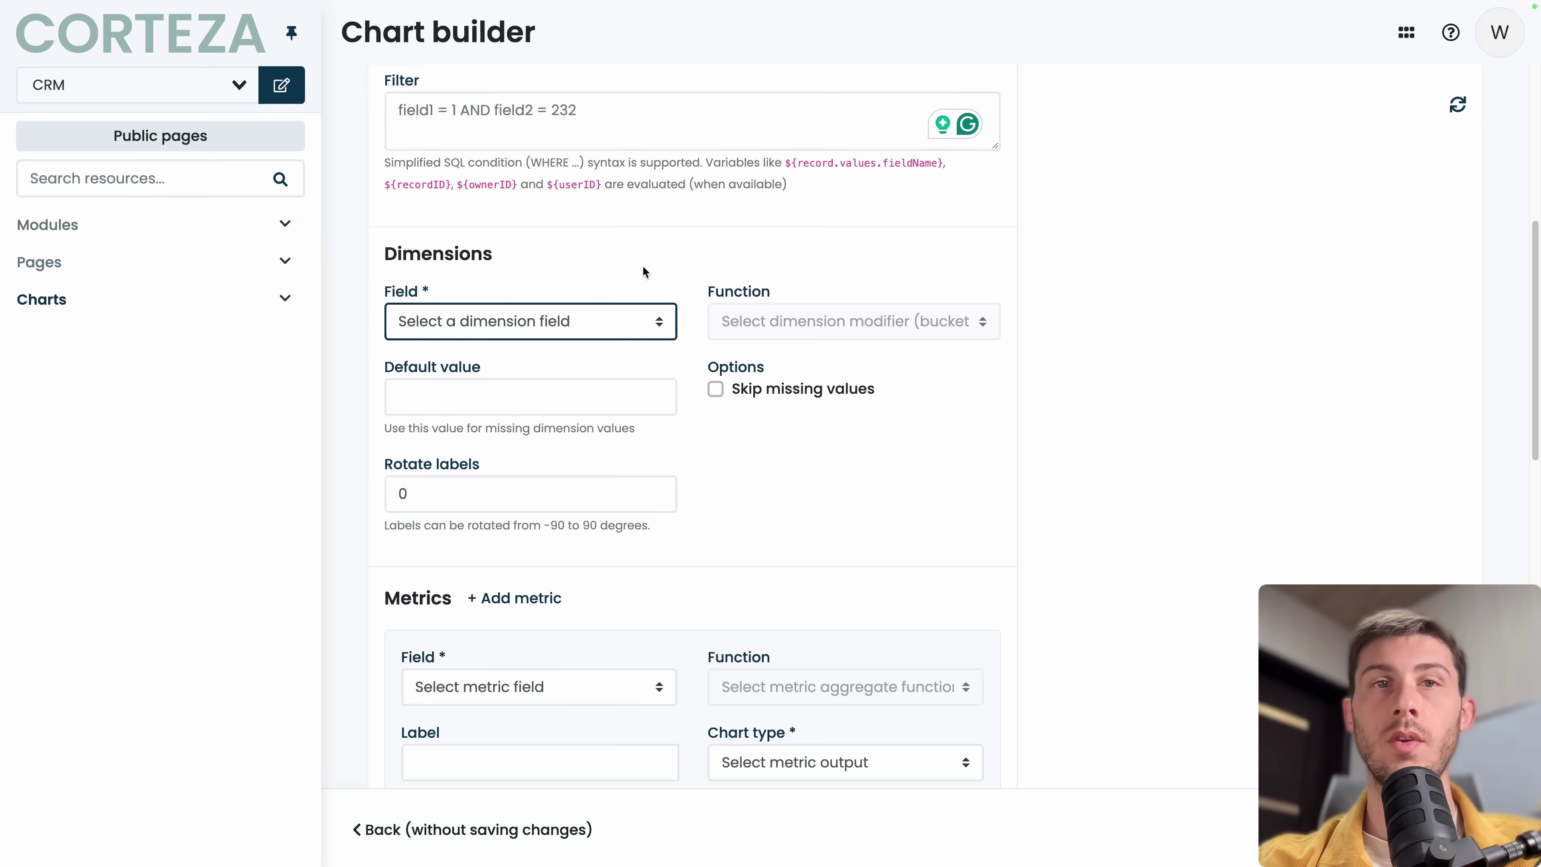
# Set dimension Account Name, metric Count, and chart type Line.
pyautogui.click(516, 319)
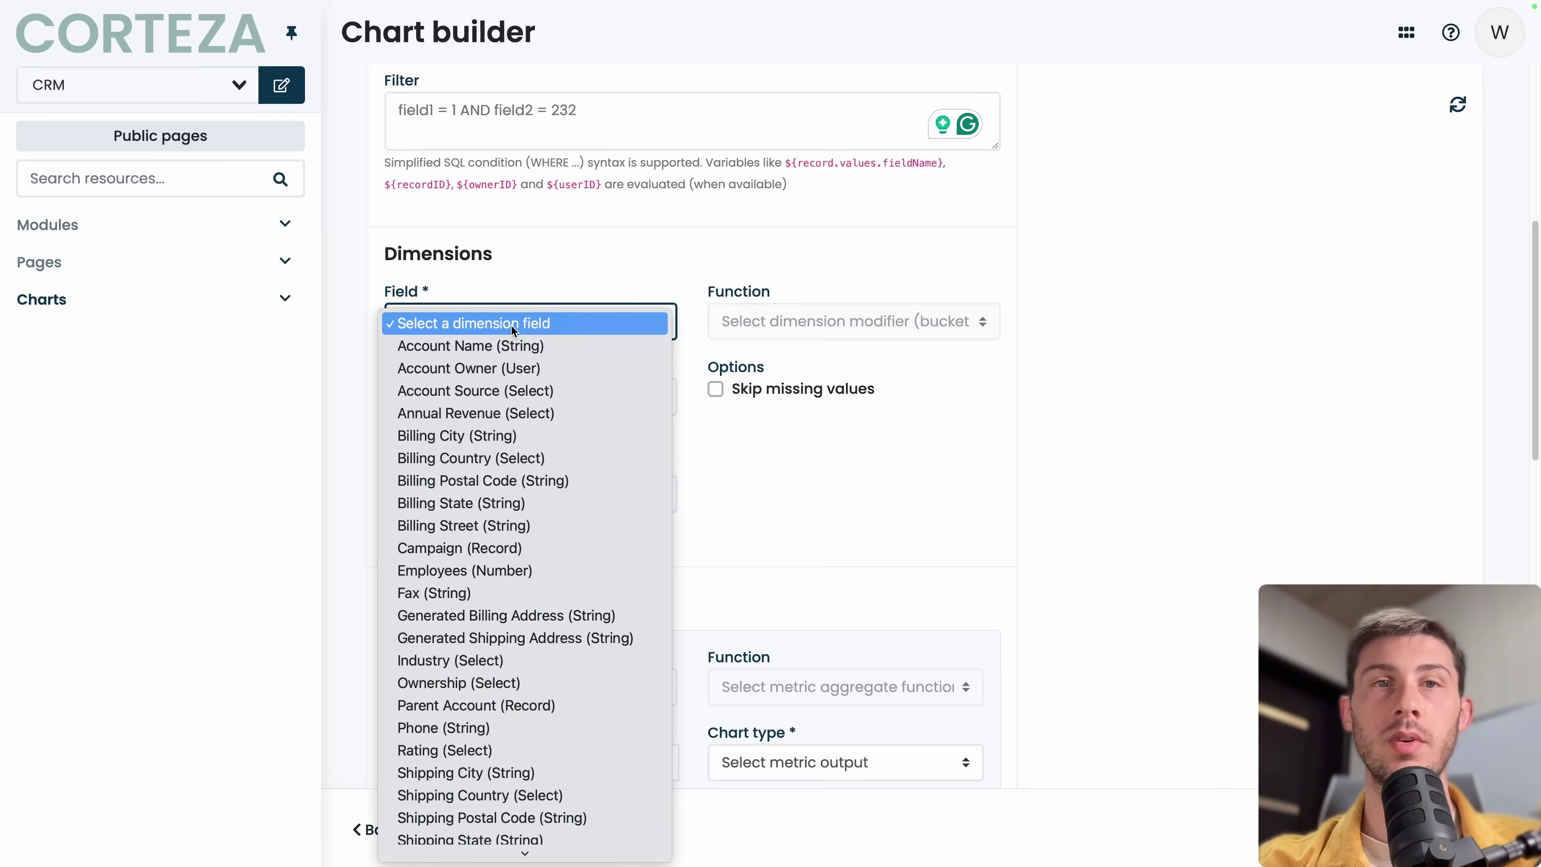
pyautogui.click(511, 346)
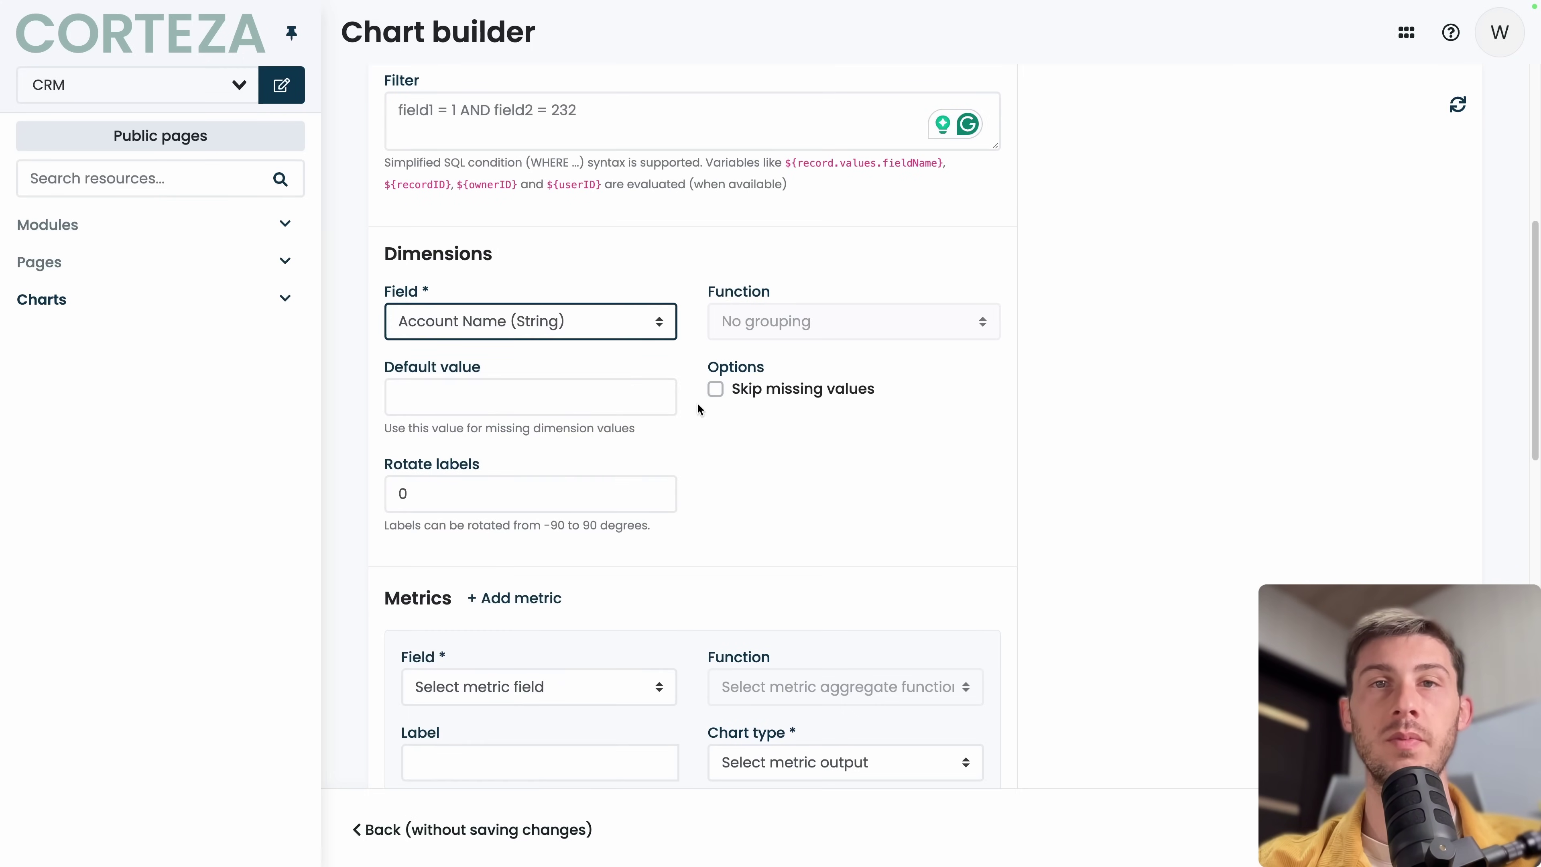
pyautogui.scroll(-4, 741, 473)
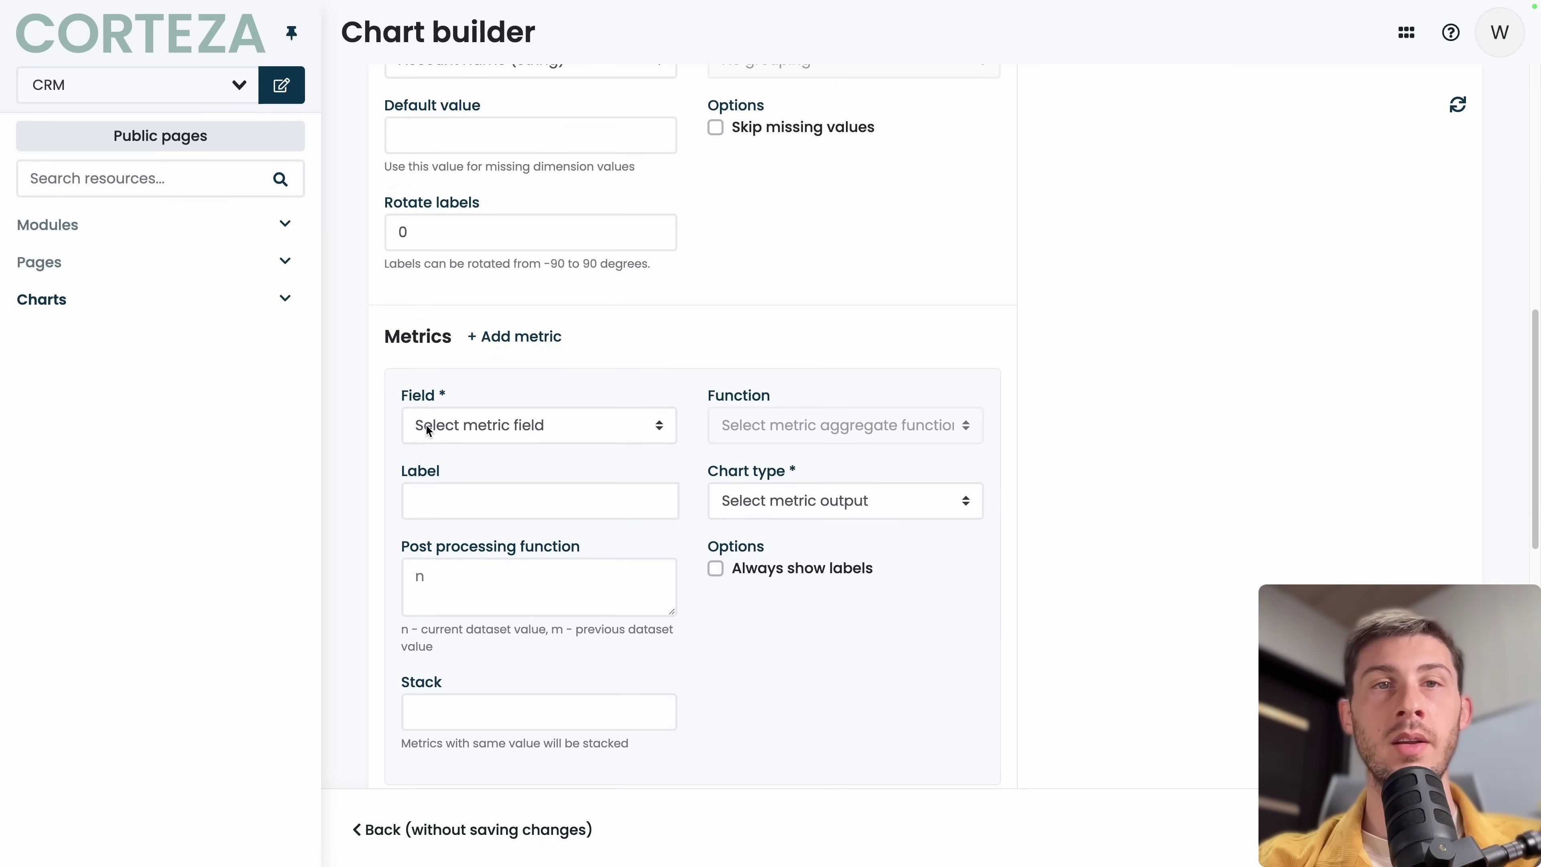
pyautogui.click(428, 430)
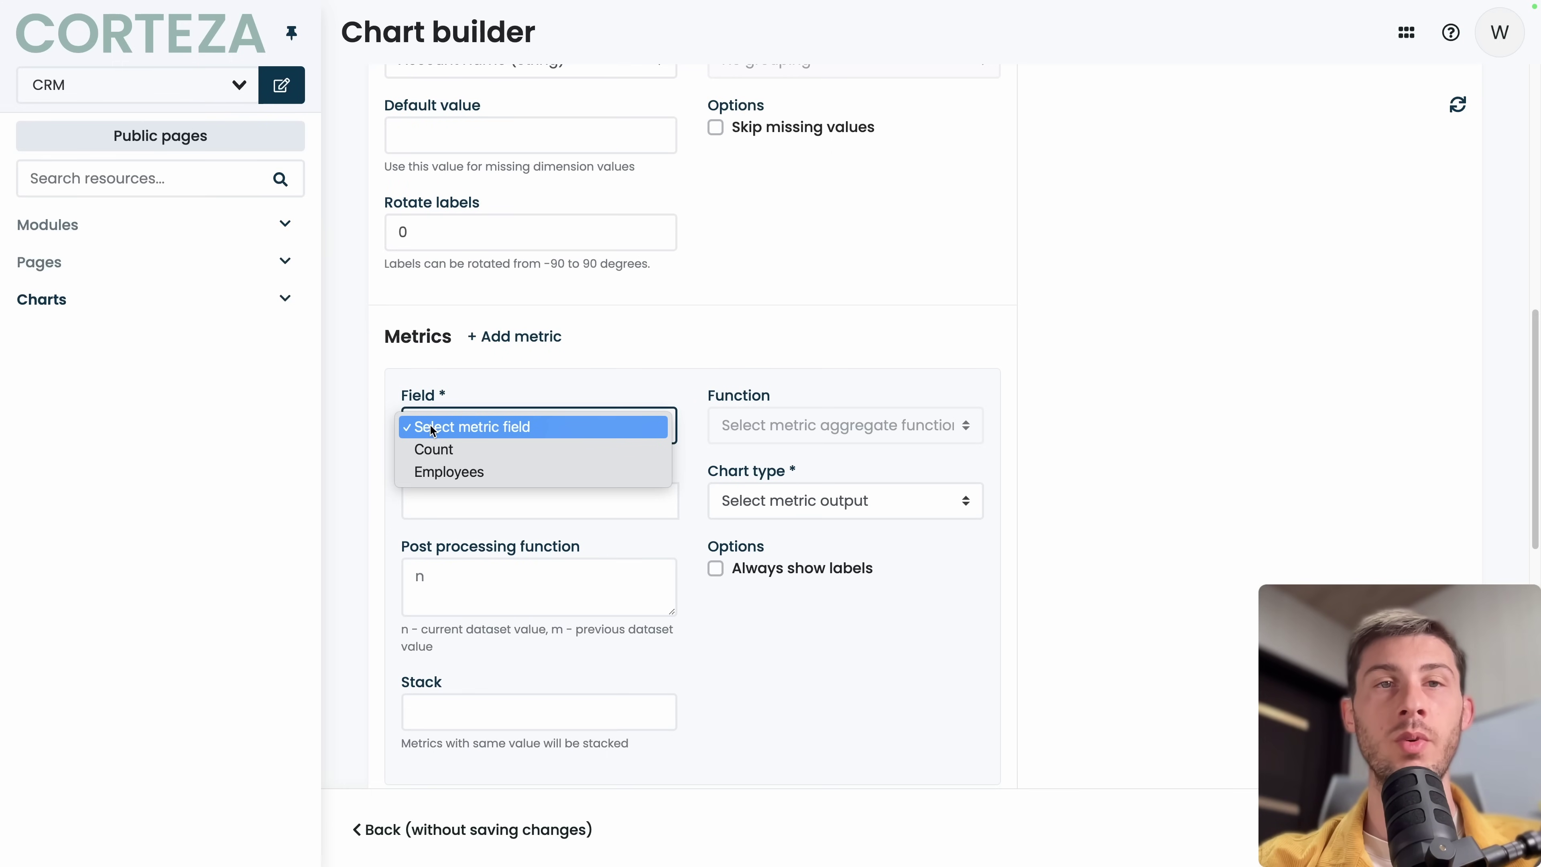
pyautogui.click(431, 451)
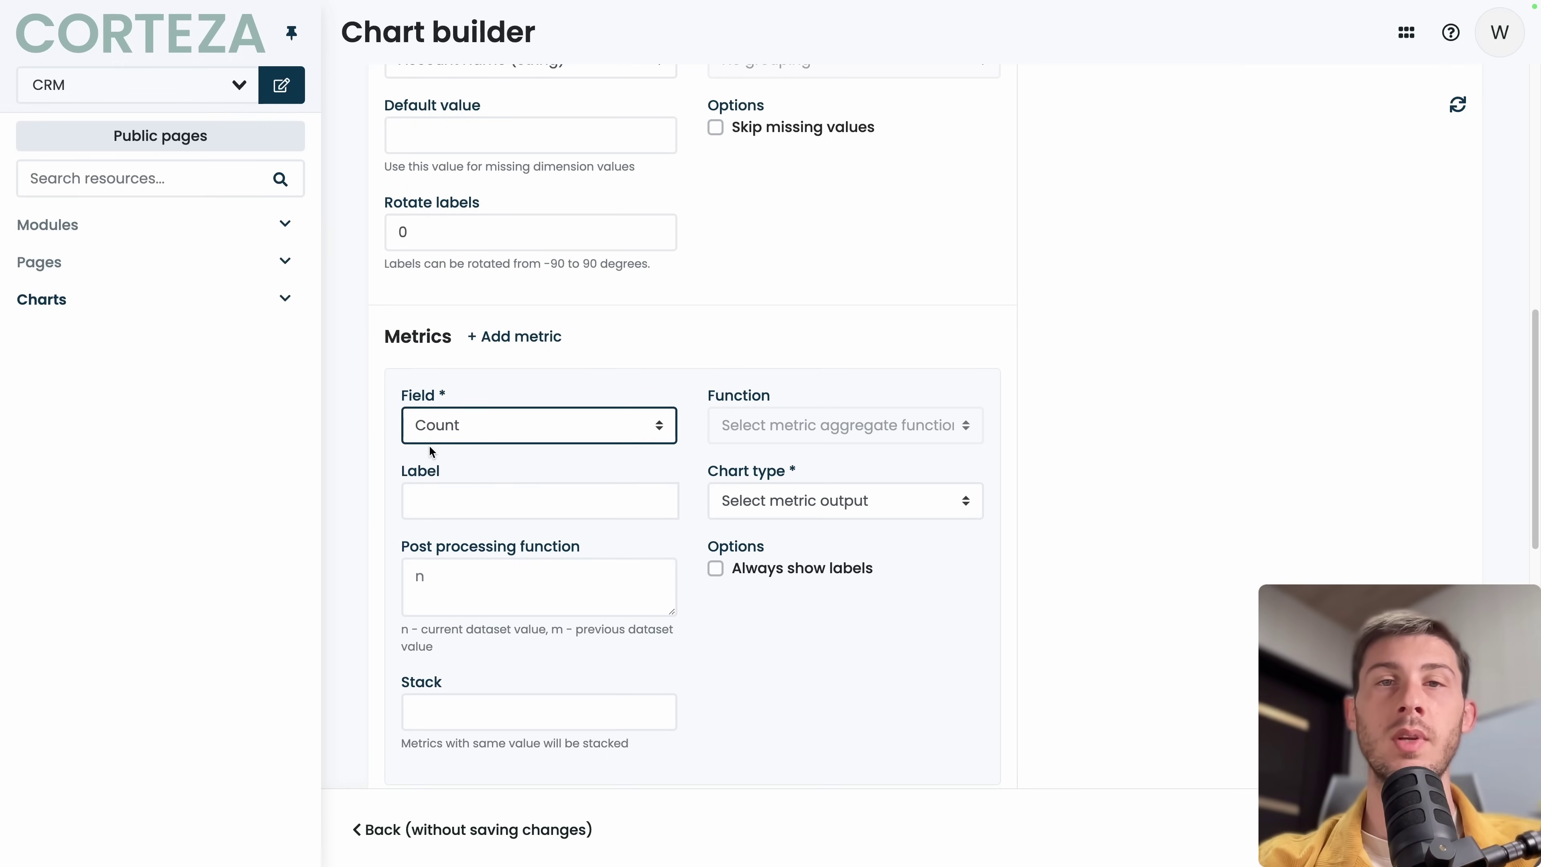
pyautogui.click(795, 504)
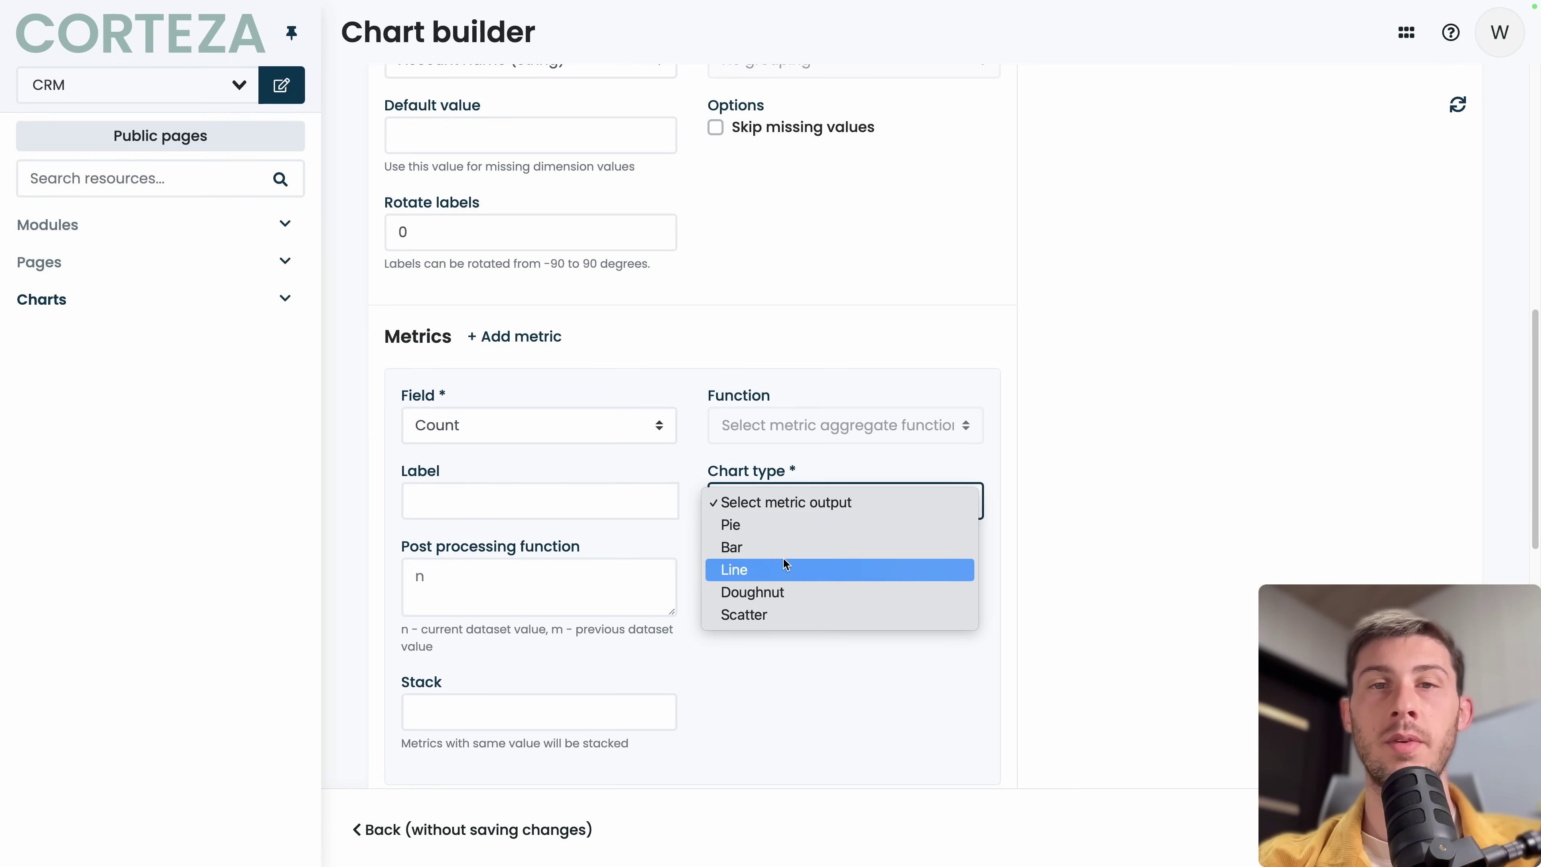
pyautogui.click(784, 570)
pyautogui.scroll(-20, 782, 571)
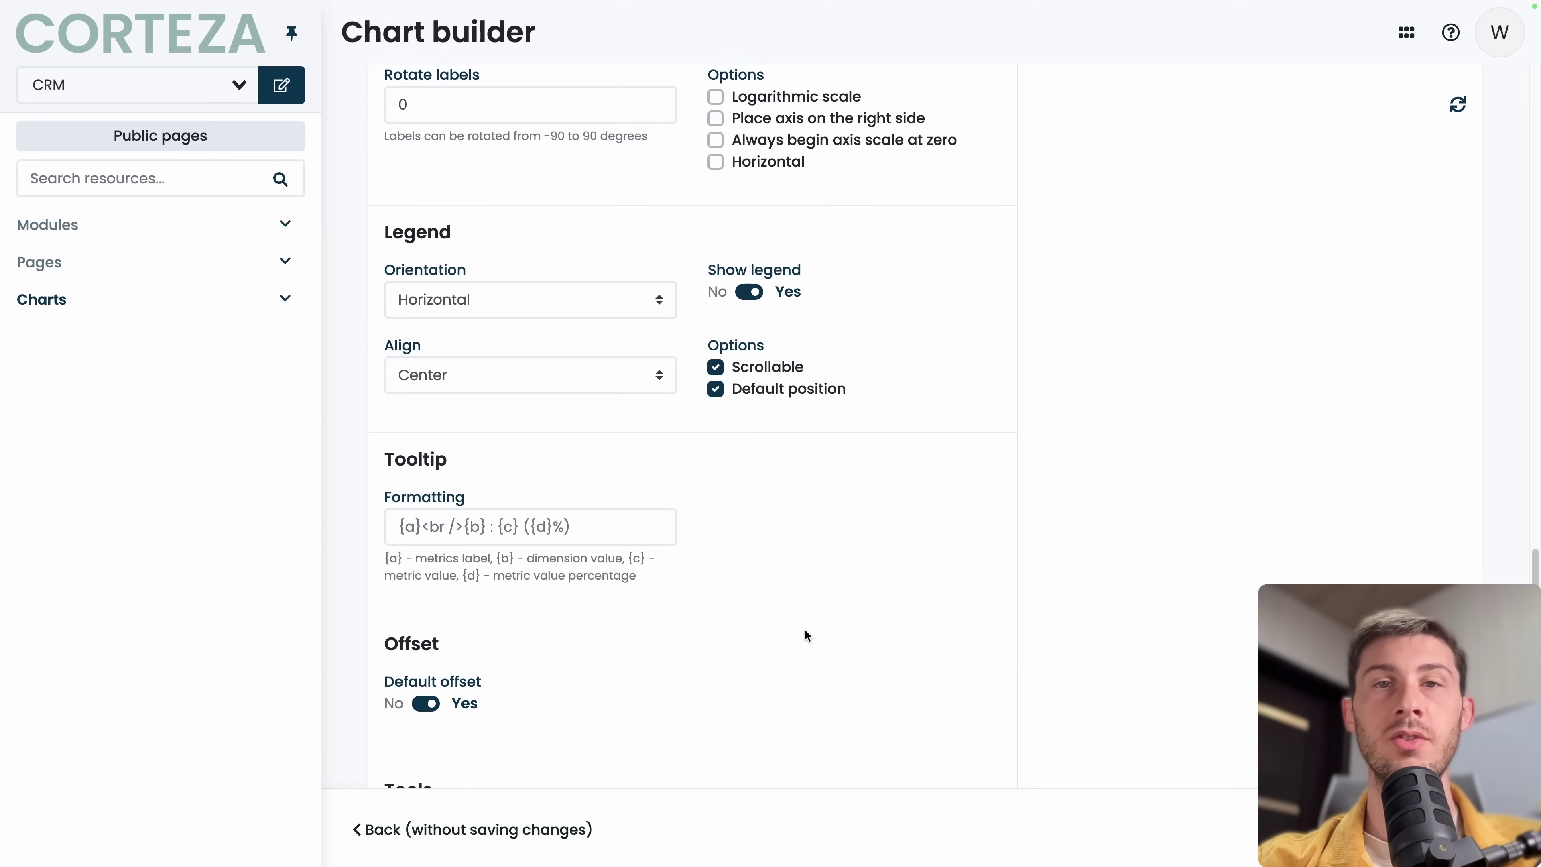
pyautogui.scroll(-2, 805, 630)
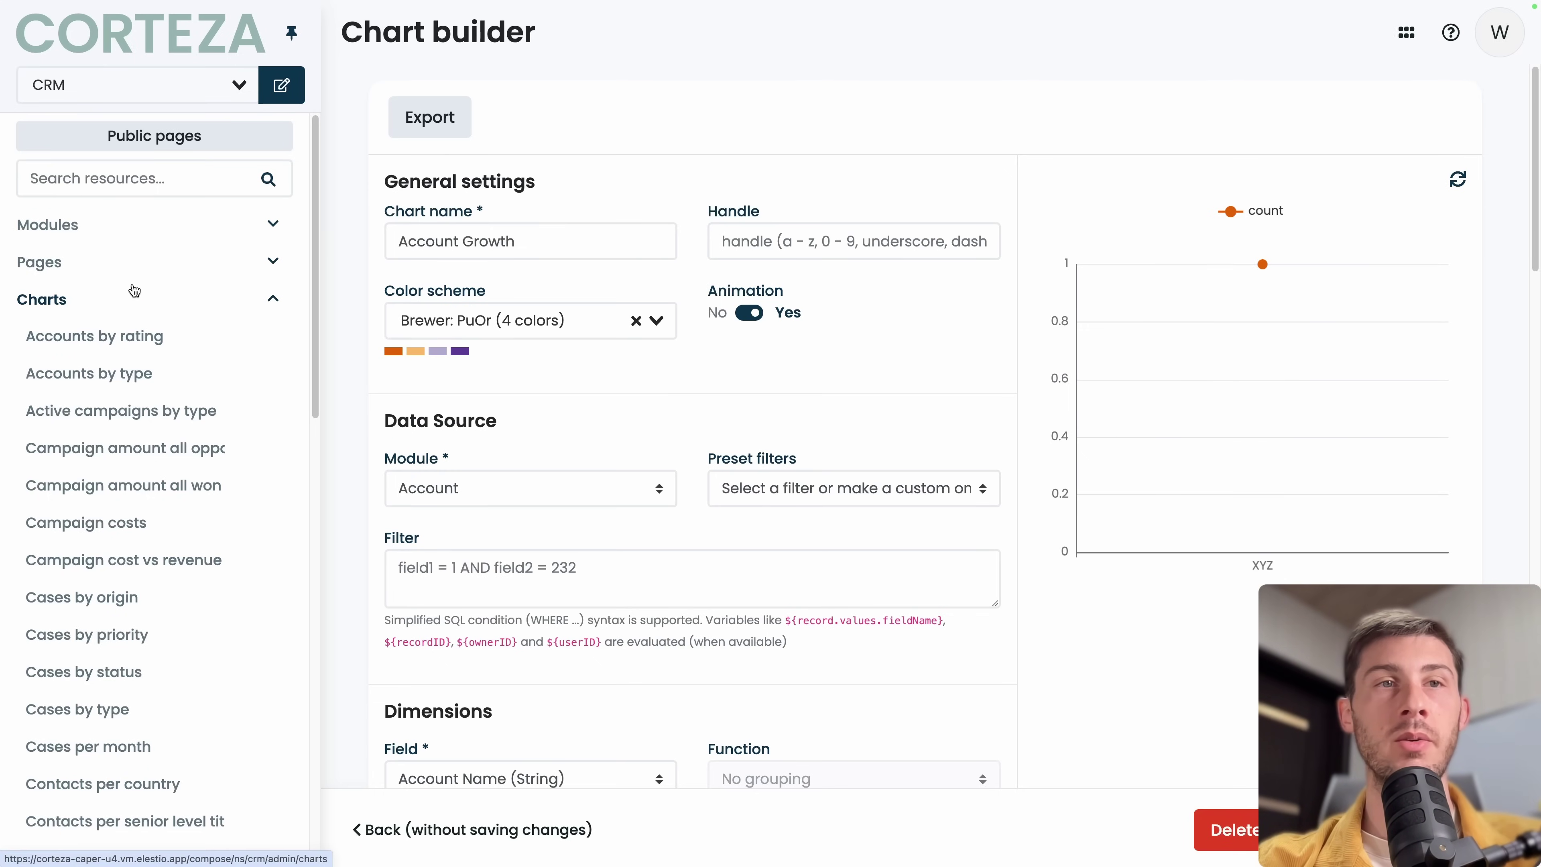
# Go from the CRM Pages list to the public pages and open Dashboards.
pyautogui.click(141, 260)
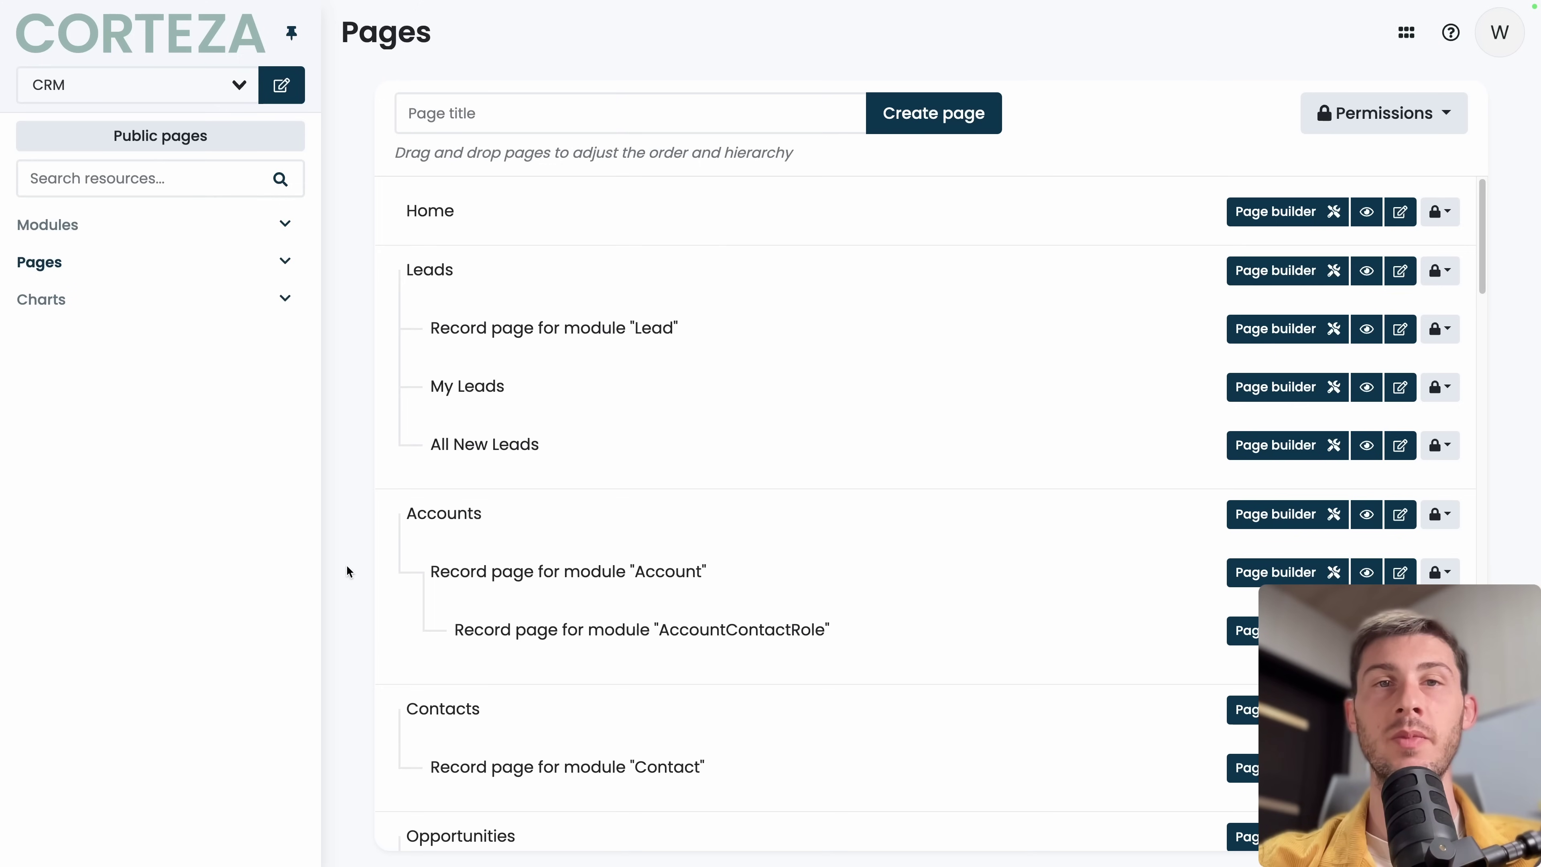
pyautogui.scroll(-10, 605, 561)
pyautogui.scroll(-15, 607, 568)
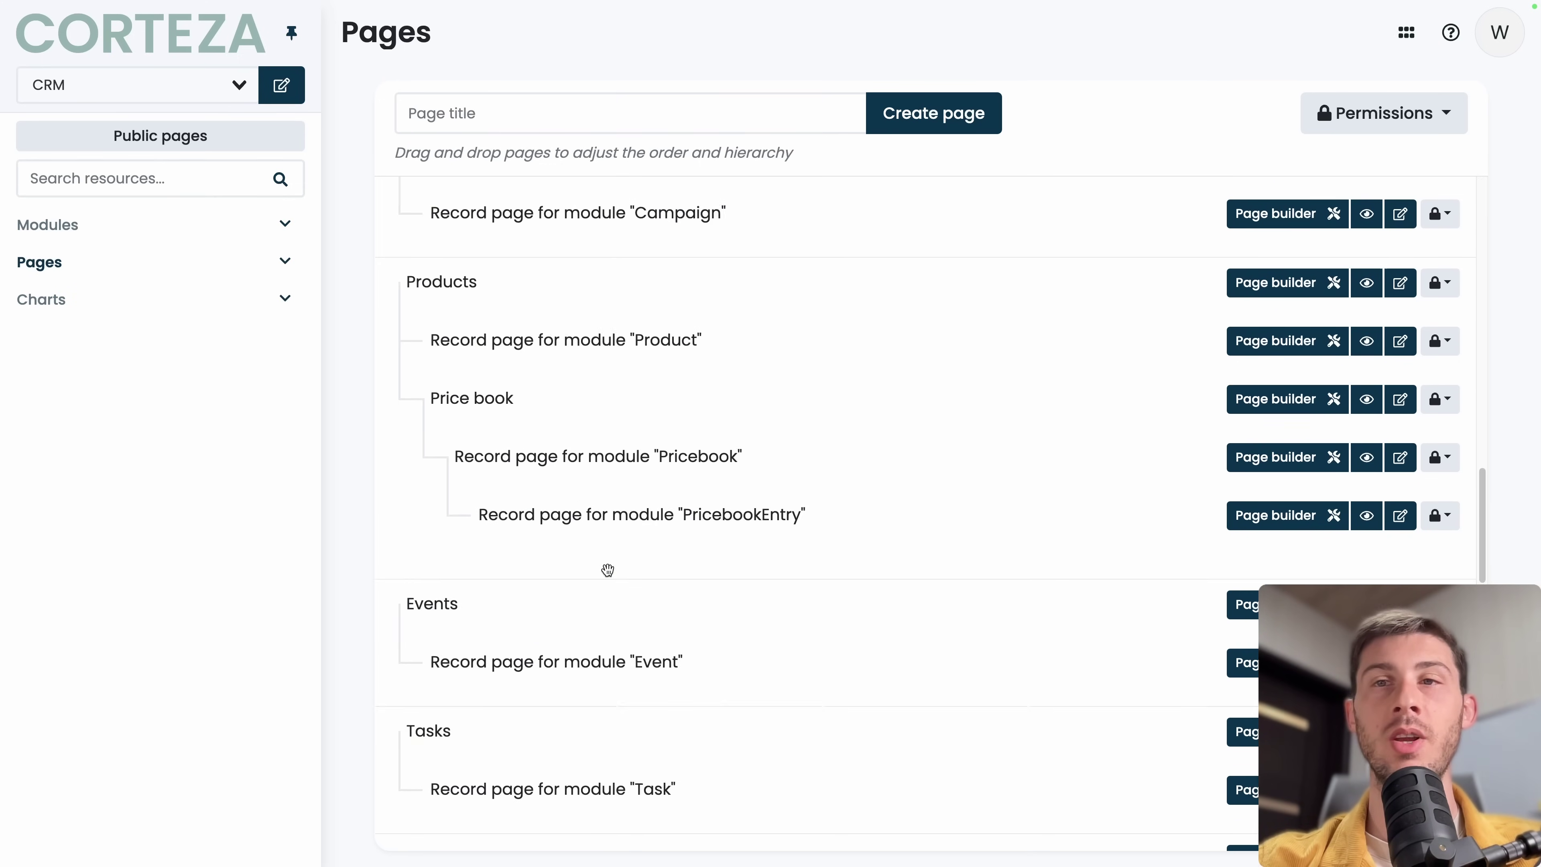
pyautogui.scroll(20, 607, 568)
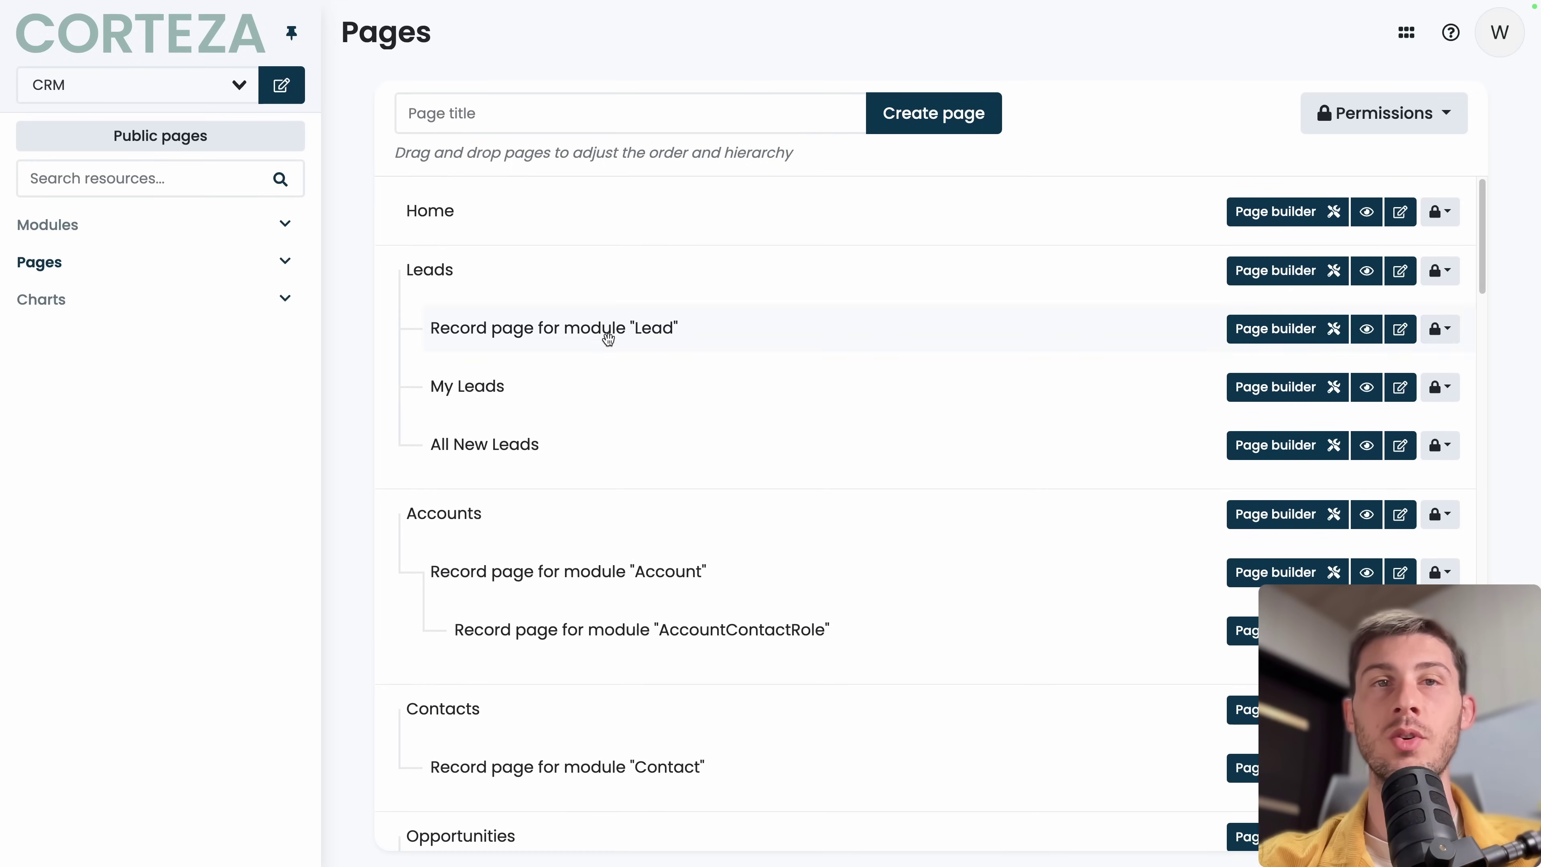
pyautogui.click(221, 140)
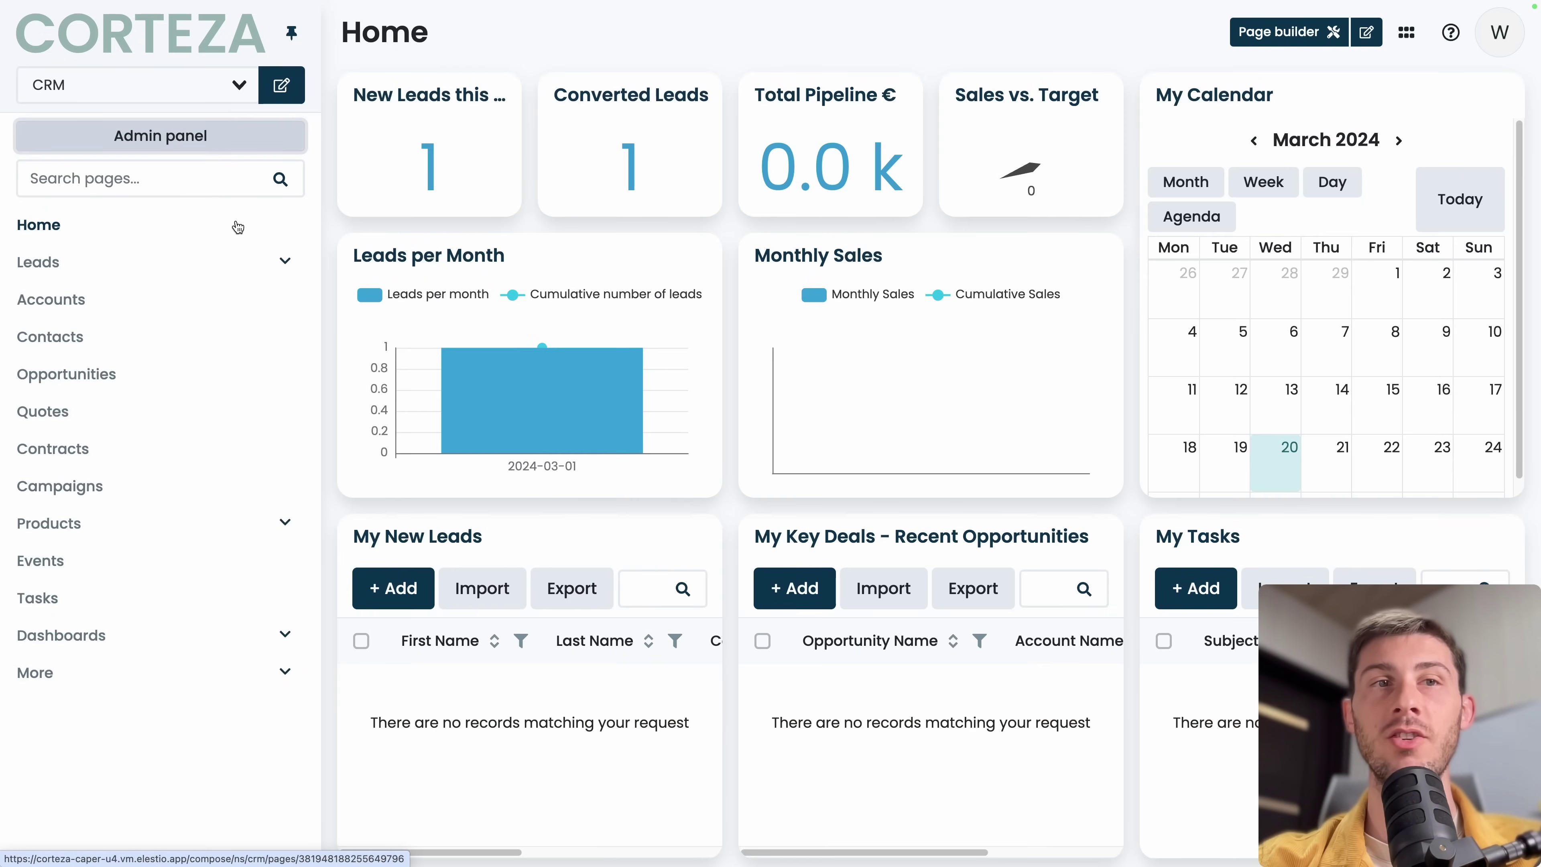
pyautogui.click(61, 635)
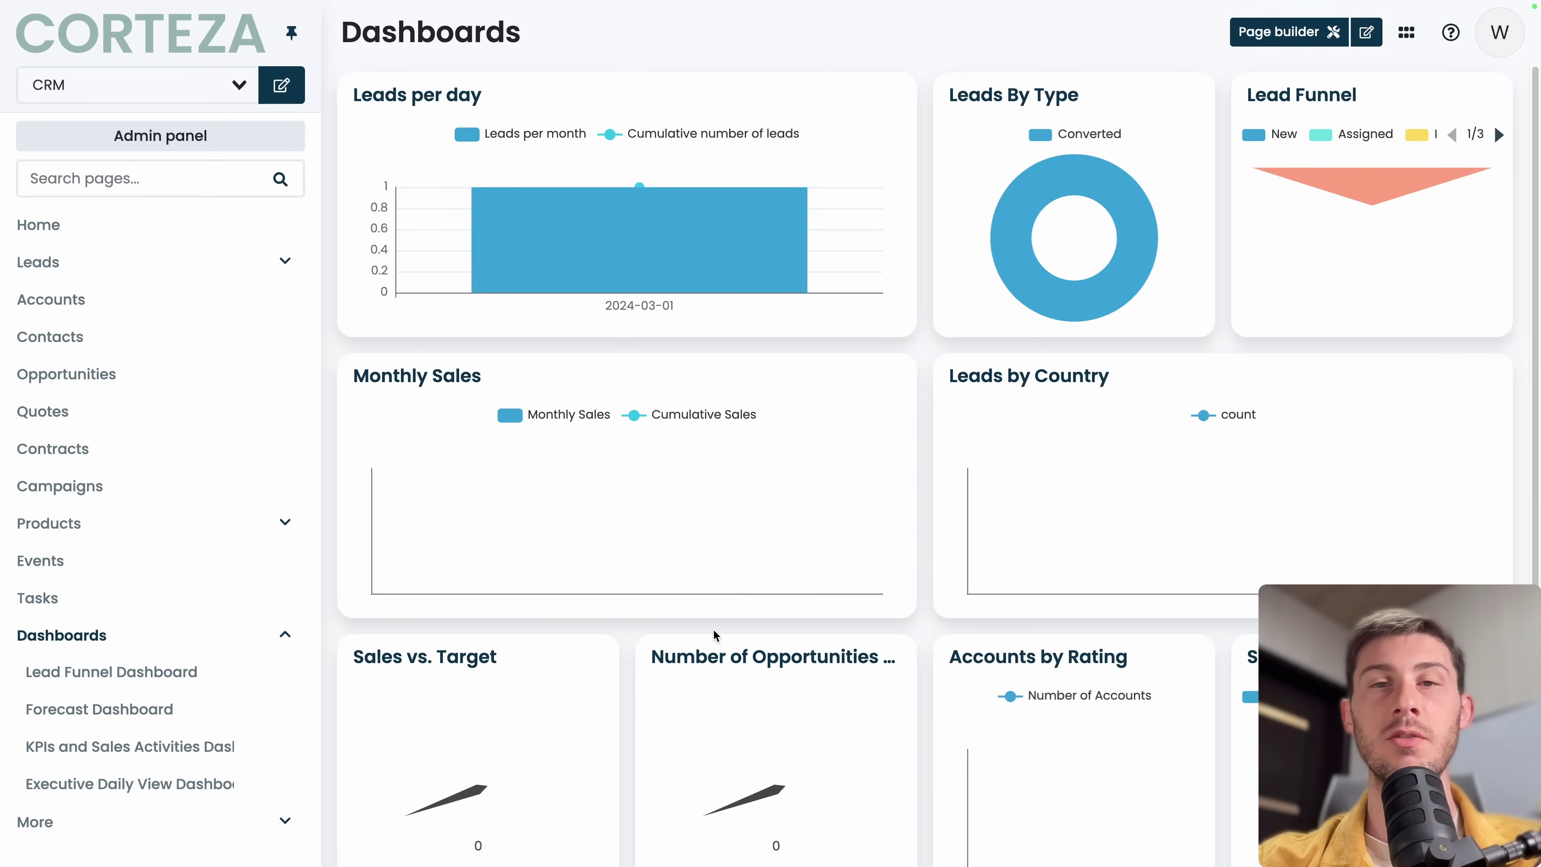
pyautogui.scroll(-1, 713, 633)
# Add a chart block titled 'Account Growth' with description 'New accounts' to the Dashboards layout.
pyautogui.click(1280, 30)
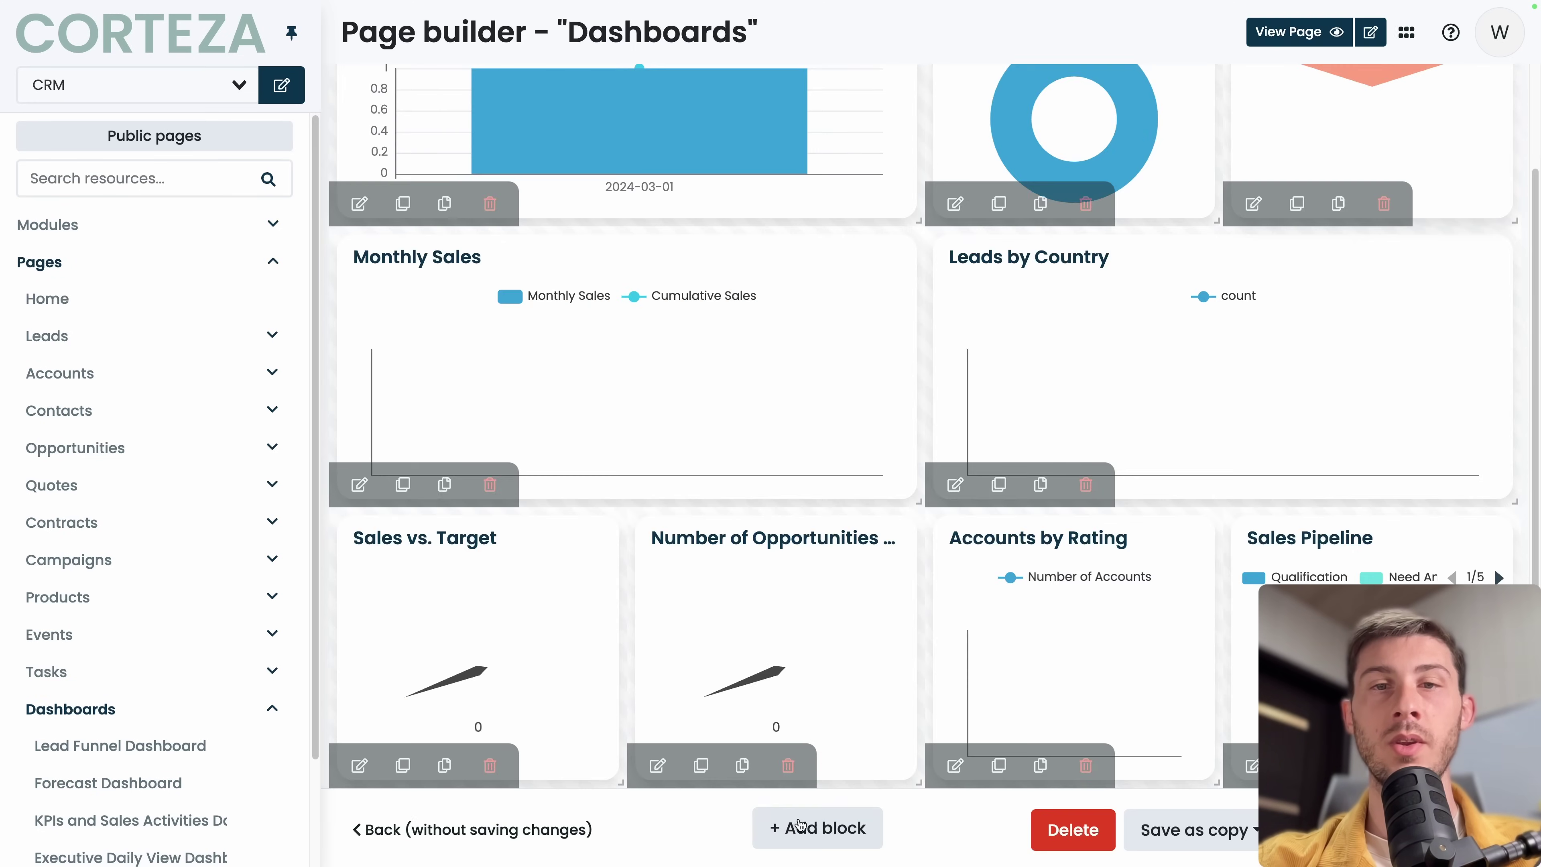
pyautogui.click(807, 831)
pyautogui.click(669, 120)
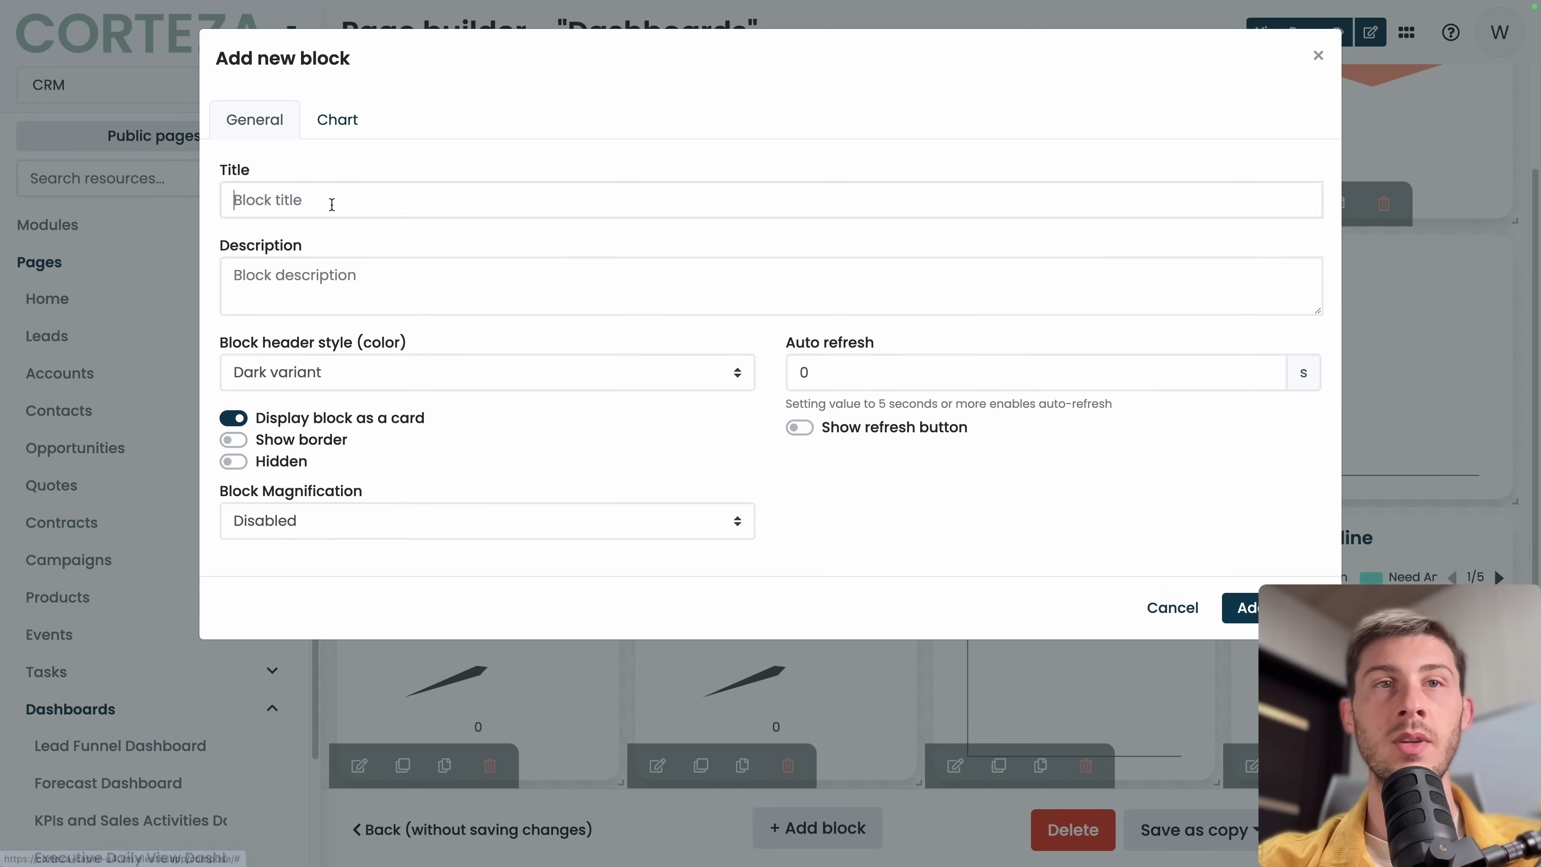
pyautogui.click(330, 200)
pyautogui.write('Account Growth')
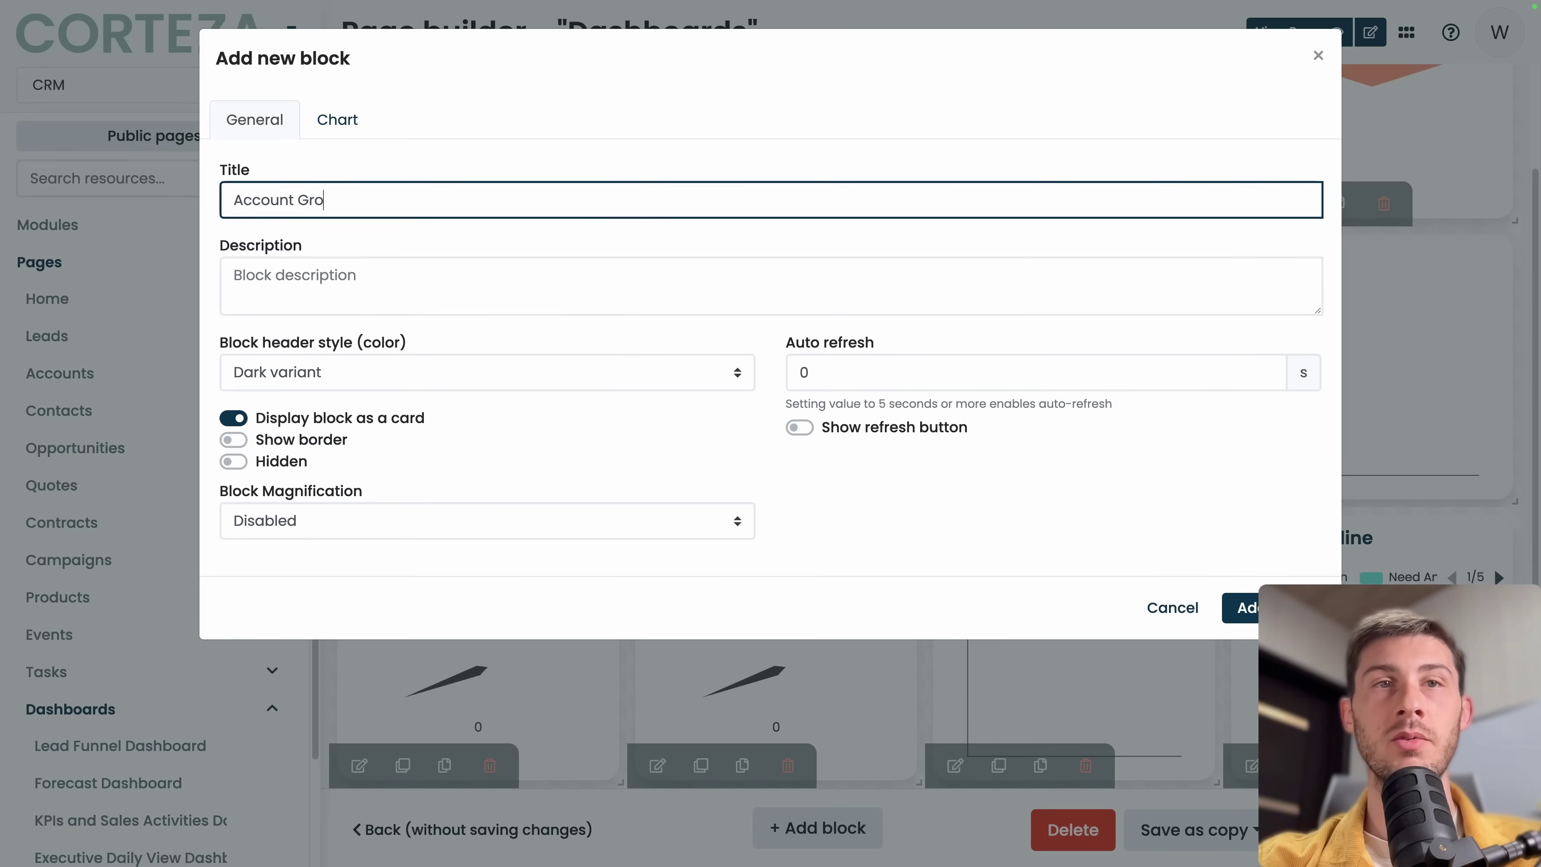
pyautogui.click(296, 268)
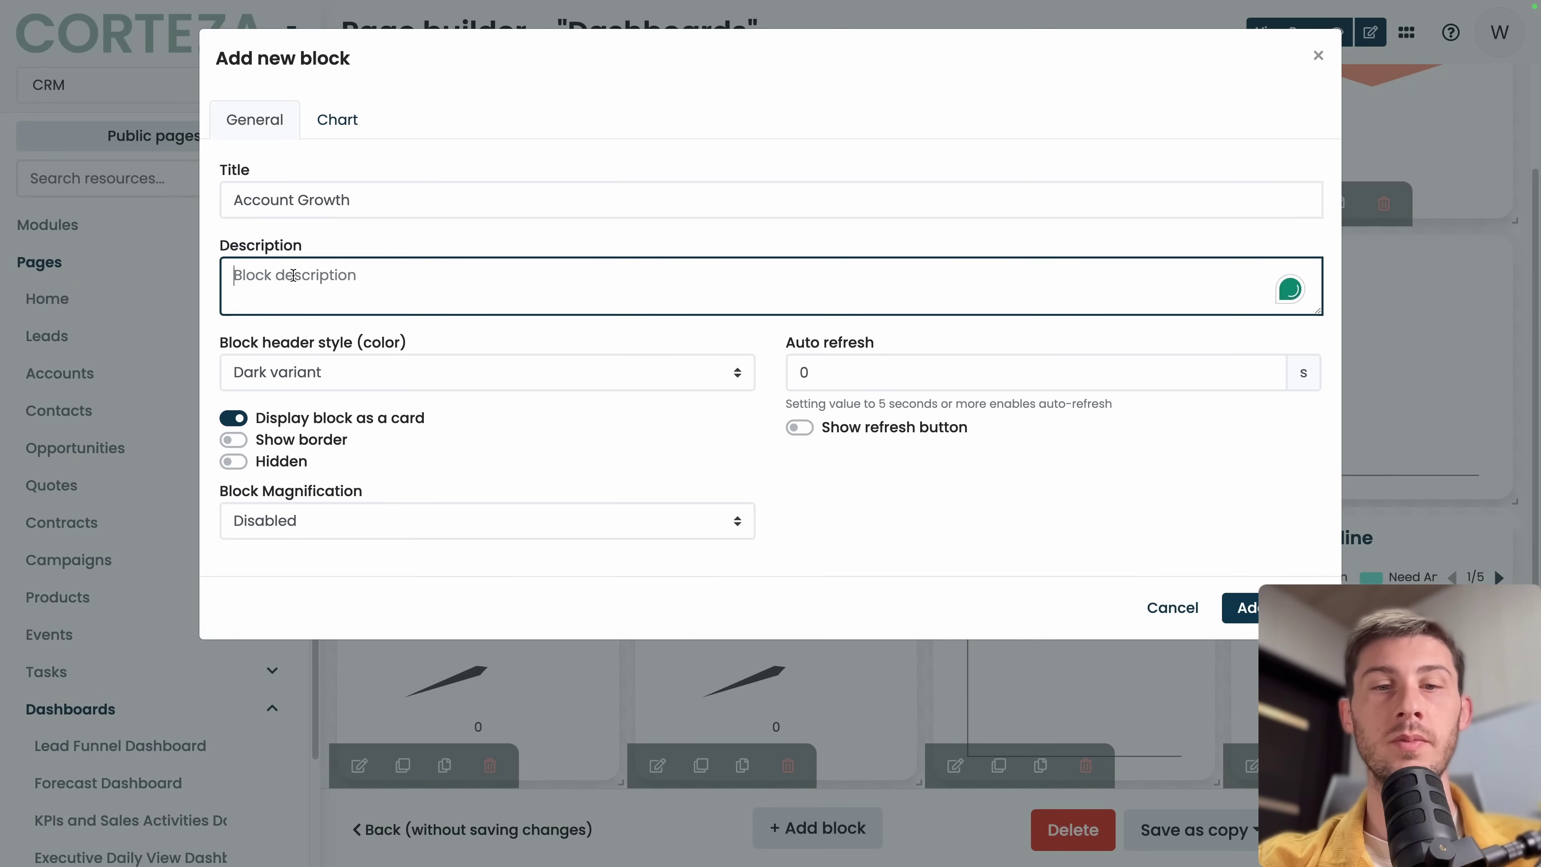
pyautogui.write('New accounts')
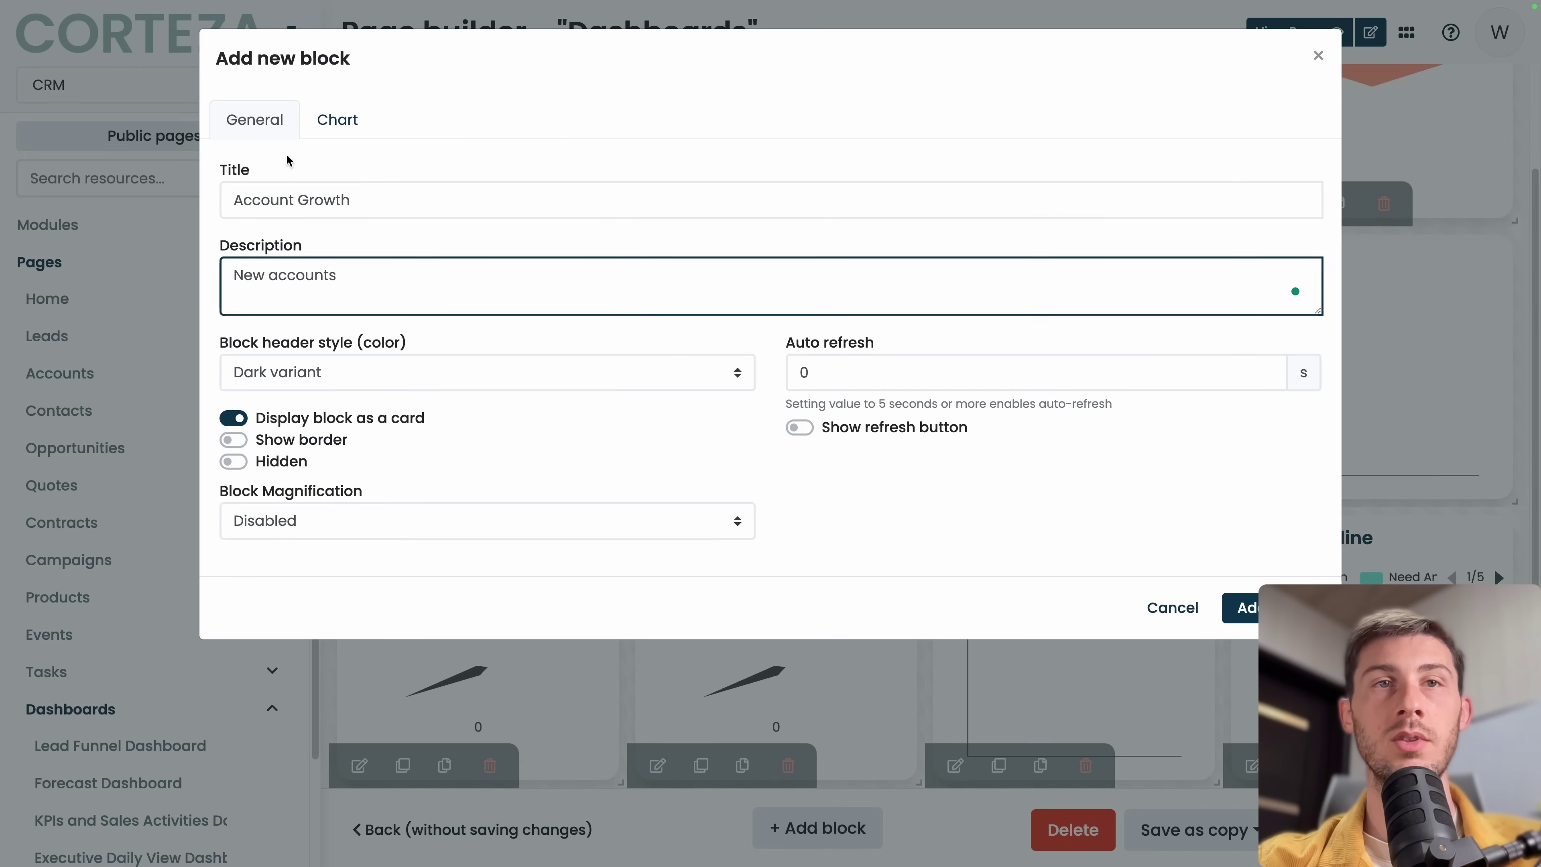
# Choose the Account Growth chart for the block and place it on the dashboard.
pyautogui.click(338, 119)
pyautogui.click(350, 201)
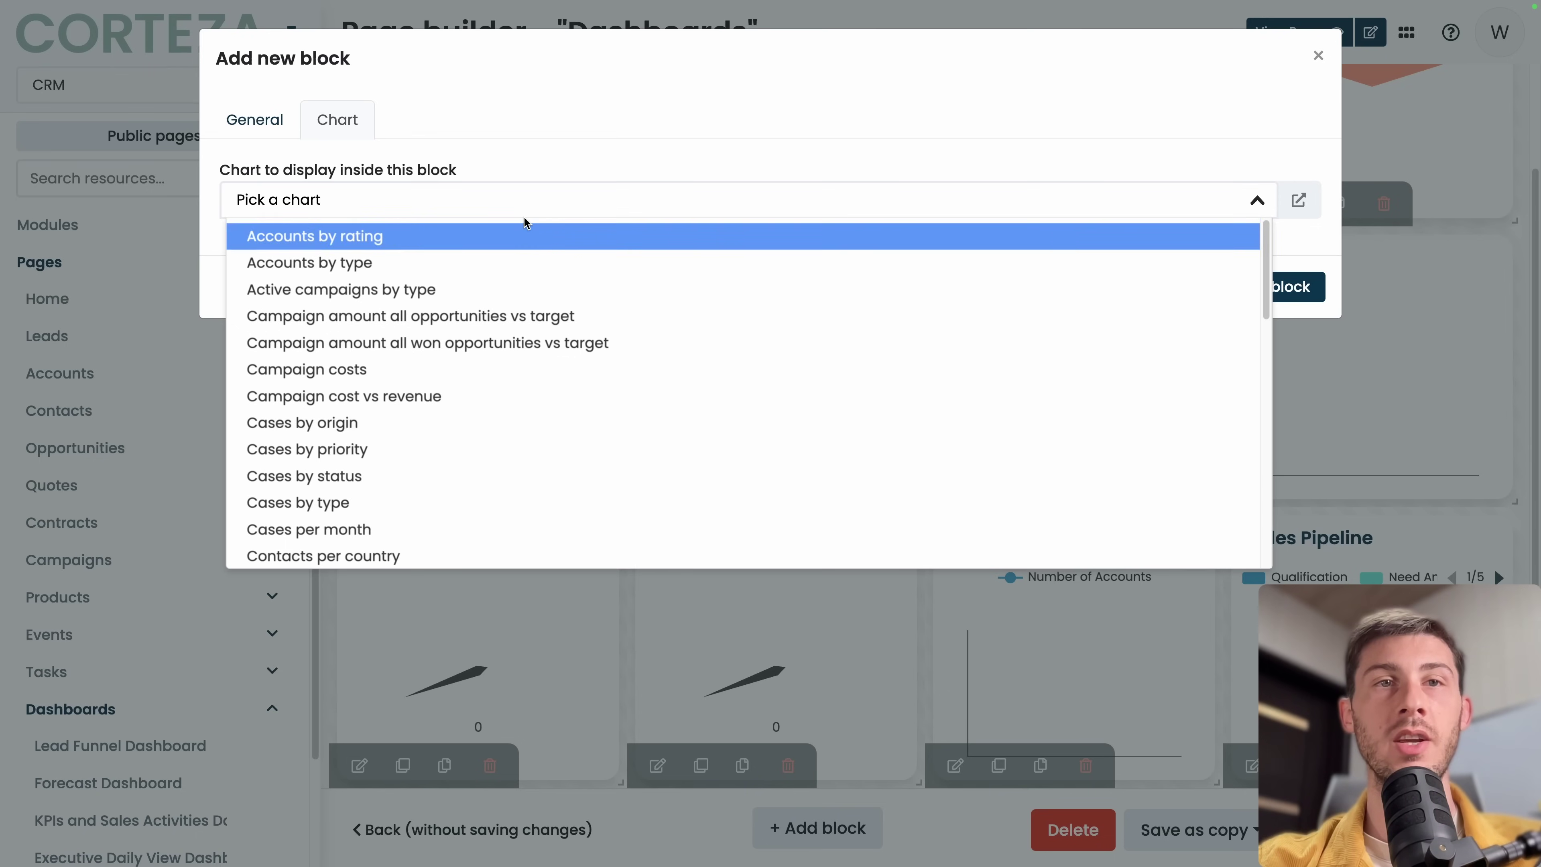
pyautogui.scroll(-15, 495, 448)
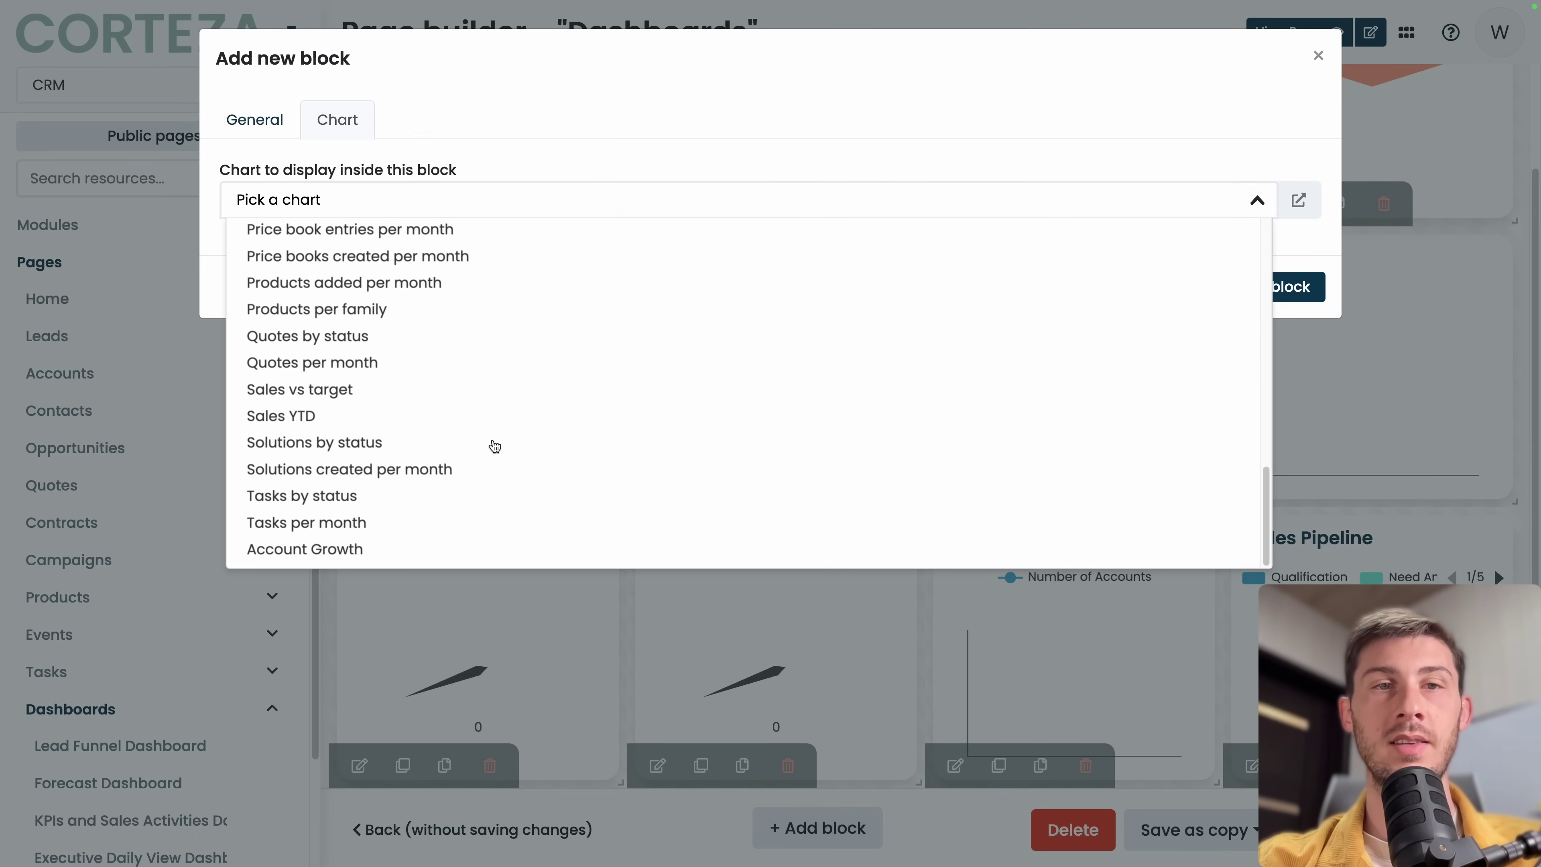
pyautogui.click(343, 549)
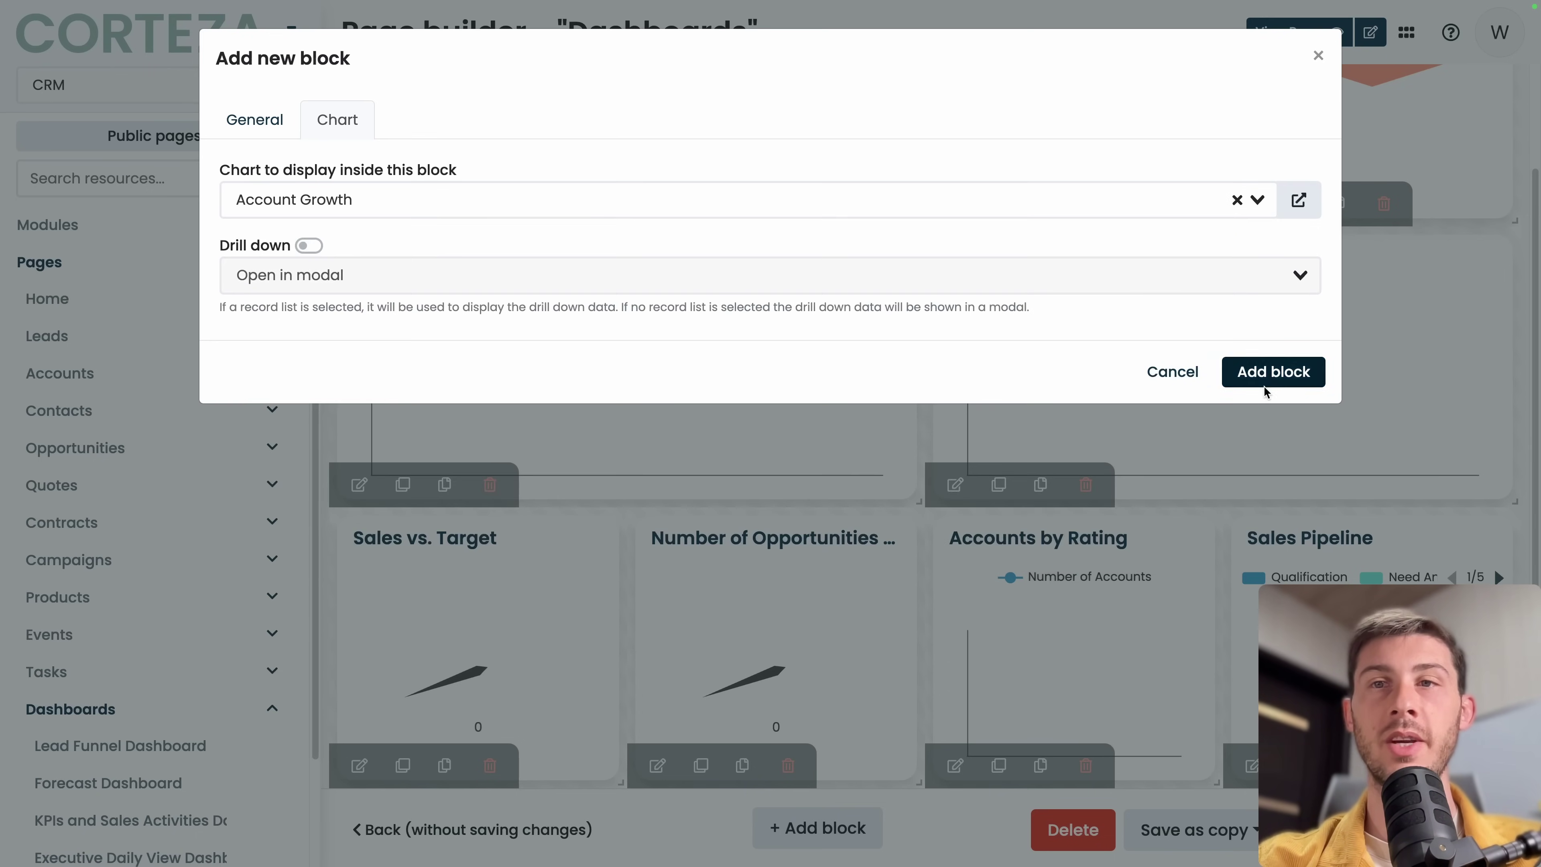
pyautogui.click(1274, 372)
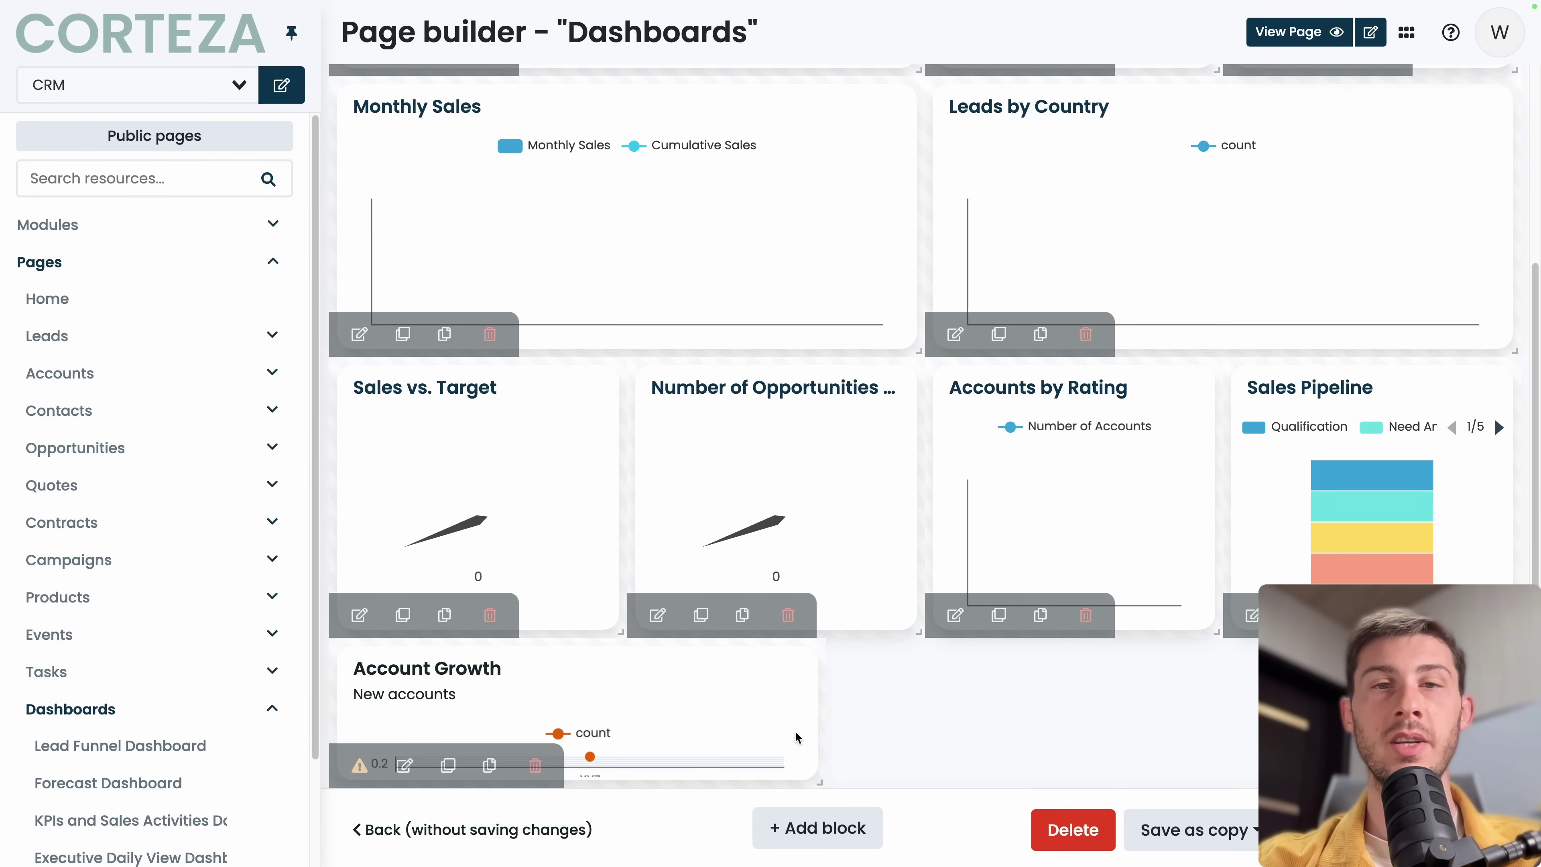
# Reposition Account Growth, Number of Opportunities and Sales vs. Target blocks, and enlarge Account Growth.
pyautogui.moveTo(820, 783); pyautogui.dragTo(814, 844)
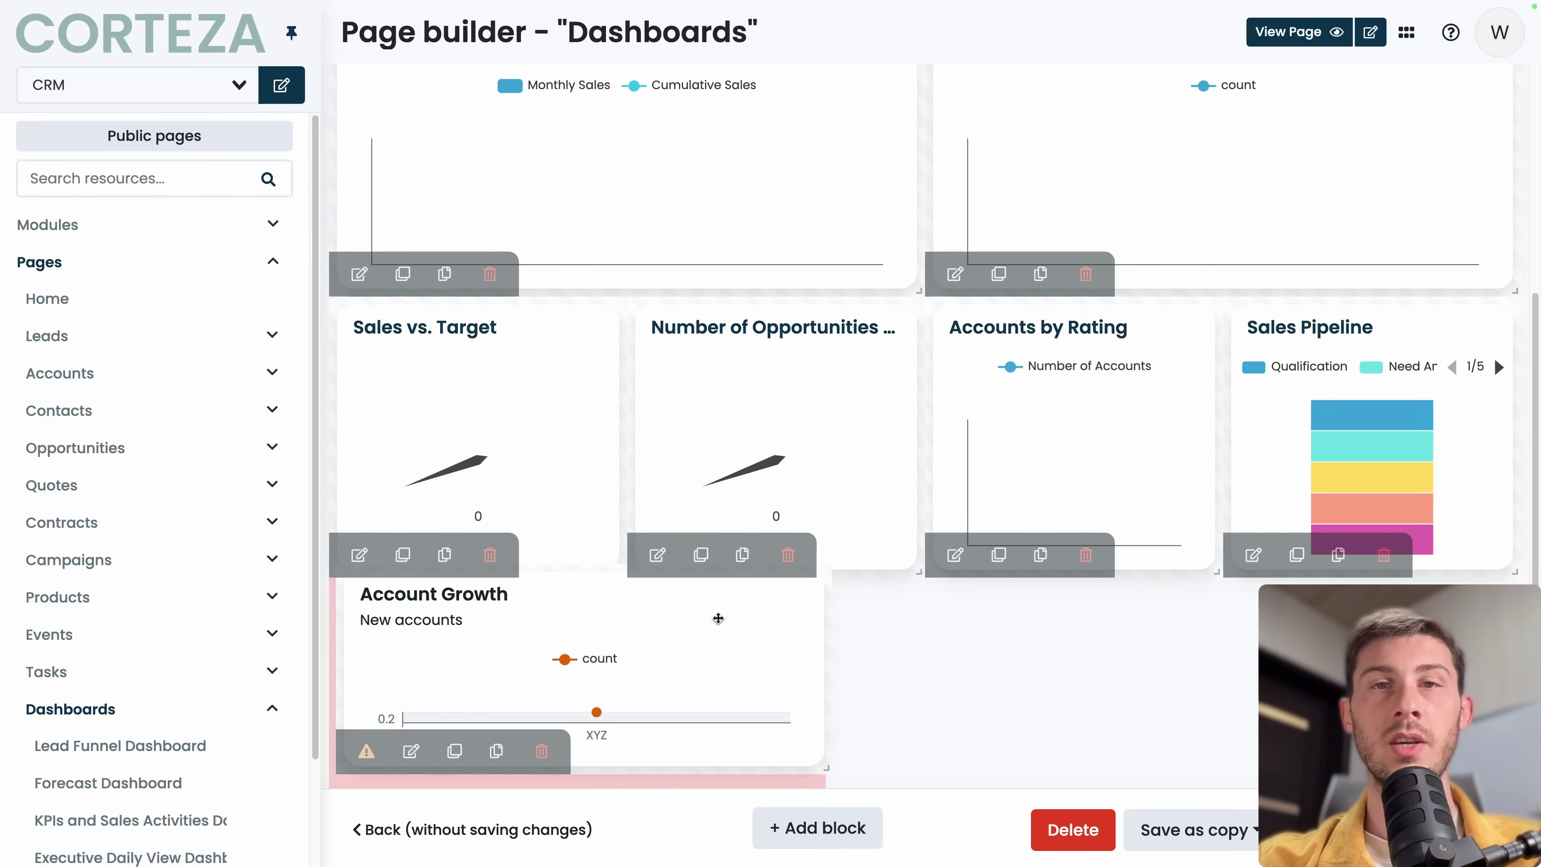
pyautogui.moveTo(696, 651); pyautogui.dragTo(690, 692)
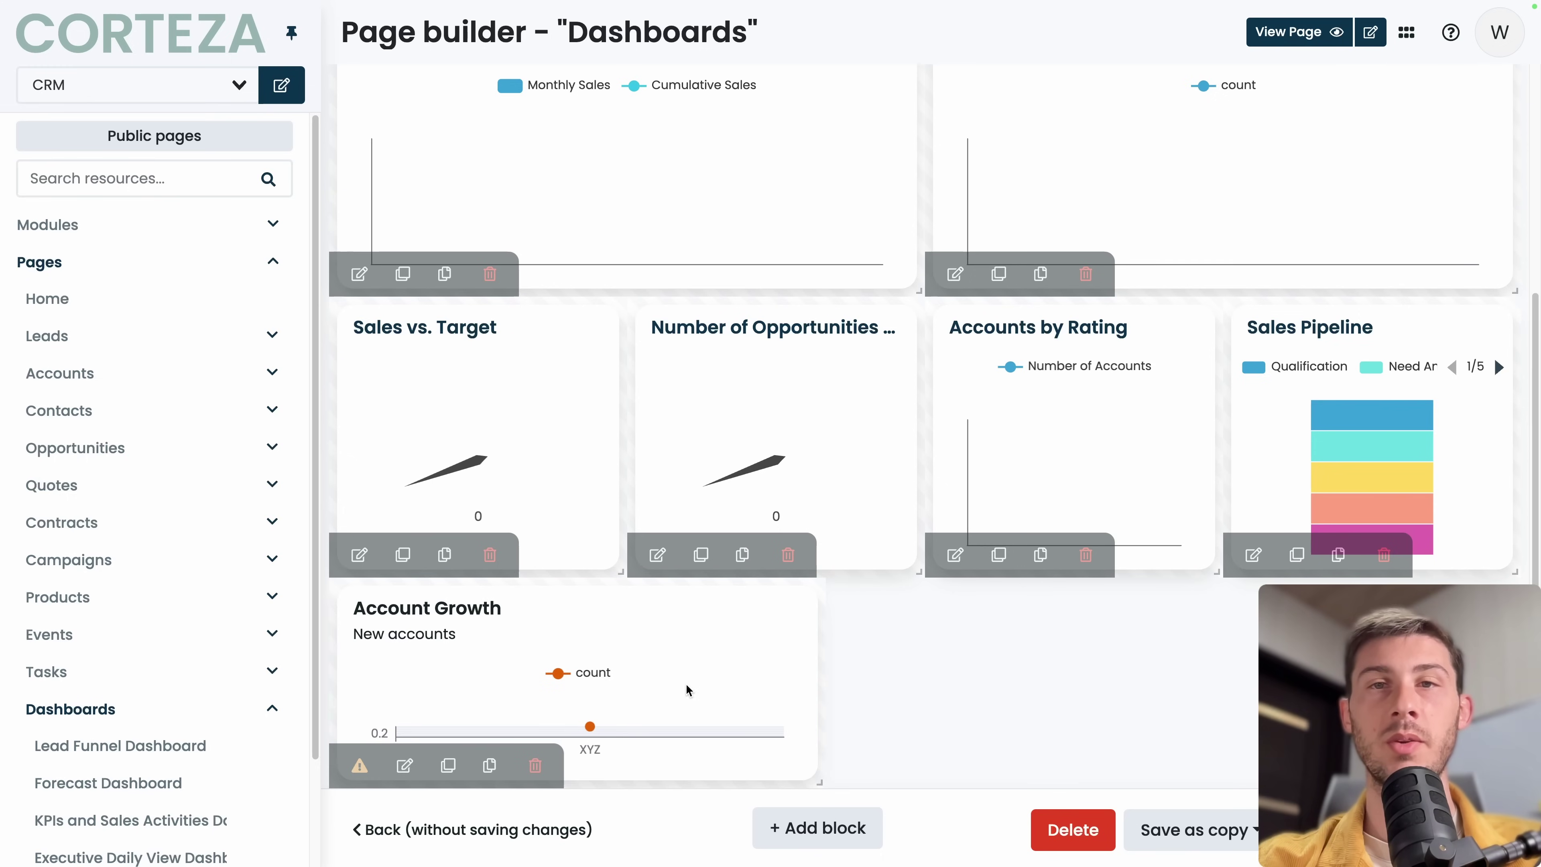
pyautogui.moveTo(854, 444); pyautogui.dragTo(1039, 684)
pyautogui.scroll(-1, 540, 413)
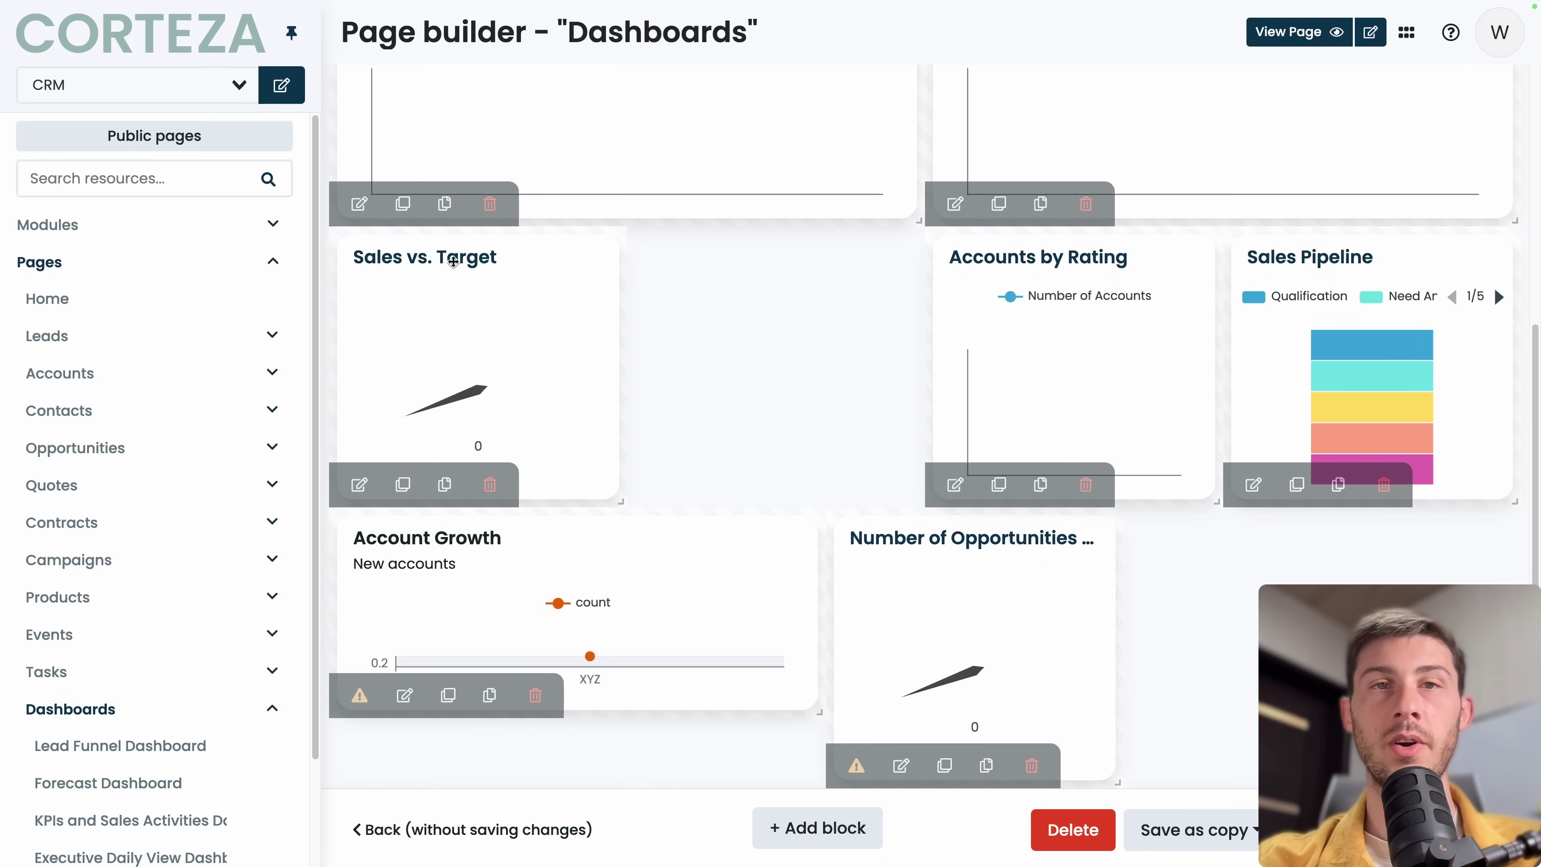
pyautogui.moveTo(611, 356); pyautogui.dragTo(1407, 634)
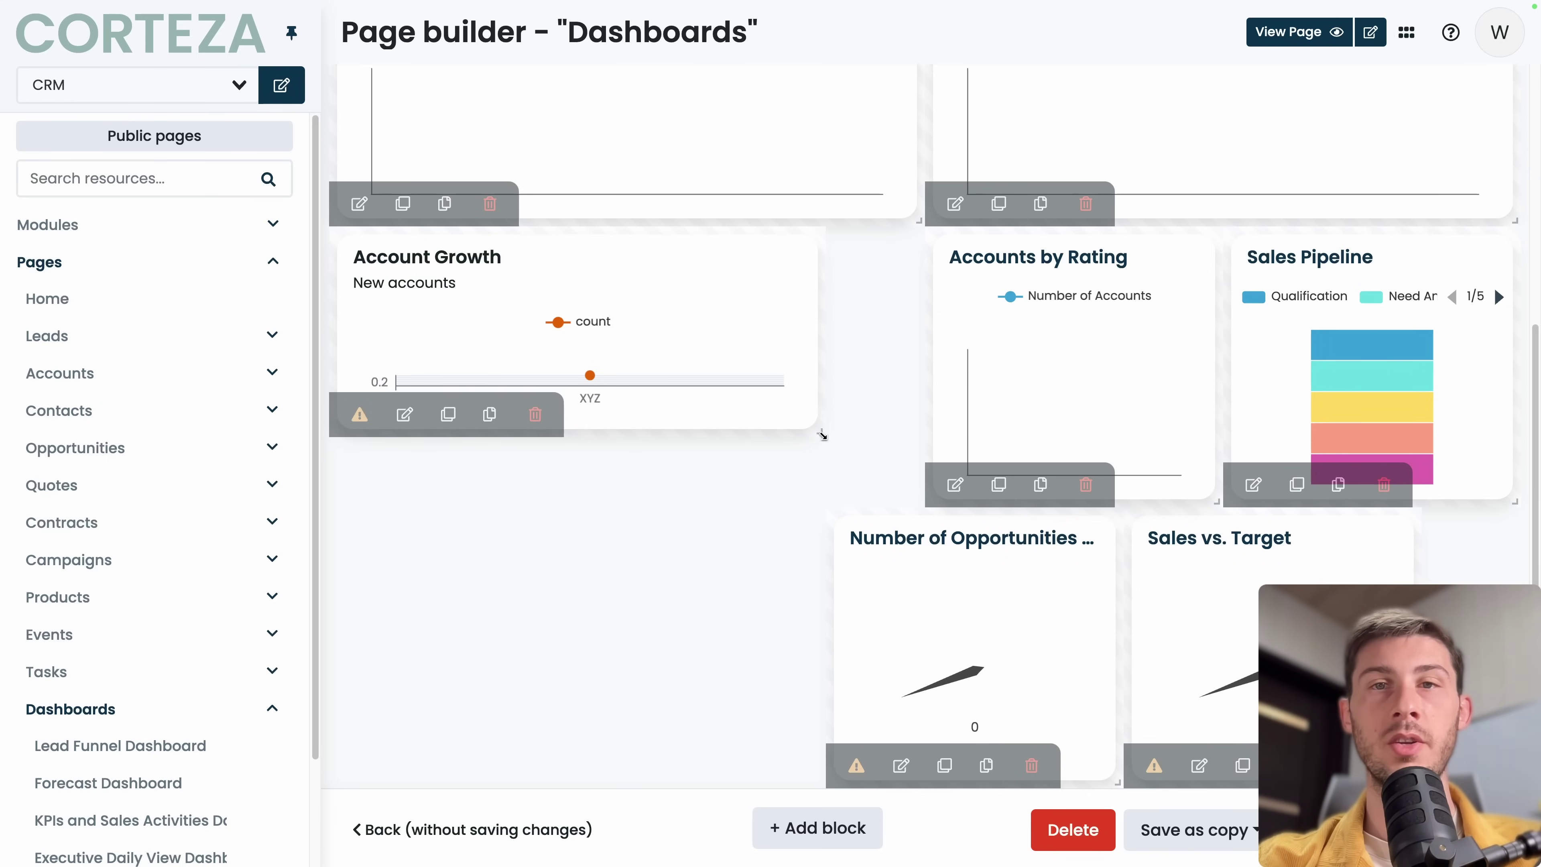
pyautogui.moveTo(822, 436); pyautogui.dragTo(917, 501)
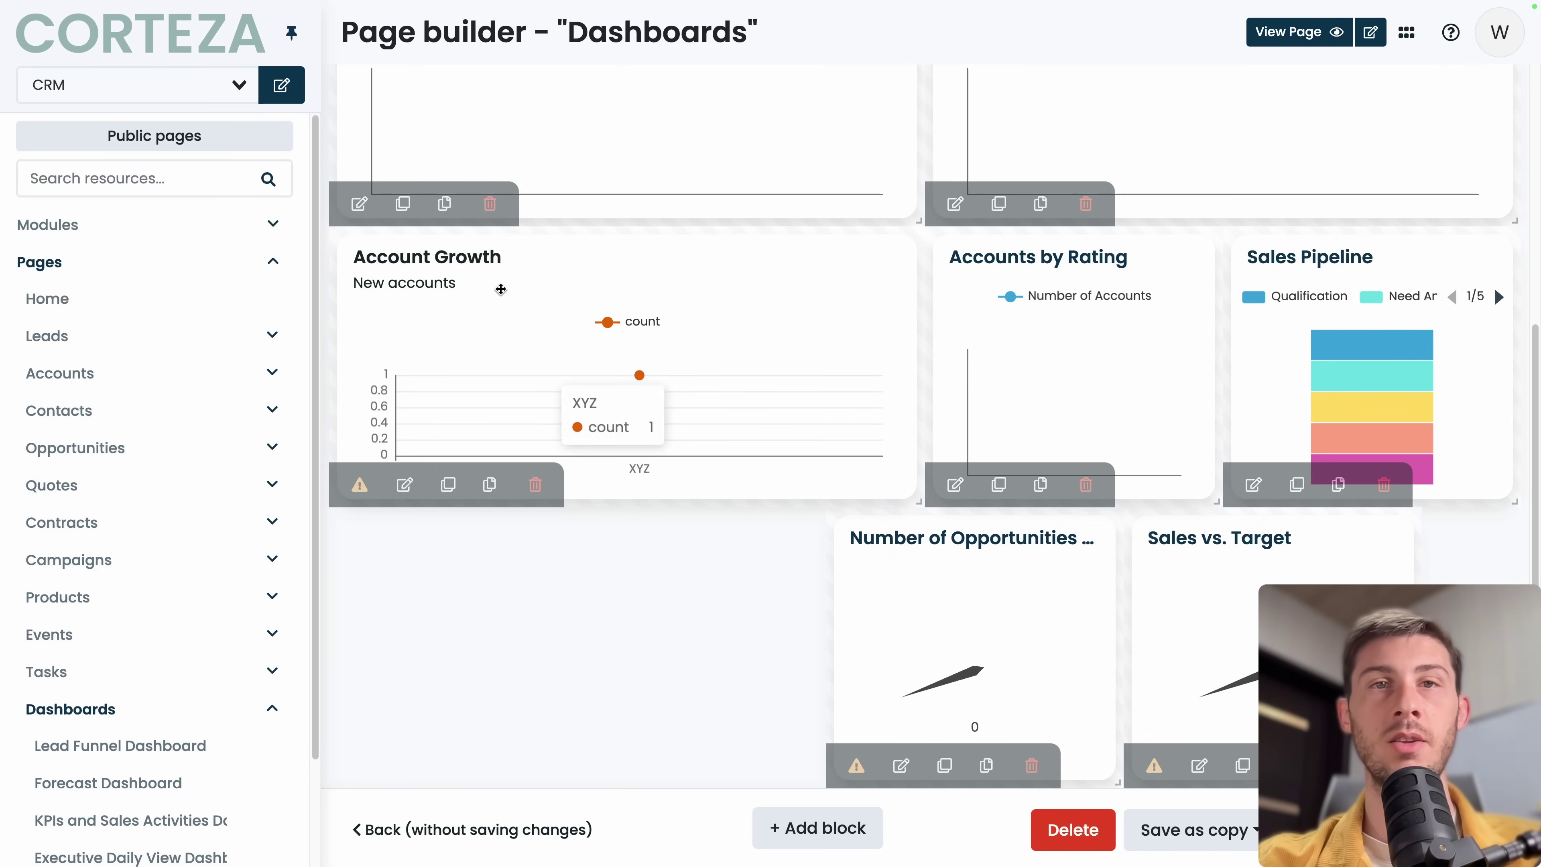
pyautogui.scroll(2, 546, 340)
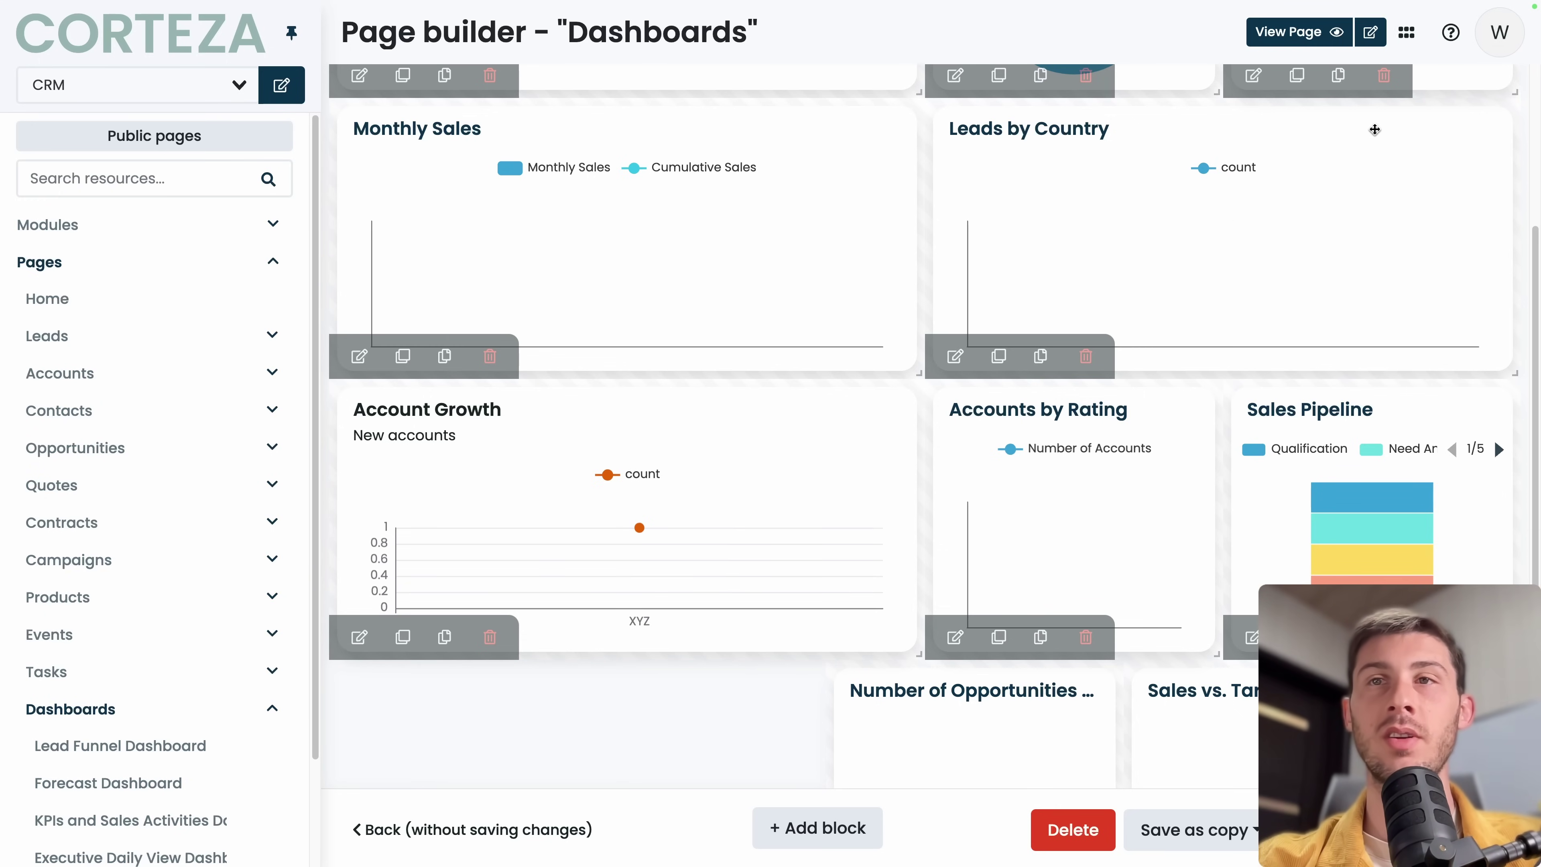
# Visit Case Management's Cases section, then open the Namespaces list showing CRM and Case management.
pyautogui.click(1406, 31)
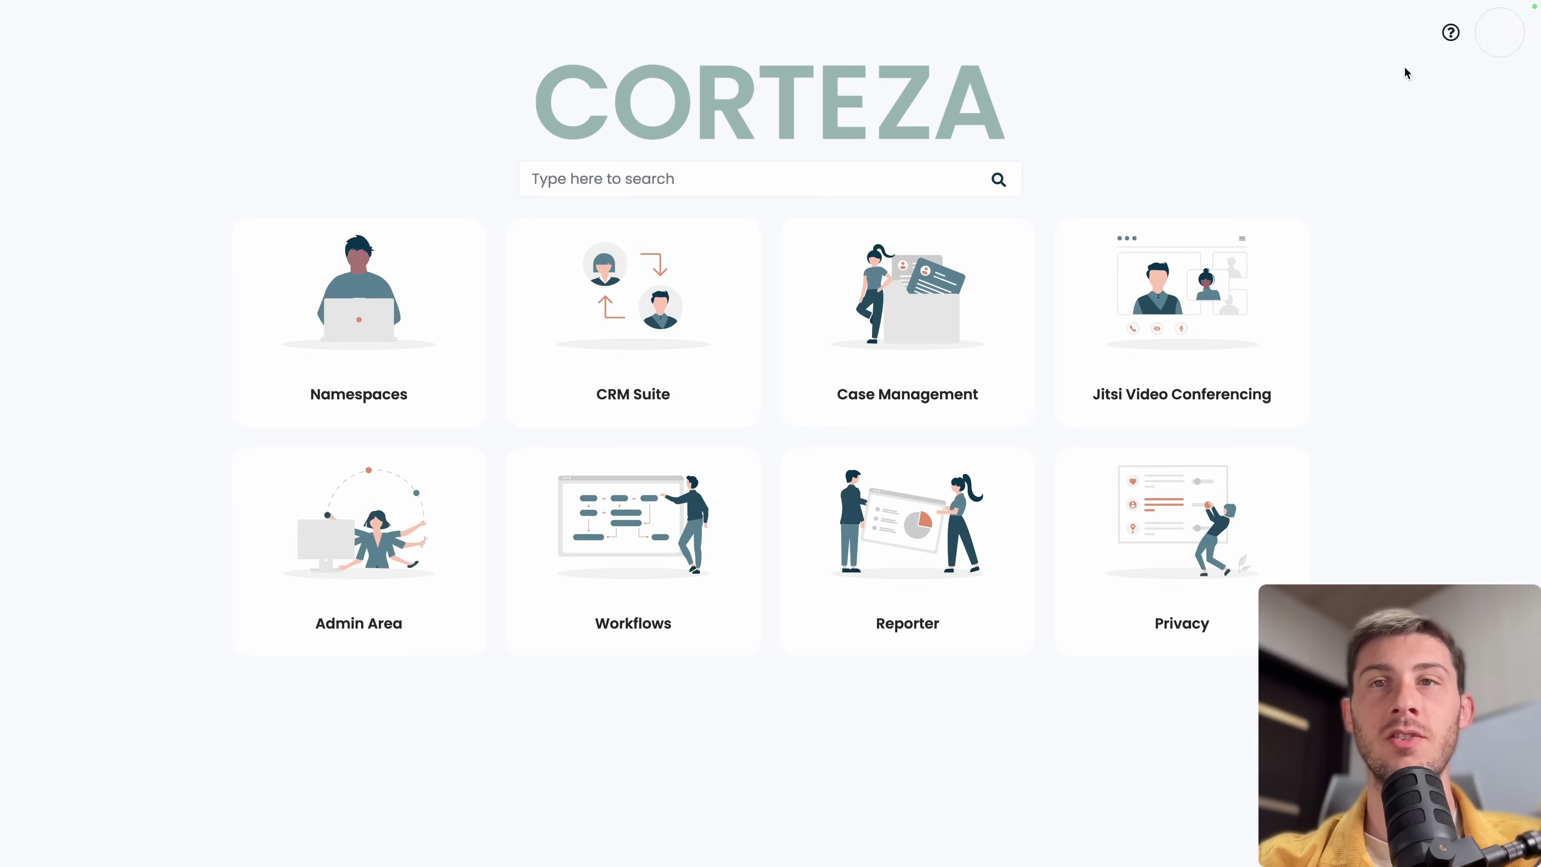
pyautogui.click(824, 352)
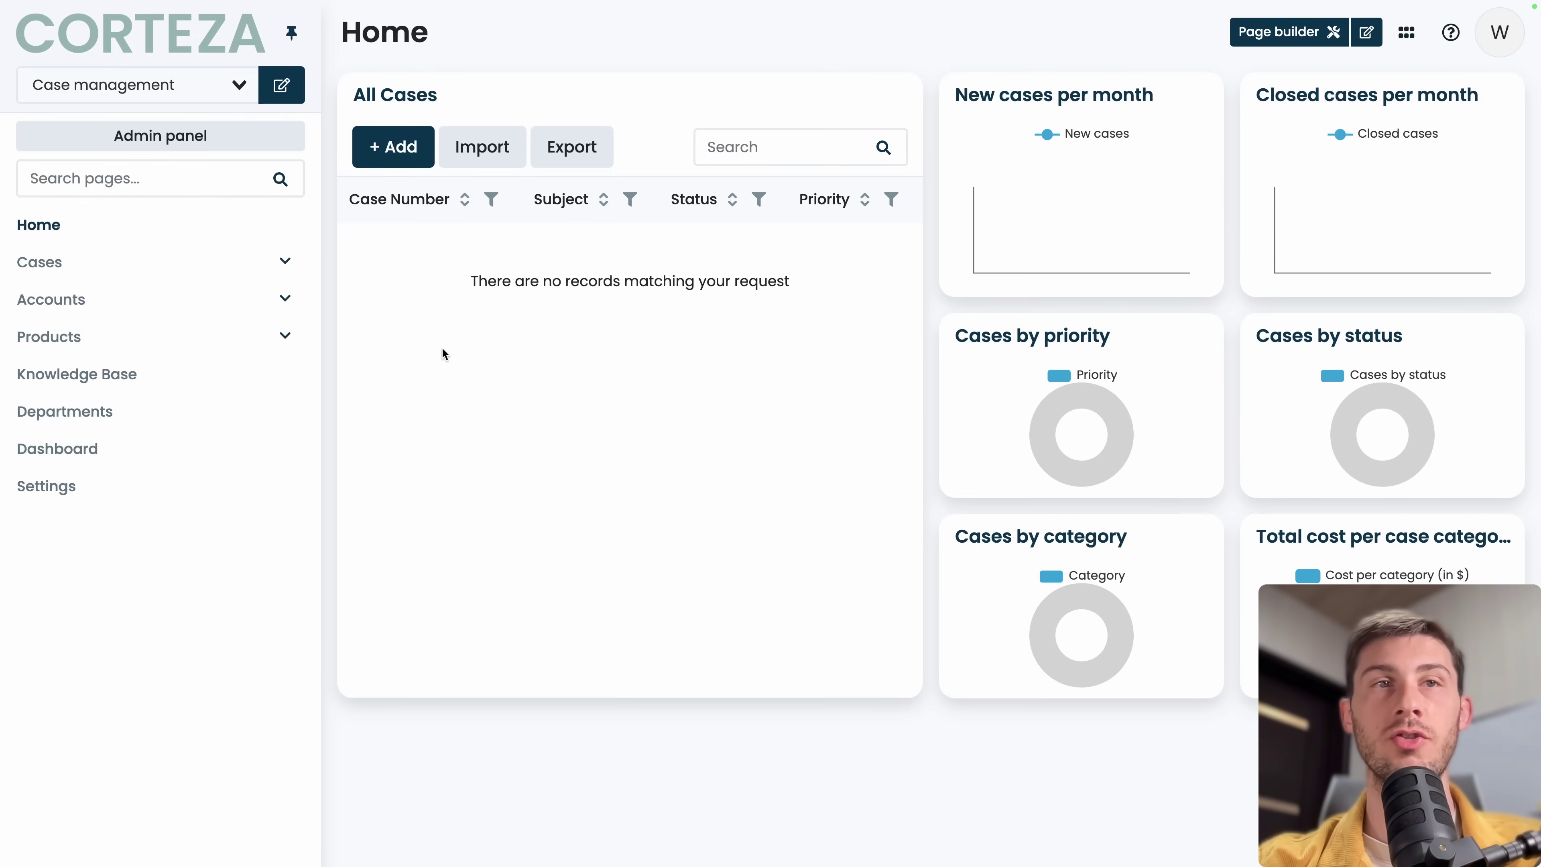
pyautogui.click(144, 263)
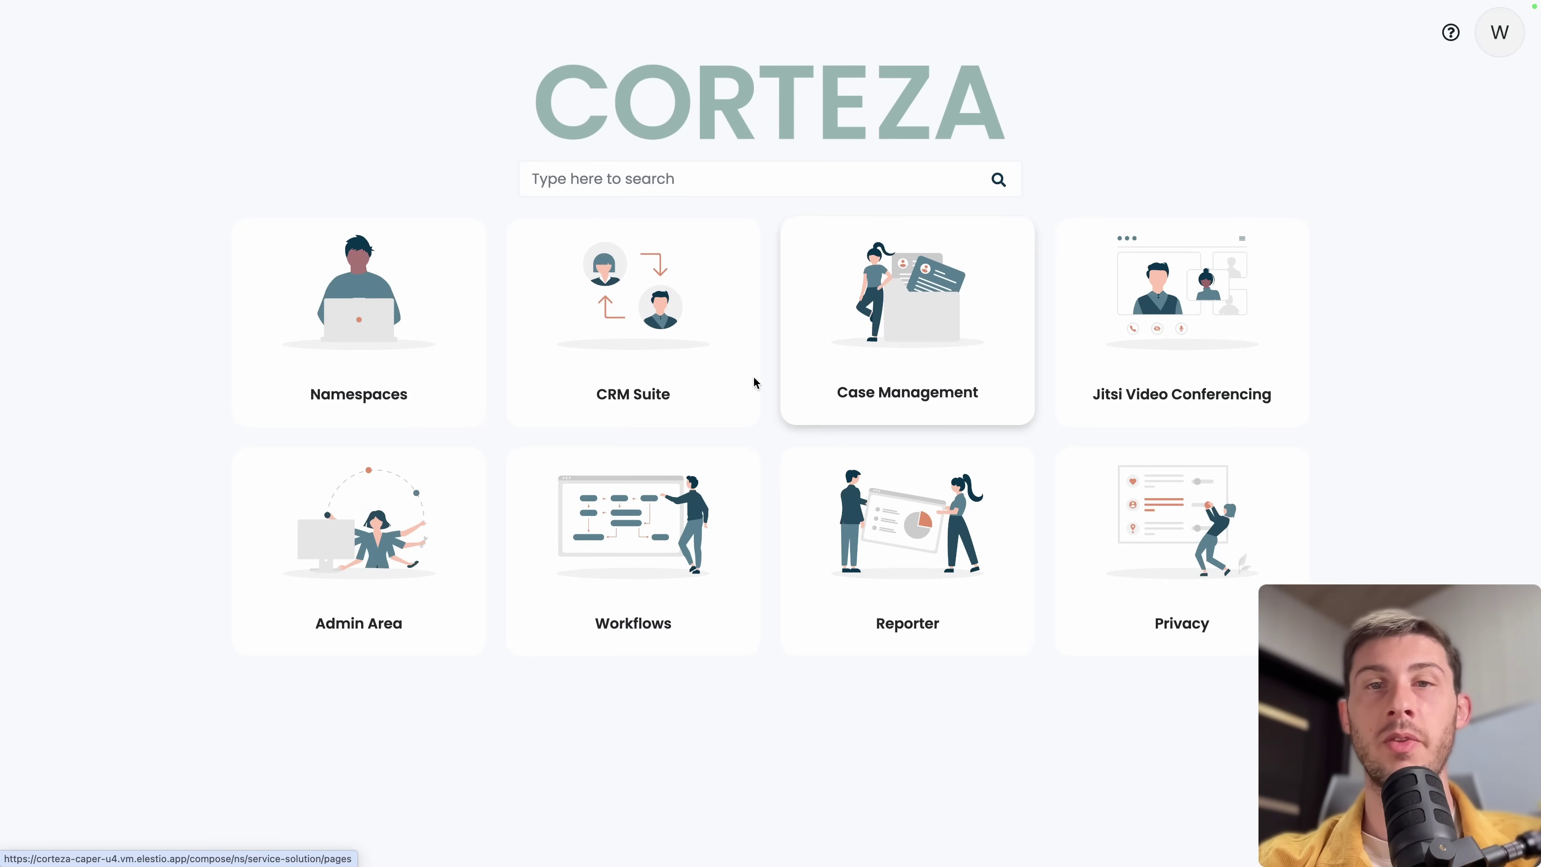
pyautogui.click(352, 331)
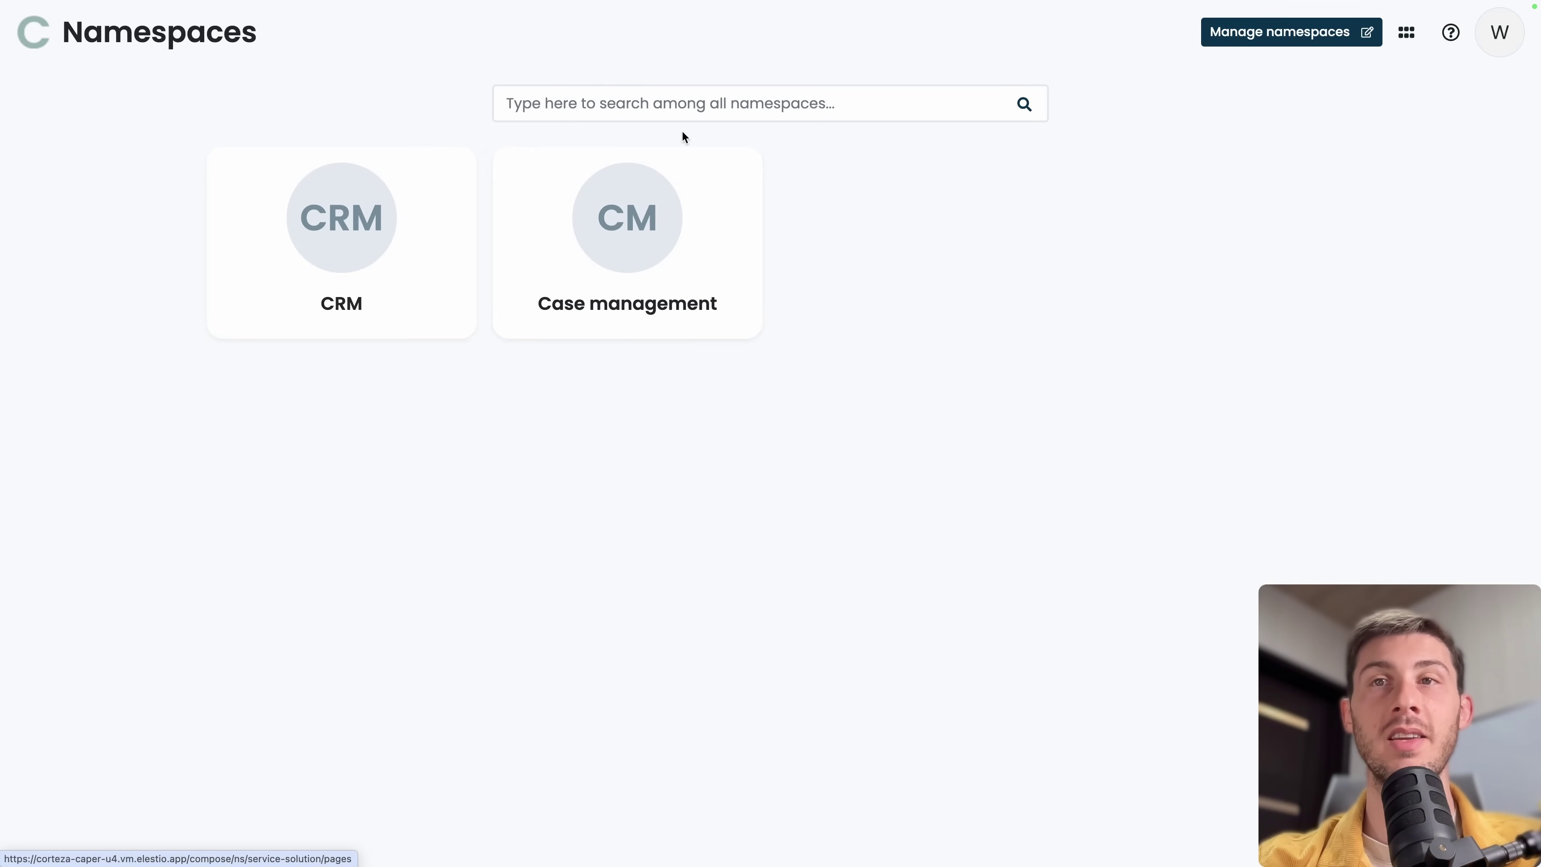
# Save a new namespace 'Demo App', short name 'demo', enabled on the app list, with a logo image.
pyautogui.click(1321, 37)
pyautogui.click(382, 118)
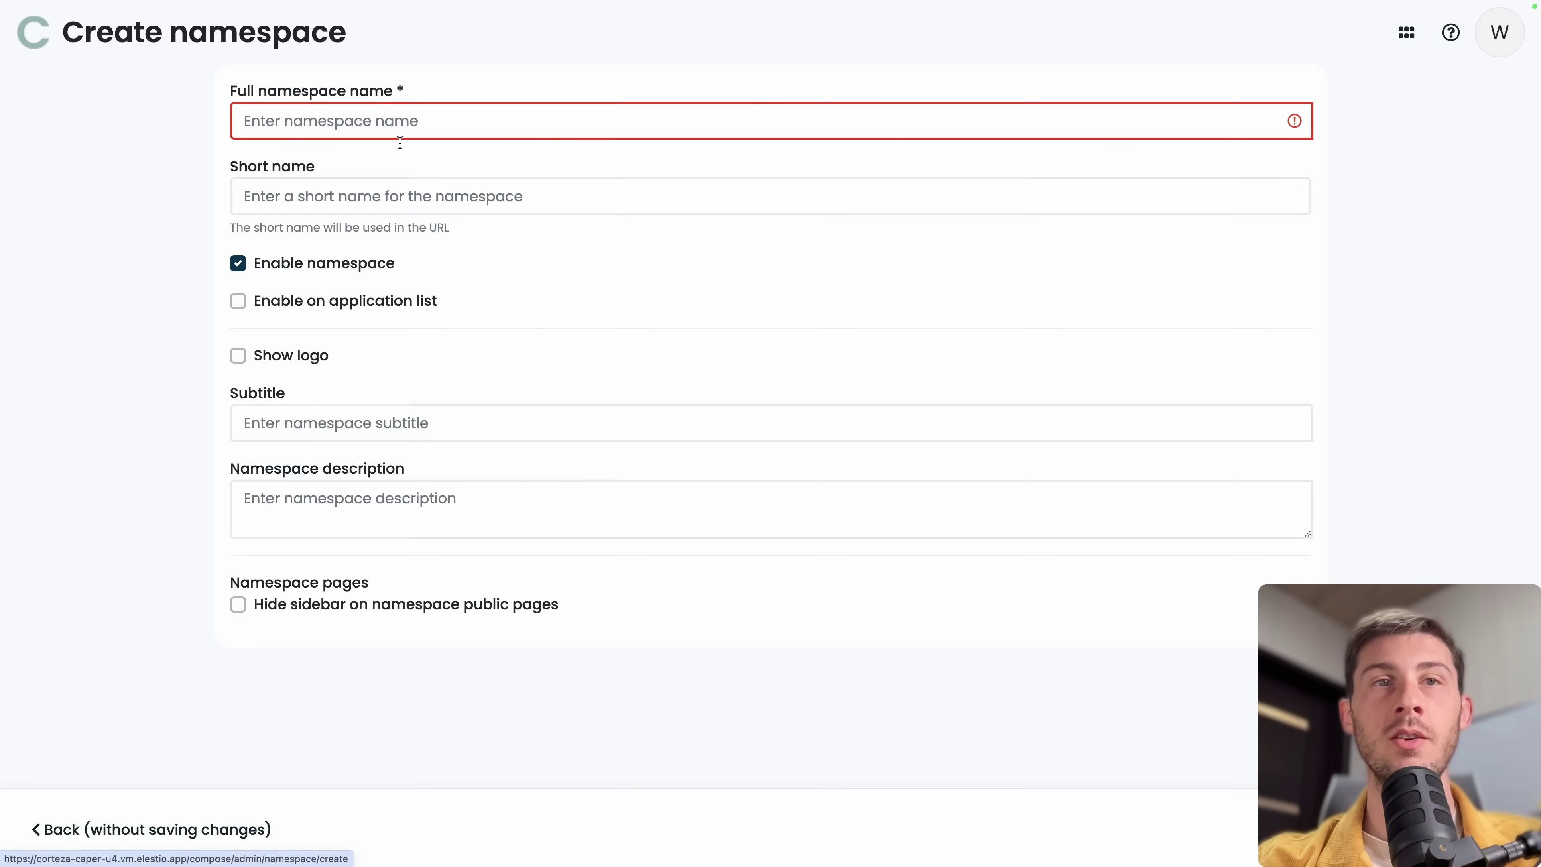
pyautogui.click(1095, 127)
pyautogui.write('De')
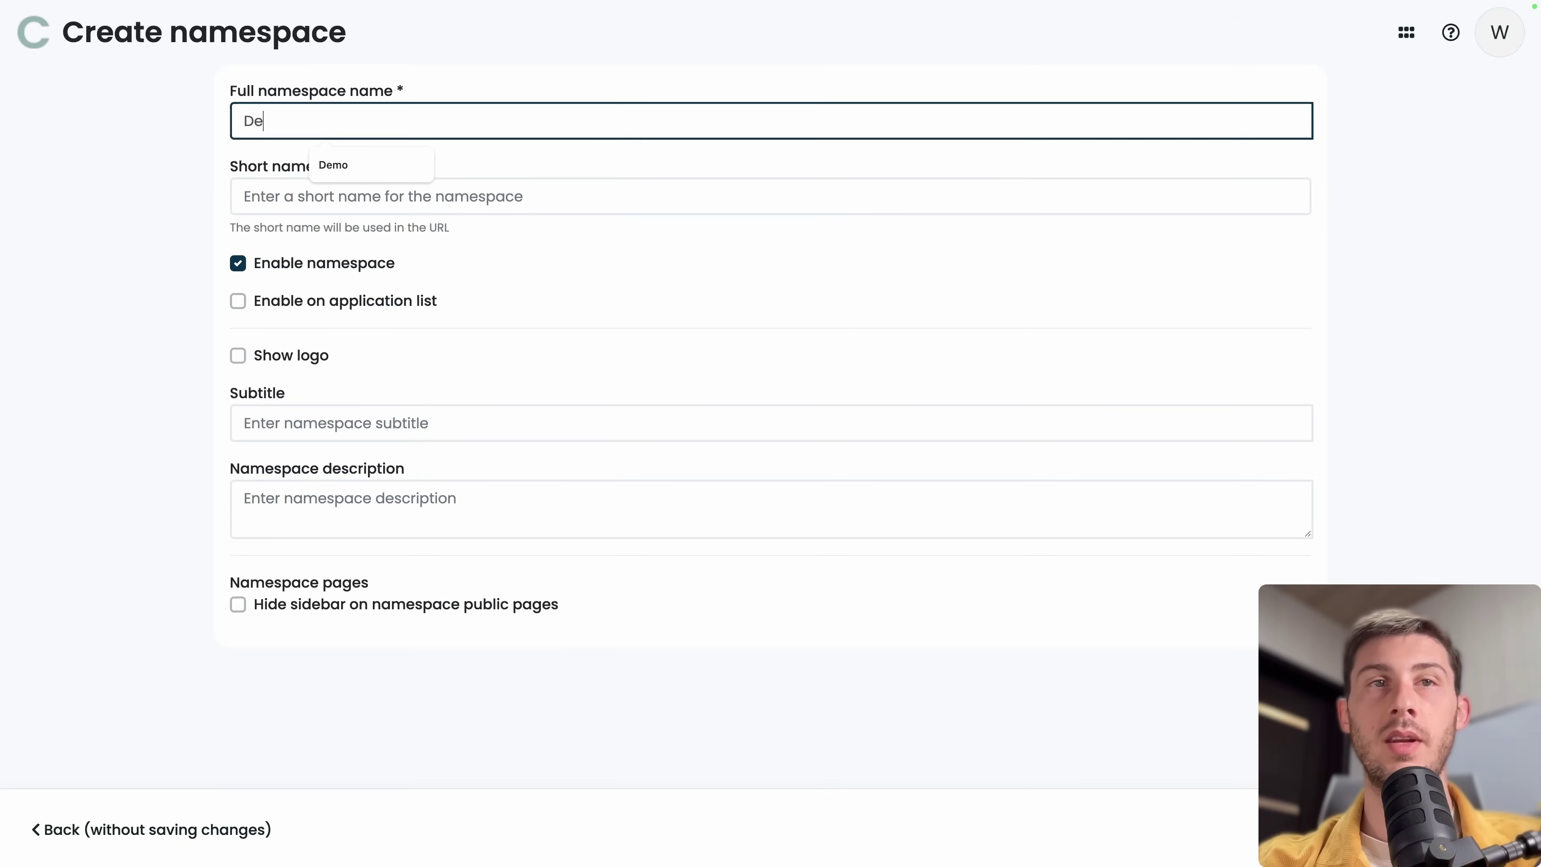
pyautogui.write('mo App')
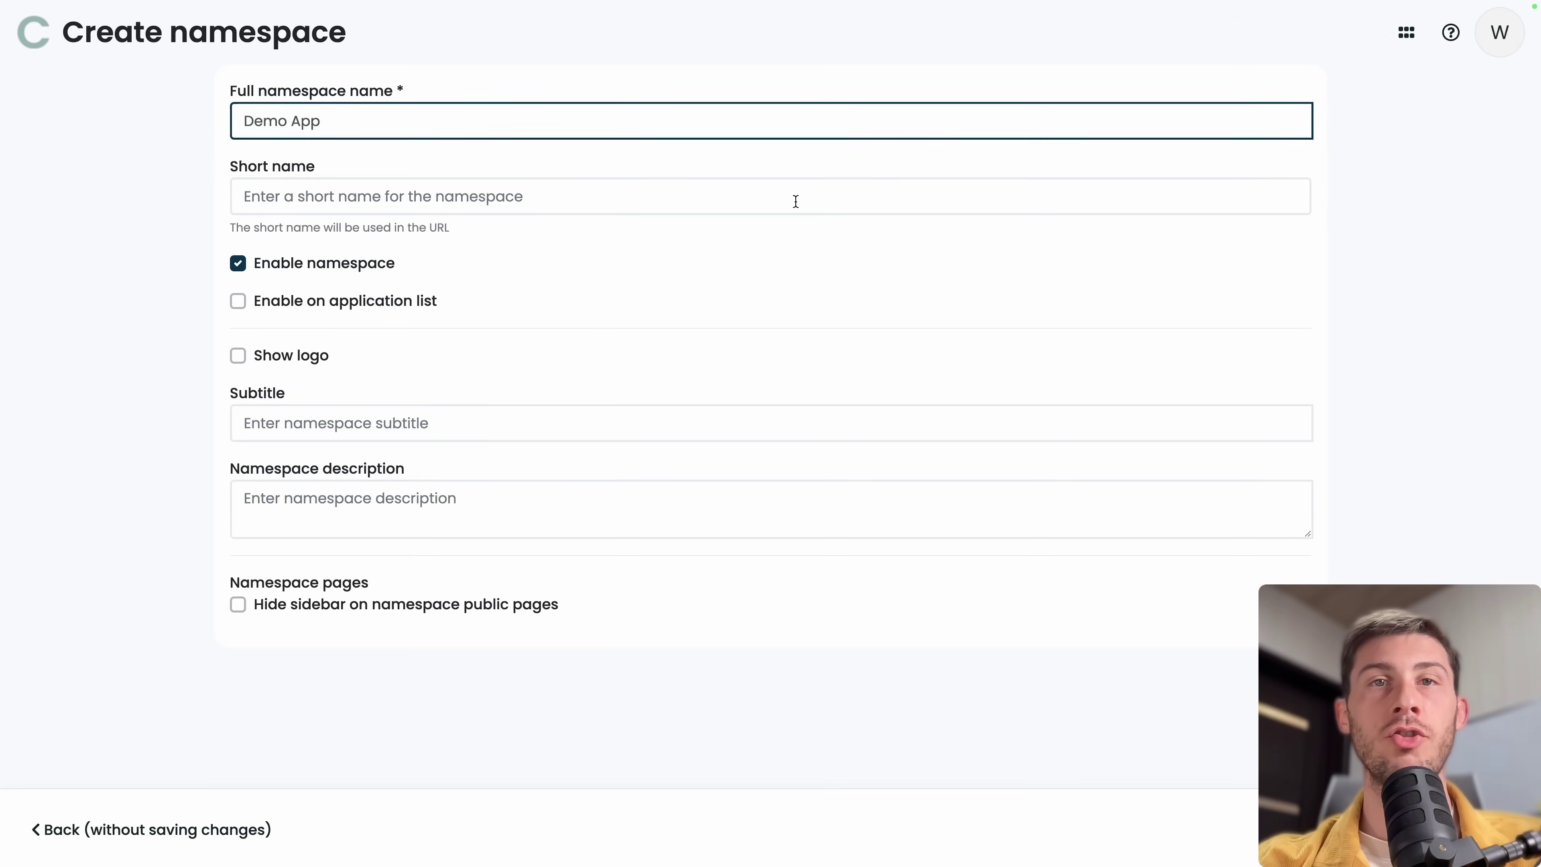
pyautogui.click(794, 196)
pyautogui.write('demo')
pyautogui.click(141, 375)
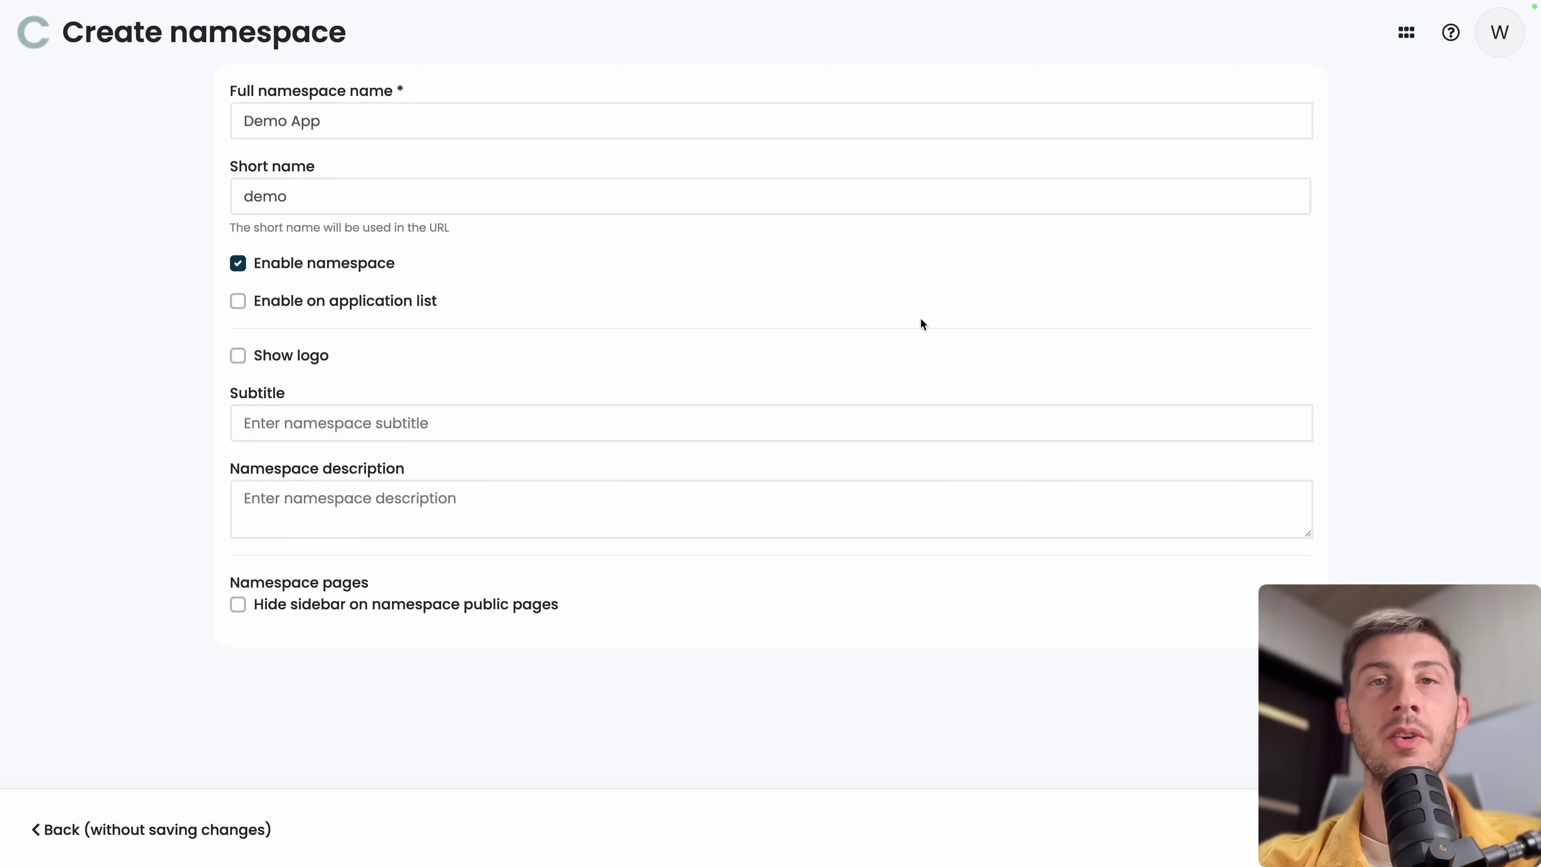
pyautogui.click(238, 303)
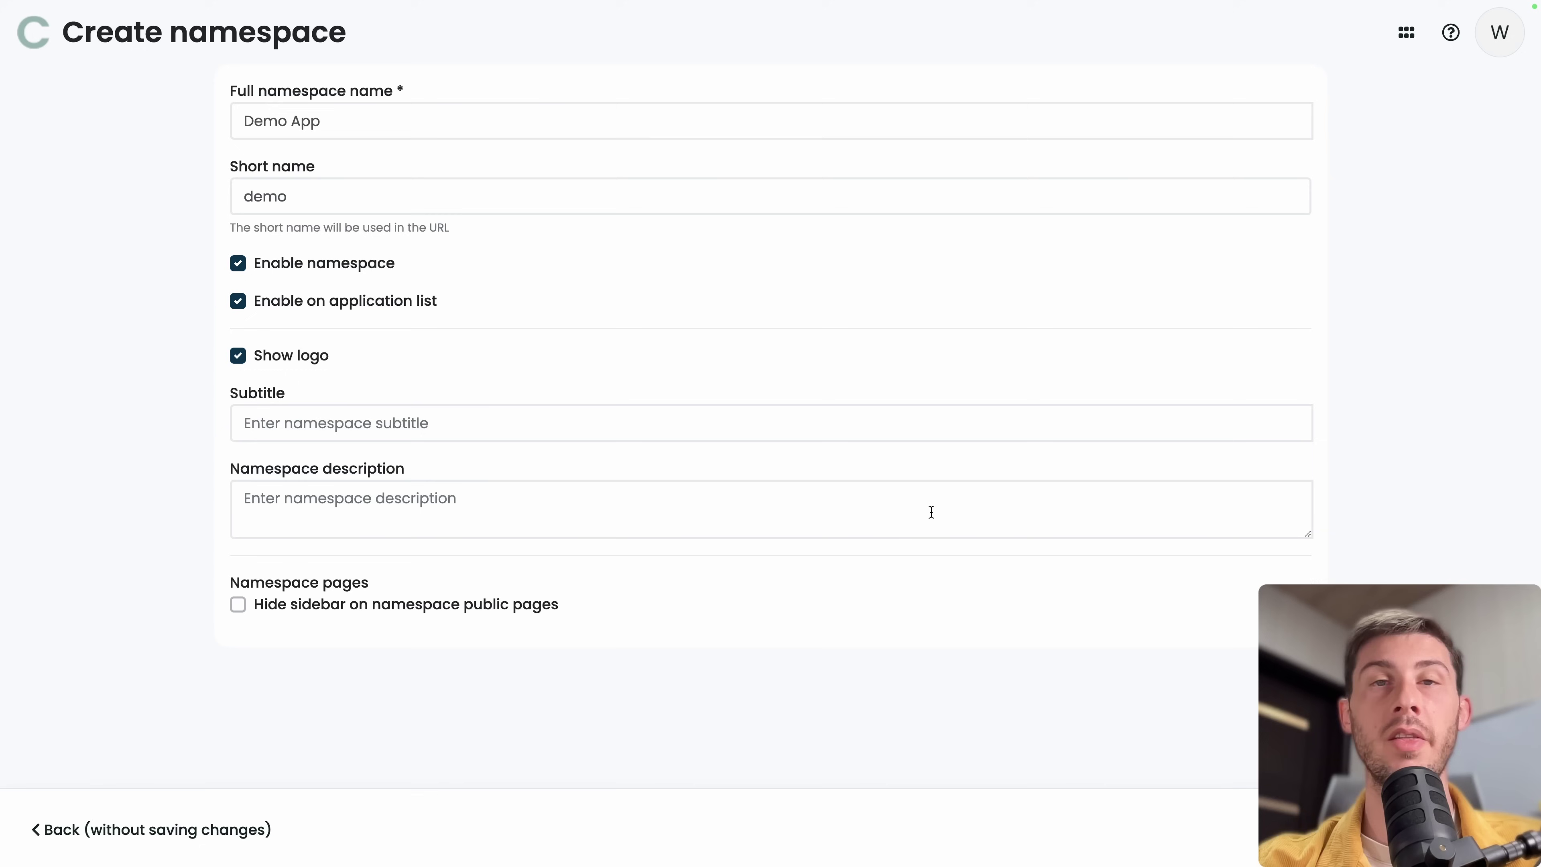
pyautogui.click(1480, 829)
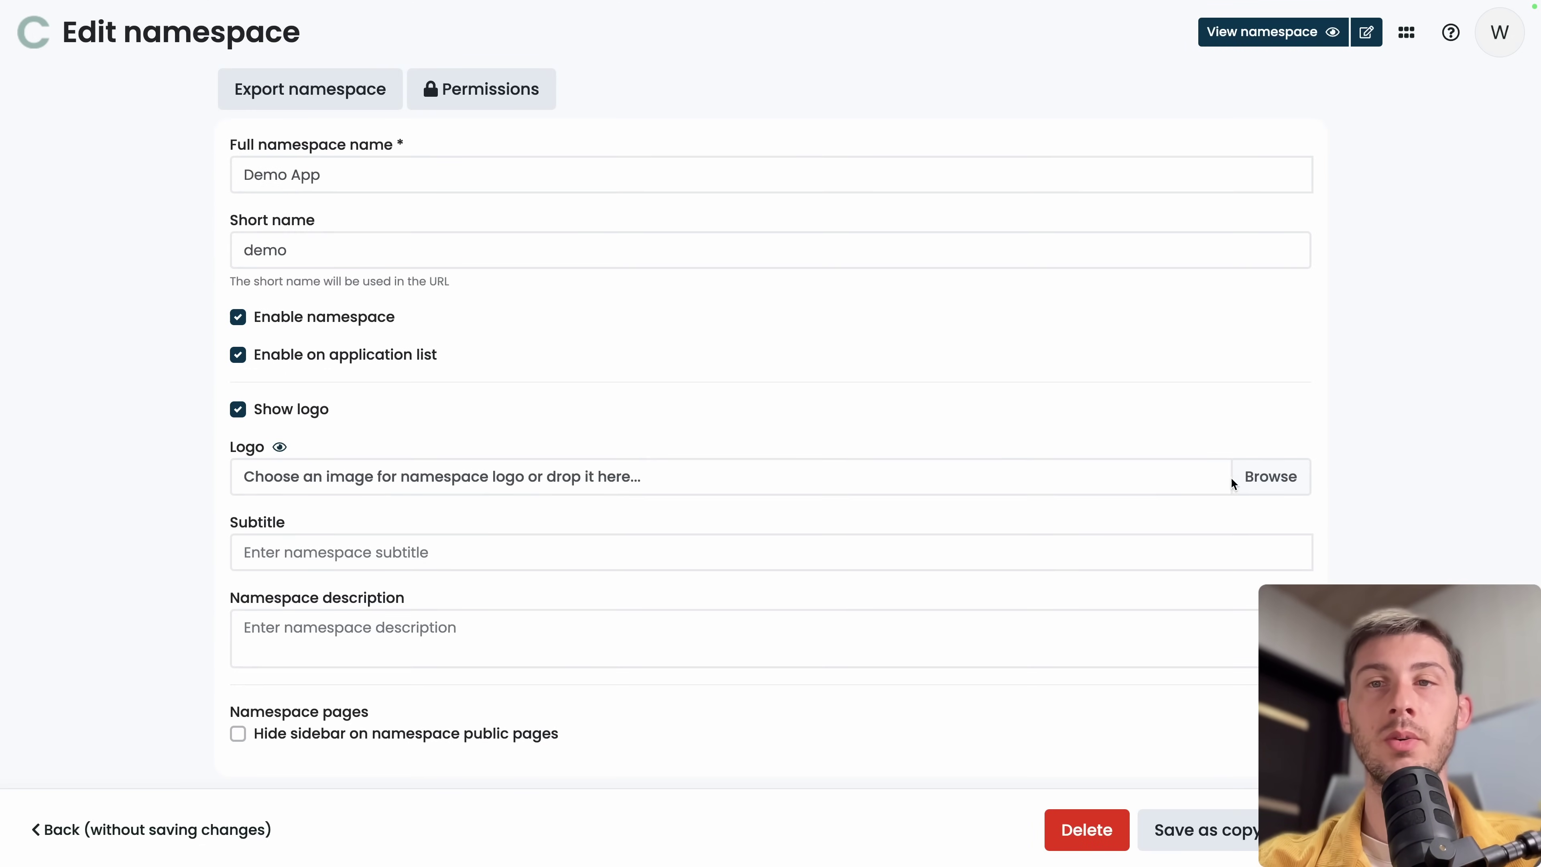
pyautogui.click(1267, 481)
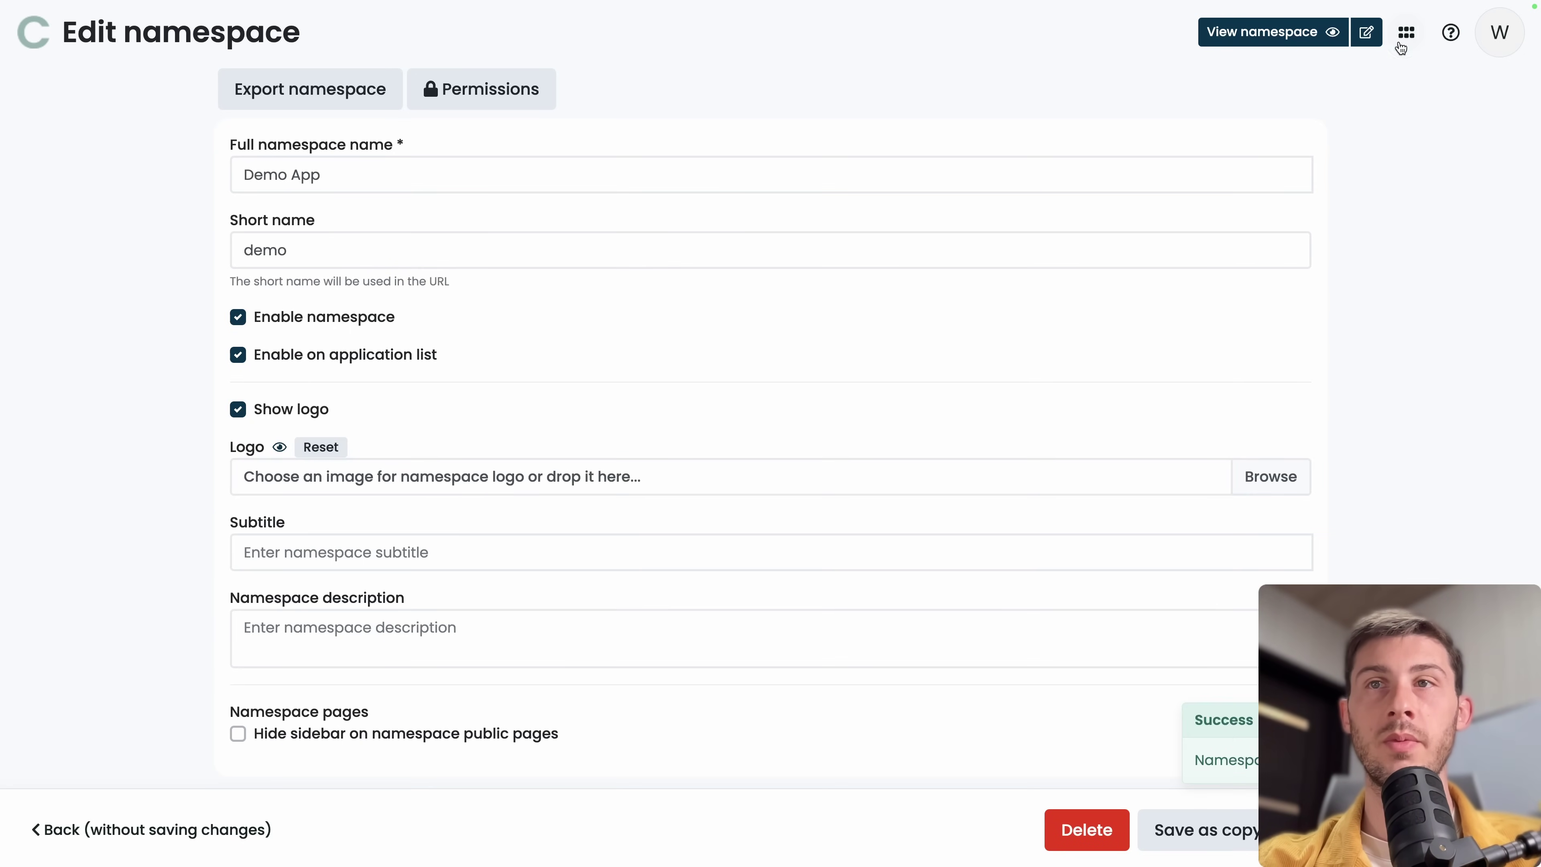
pyautogui.click(1400, 44)
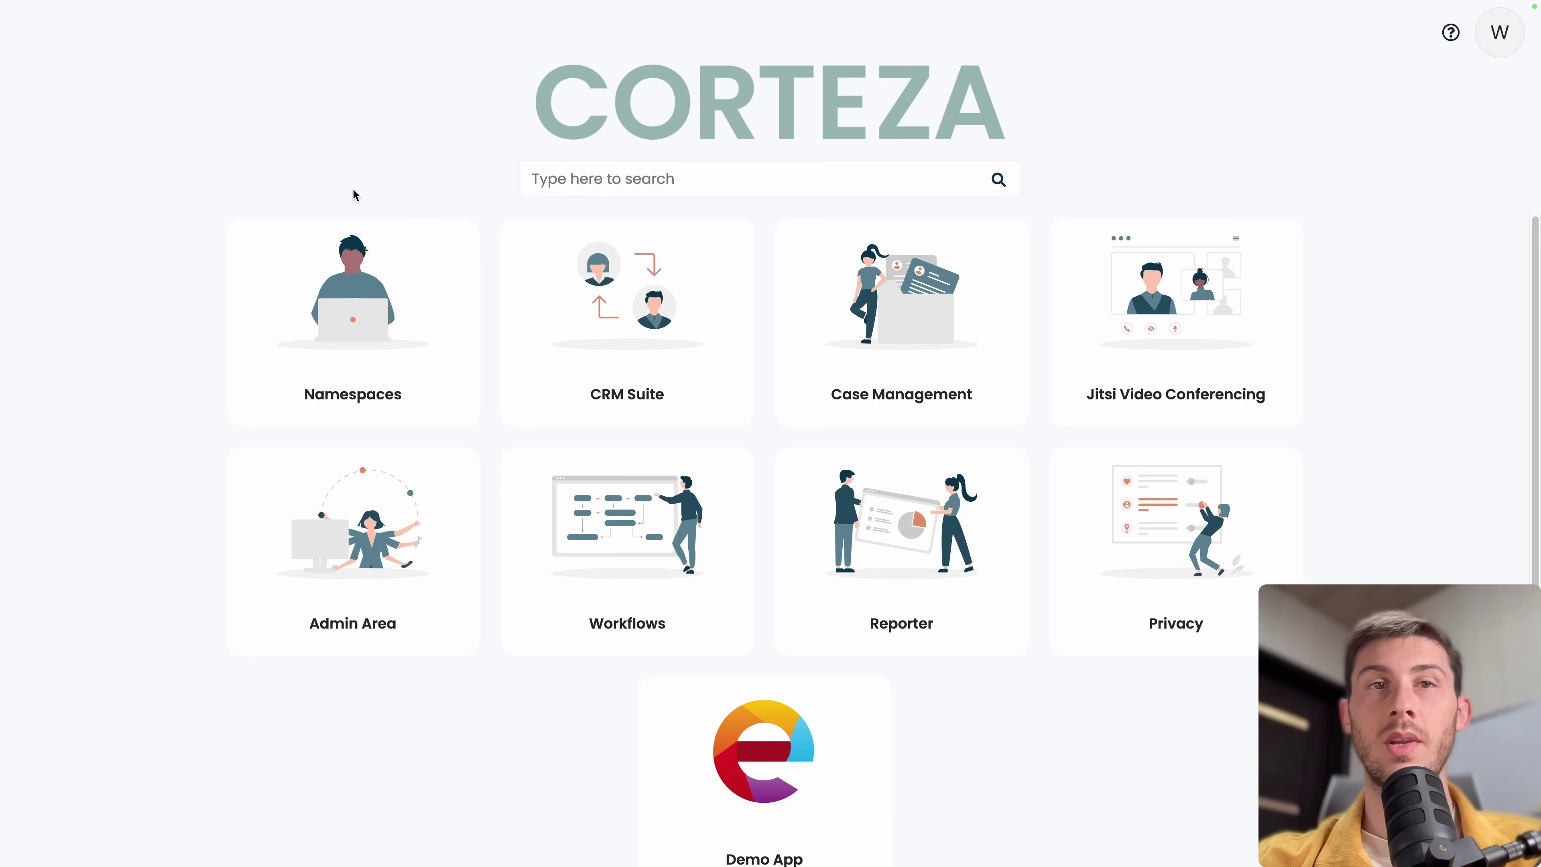
# Open the Demo App namespace card from the app launcher.
pyautogui.scroll(-1, 513, 482)
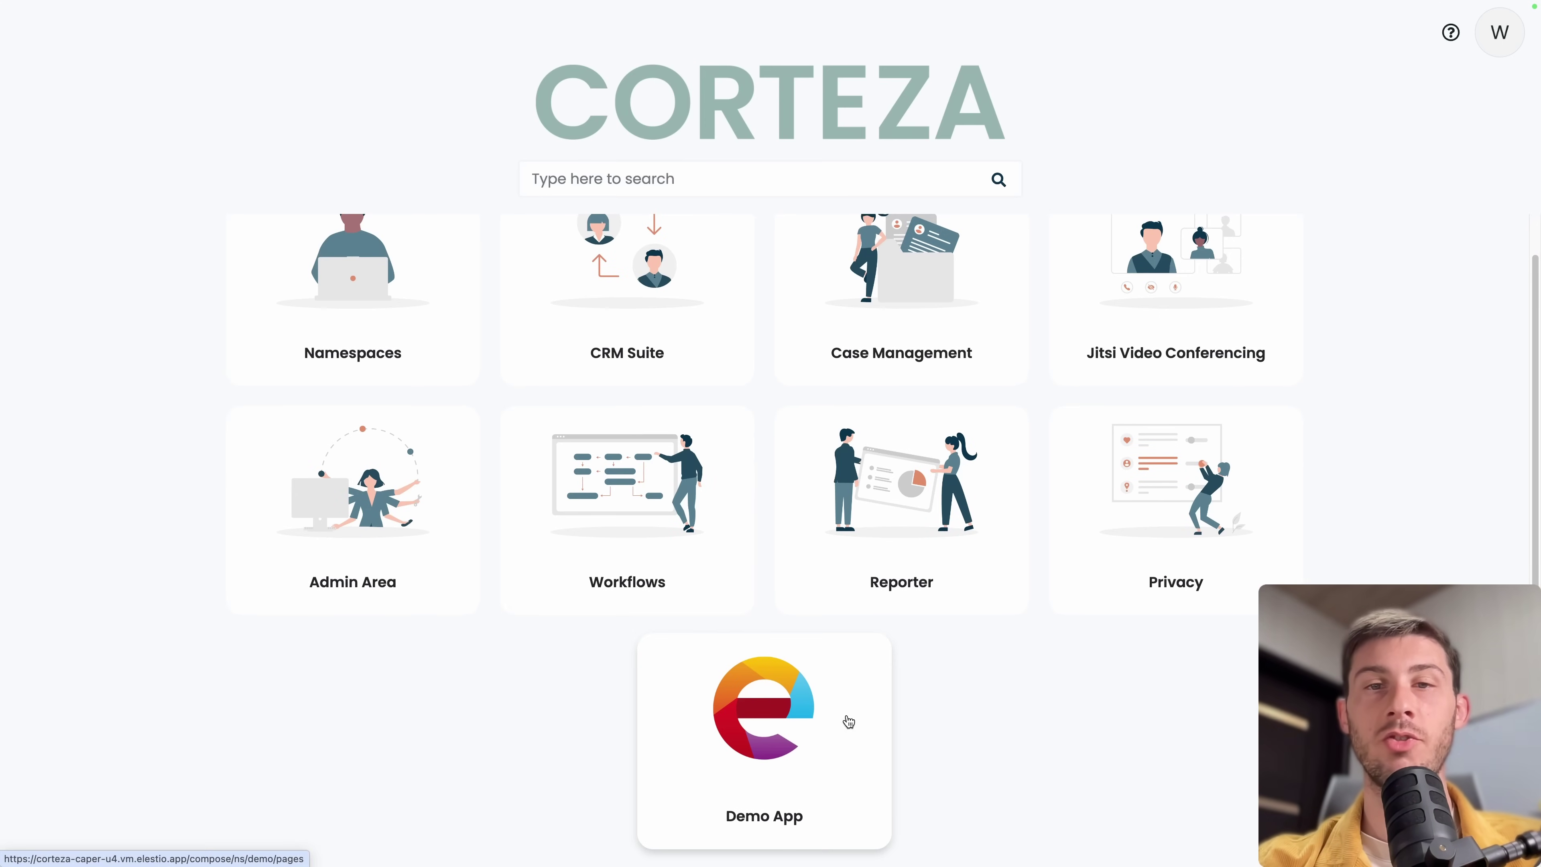
pyautogui.click(728, 718)
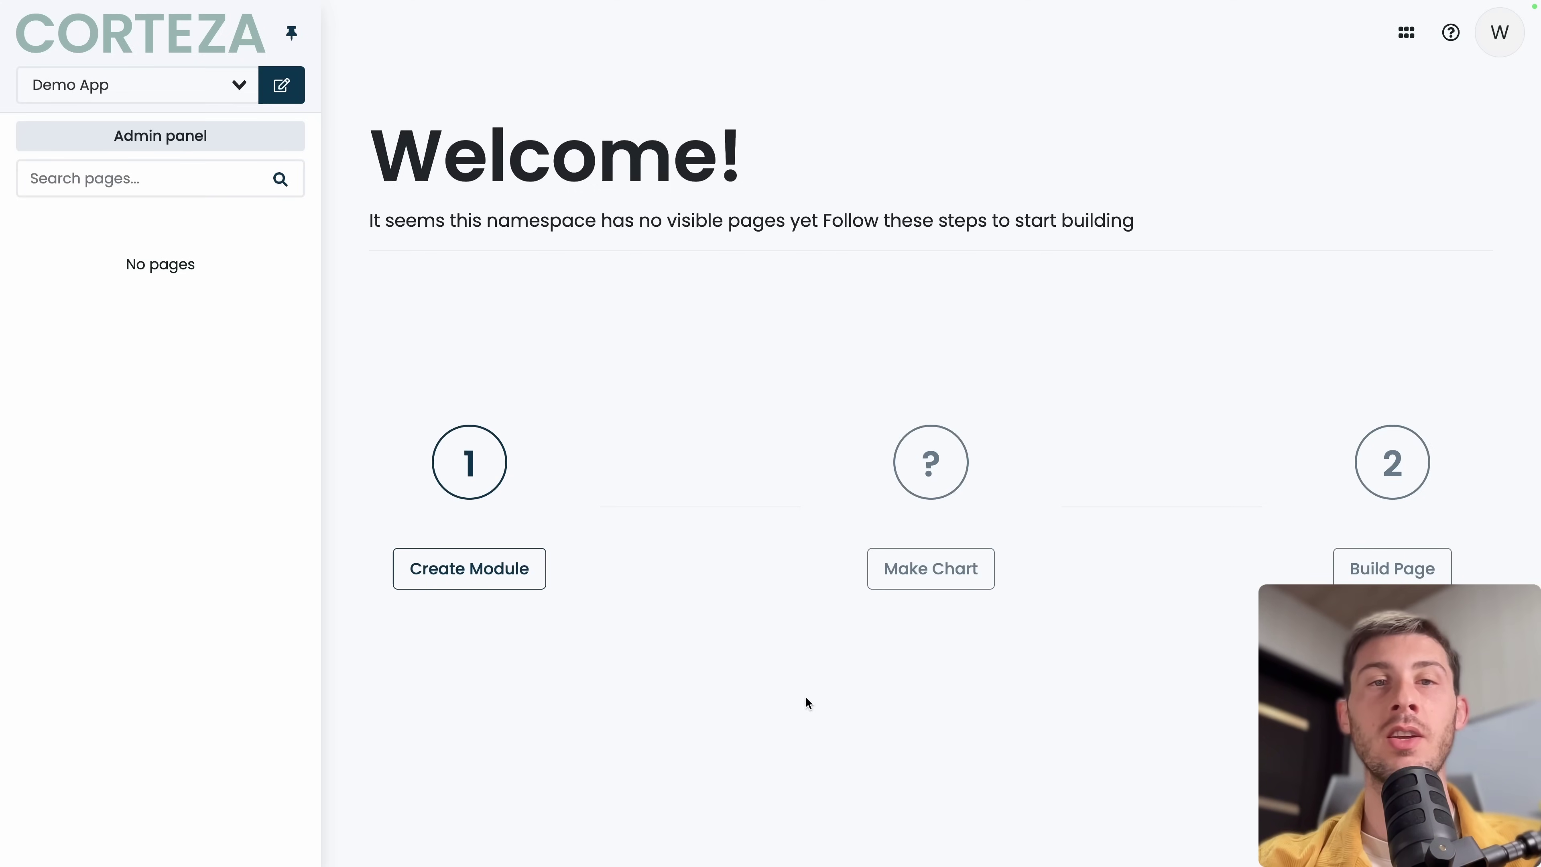
# Start Demo Module and add firstName and lastName fields after Sample.
pyautogui.click(514, 579)
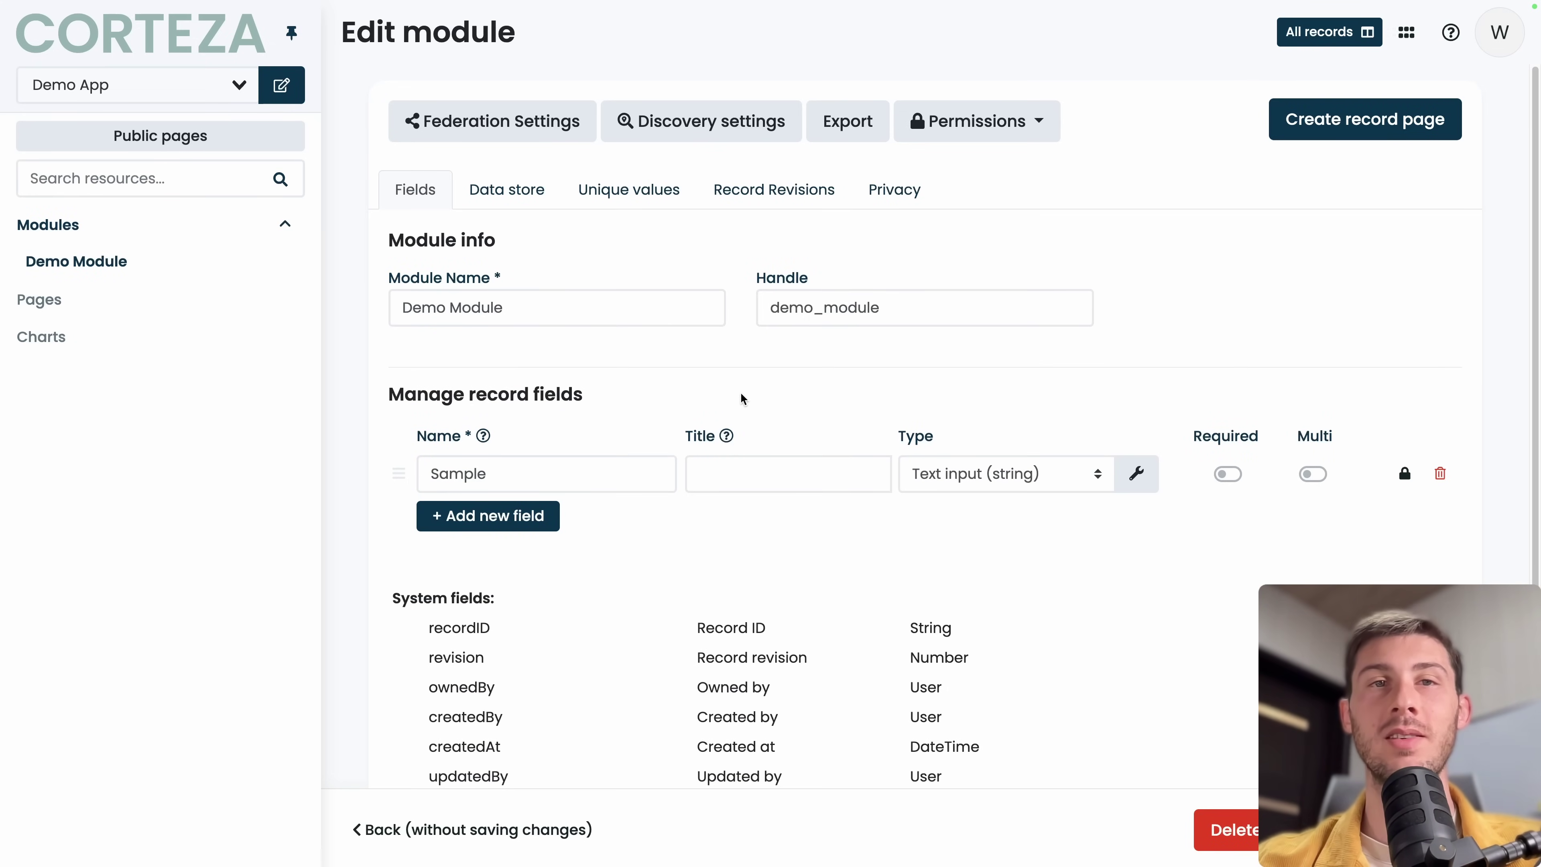
pyautogui.moveTo(513, 299); pyautogui.dragTo(389, 315)
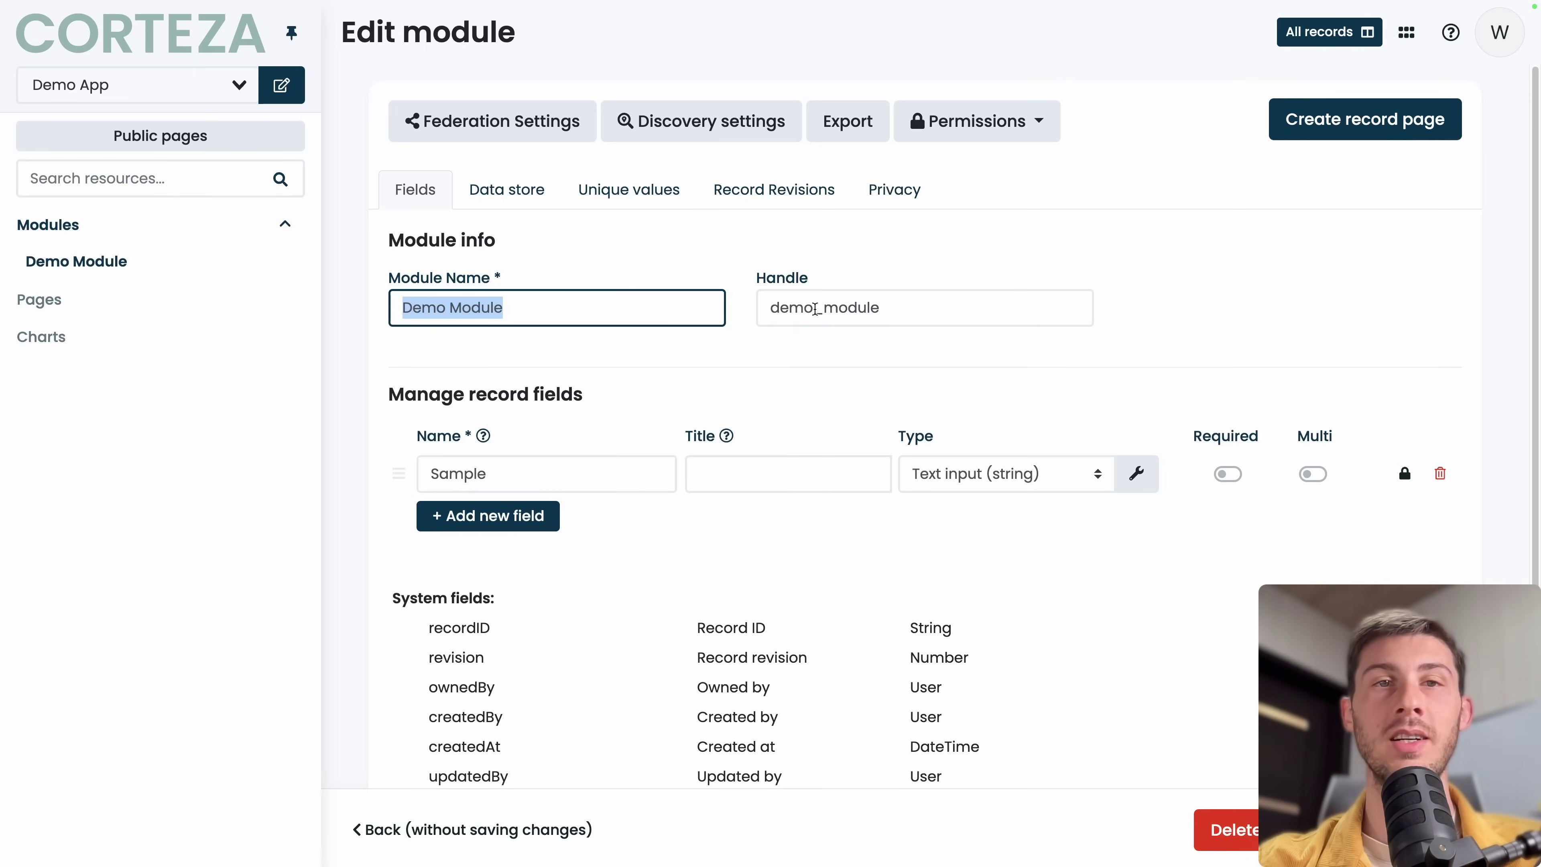
pyautogui.click(486, 477)
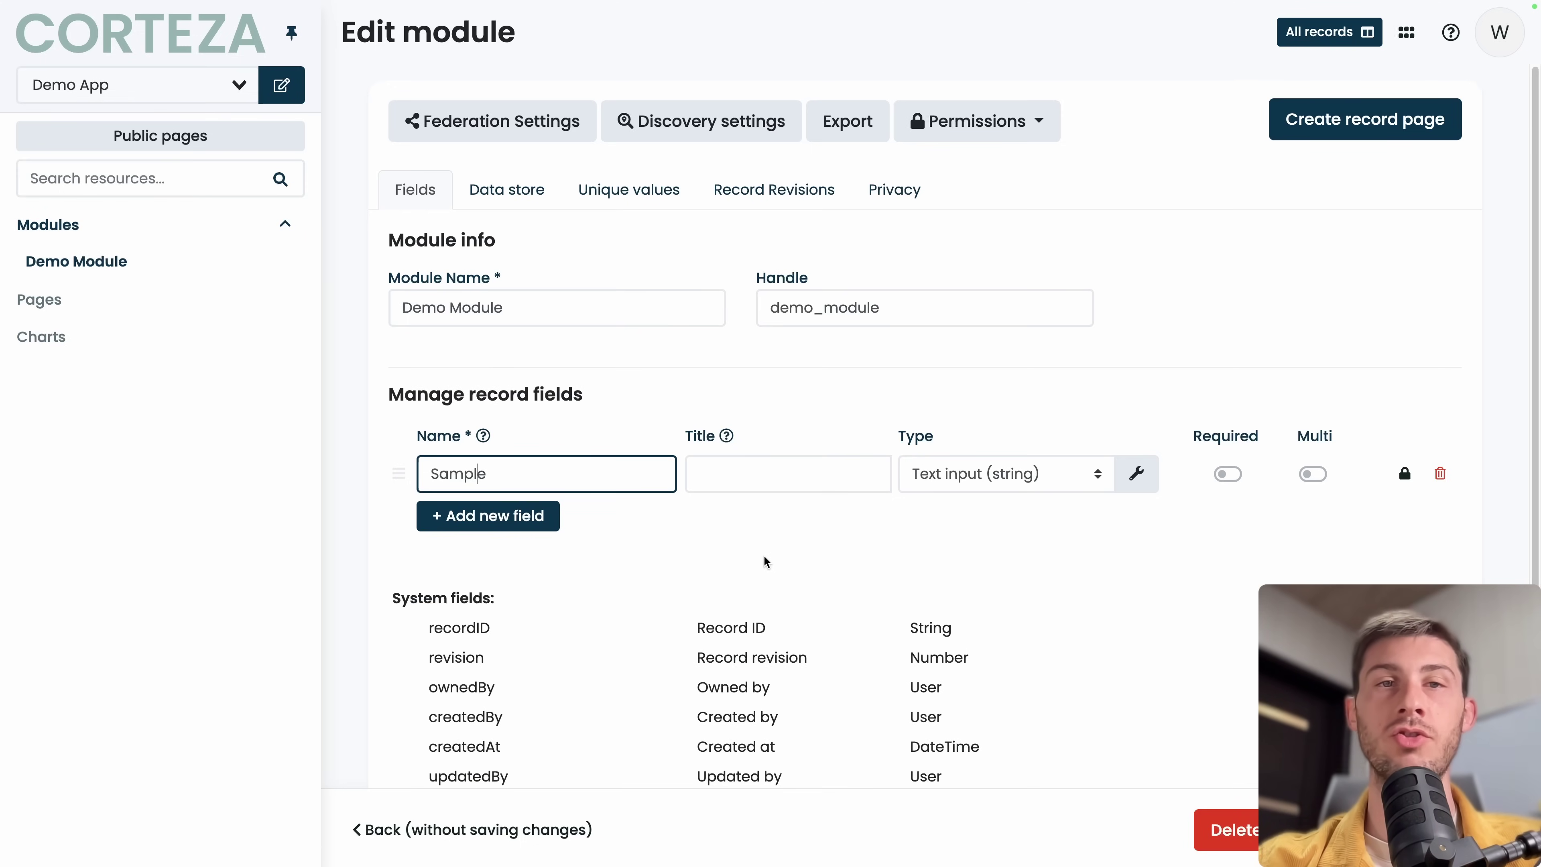
pyautogui.click(523, 519)
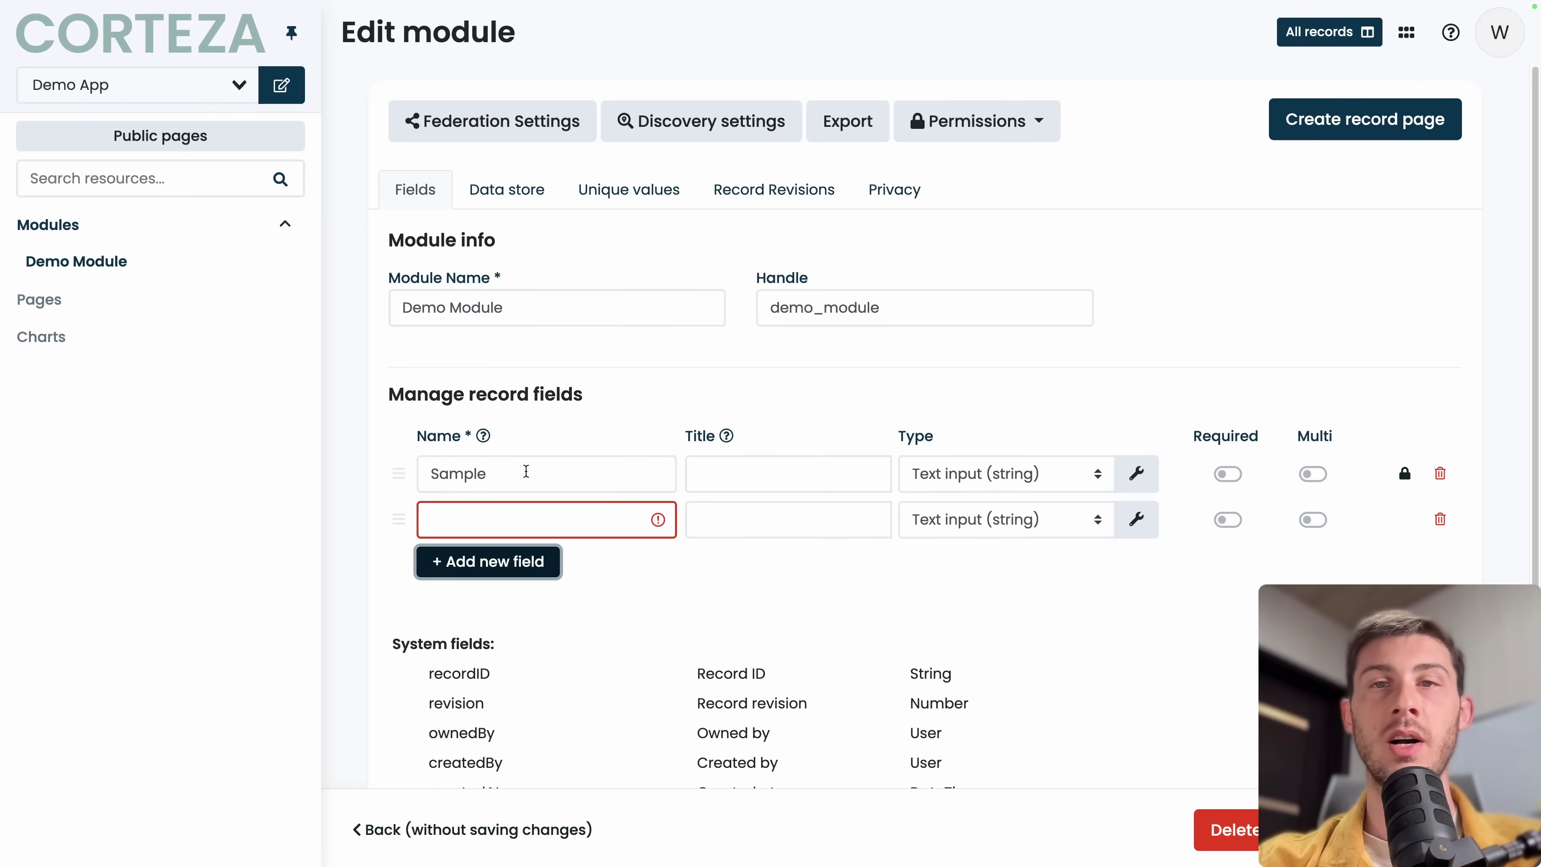
pyautogui.click(532, 515)
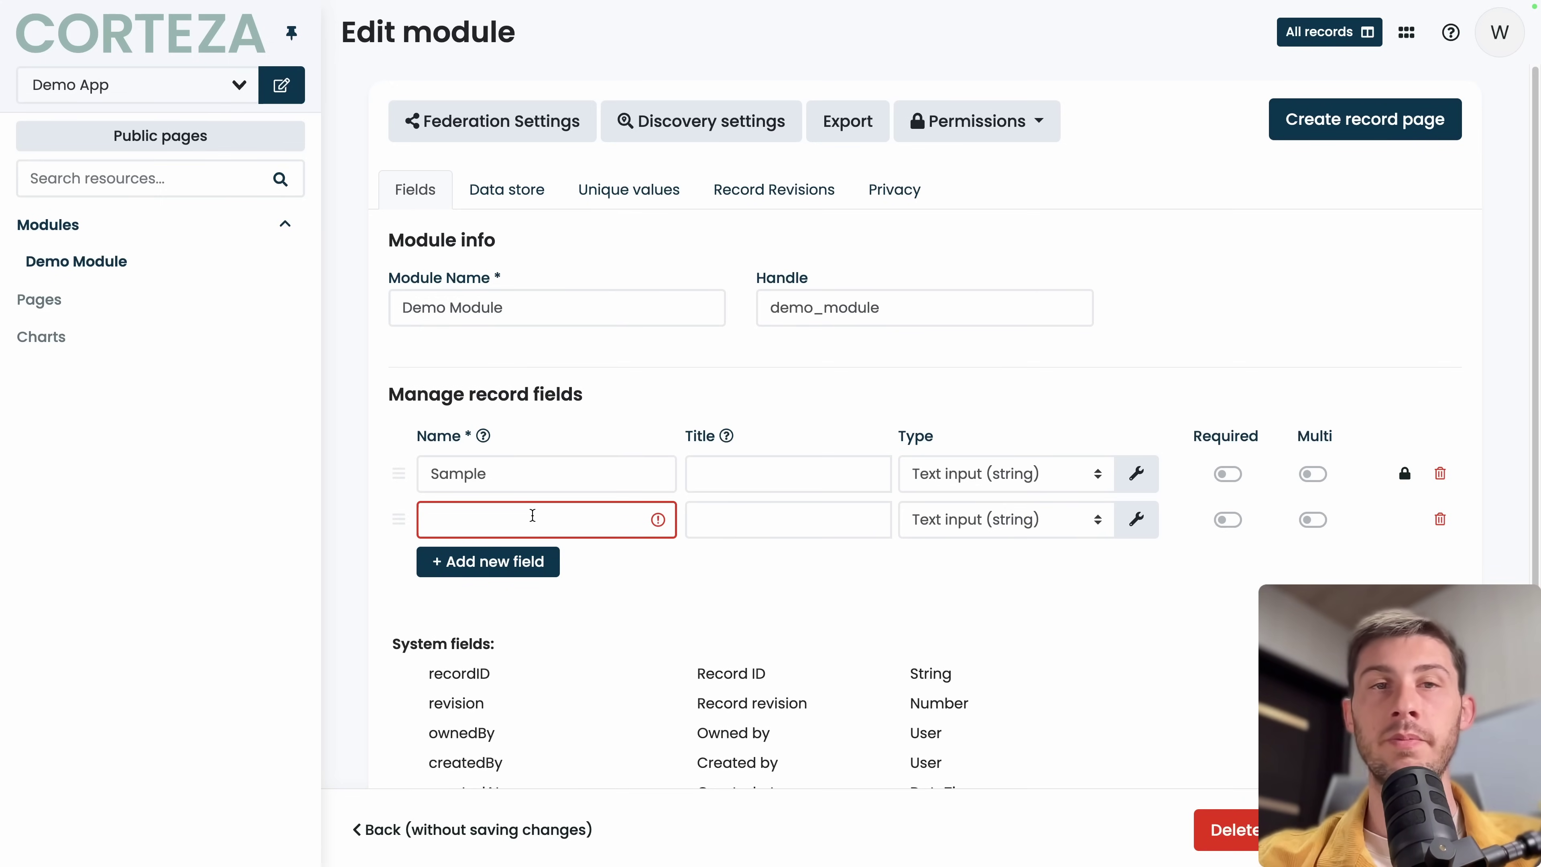
pyautogui.write('firstName')
pyautogui.click(494, 561)
pyautogui.click(492, 574)
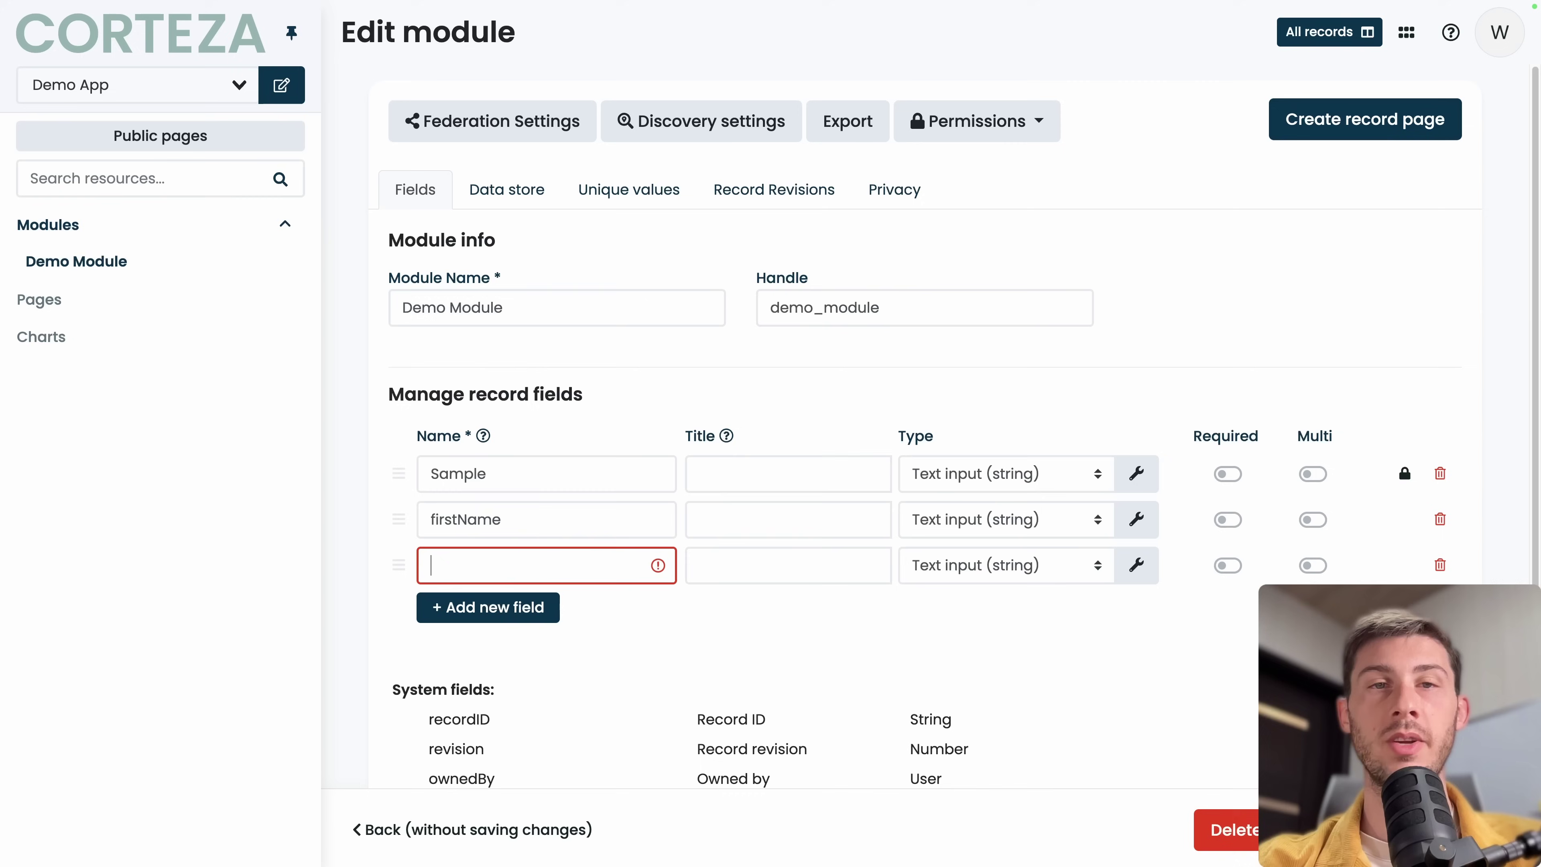
pyautogui.write('lastName')
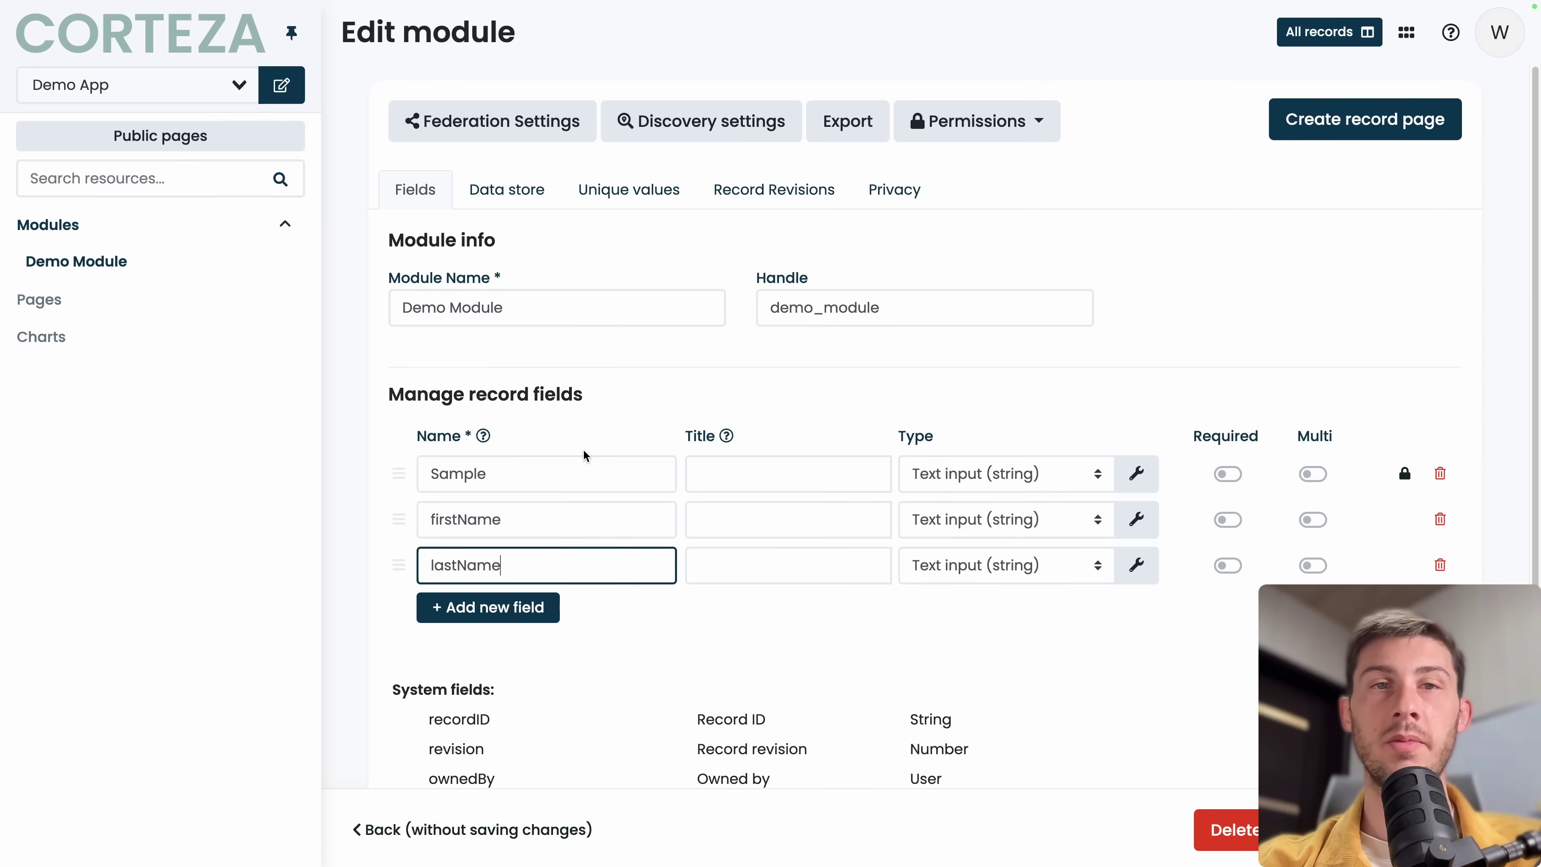
pyautogui.moveTo(486, 440)
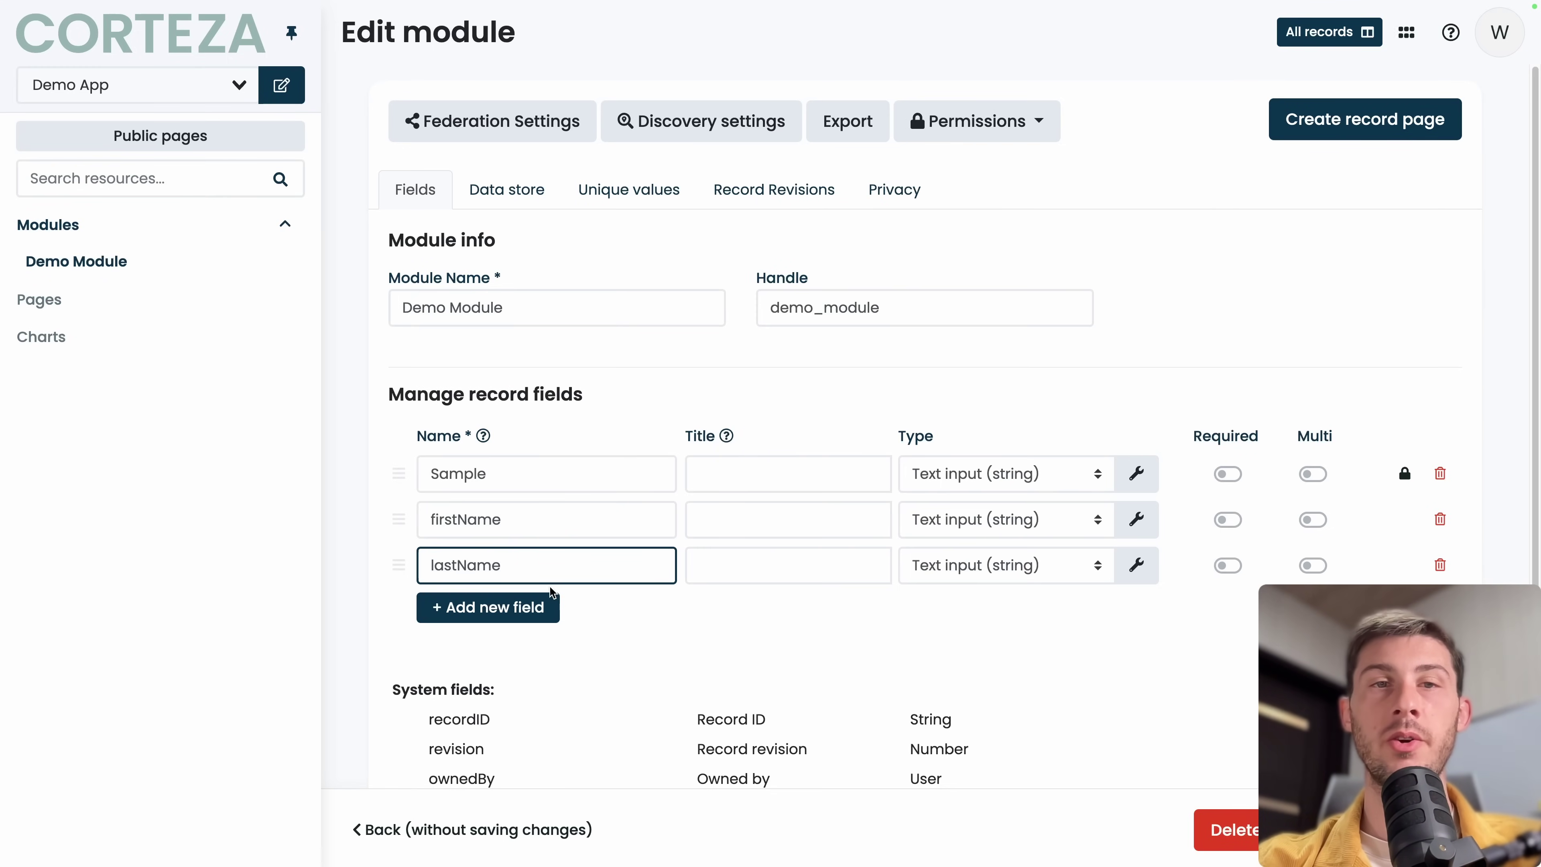
# Add a creationDate field of type Date and time, then begin deleting it.
pyautogui.click(516, 609)
pyautogui.write('cr')
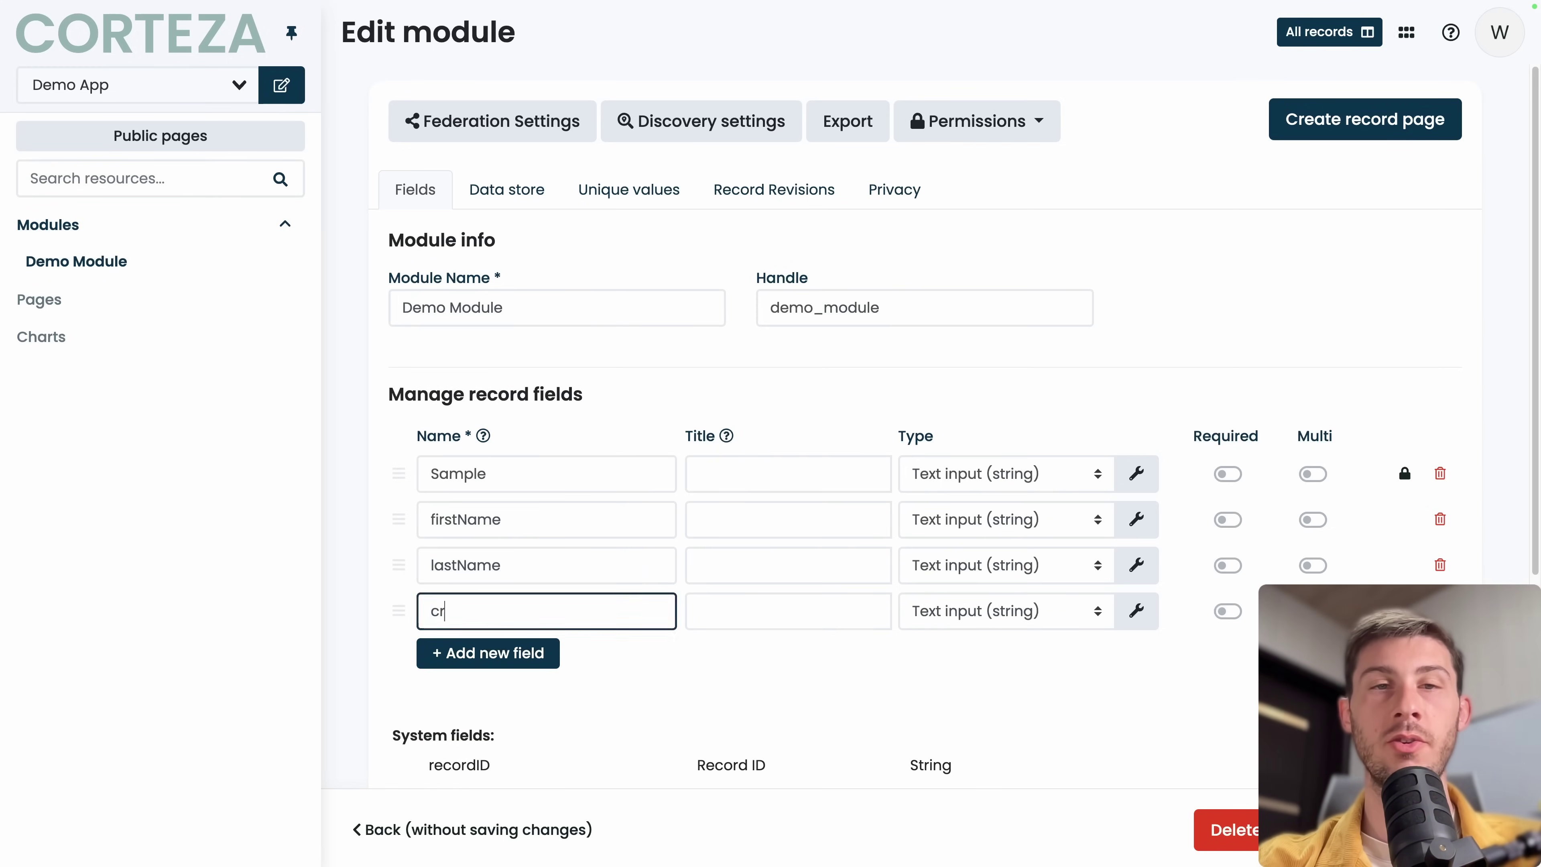
pyautogui.write('eationDate')
pyautogui.click(1009, 613)
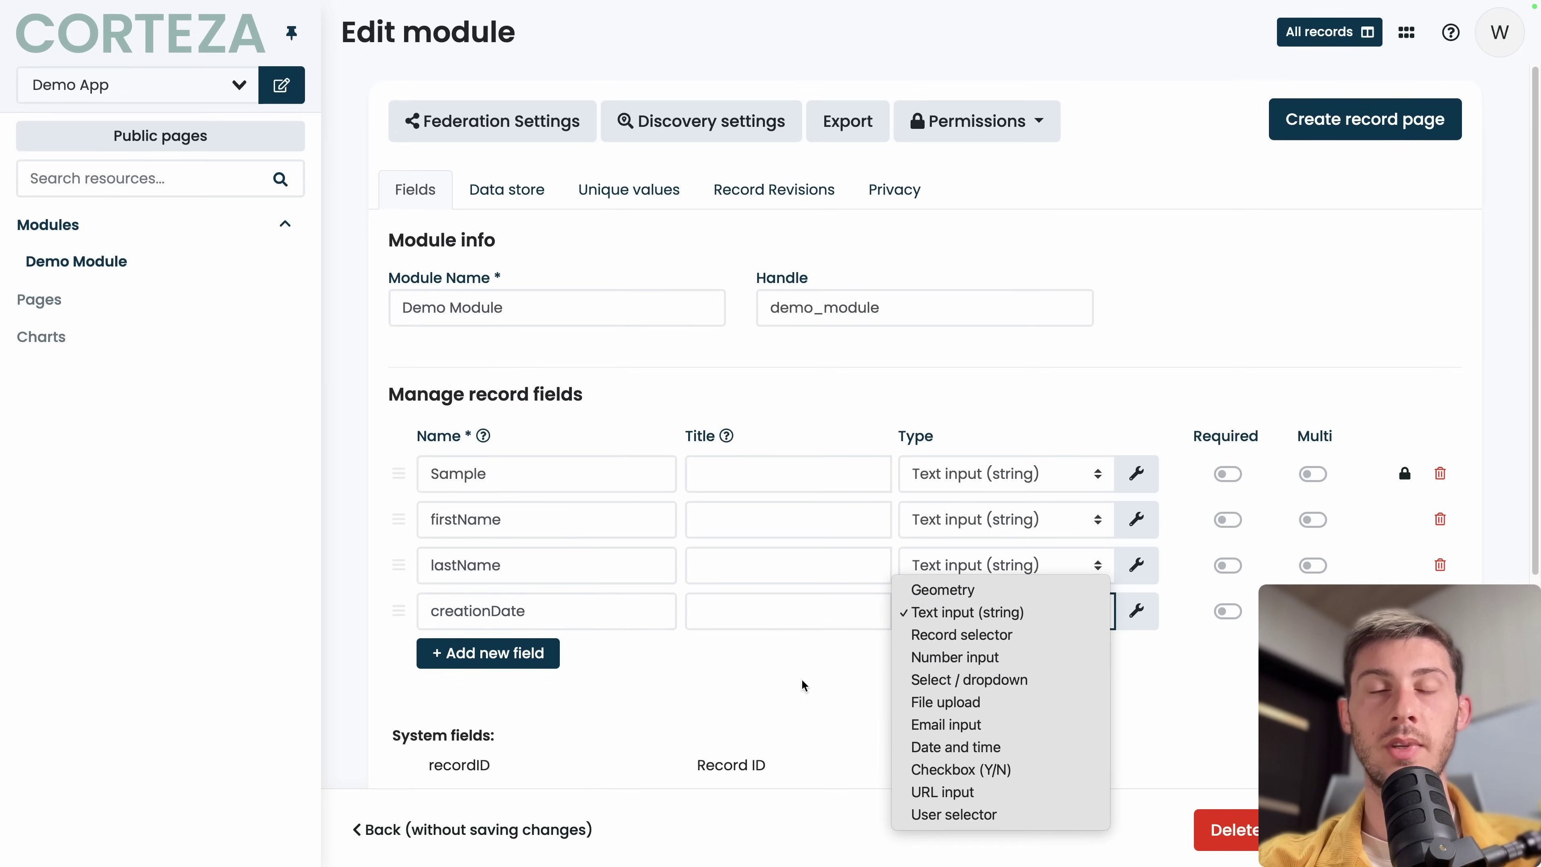
pyautogui.click(904, 743)
pyautogui.scroll(-3, 902, 682)
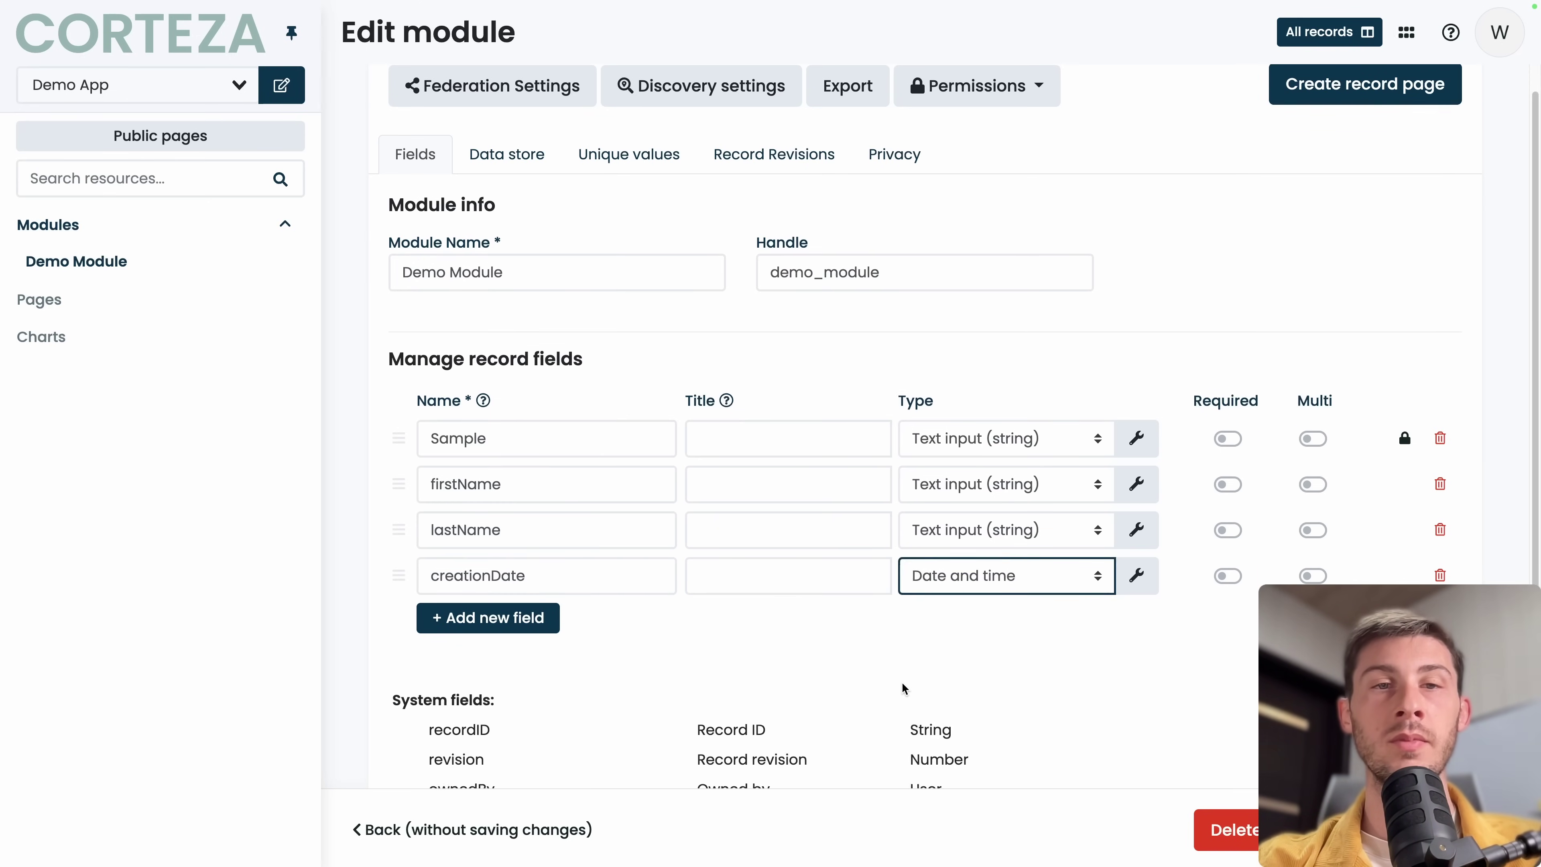
pyautogui.scroll(-1, 902, 682)
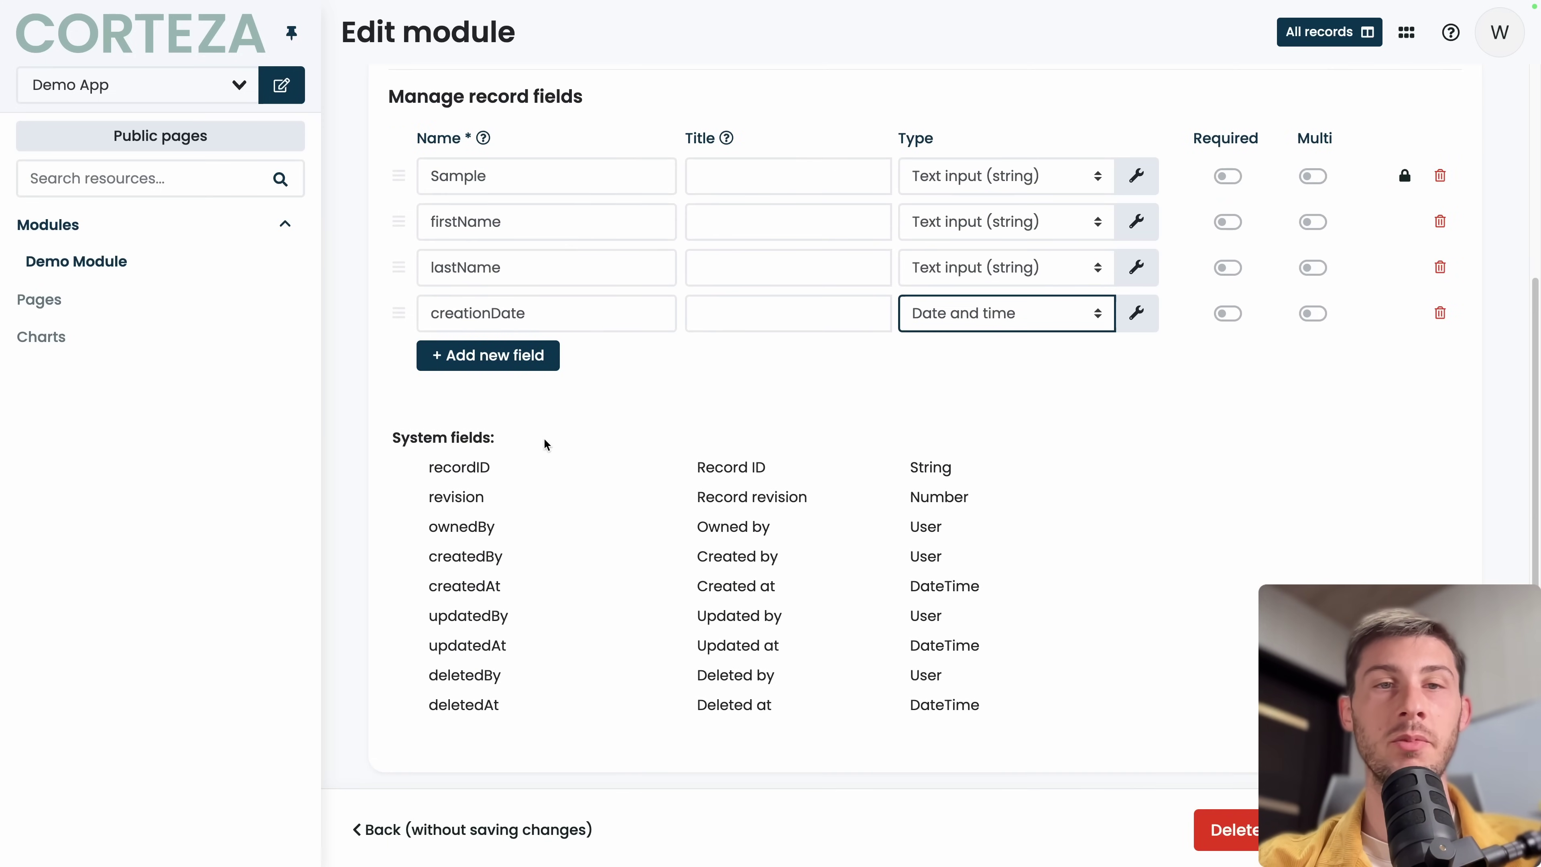
pyautogui.moveTo(415, 587); pyautogui.dragTo(944, 587)
pyautogui.scroll(1, 944, 586)
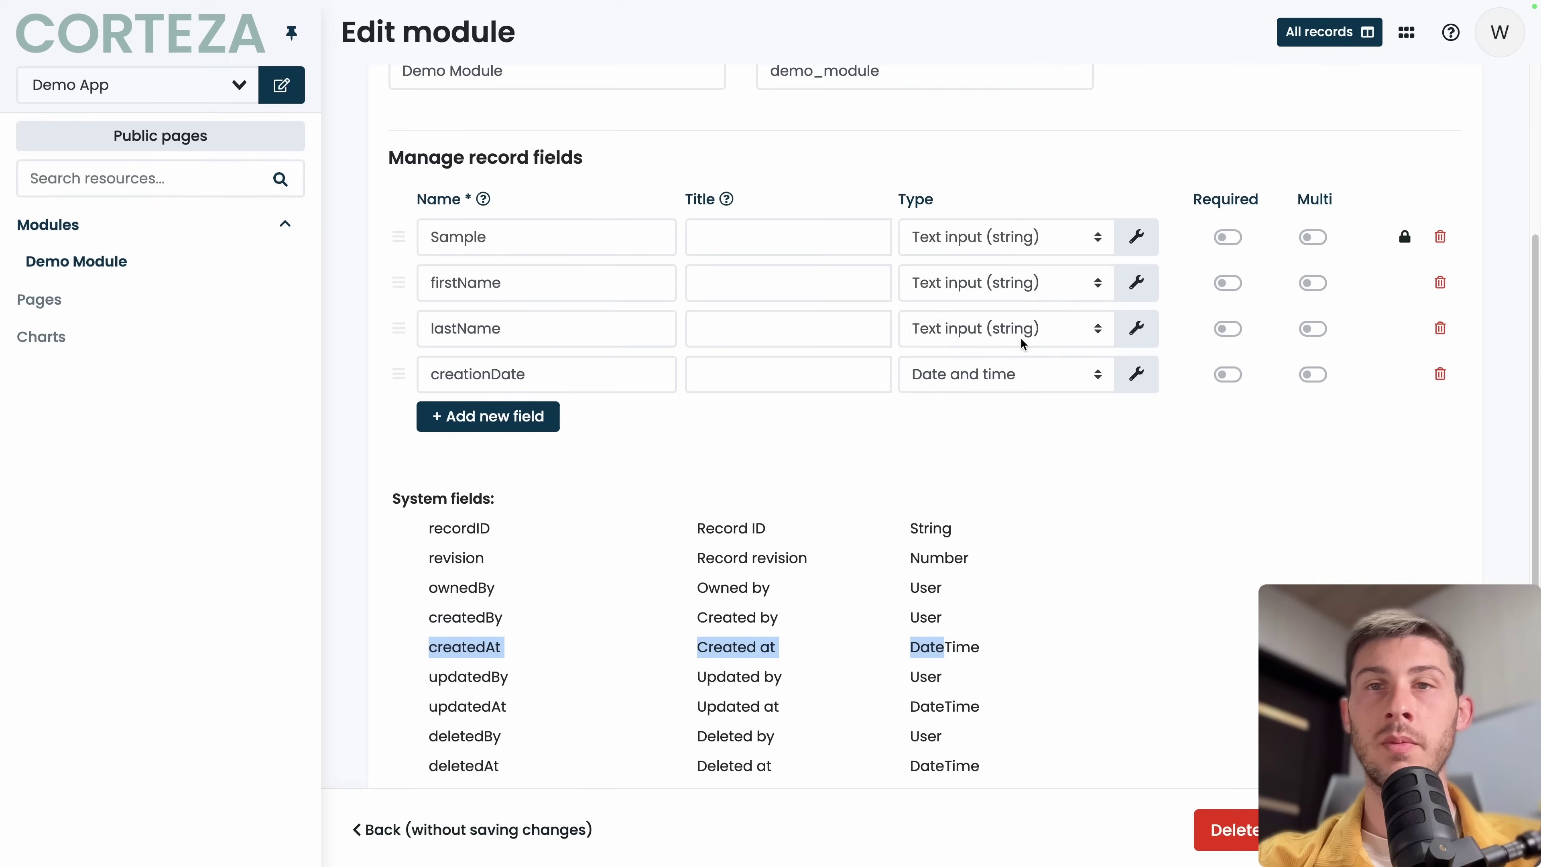
pyautogui.click(959, 384)
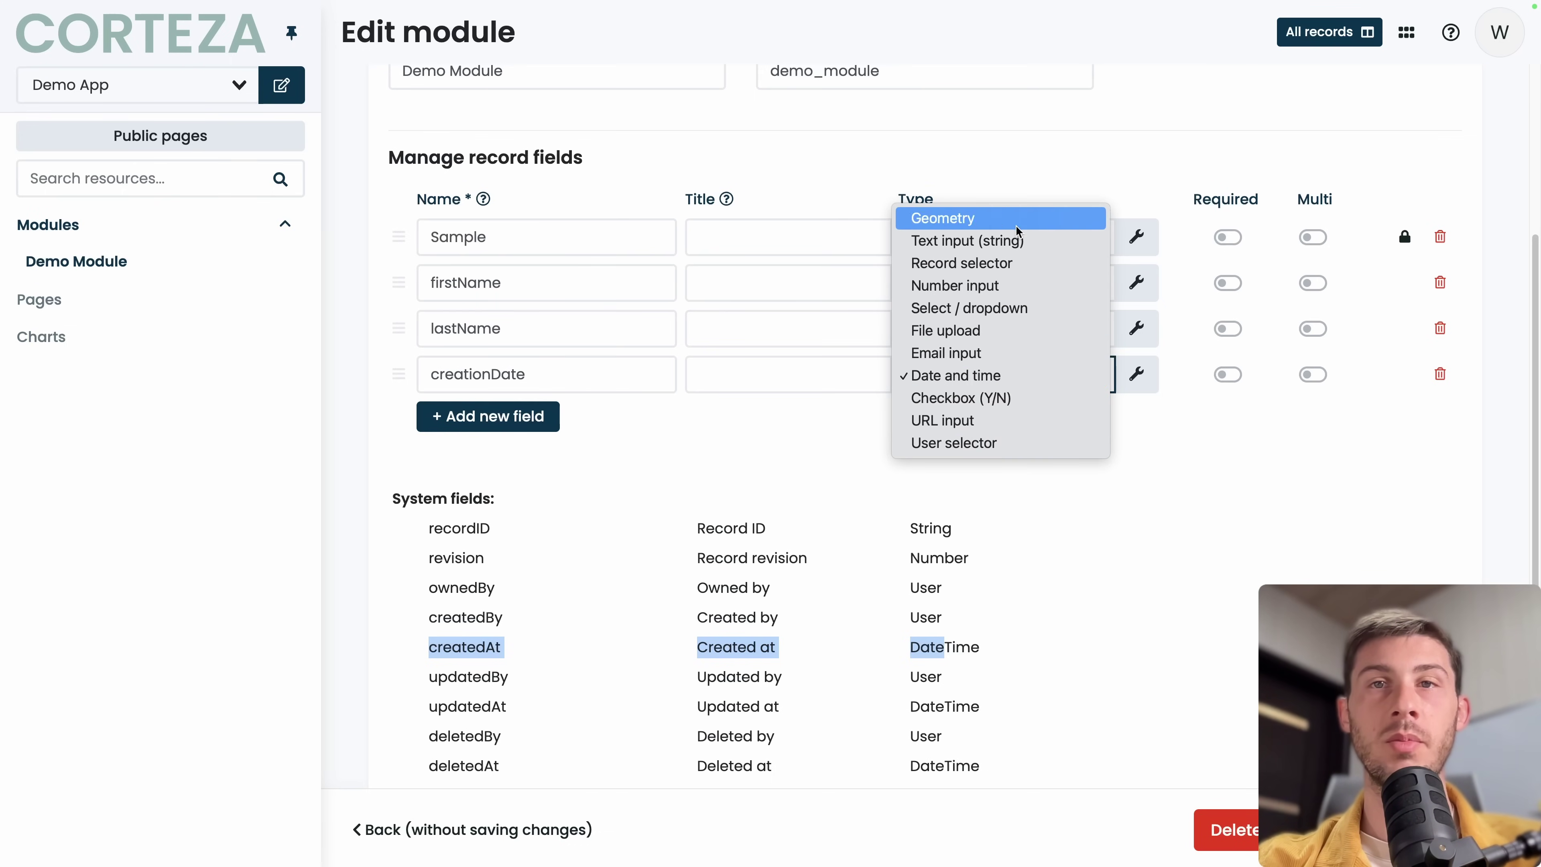
pyautogui.click(1440, 374)
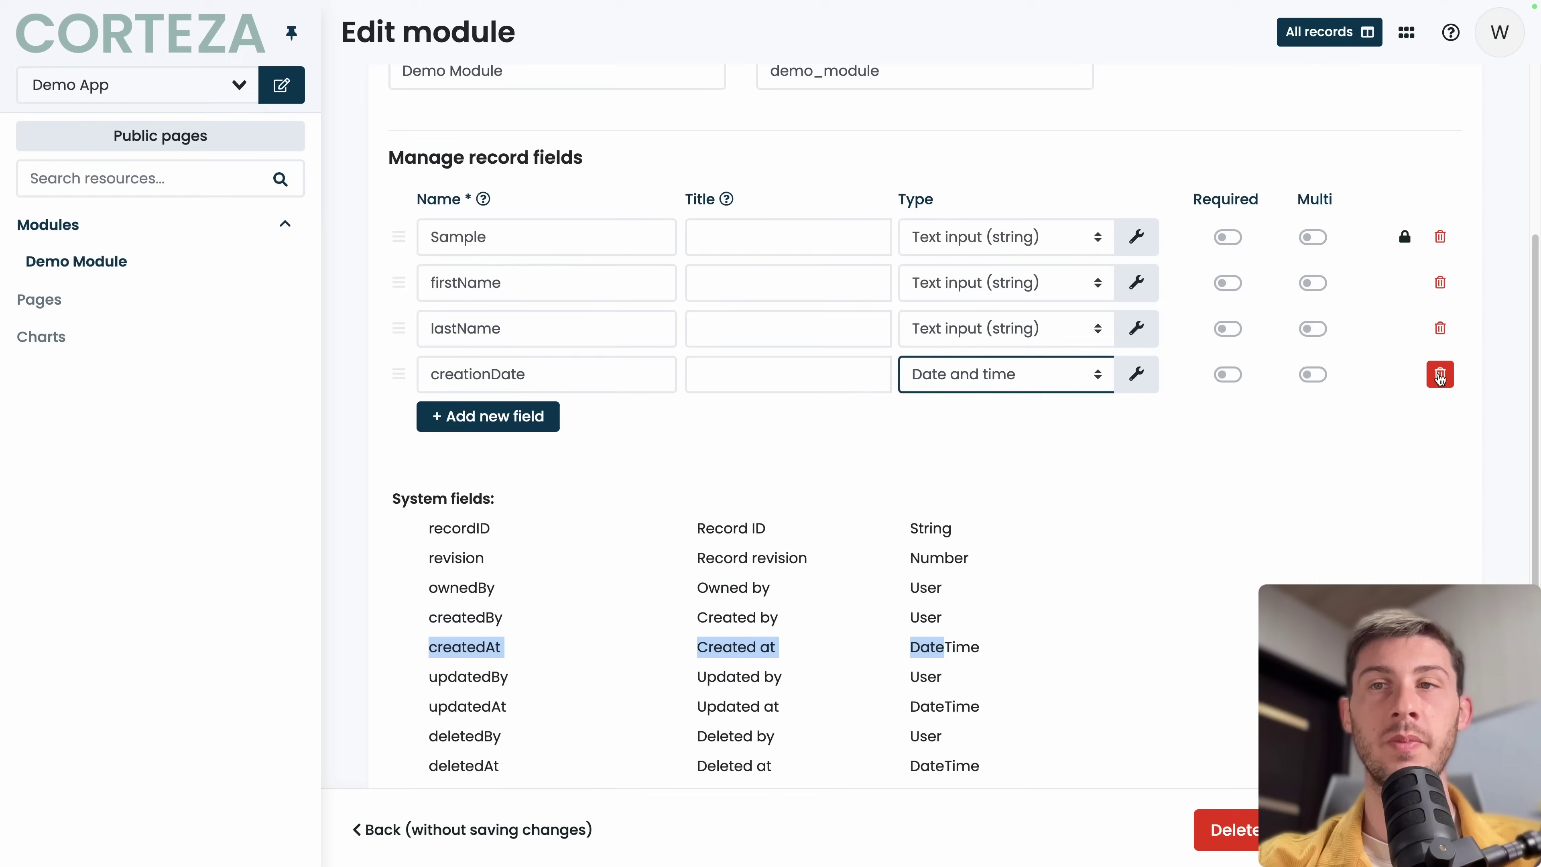
pyautogui.click(1441, 374)
# Confirm the creationDate deletion, generate record and record list pages, and edit the record page.
pyautogui.click(1406, 374)
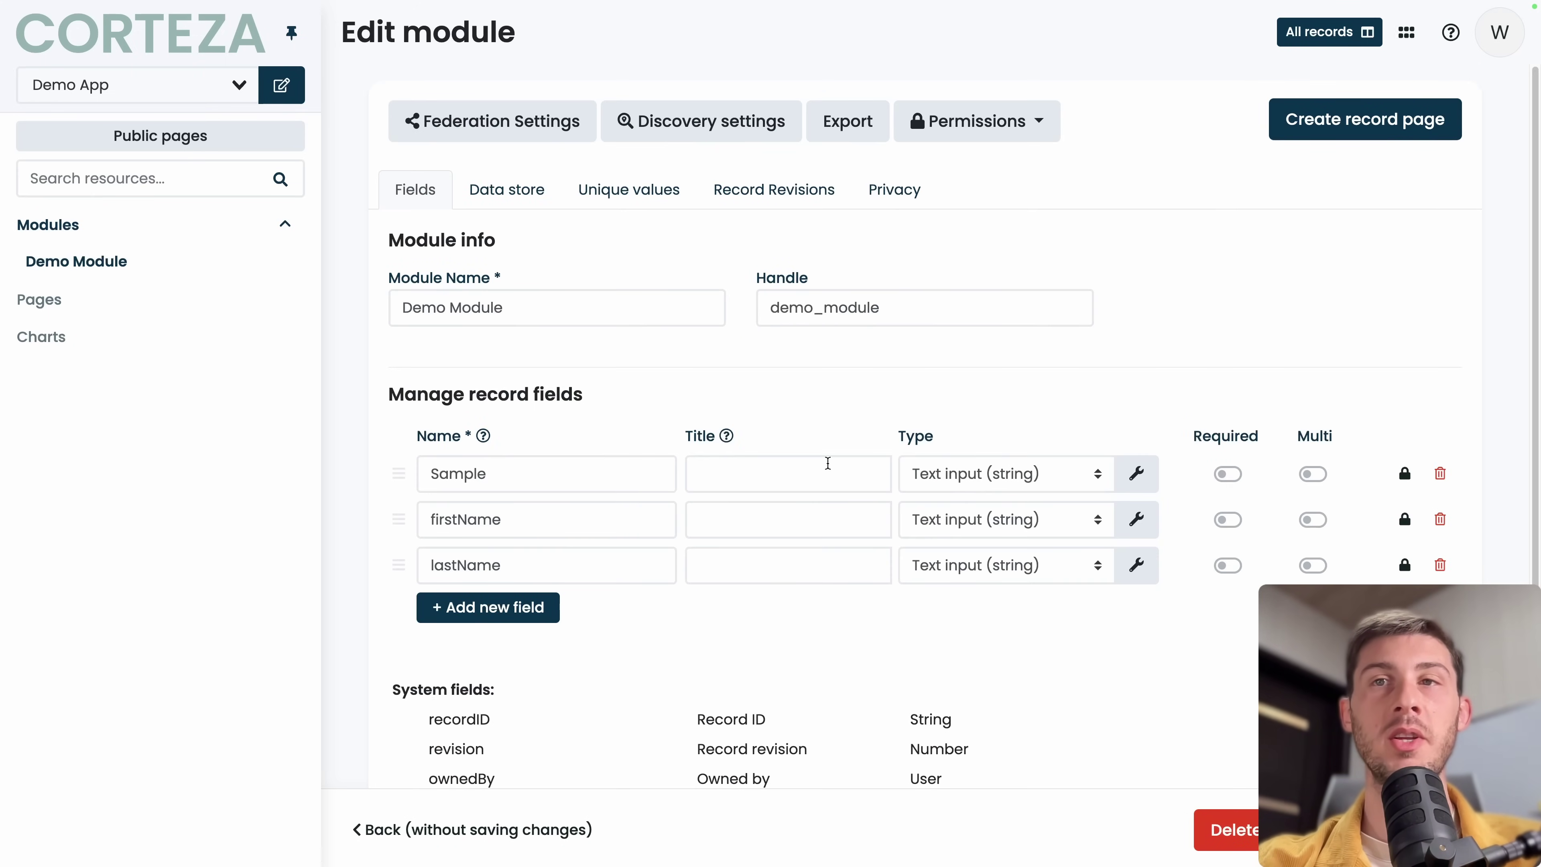
pyautogui.click(1325, 127)
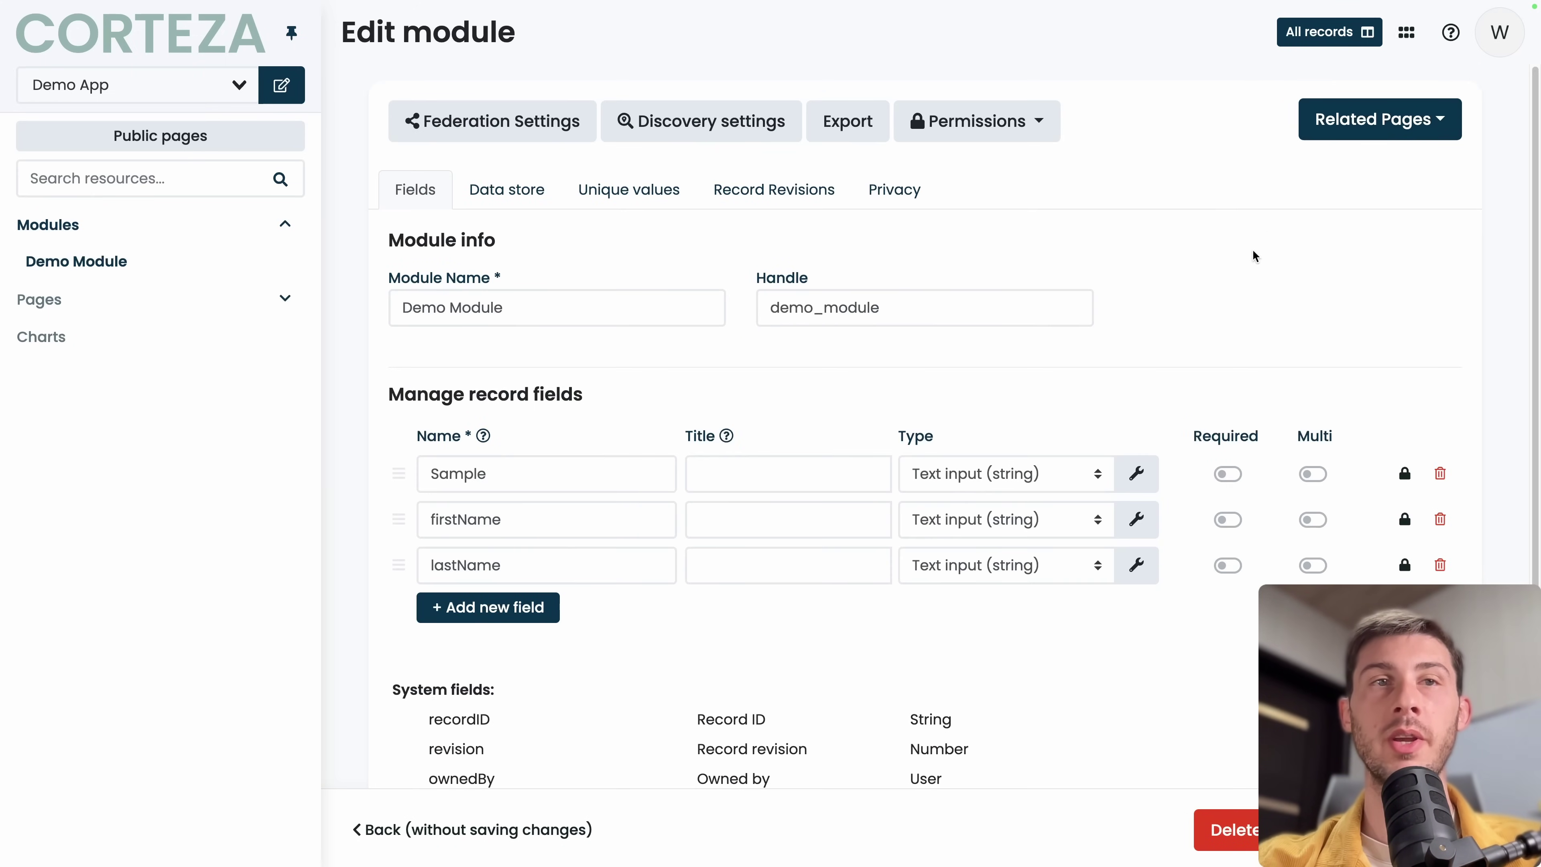
pyautogui.click(1349, 134)
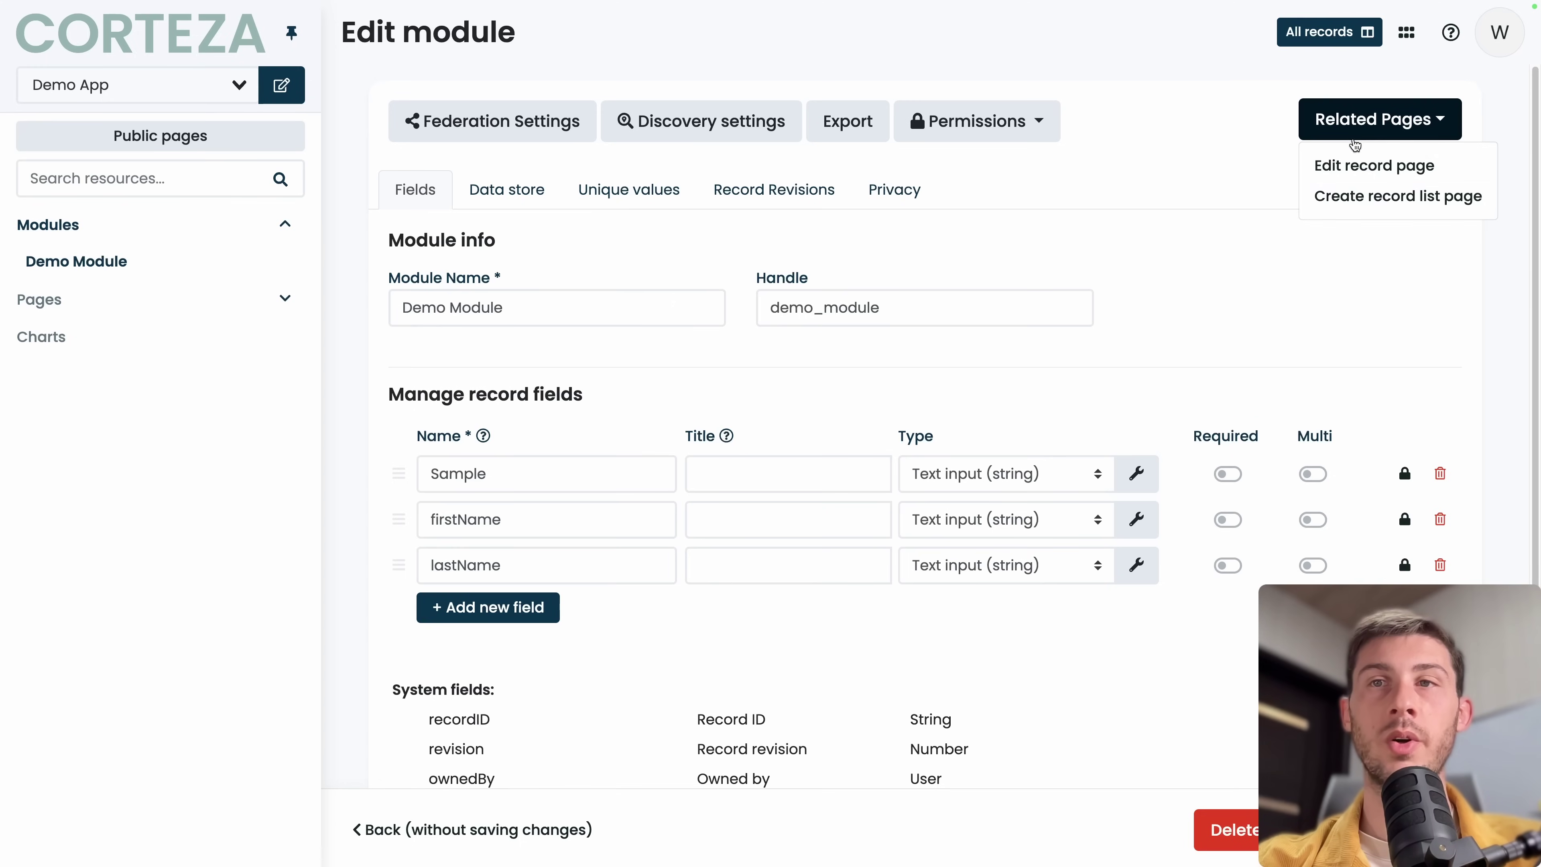
pyautogui.click(1393, 204)
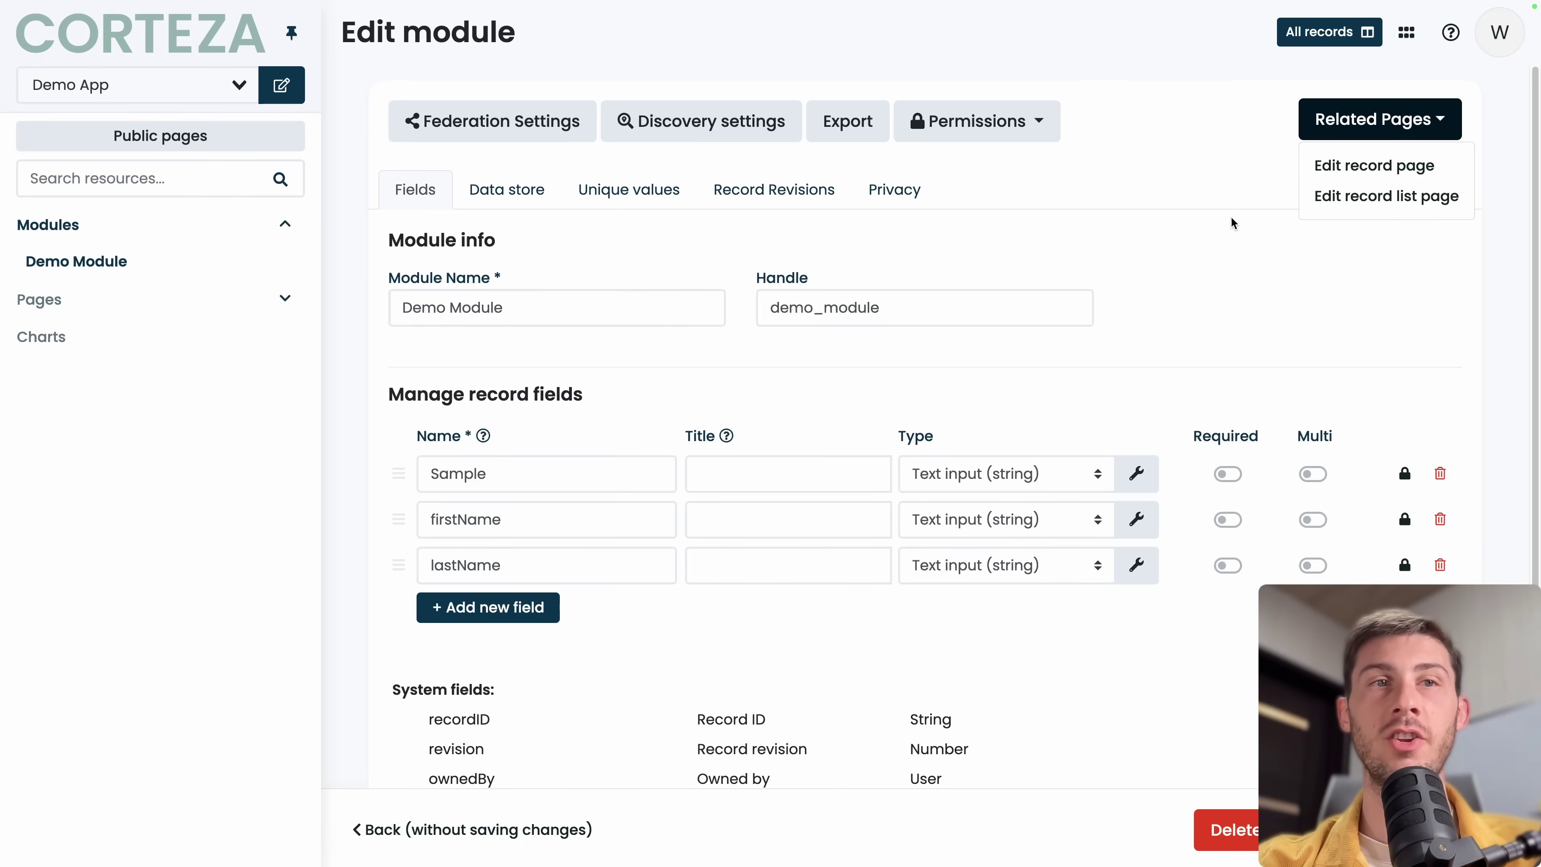
pyautogui.click(1368, 175)
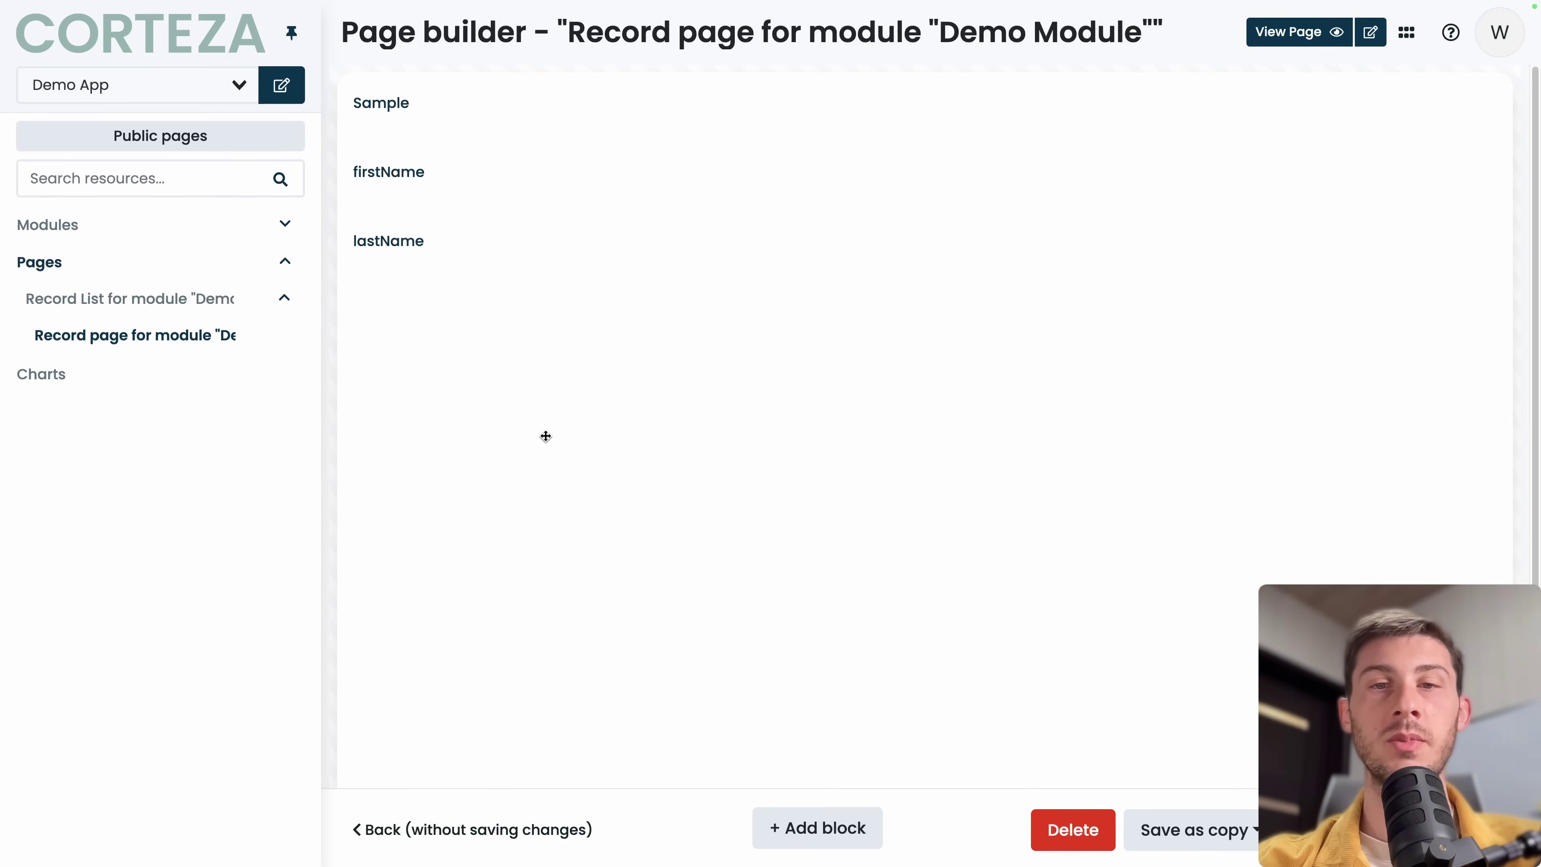
# Add a File block titled 'How to guide' with elestio_icon.png uploaded to the record page.
pyautogui.click(819, 835)
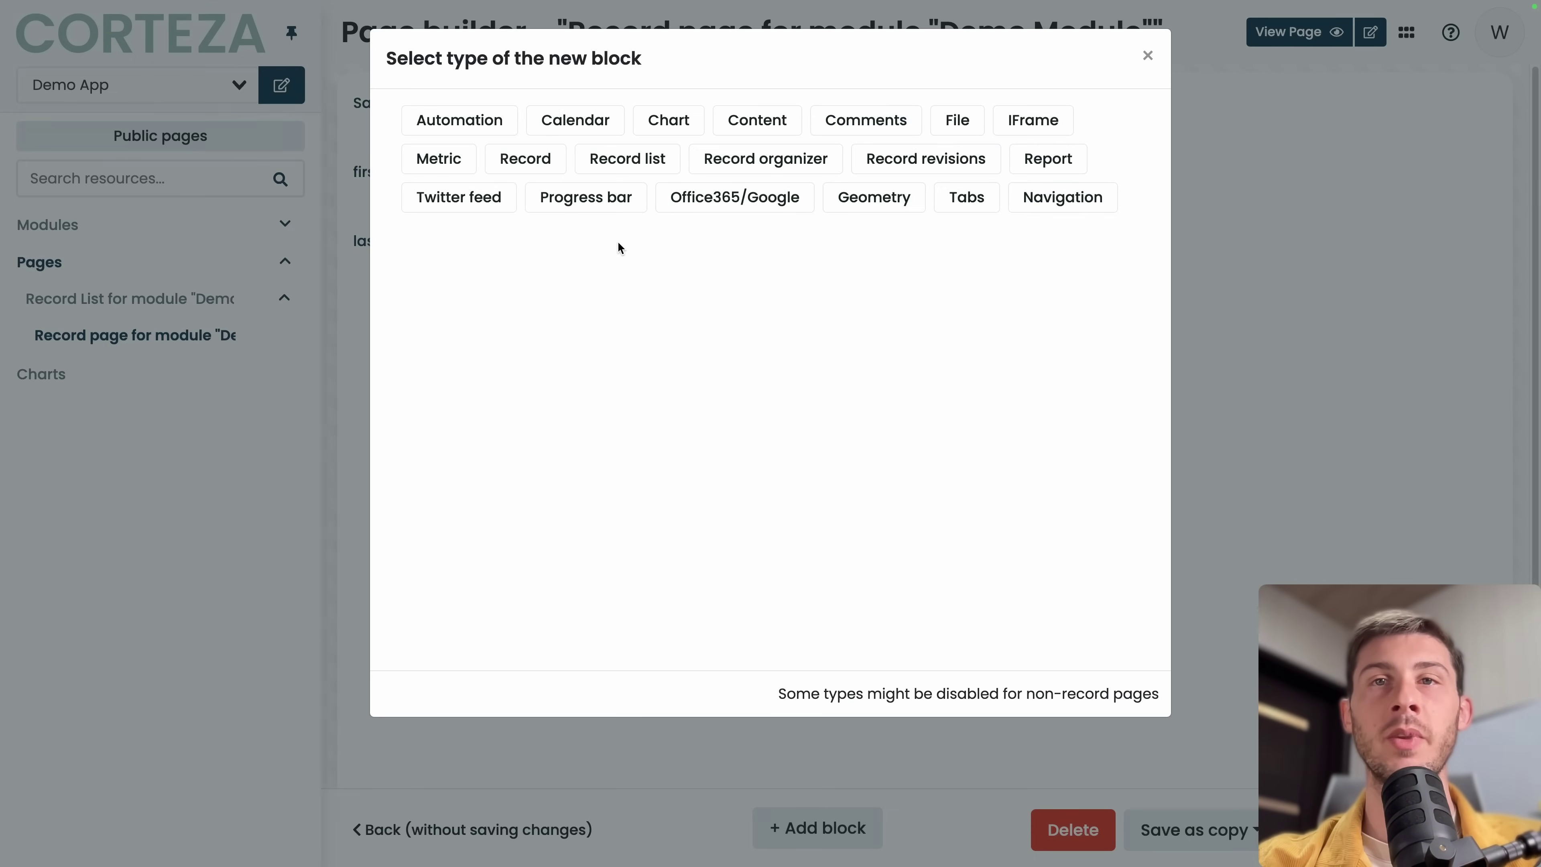
pyautogui.click(956, 120)
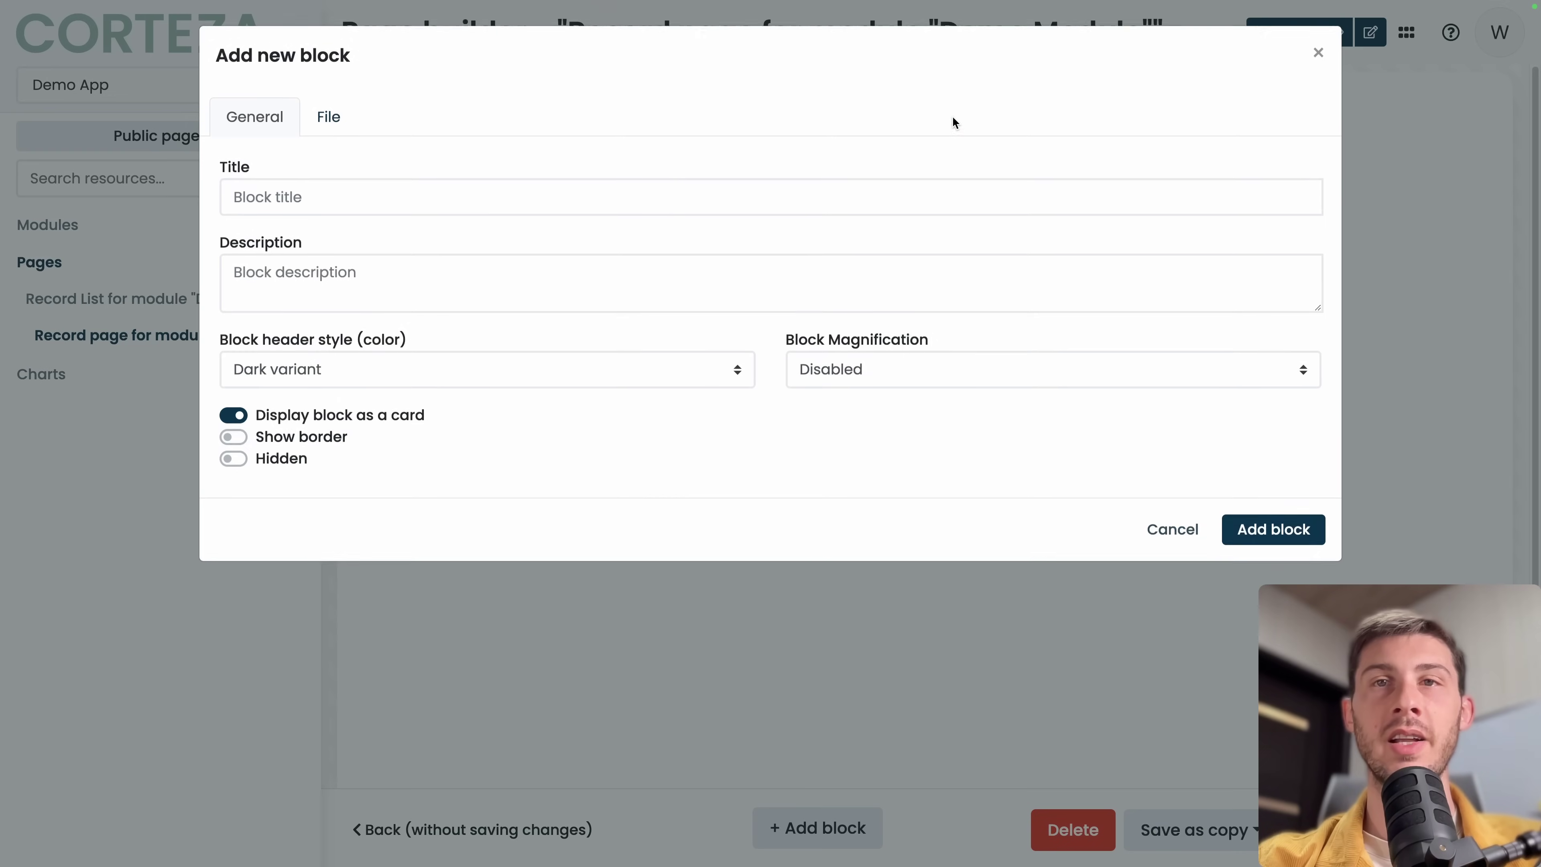
pyautogui.click(641, 209)
pyautogui.write('How to guide')
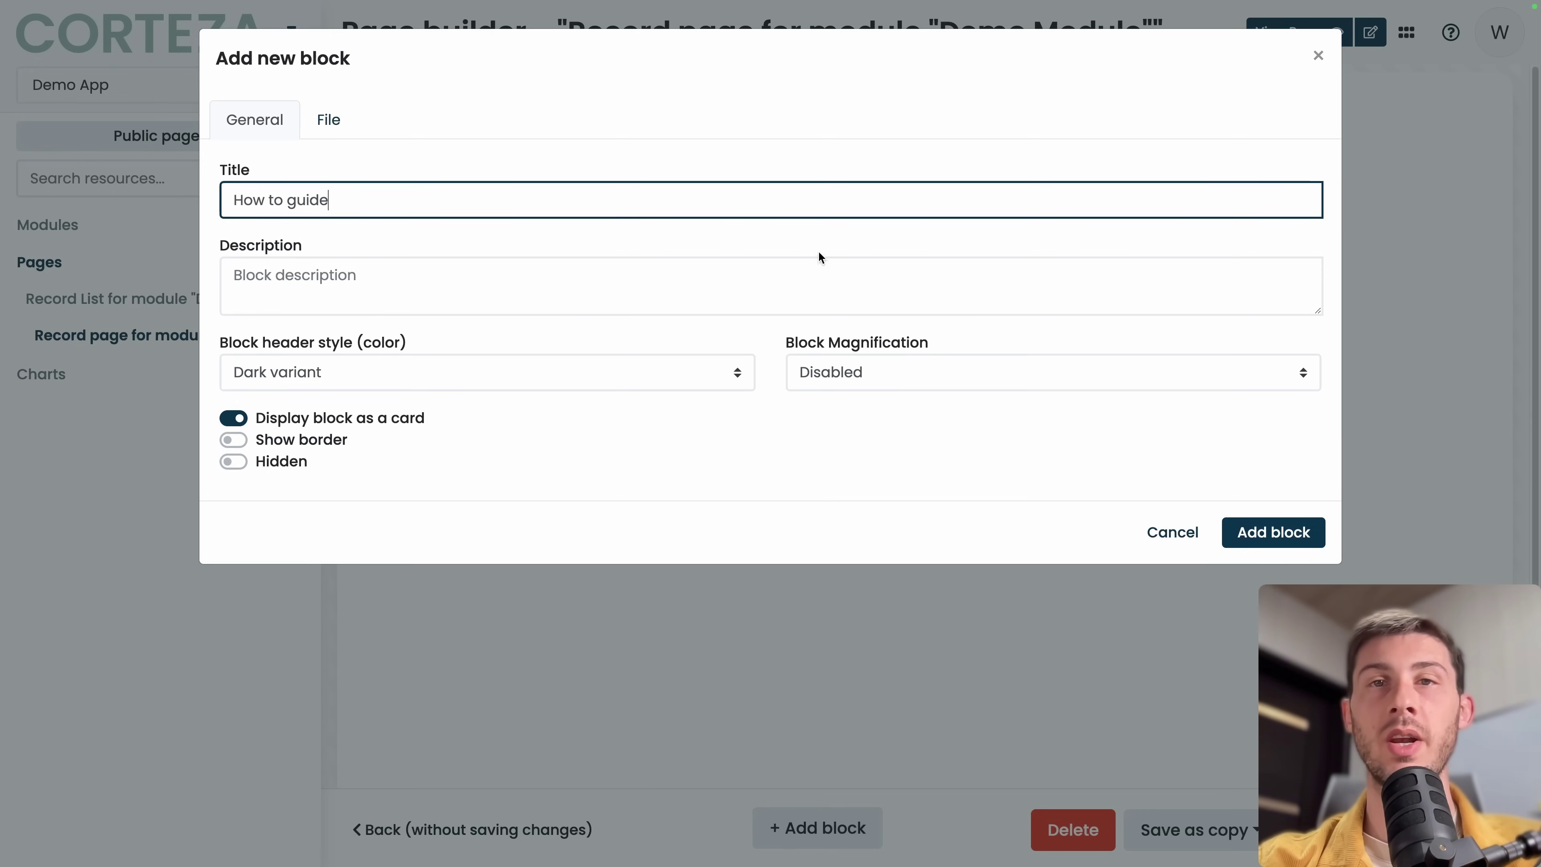
pyautogui.click(350, 133)
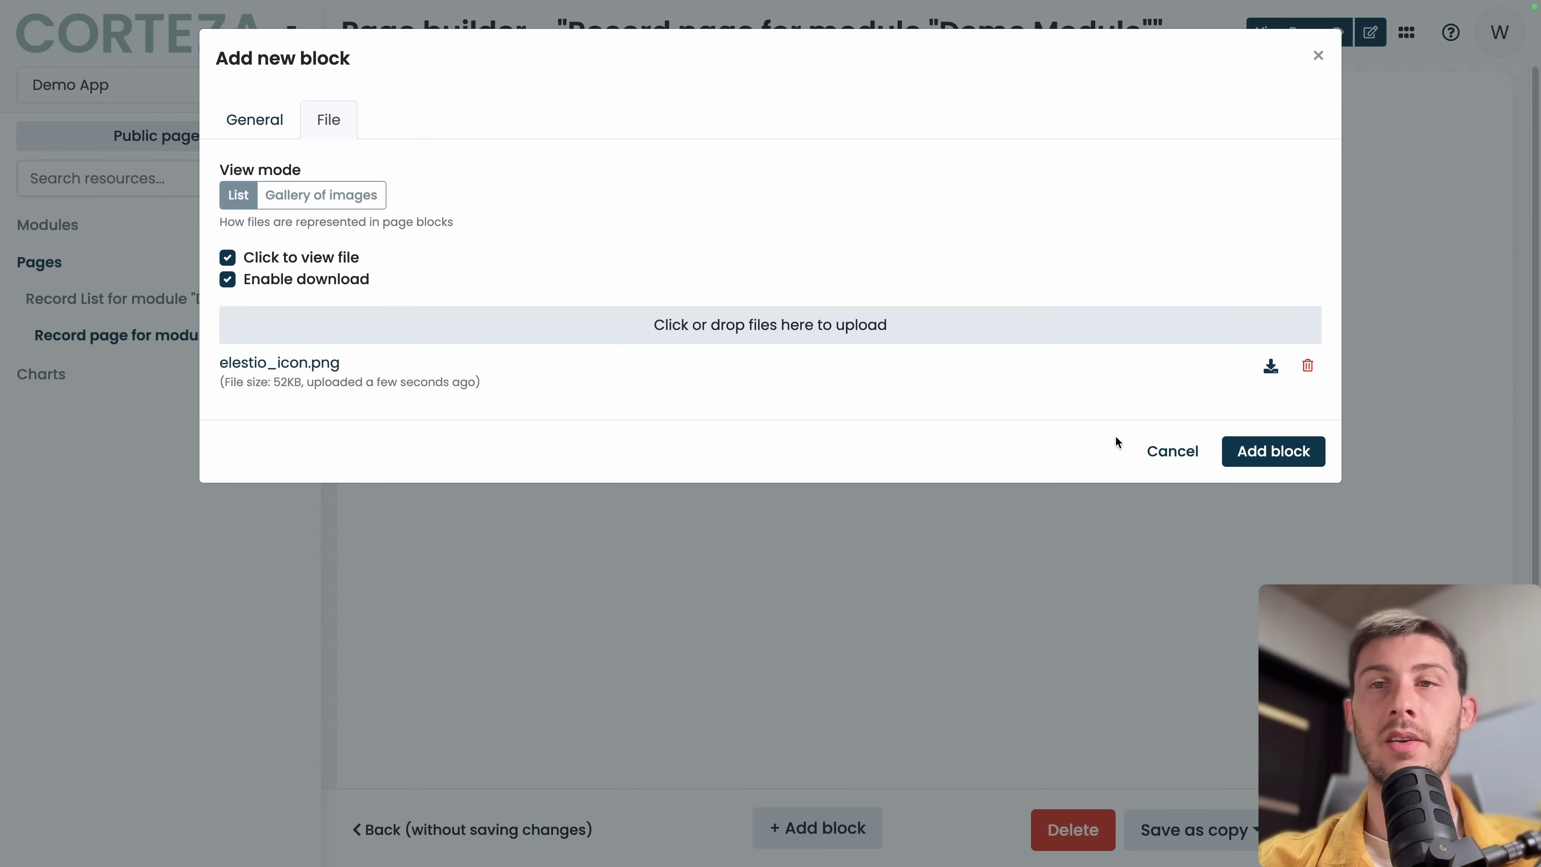
pyautogui.click(1290, 458)
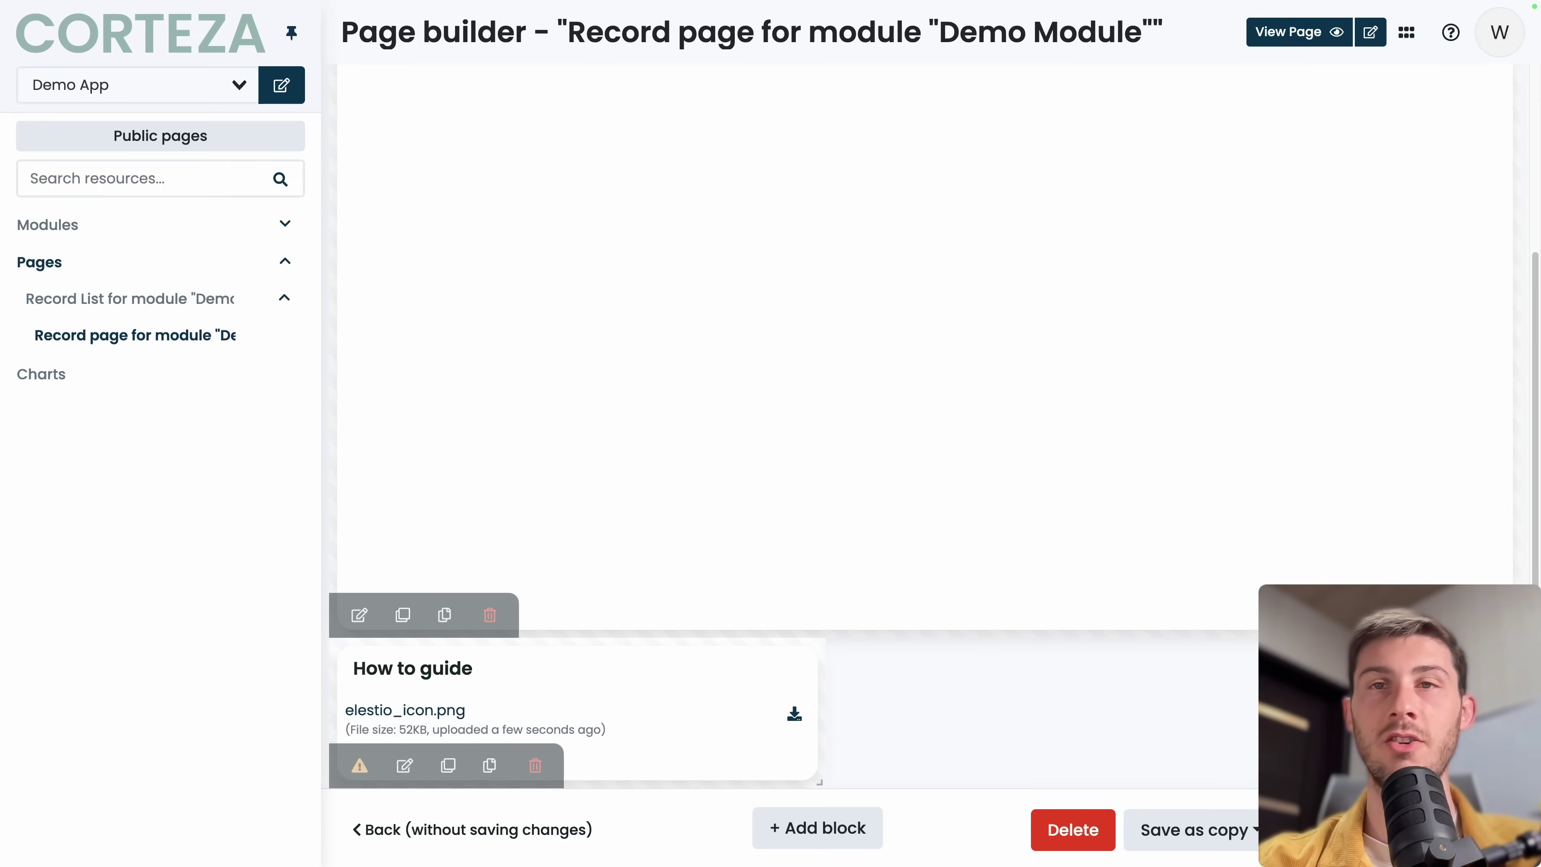
# Narrow the fields block, place How to guide at top-right, save, and view the Record List page live.
pyautogui.moveTo(1511, 635); pyautogui.dragTo(1020, 497)
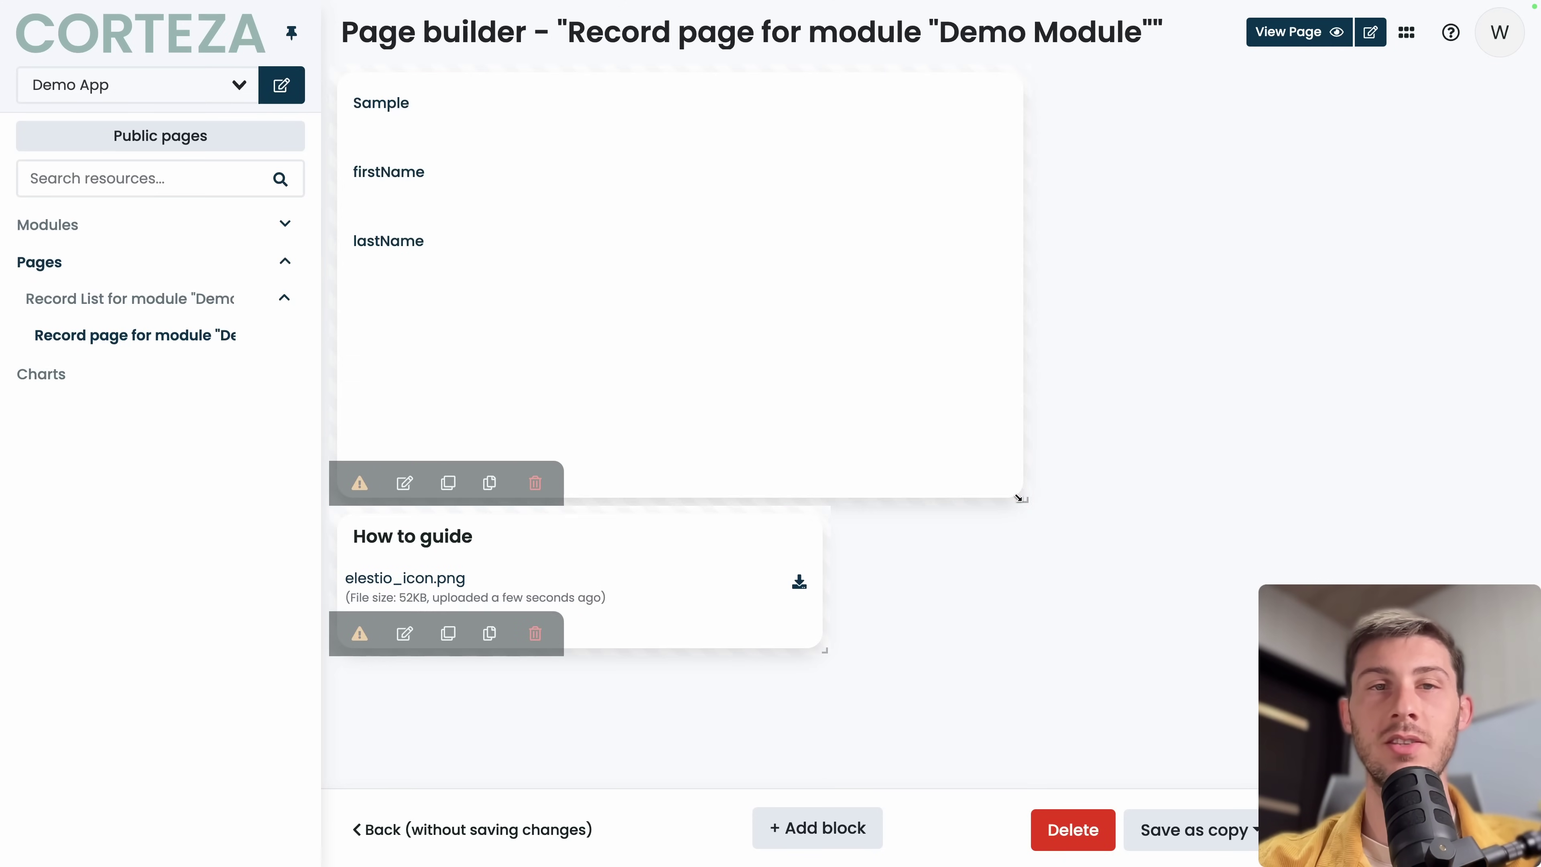
pyautogui.moveTo(759, 546); pyautogui.dragTo(1456, 140)
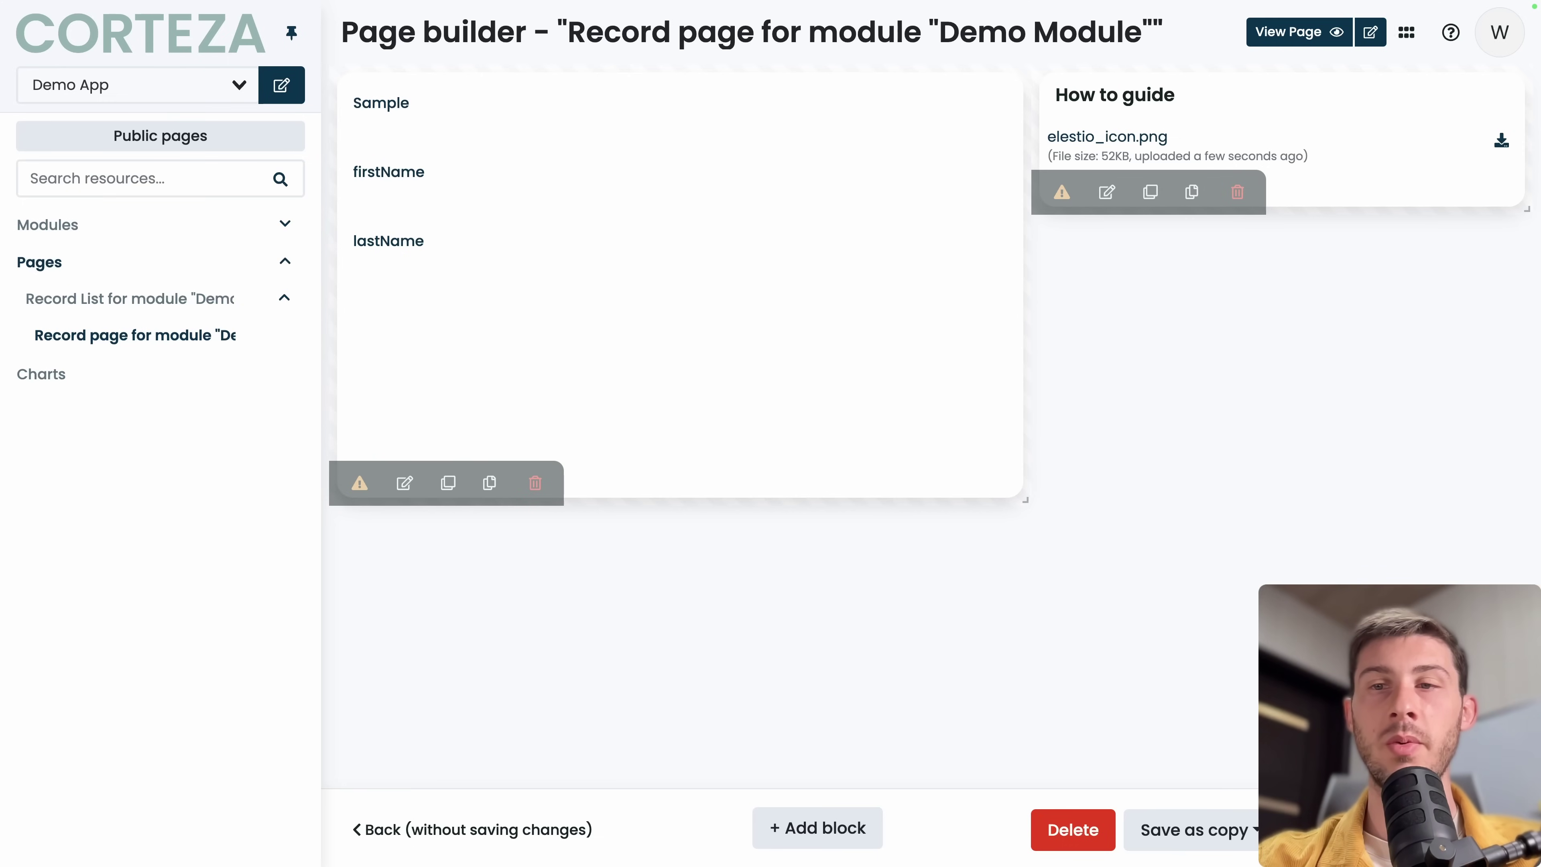
pyautogui.click(1390, 829)
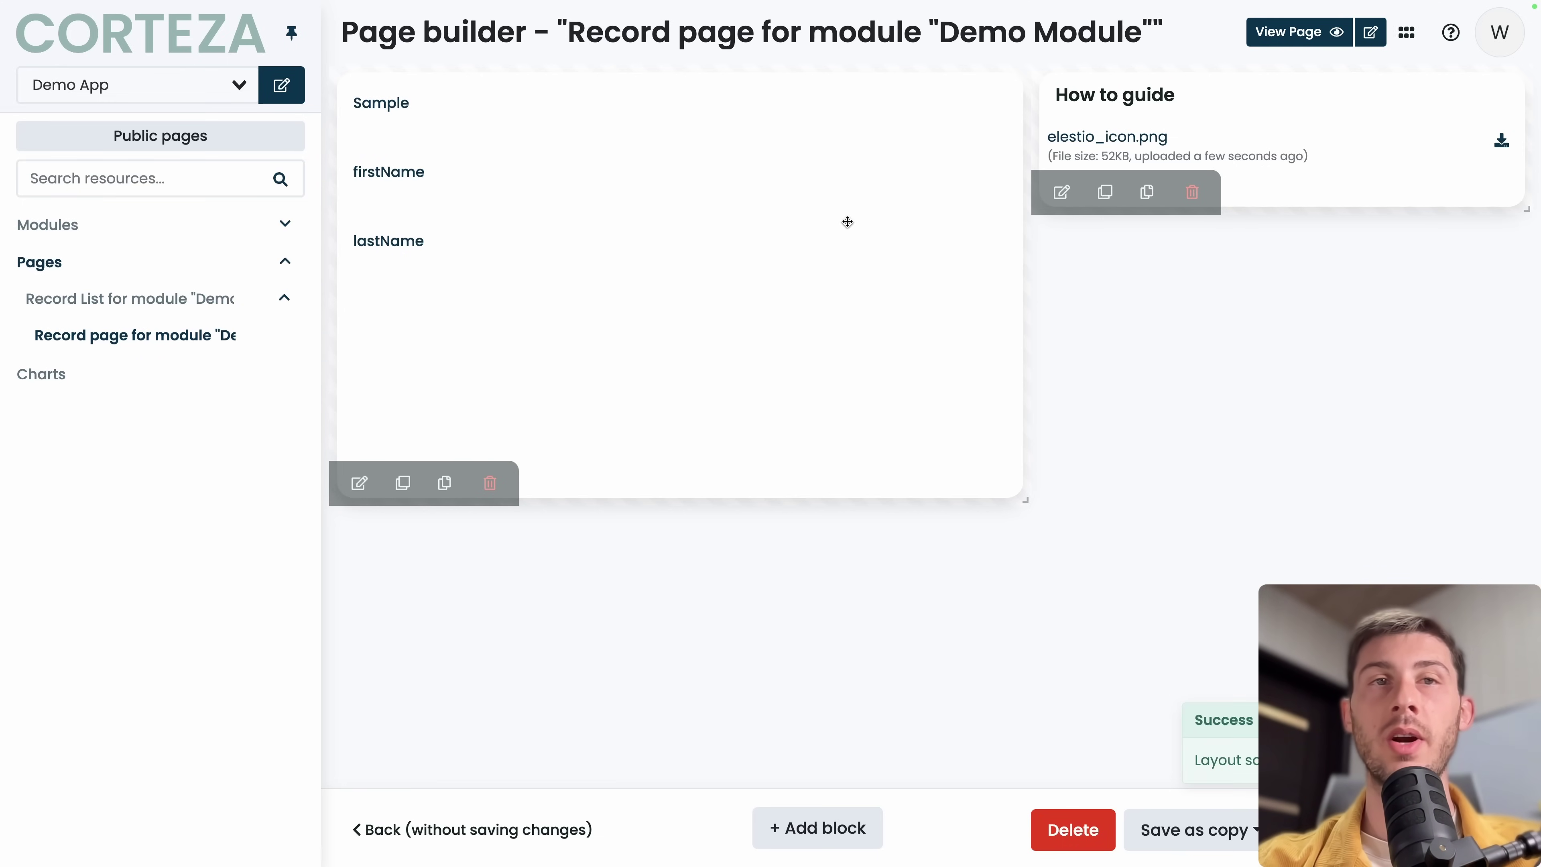
pyautogui.click(88, 300)
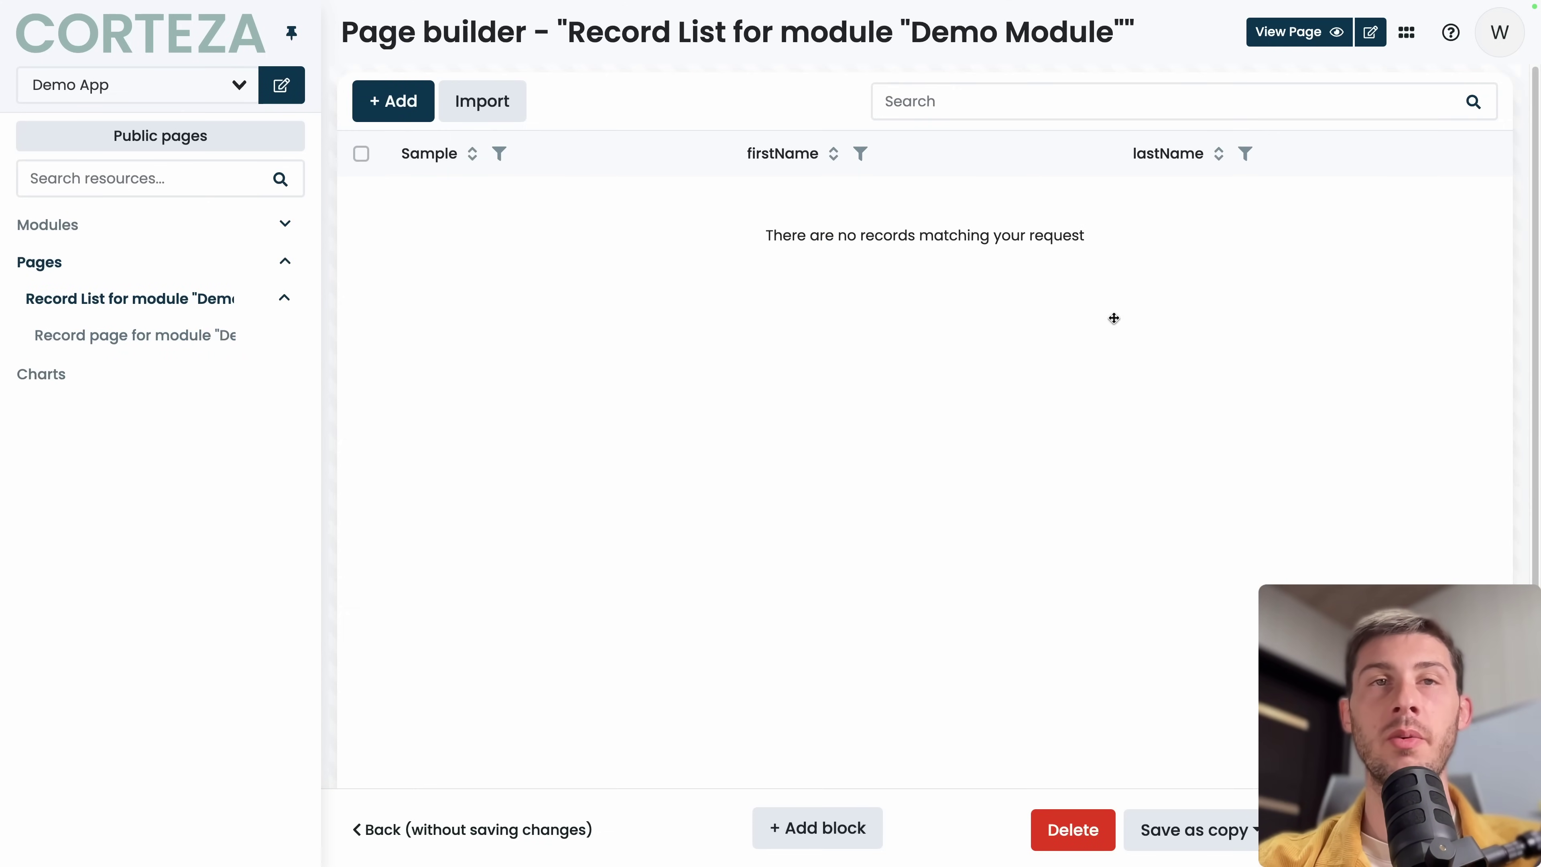
pyautogui.click(1271, 32)
# Create and save a Demo Module record with Sample AXDATA, firstName Data and lastName John.
pyautogui.click(393, 101)
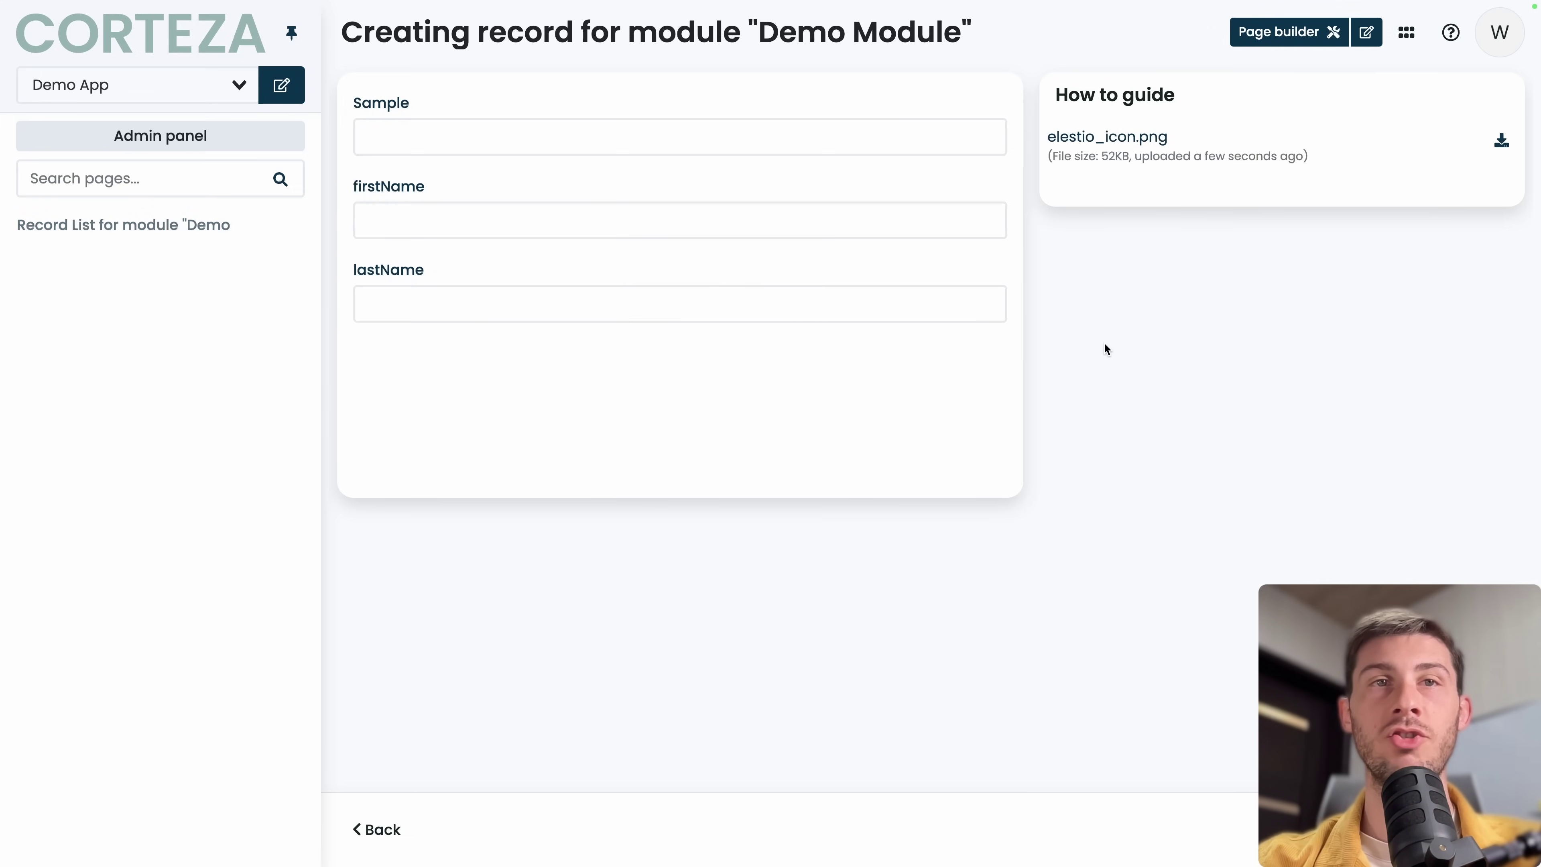
pyautogui.click(709, 138)
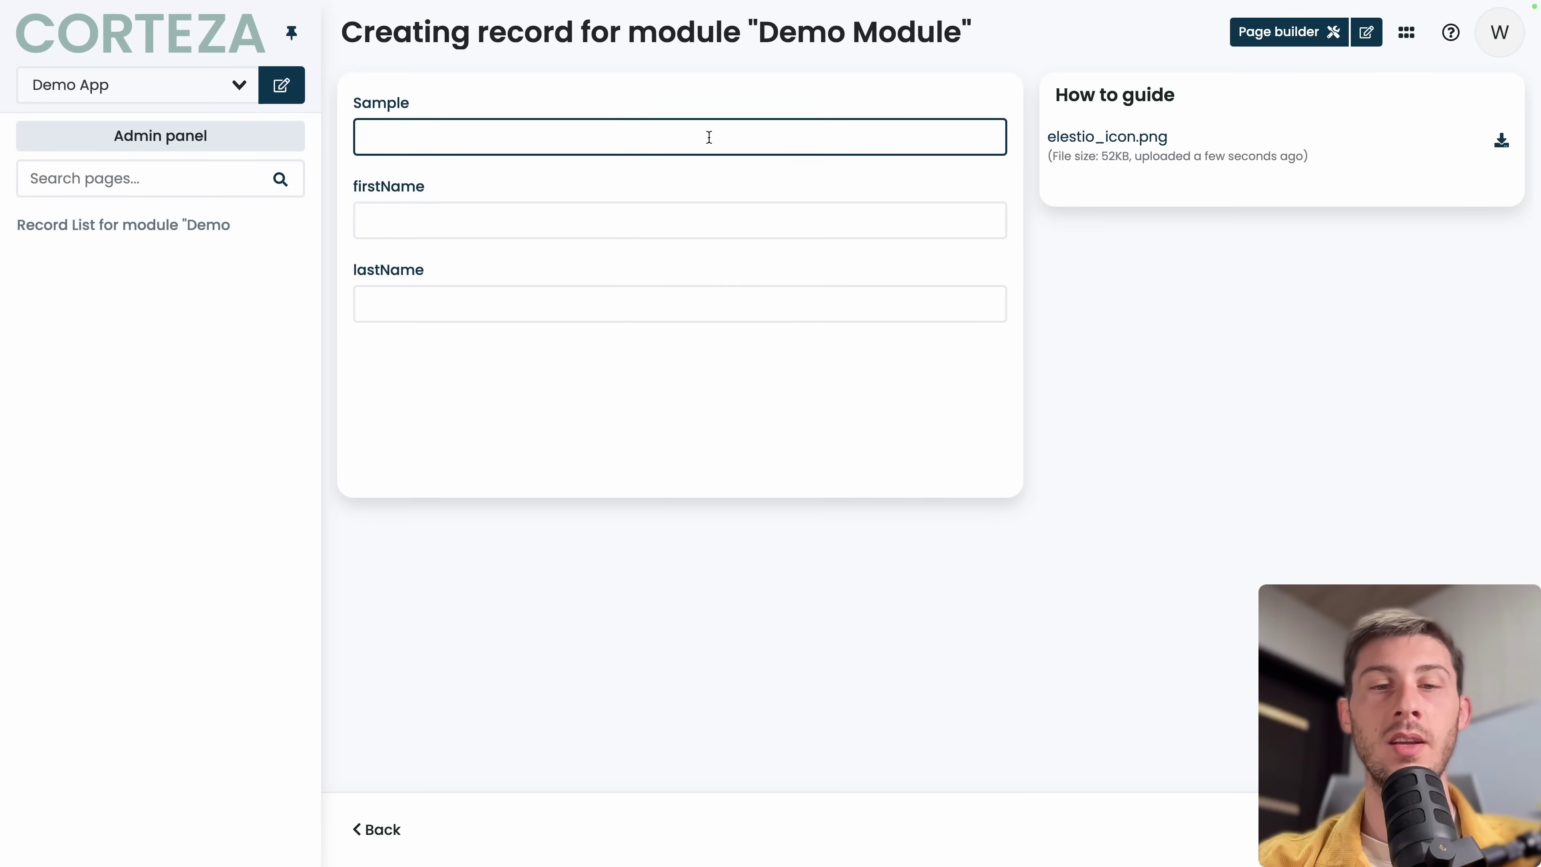
pyautogui.write('AXDATA')
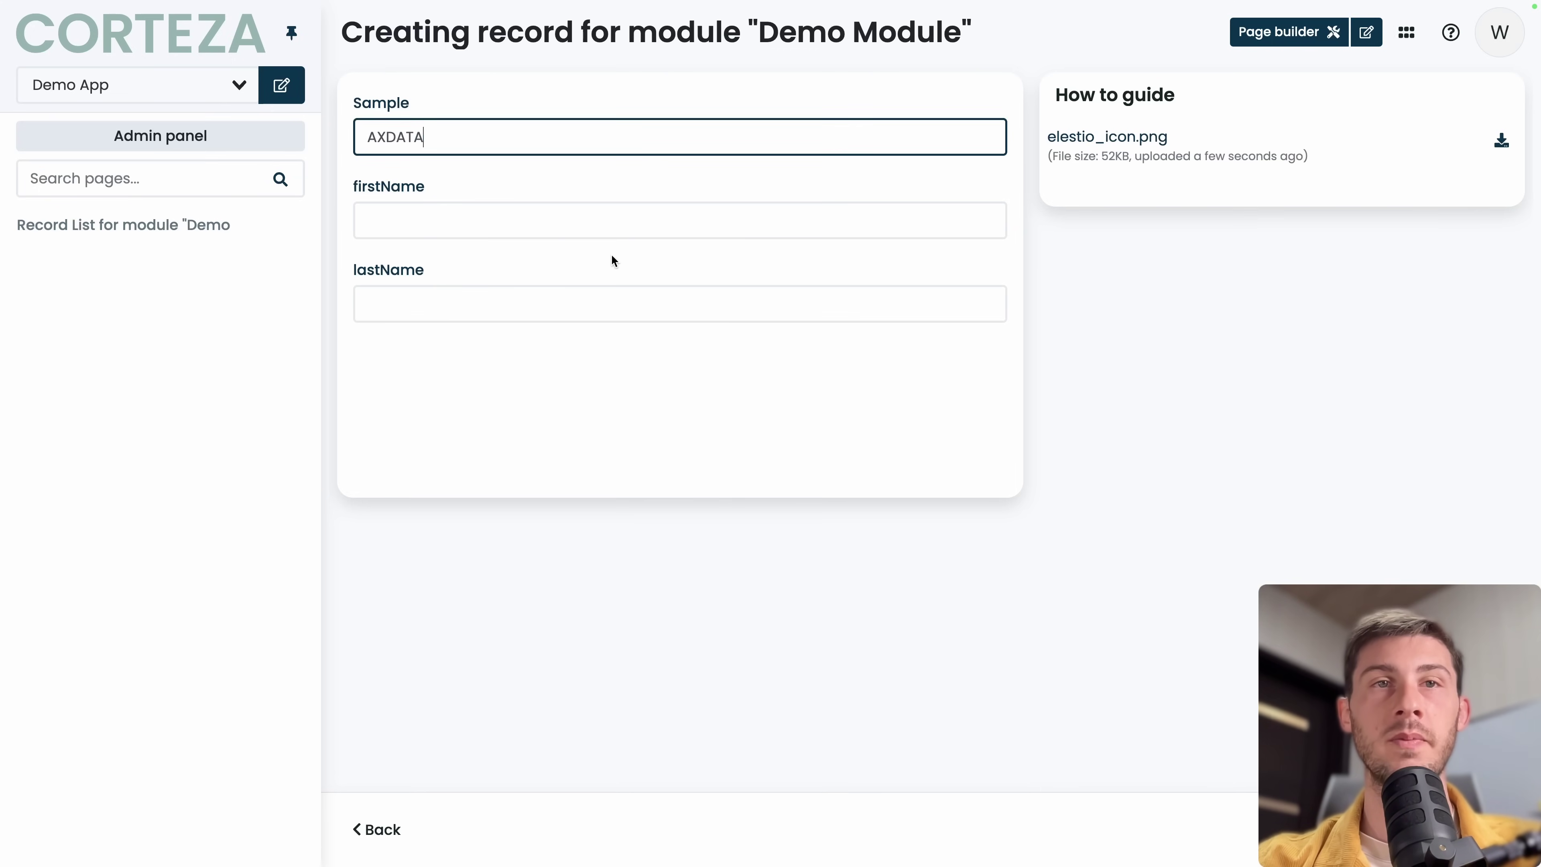
pyautogui.click(634, 220)
pyautogui.write('Data')
pyautogui.press('Tab')
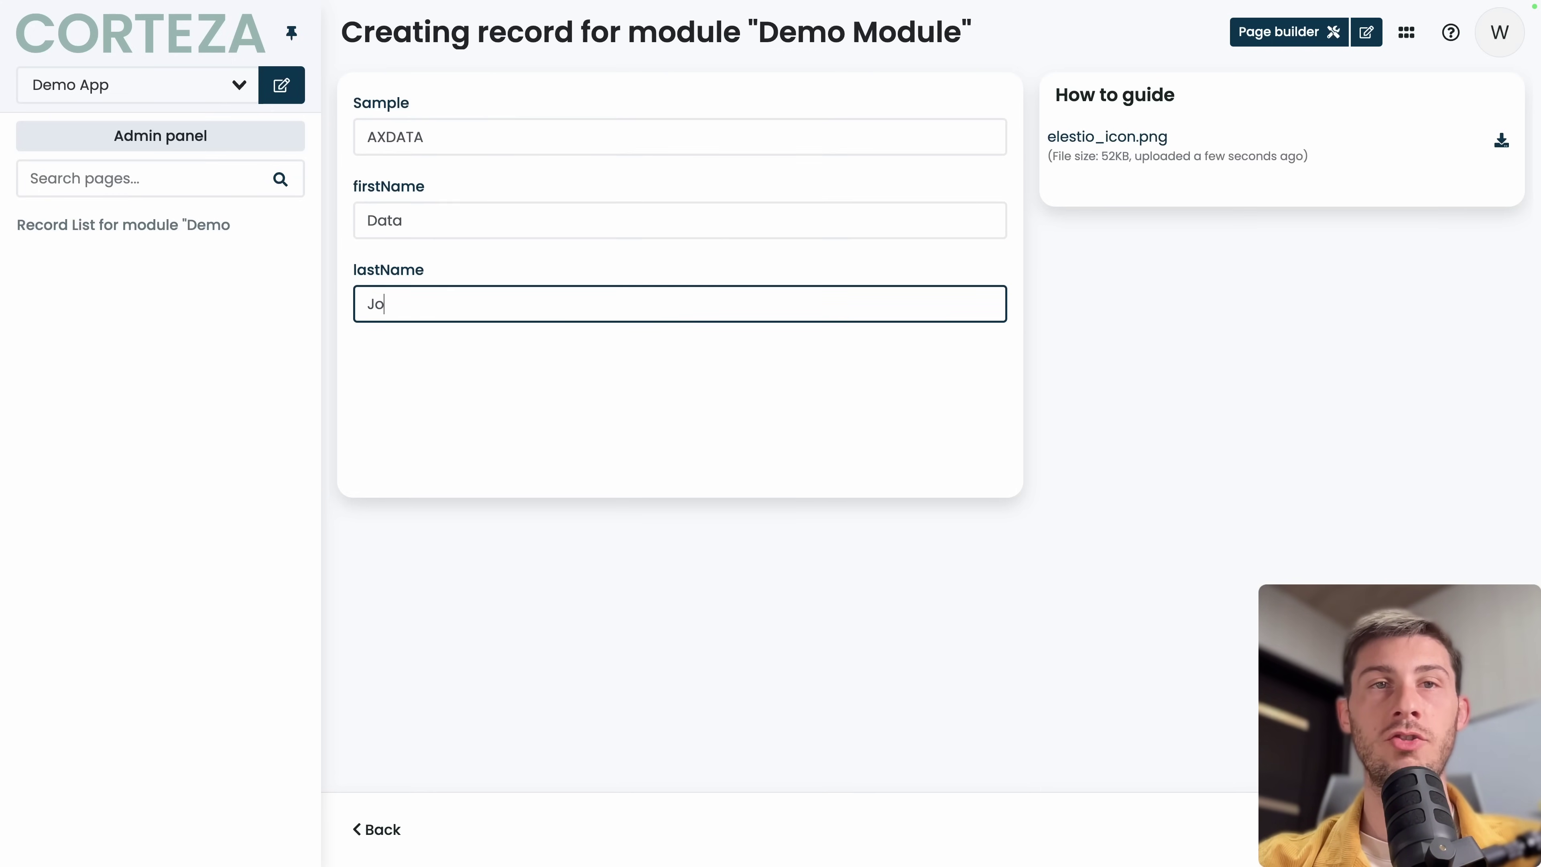
pyautogui.write('Jog')
pyautogui.press('BackSpace')
pyautogui.write('hn')
pyautogui.press('Tab')
pyautogui.click(1499, 829)
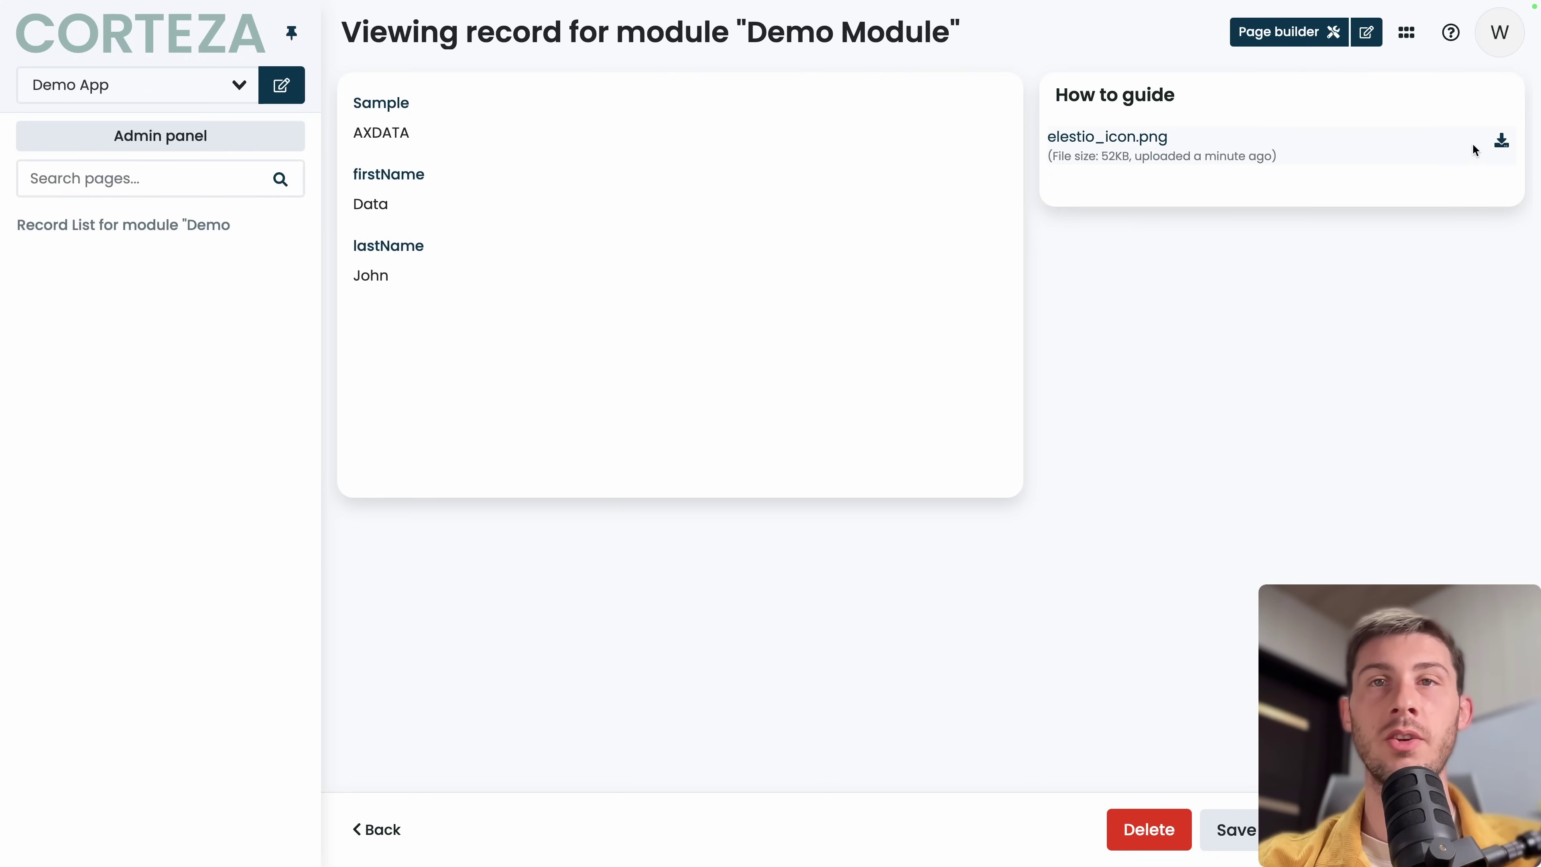
# Reopen the AXDATA record from the record list, then return to the Corteza apps overview.
pyautogui.click(106, 225)
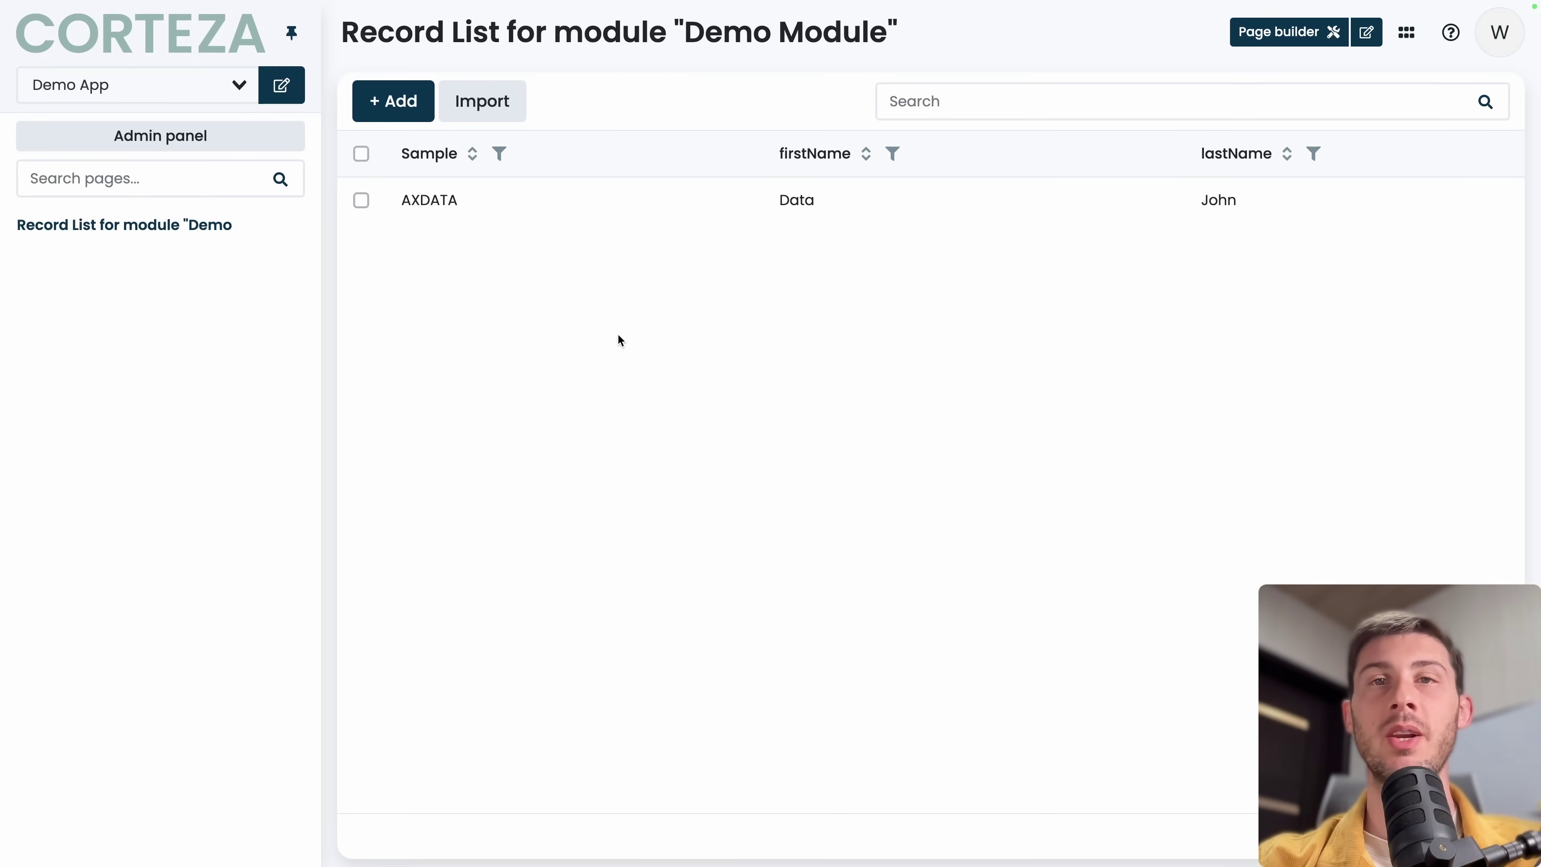
pyautogui.click(618, 203)
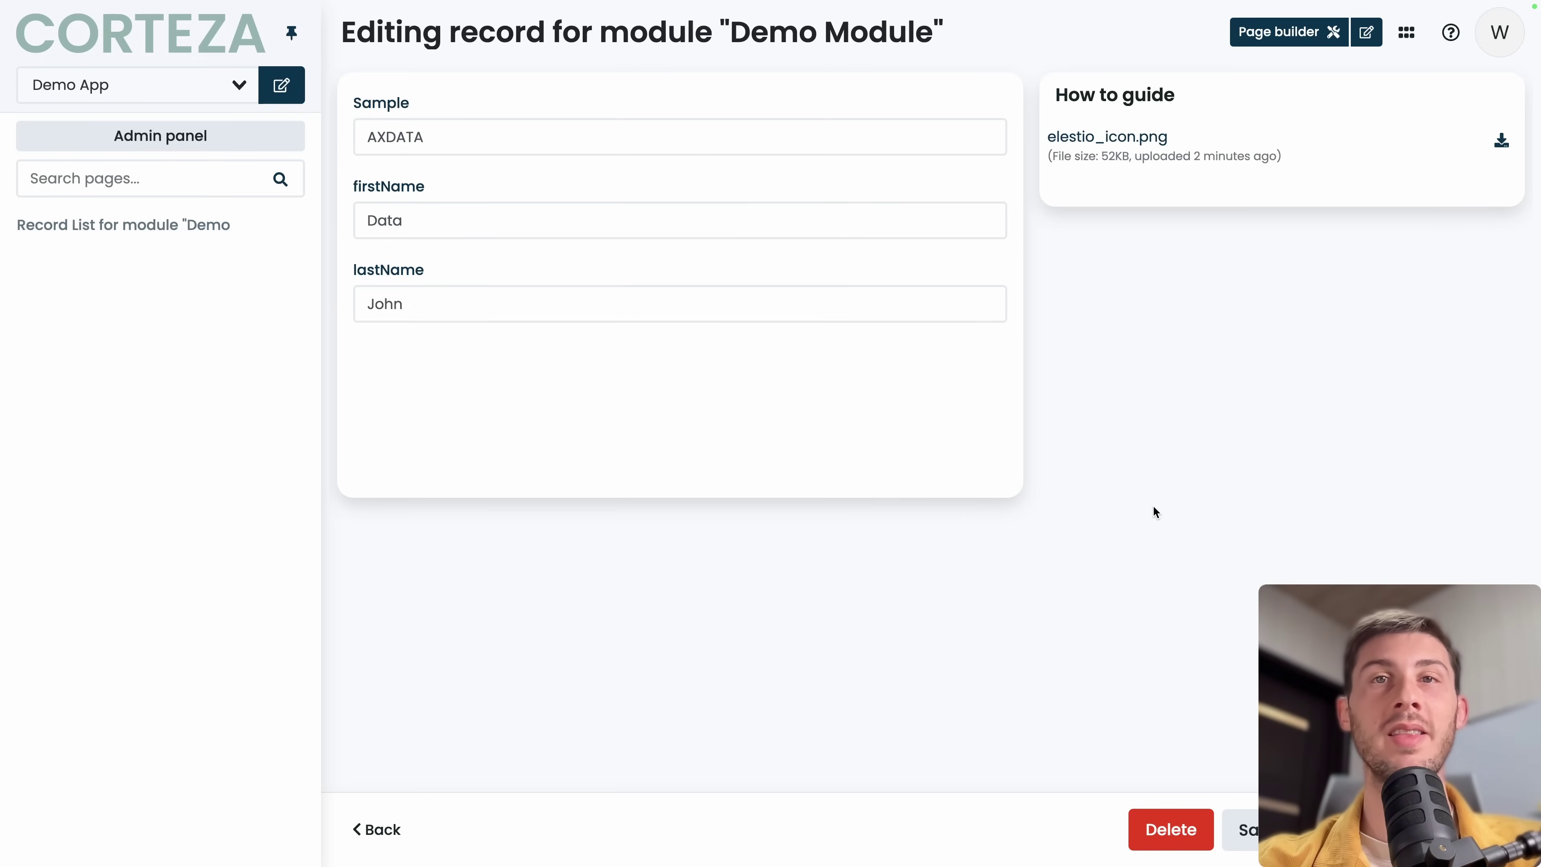
pyautogui.click(1406, 34)
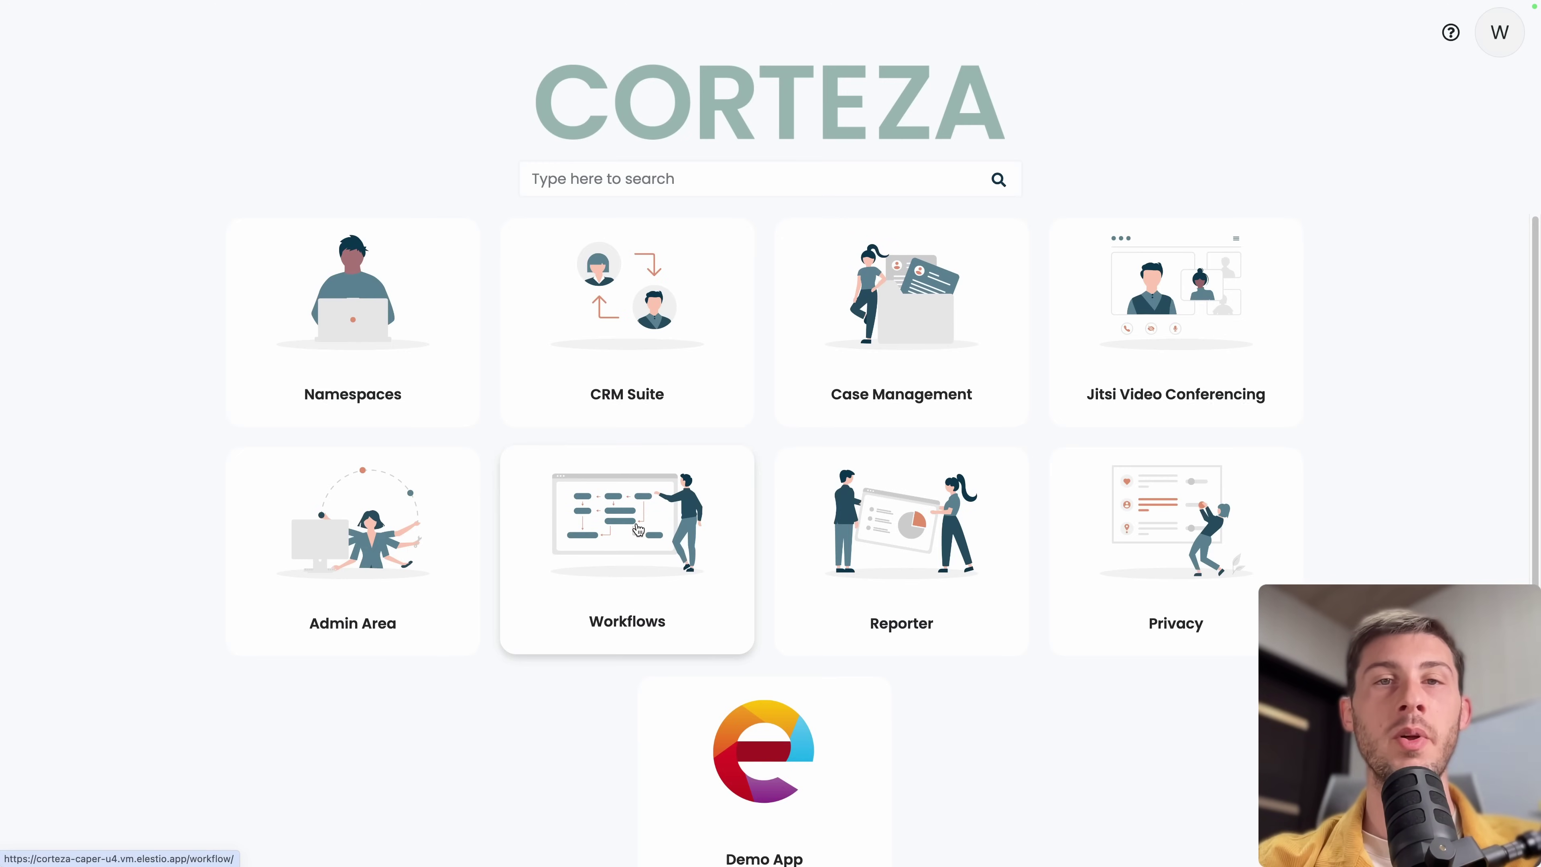
# Browse the Workflows app's list of workflows, then start a New Workflow.
pyautogui.click(639, 530)
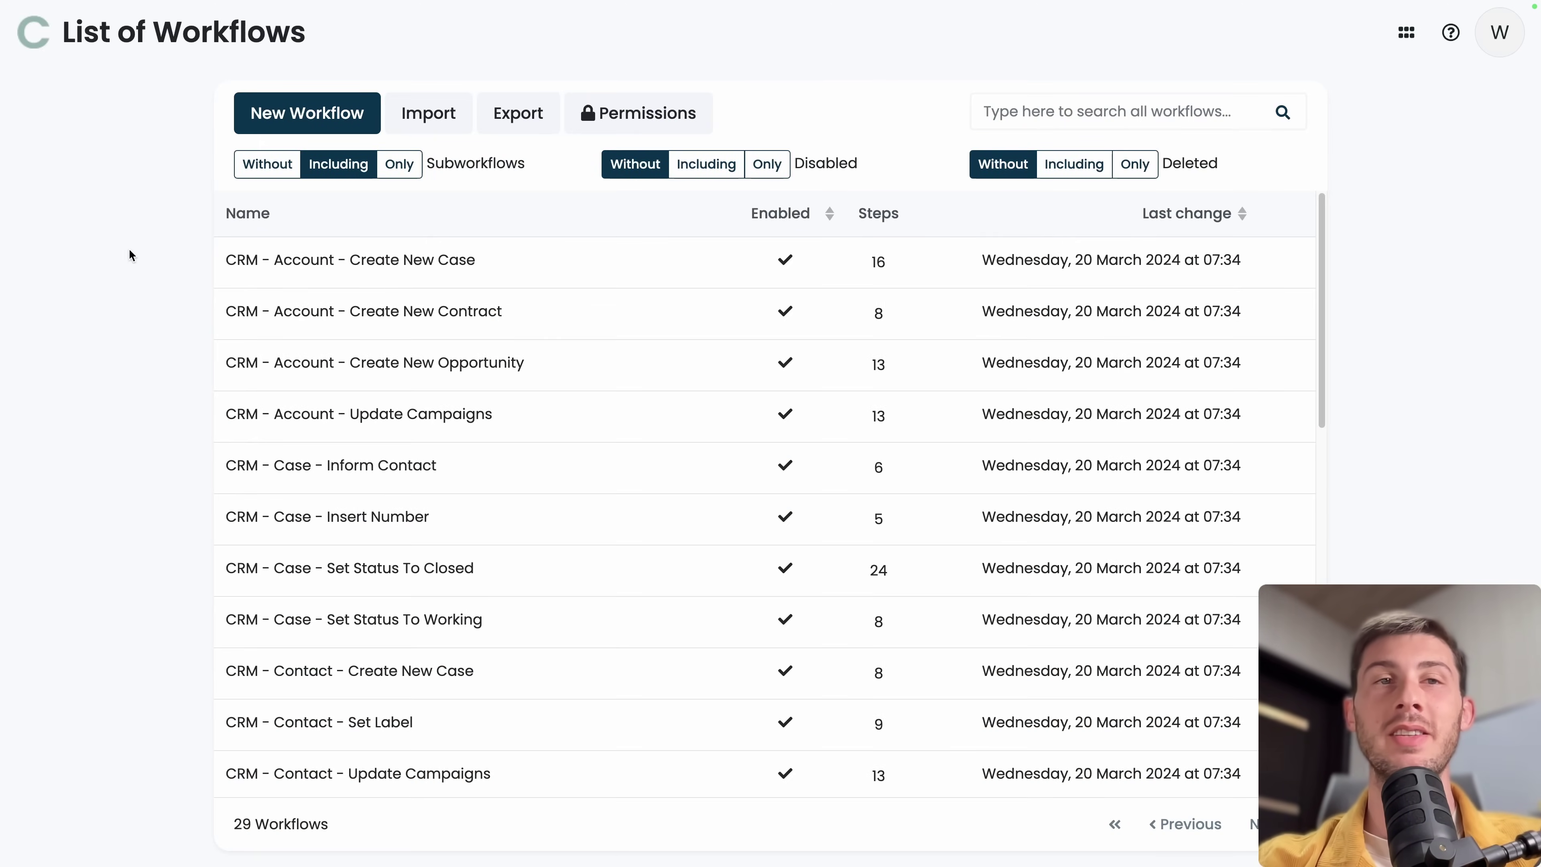
pyautogui.scroll(-10, 592, 402)
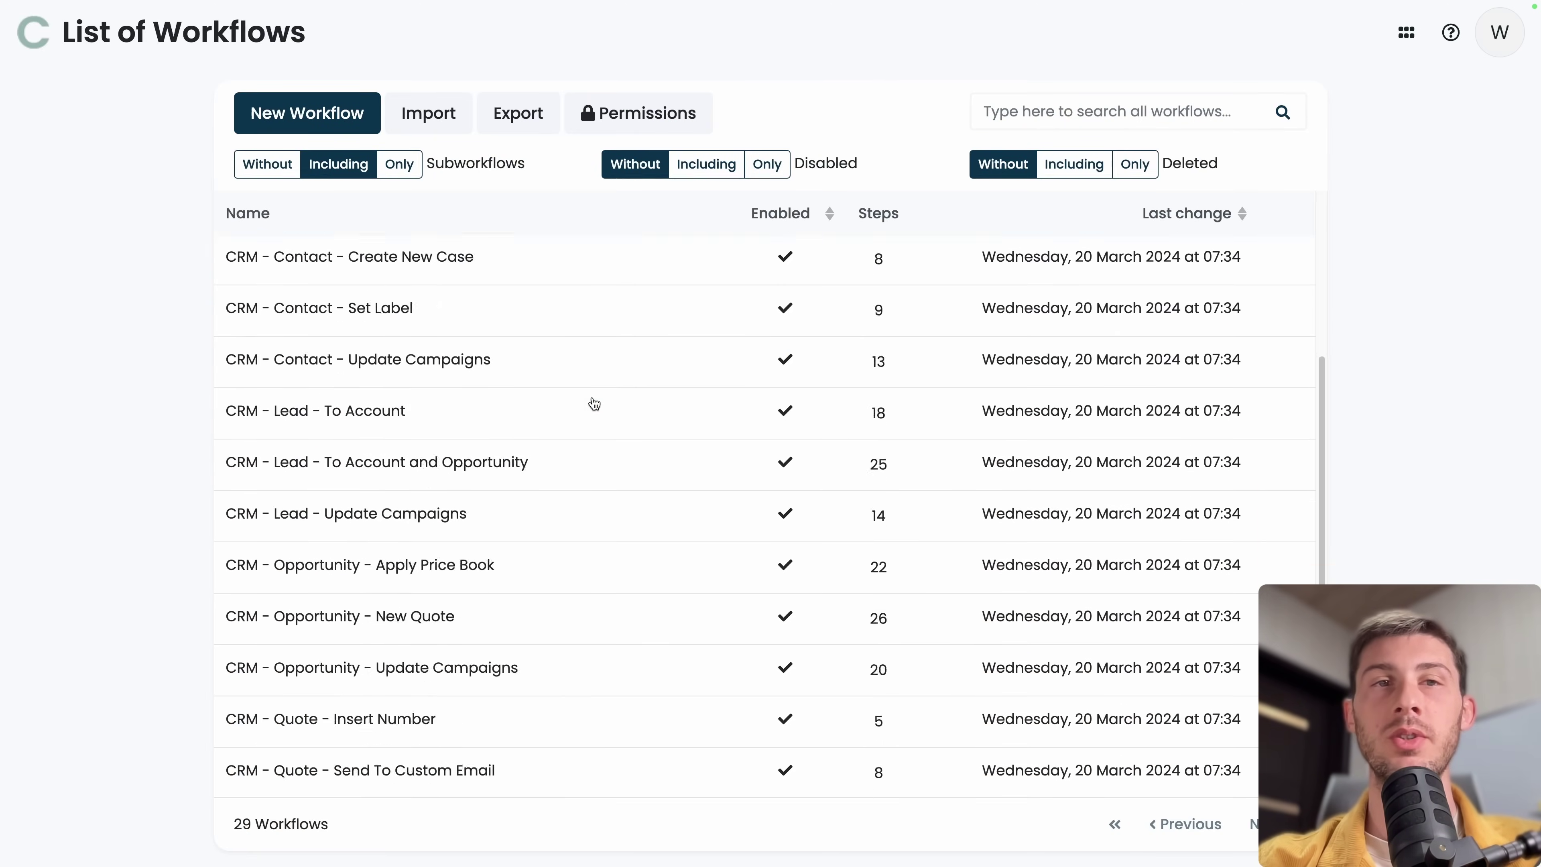
pyautogui.scroll(-4, 594, 404)
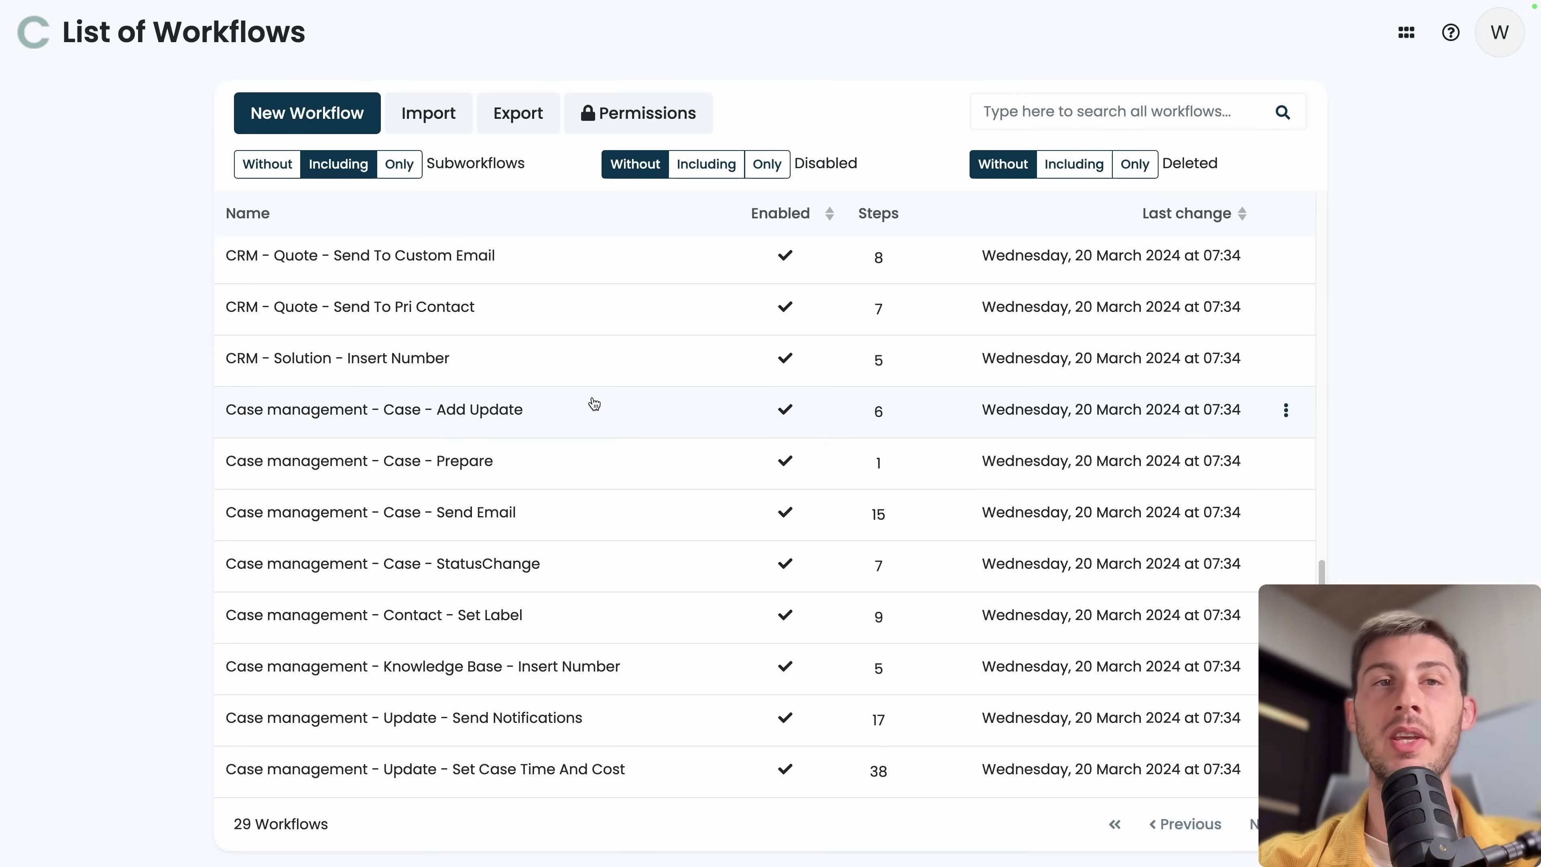
pyautogui.scroll(10, 594, 404)
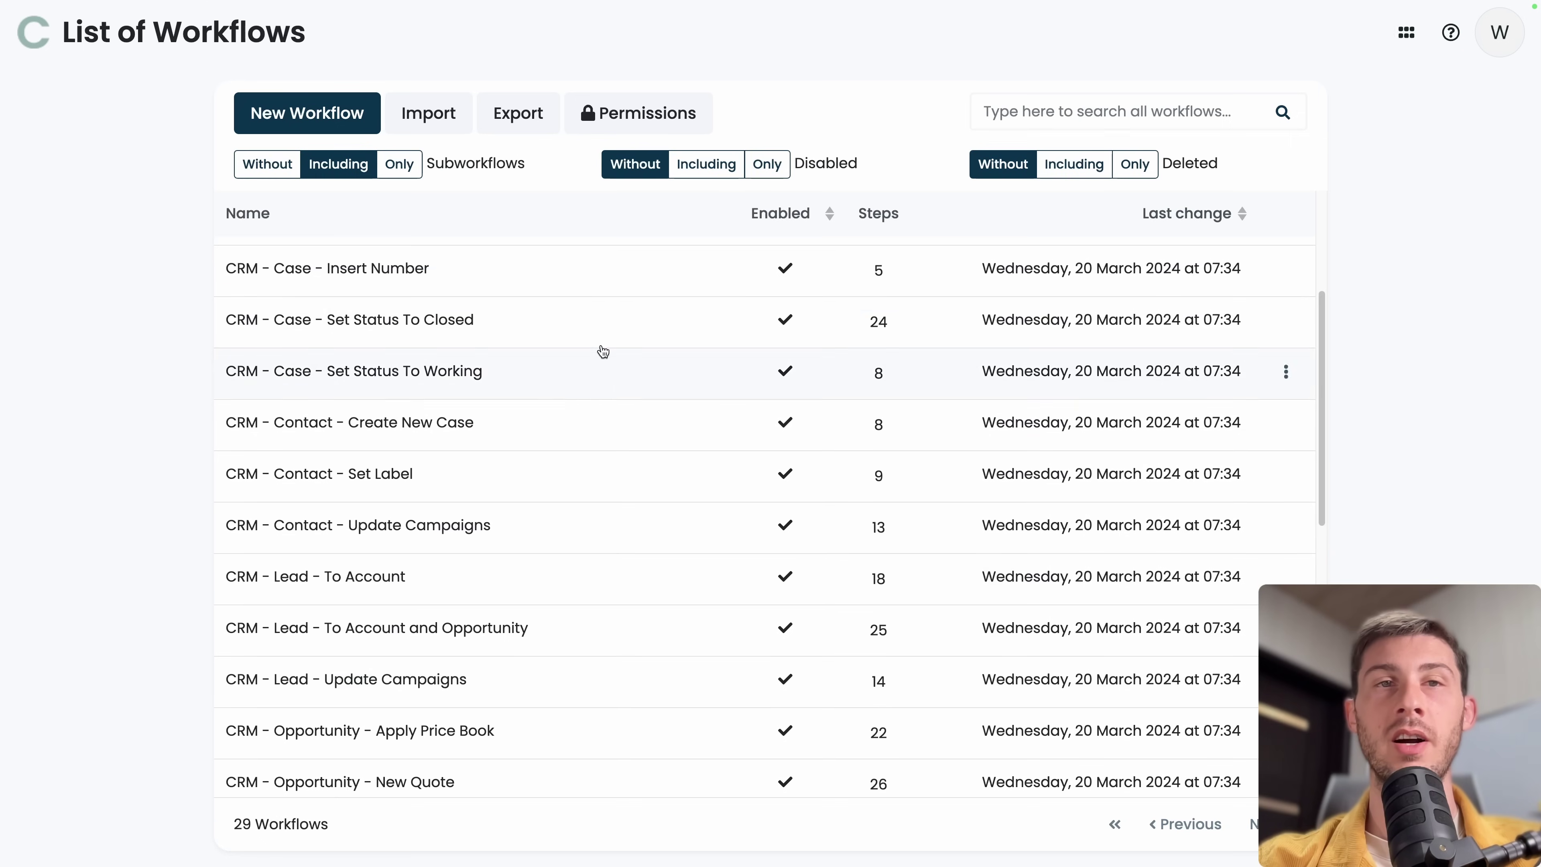
pyautogui.scroll(4, 330, 416)
pyautogui.scroll(-15, 330, 413)
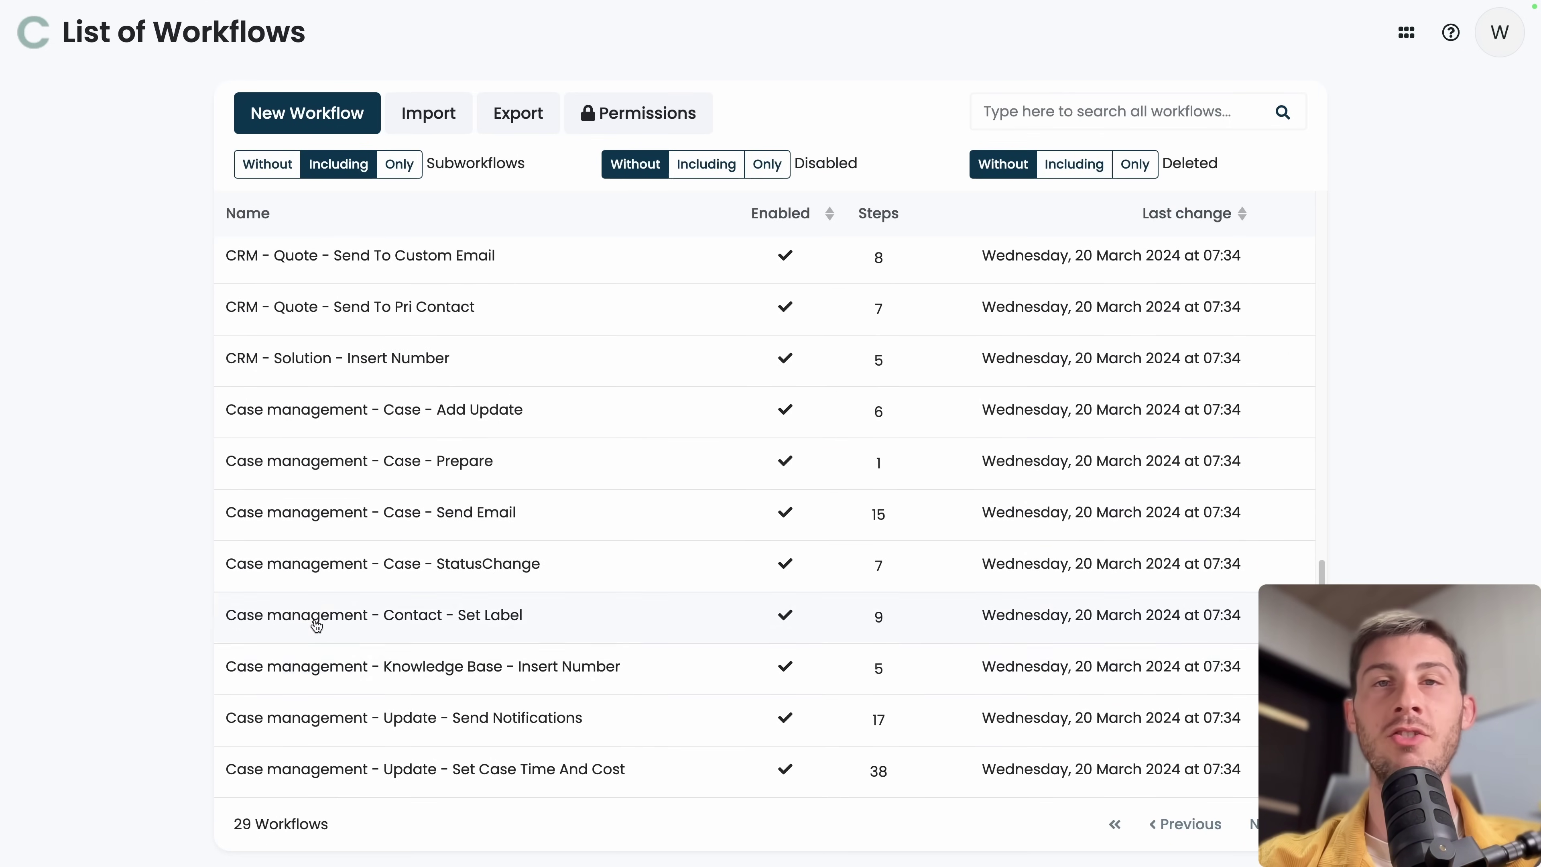
pyautogui.scroll(15, 316, 625)
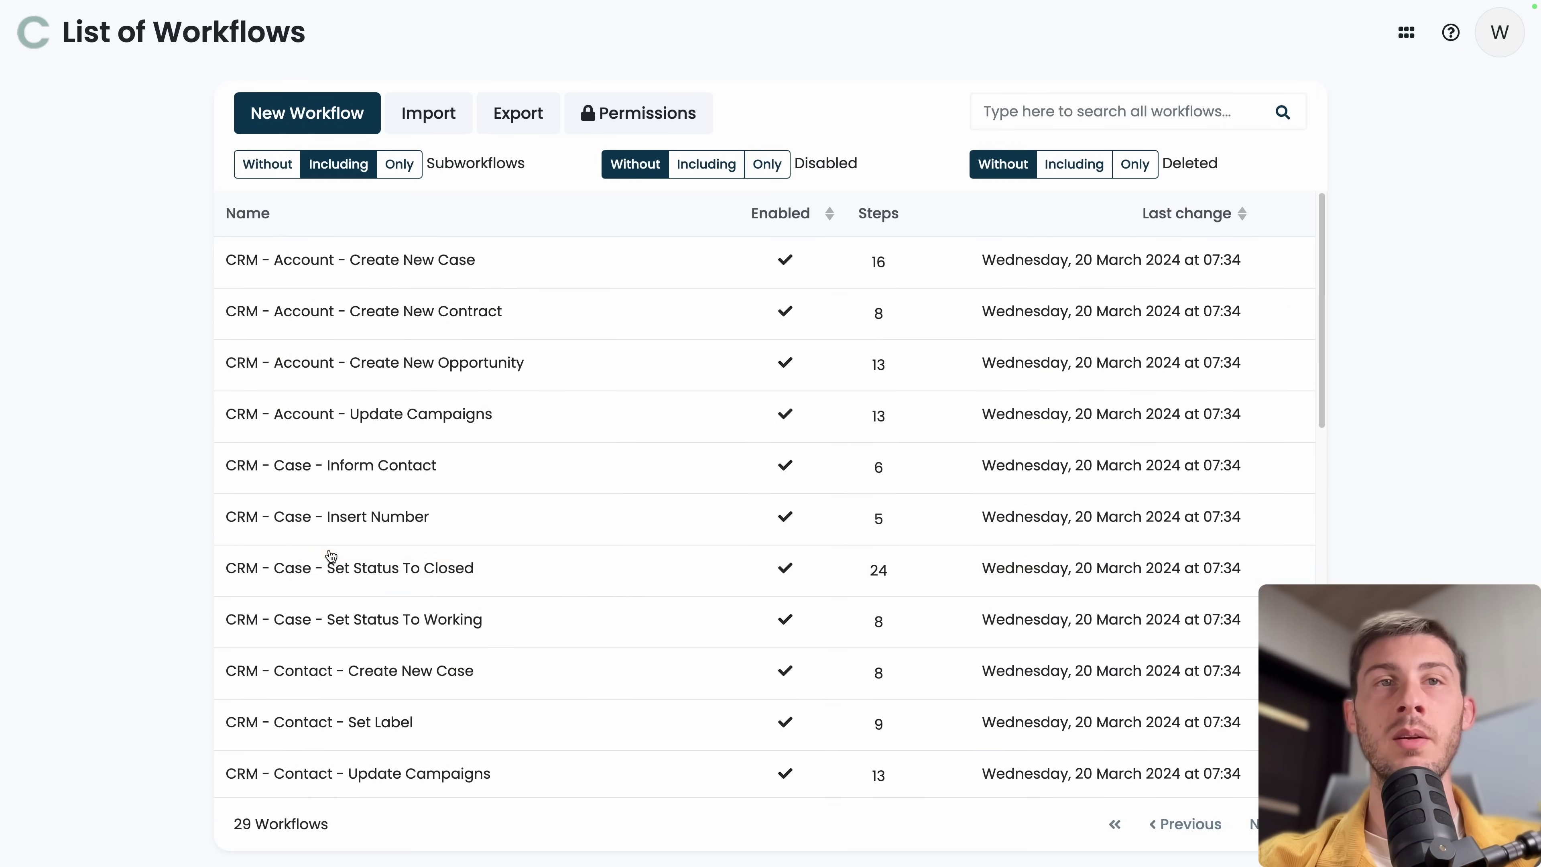
pyautogui.click(279, 129)
# Label the workflow 'Demo - New Sample Data', run it as your own account, and save.
pyautogui.click(433, 151)
pyautogui.write('Demed Workflow')
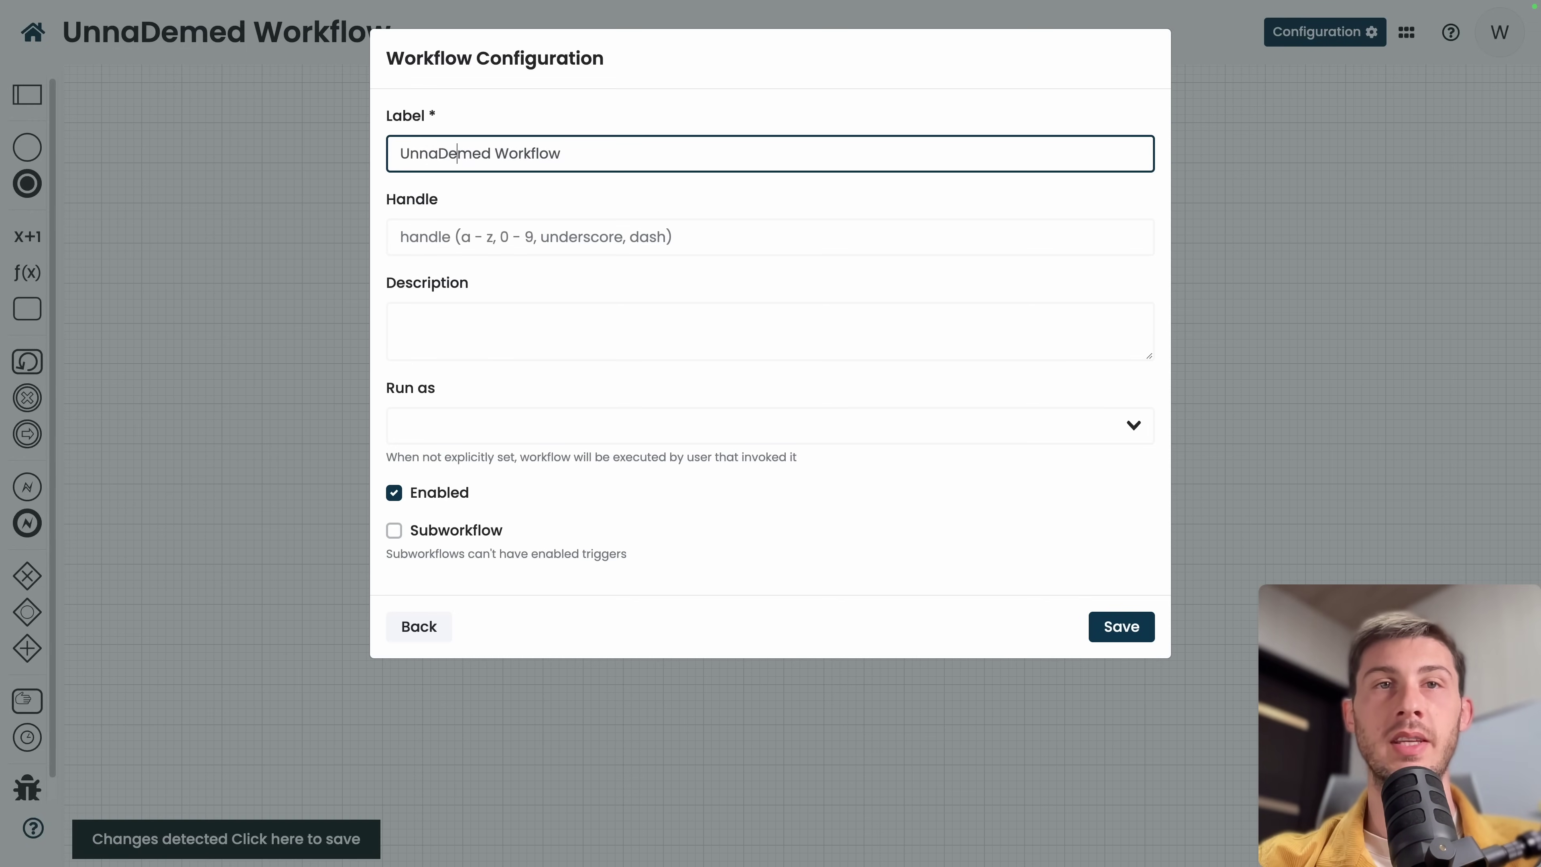
pyautogui.hotkey('ctrl', 'a')
pyautogui.write('Demo - New Sampl')
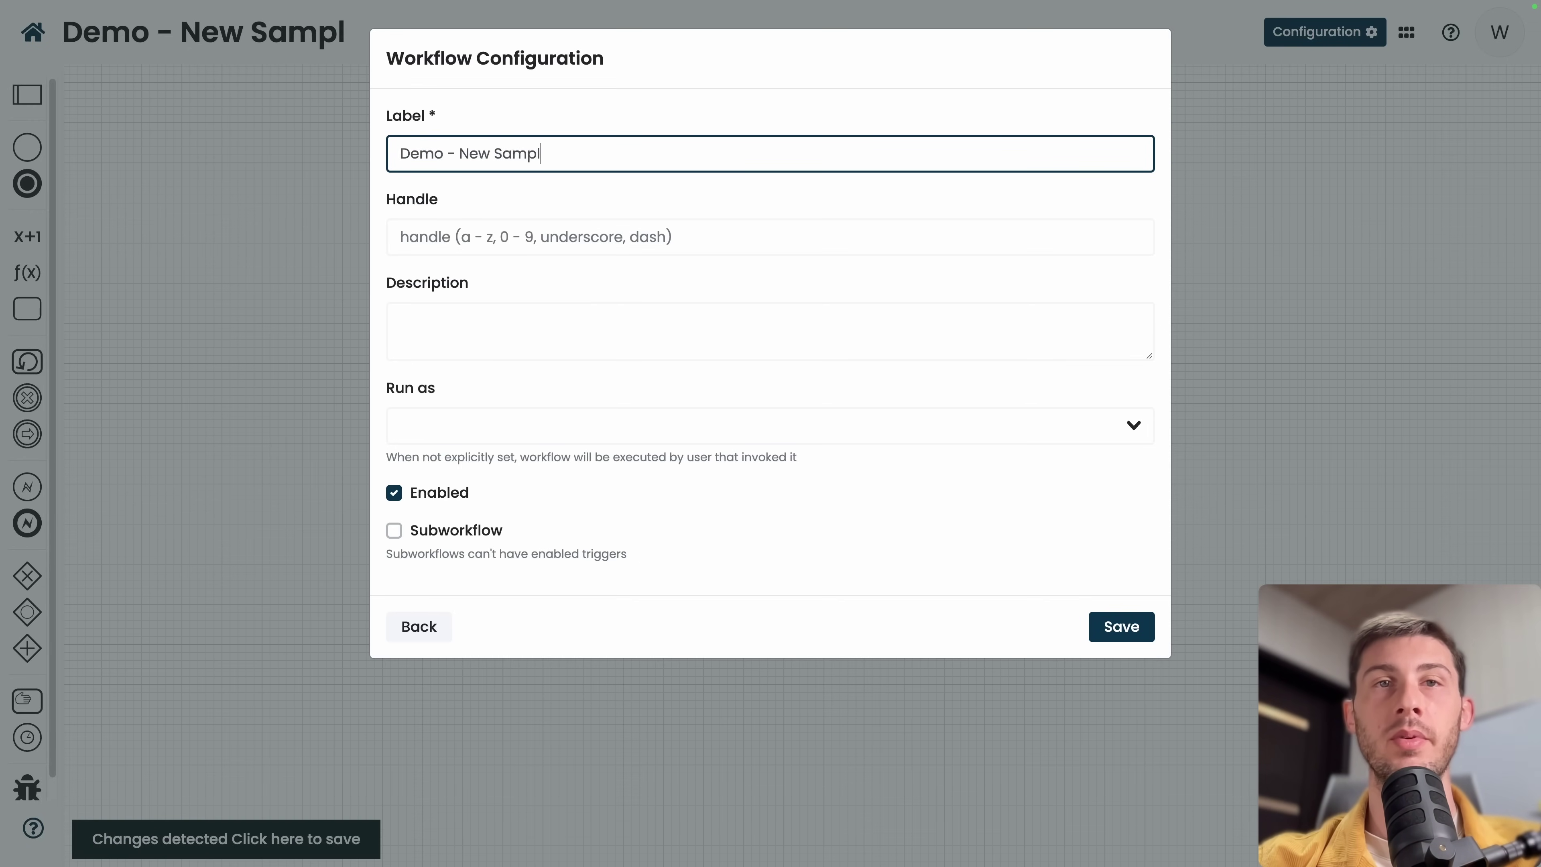
pyautogui.write('e Data')
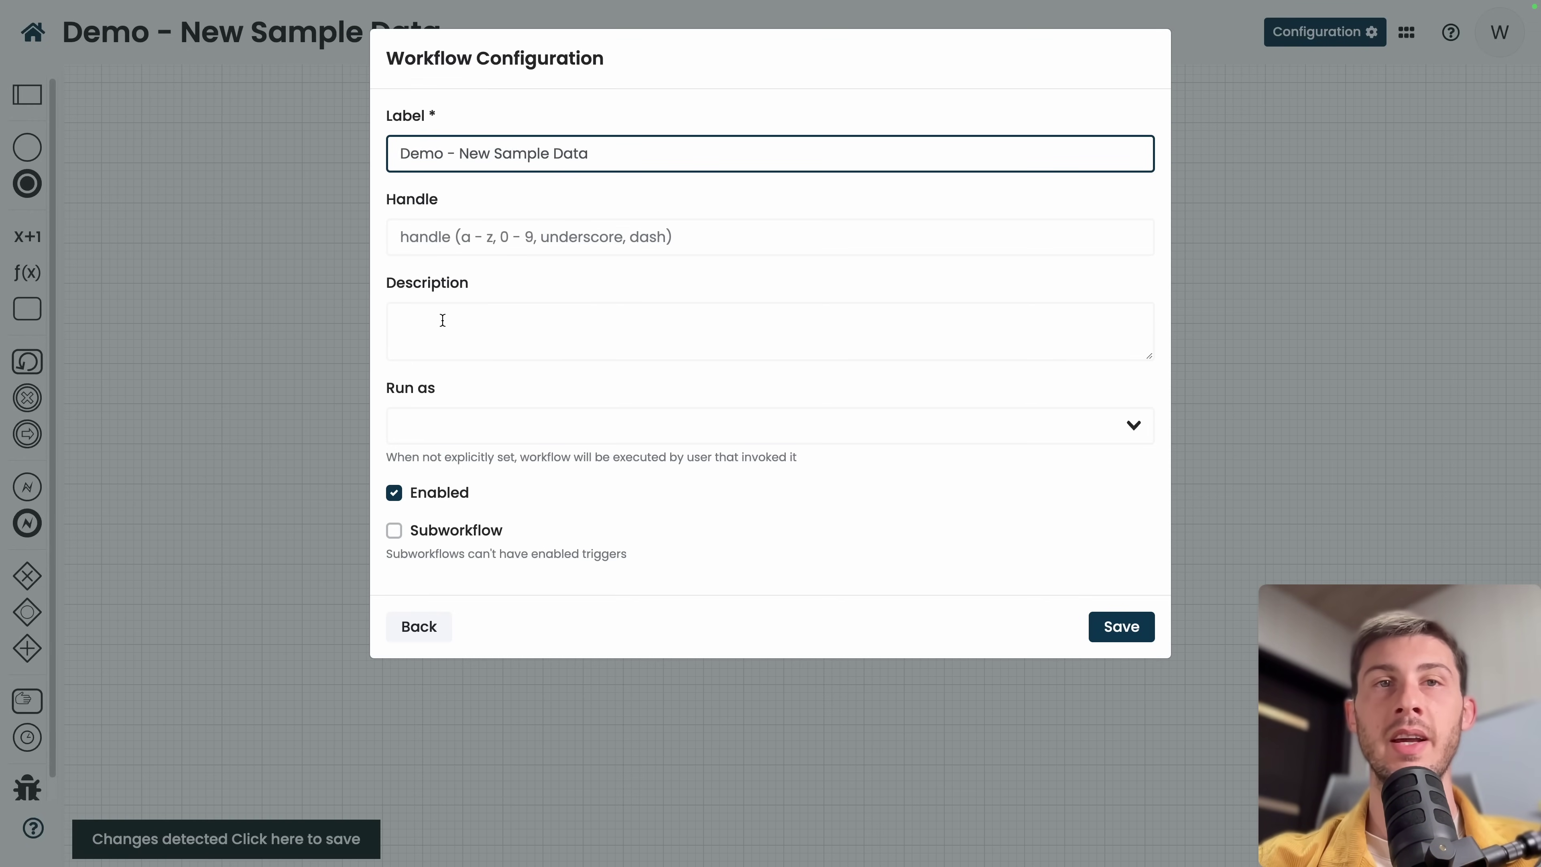
pyautogui.click(495, 427)
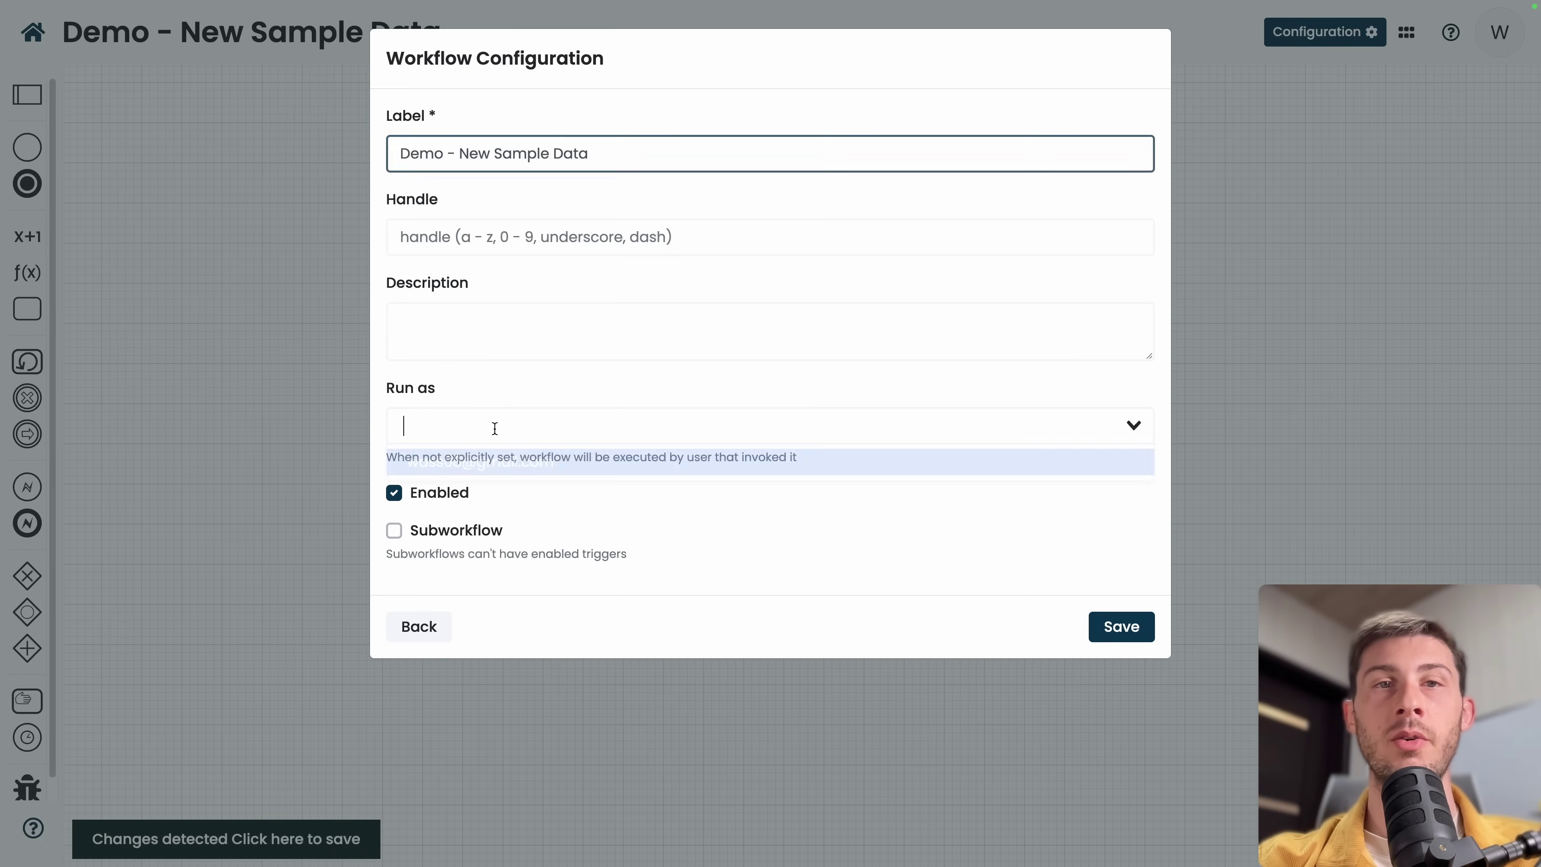
pyautogui.click(490, 462)
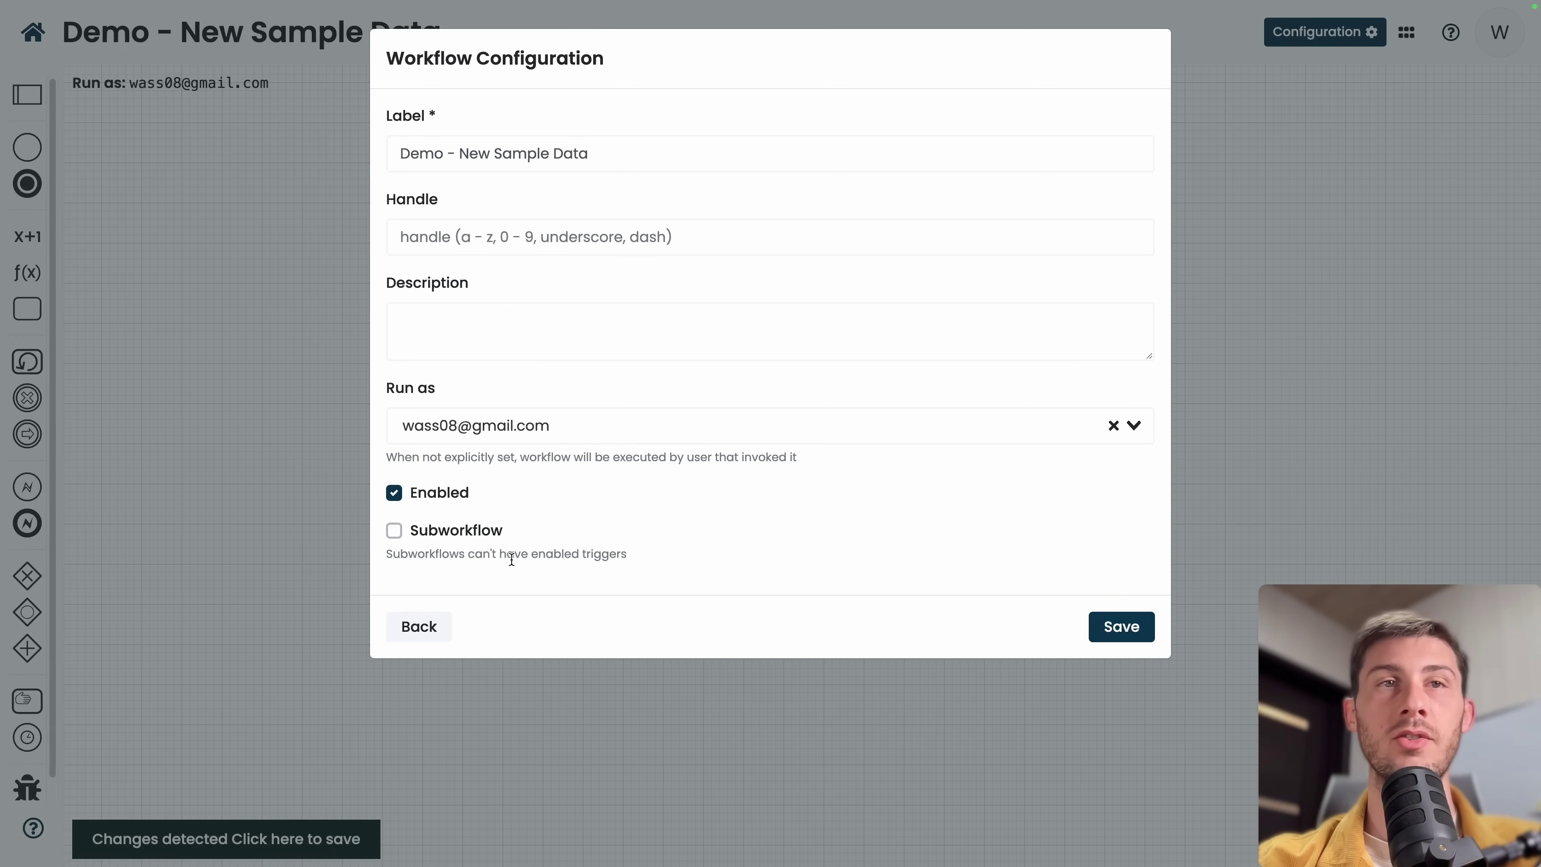
pyautogui.click(1121, 626)
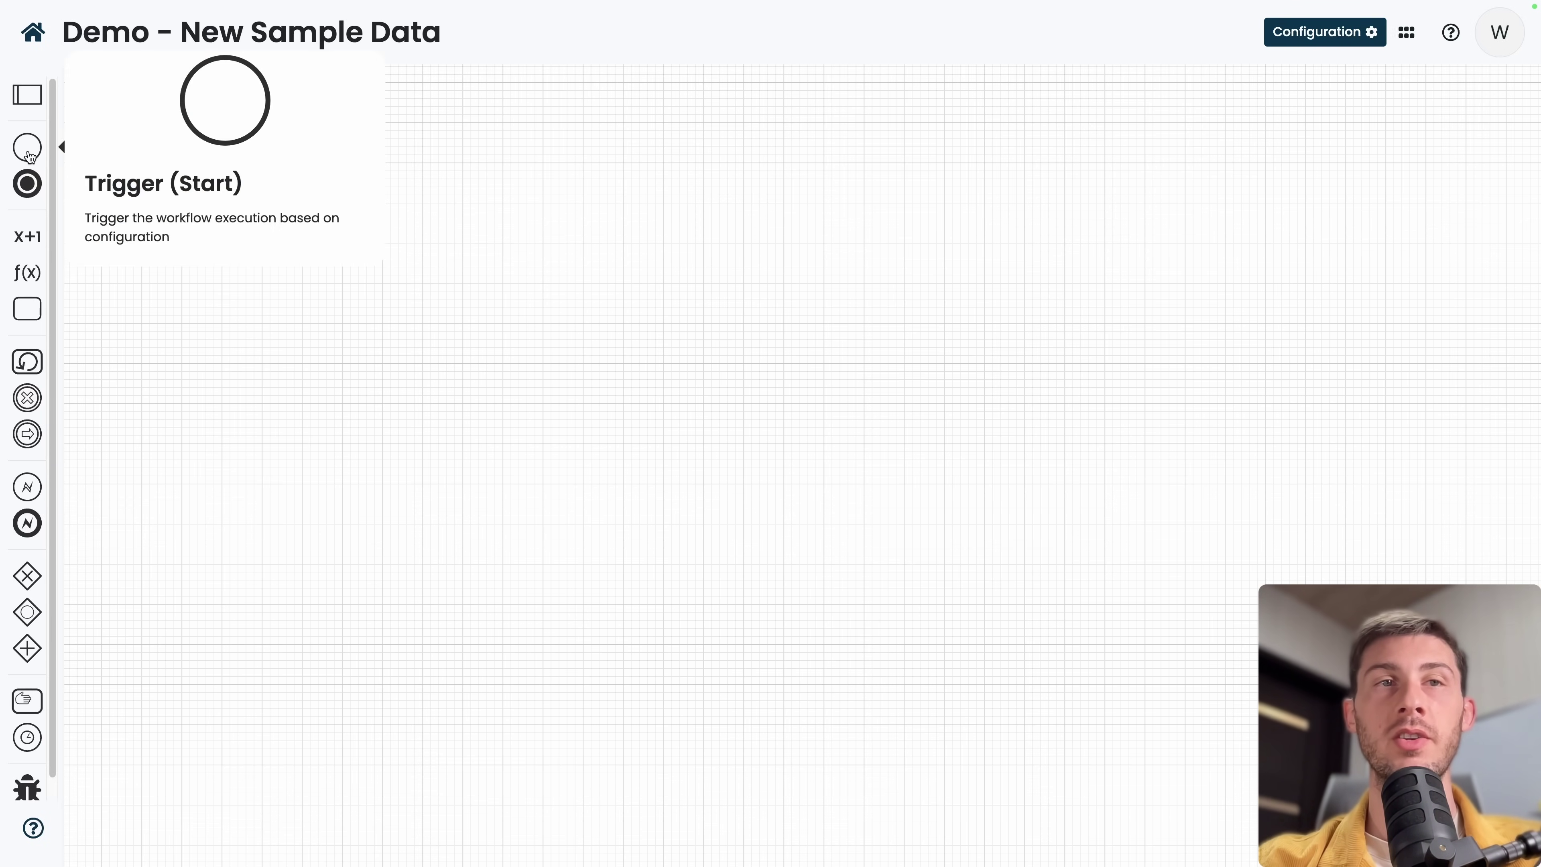
# Place a Trigger step on the canvas and open its properties at the label field.
pyautogui.moveTo(29, 155); pyautogui.dragTo(355, 245)
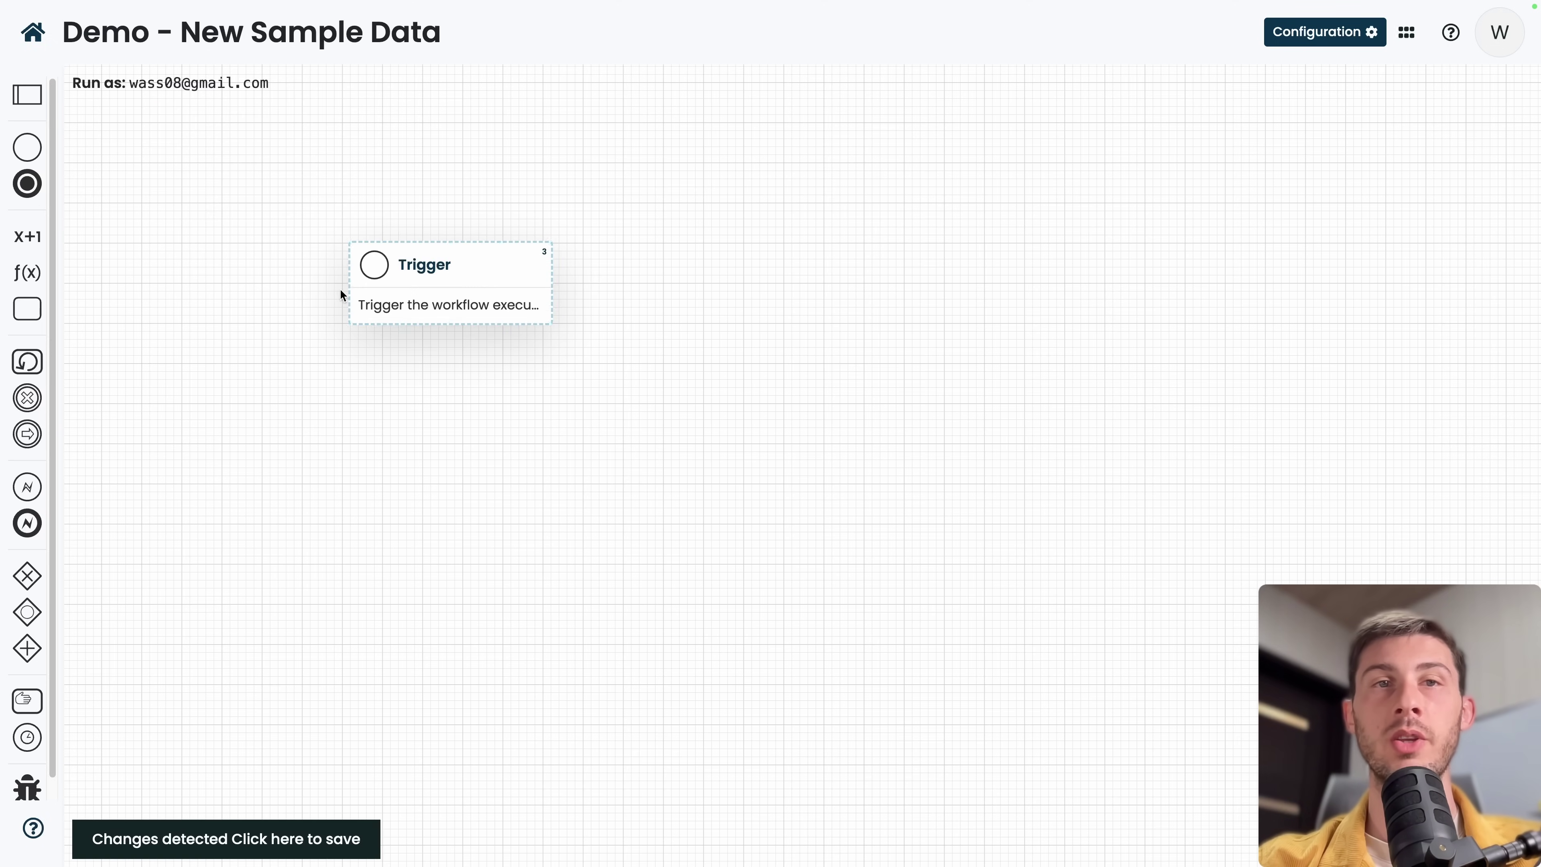
pyautogui.moveTo(488, 302)
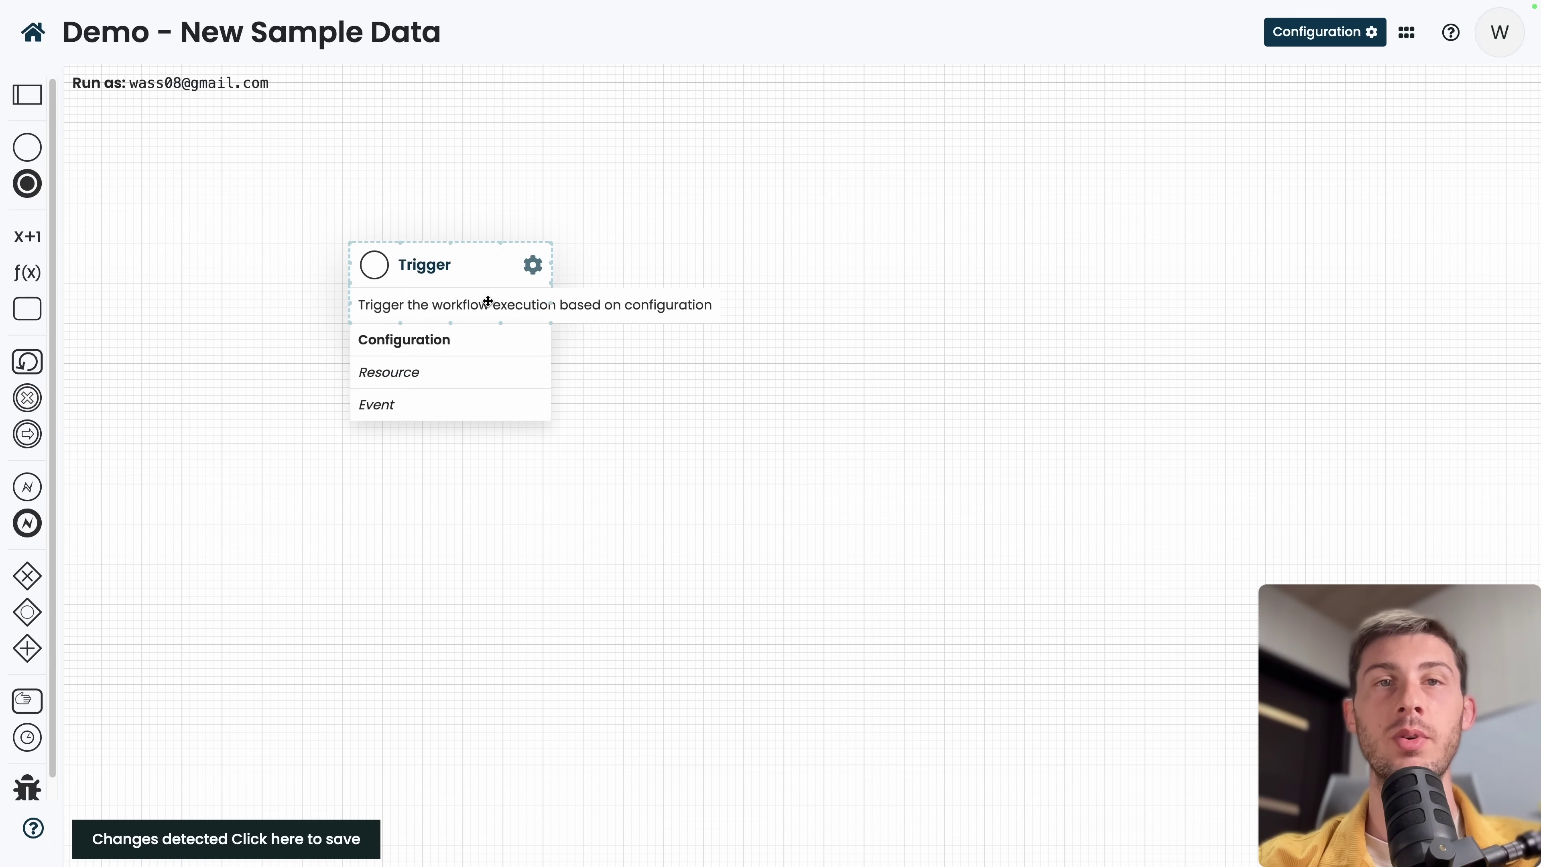
pyautogui.click(532, 265)
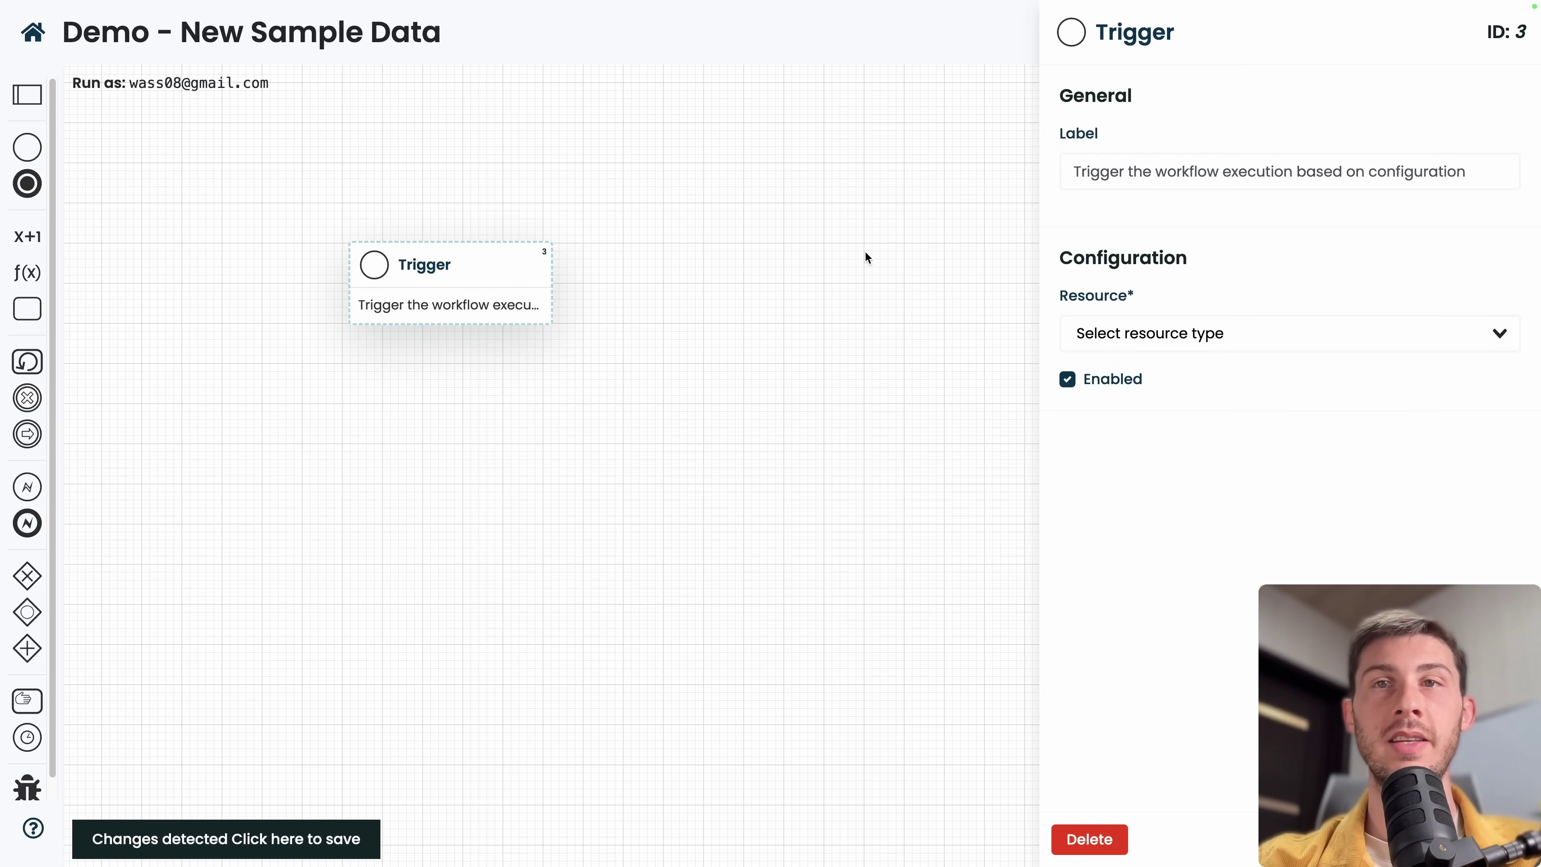
pyautogui.click(1077, 153)
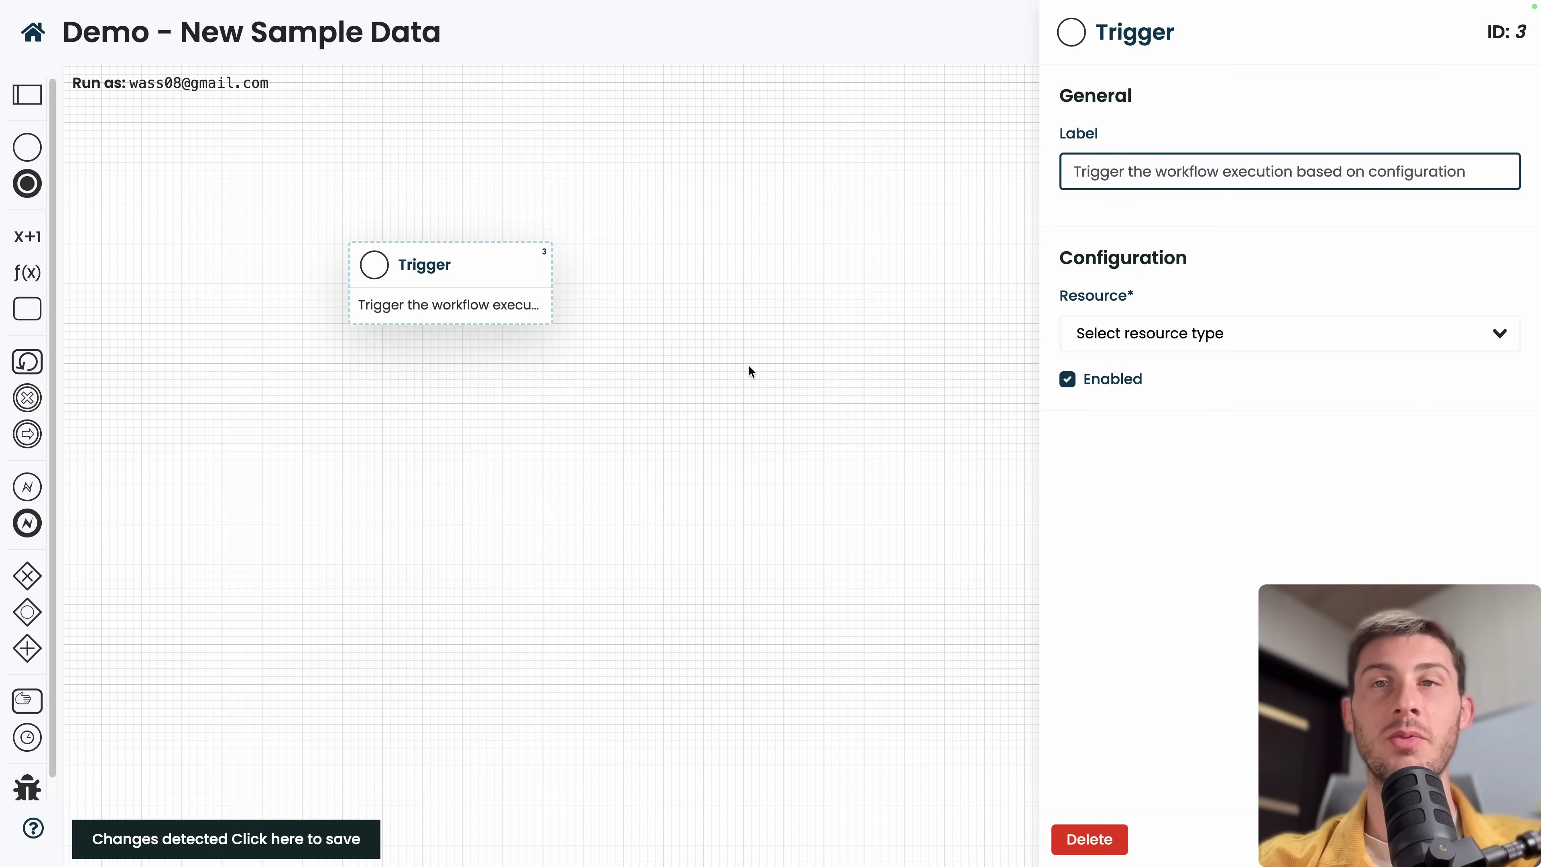
# Set the Trigger's resource to Compose Module and its event to afterCreate, then close the panel.
pyautogui.click(1266, 344)
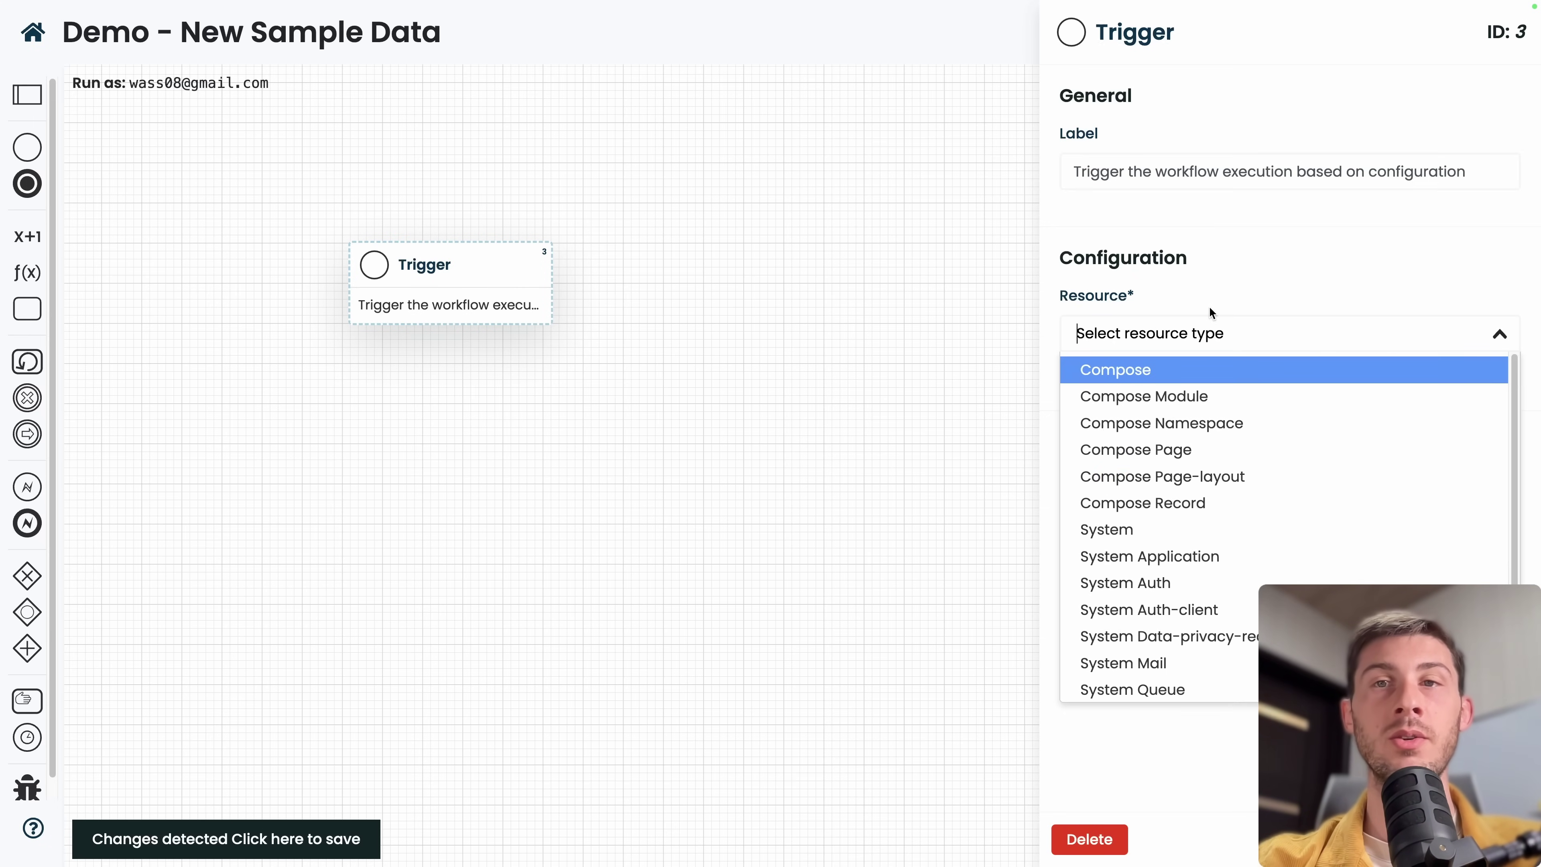
pyautogui.scroll(-2, 1141, 592)
pyautogui.scroll(2, 1236, 641)
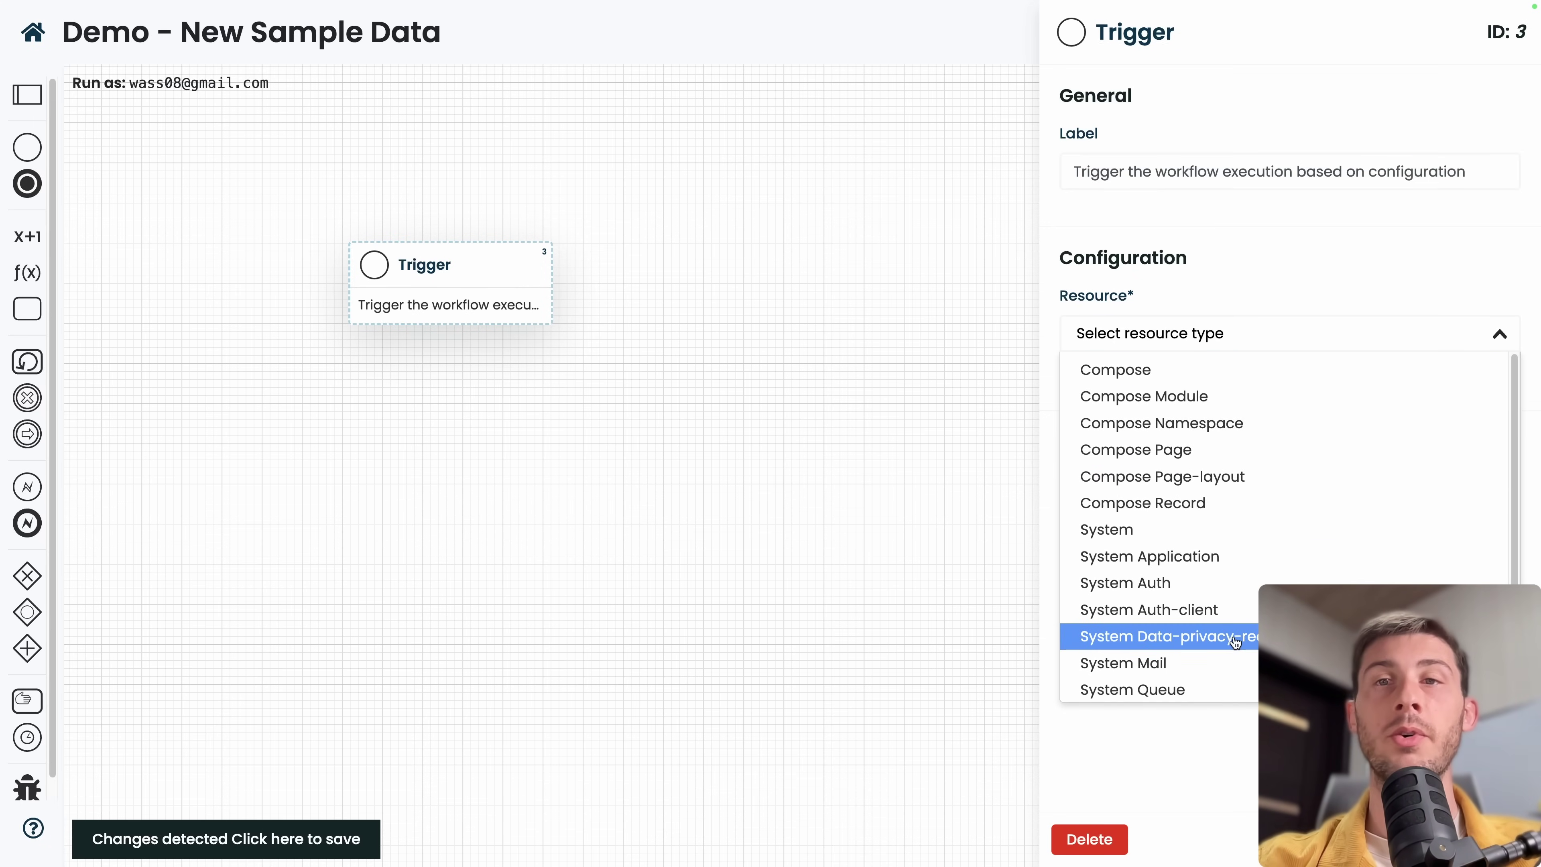
pyautogui.click(1111, 395)
pyautogui.click(1209, 419)
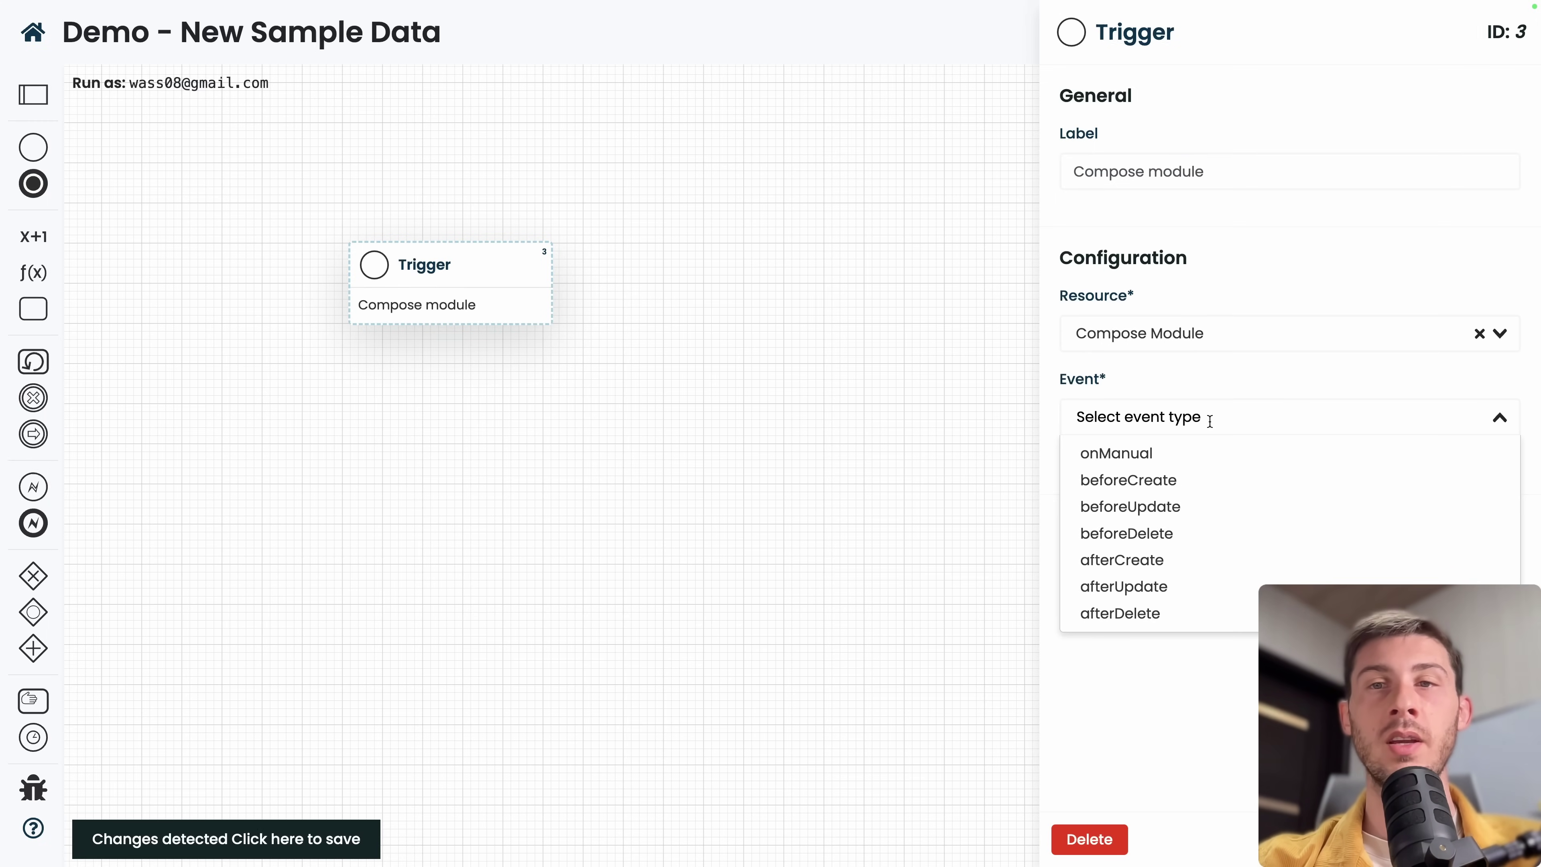
pyautogui.click(1156, 560)
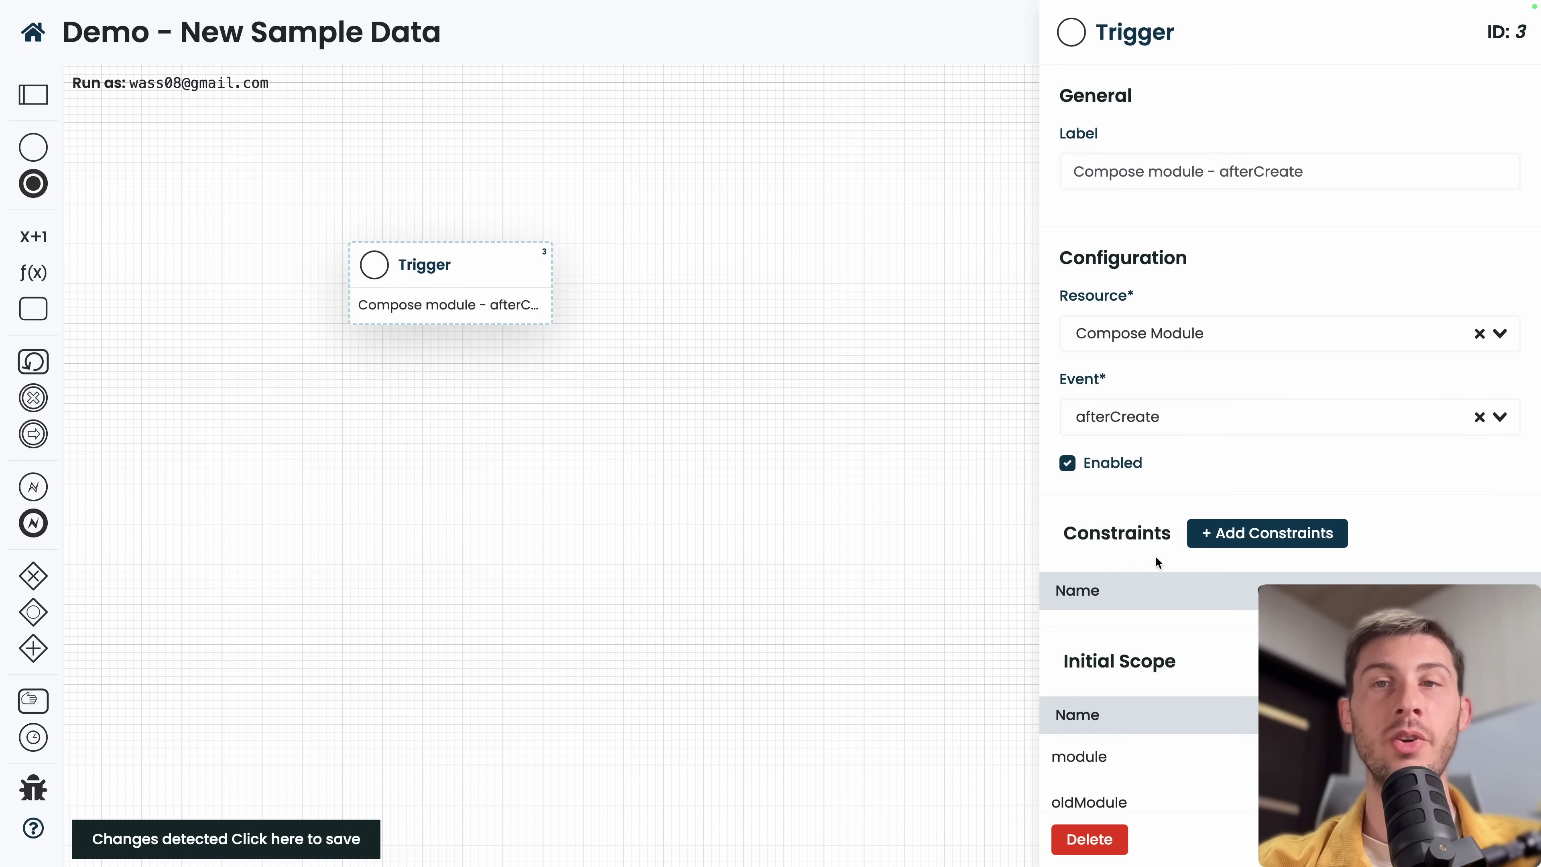
pyautogui.scroll(-1, 1125, 554)
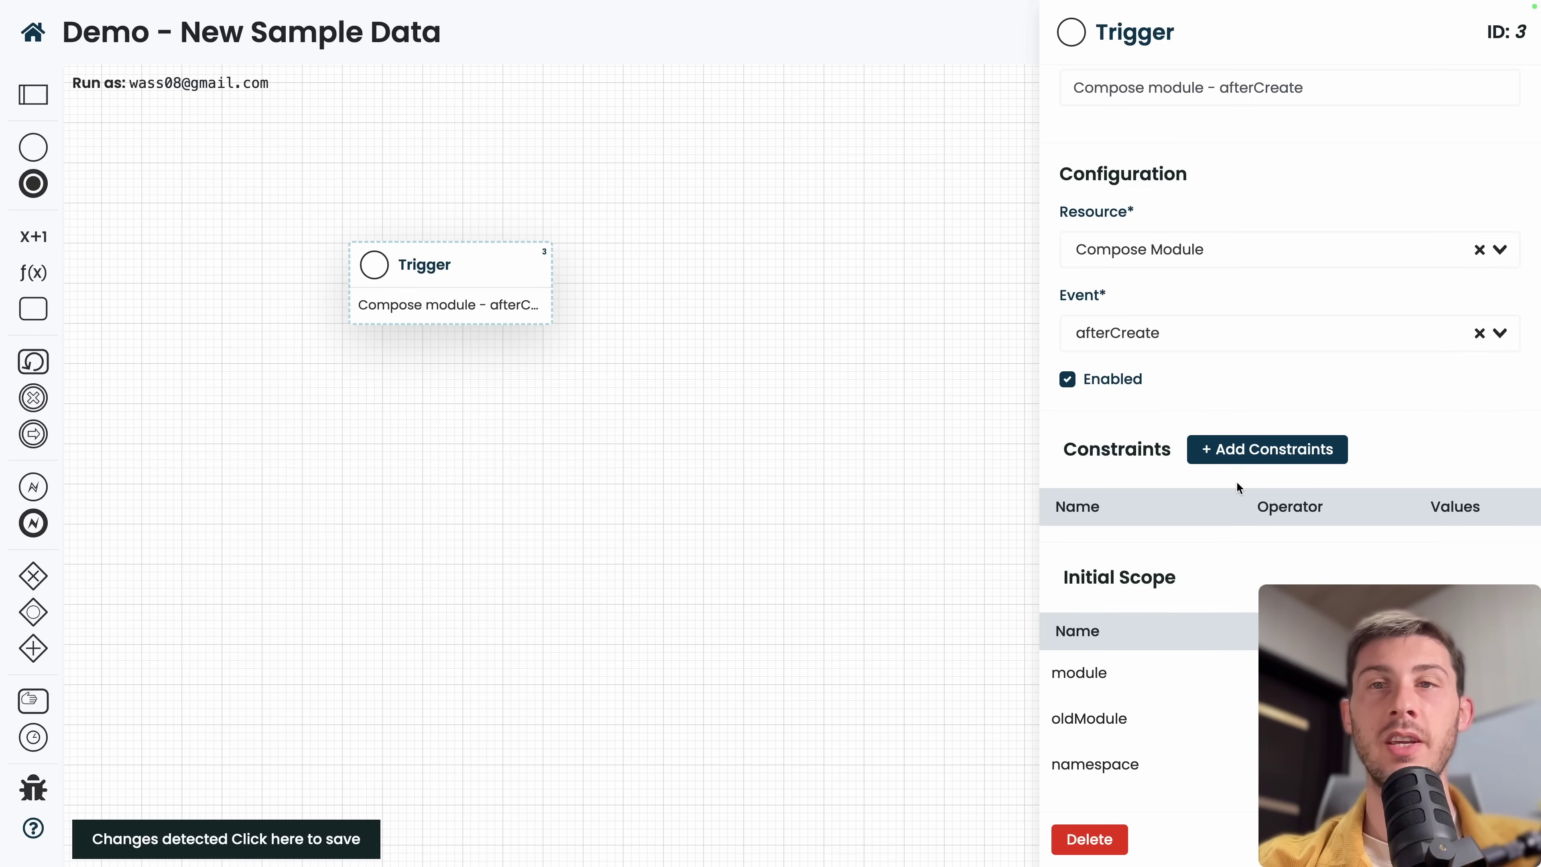
pyautogui.click(721, 360)
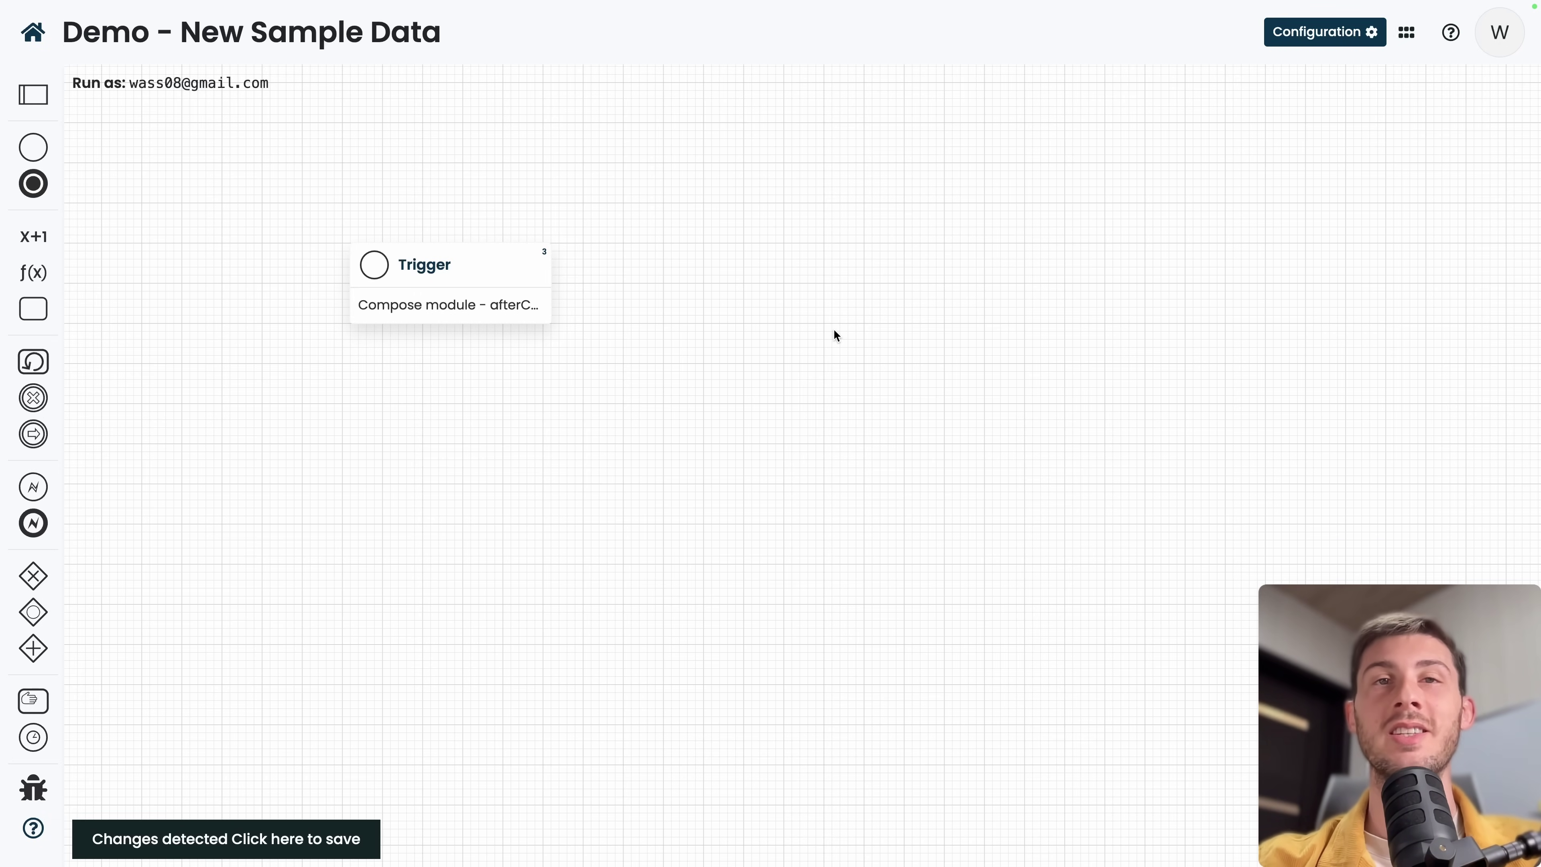
# Leave the unsaved workflow and open the CRM - Account - Create New Case workflow.
pyautogui.click(33, 37)
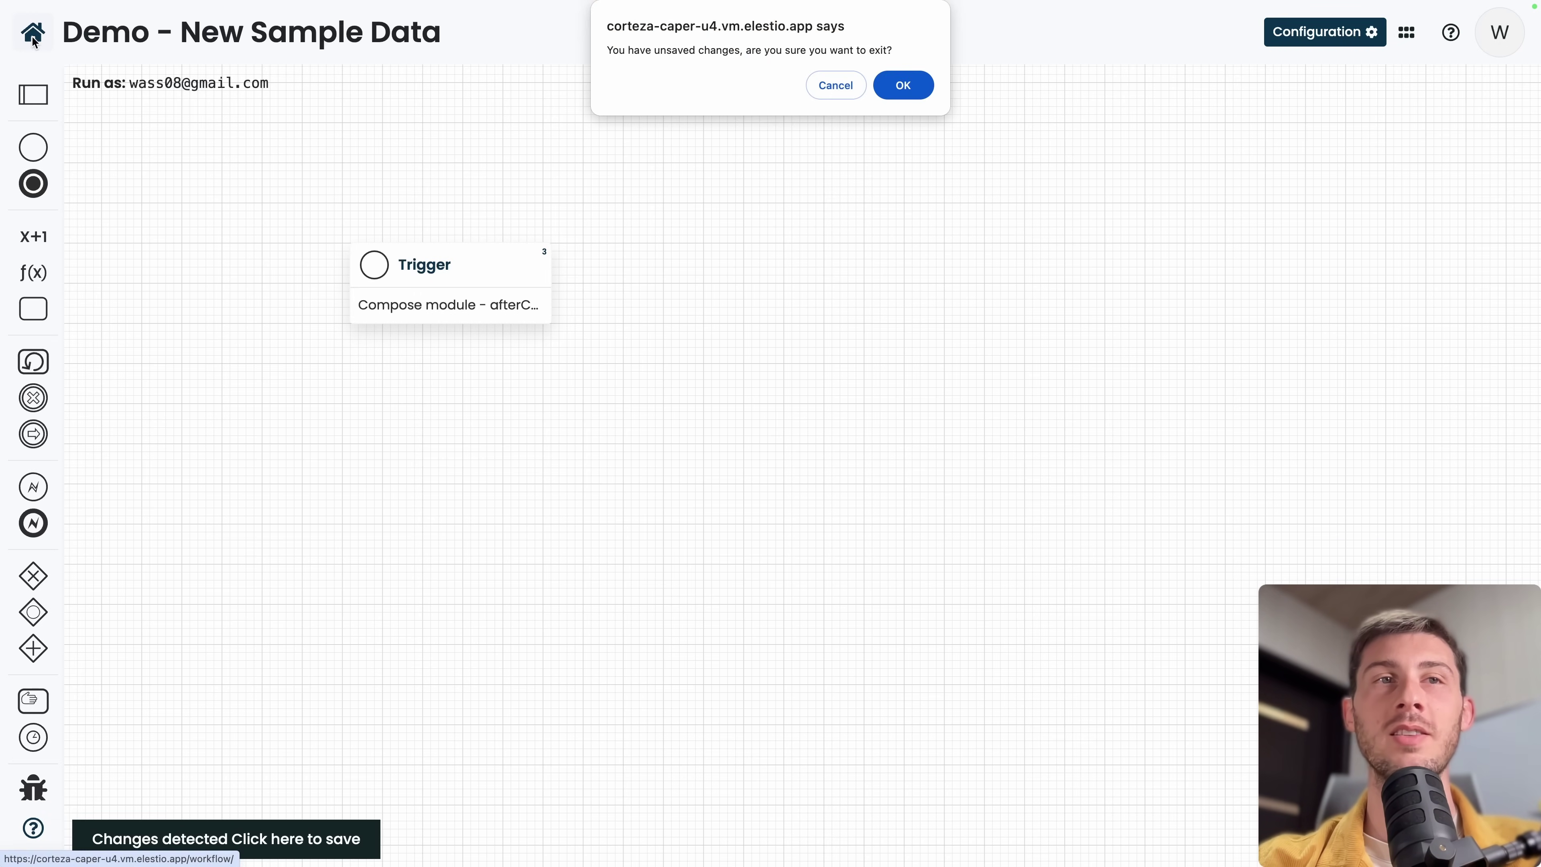
pyautogui.click(912, 85)
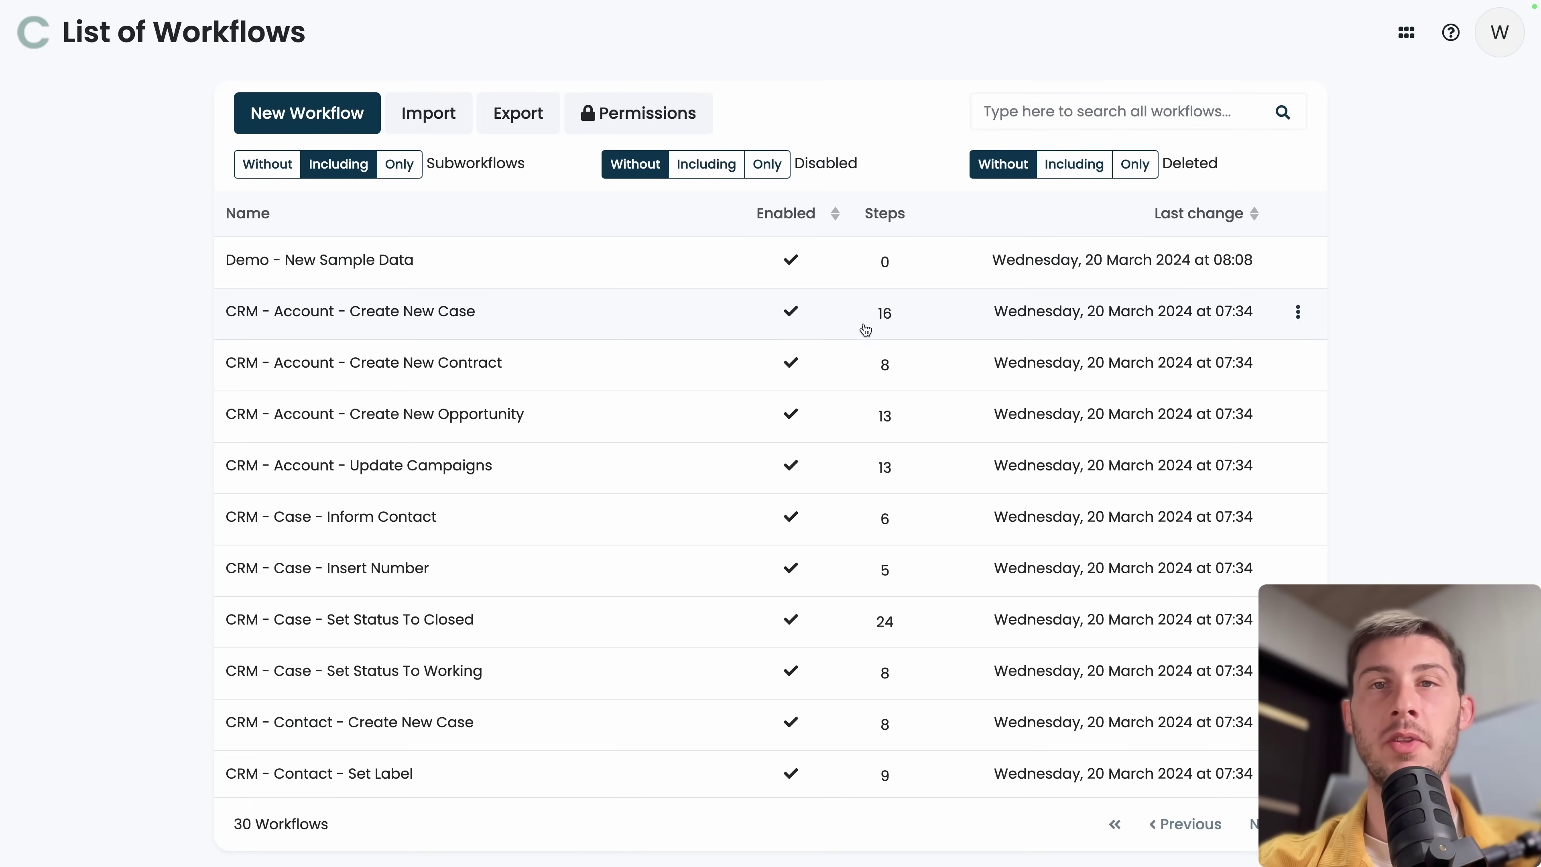
pyautogui.click(394, 325)
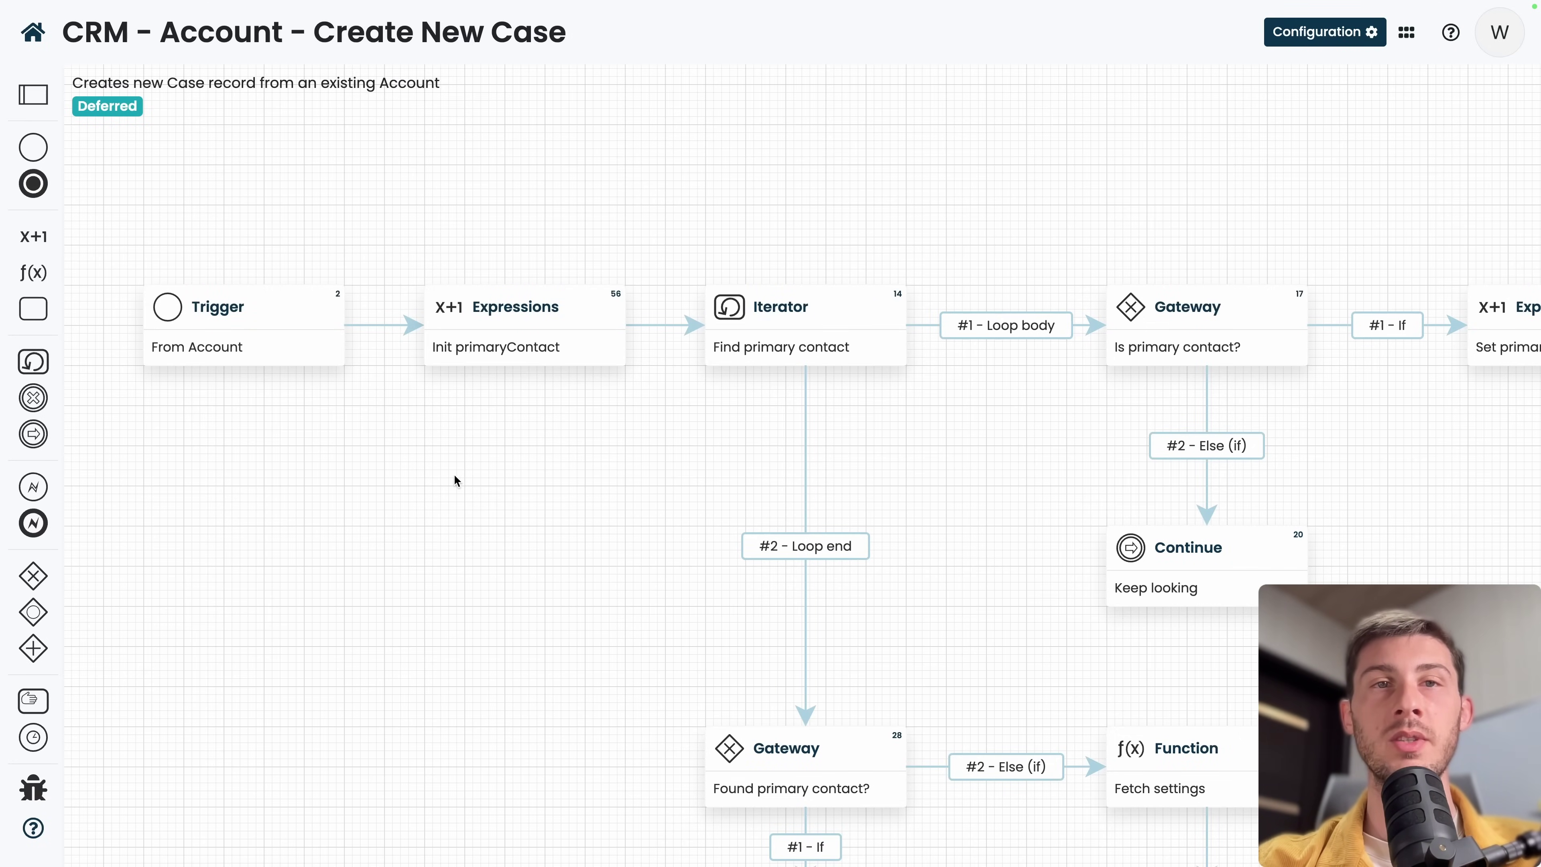
# Pan across the CRM flow diagram to reveal its iterator, gateway, function and prompt steps.
pyautogui.scroll(2, 457, 480)
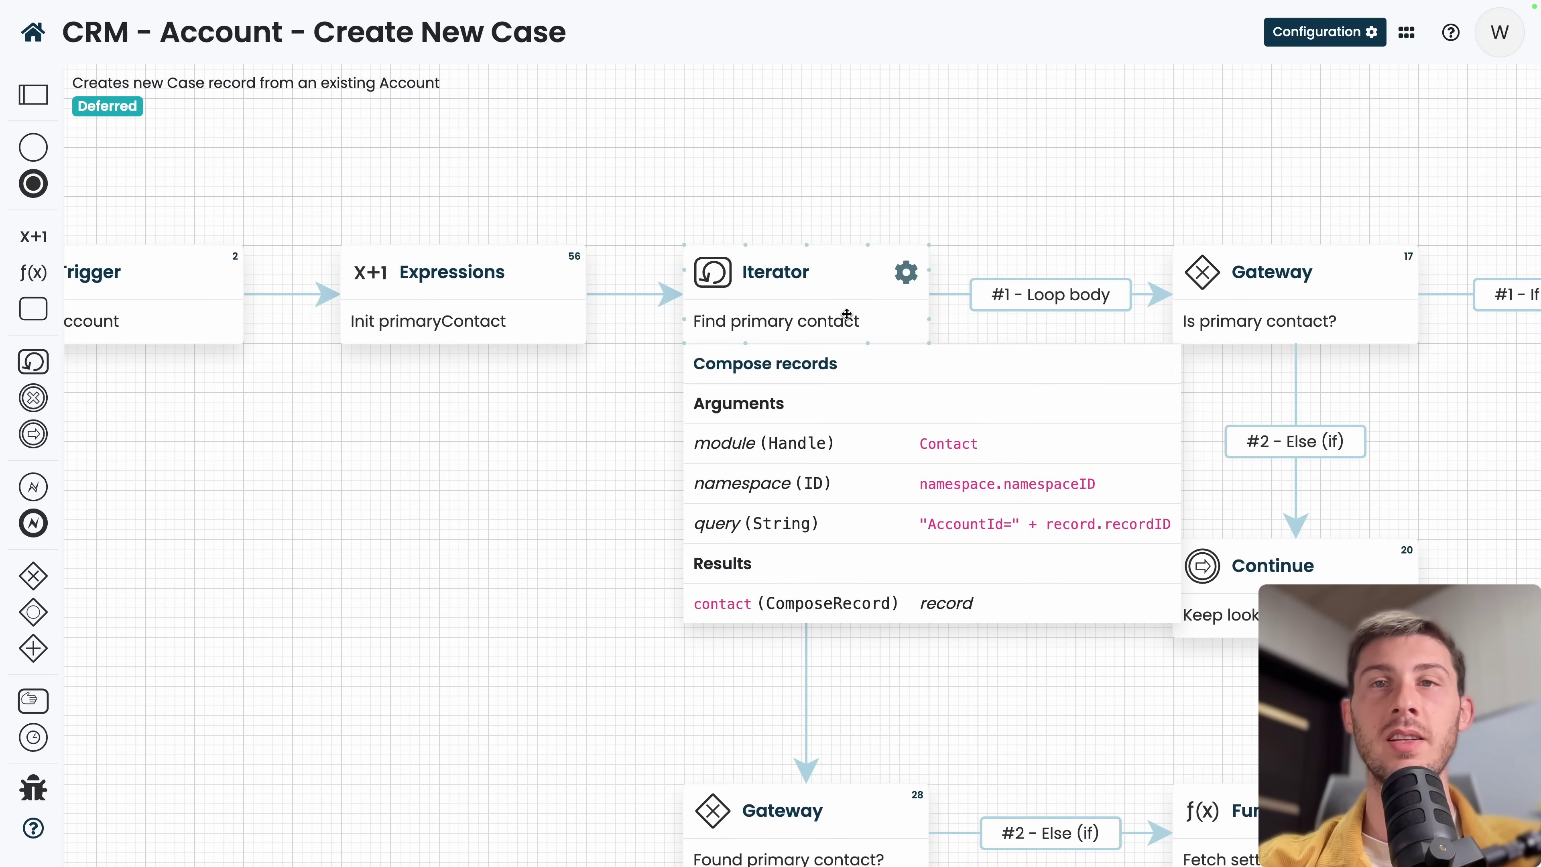
pyautogui.moveTo(1176, 323)
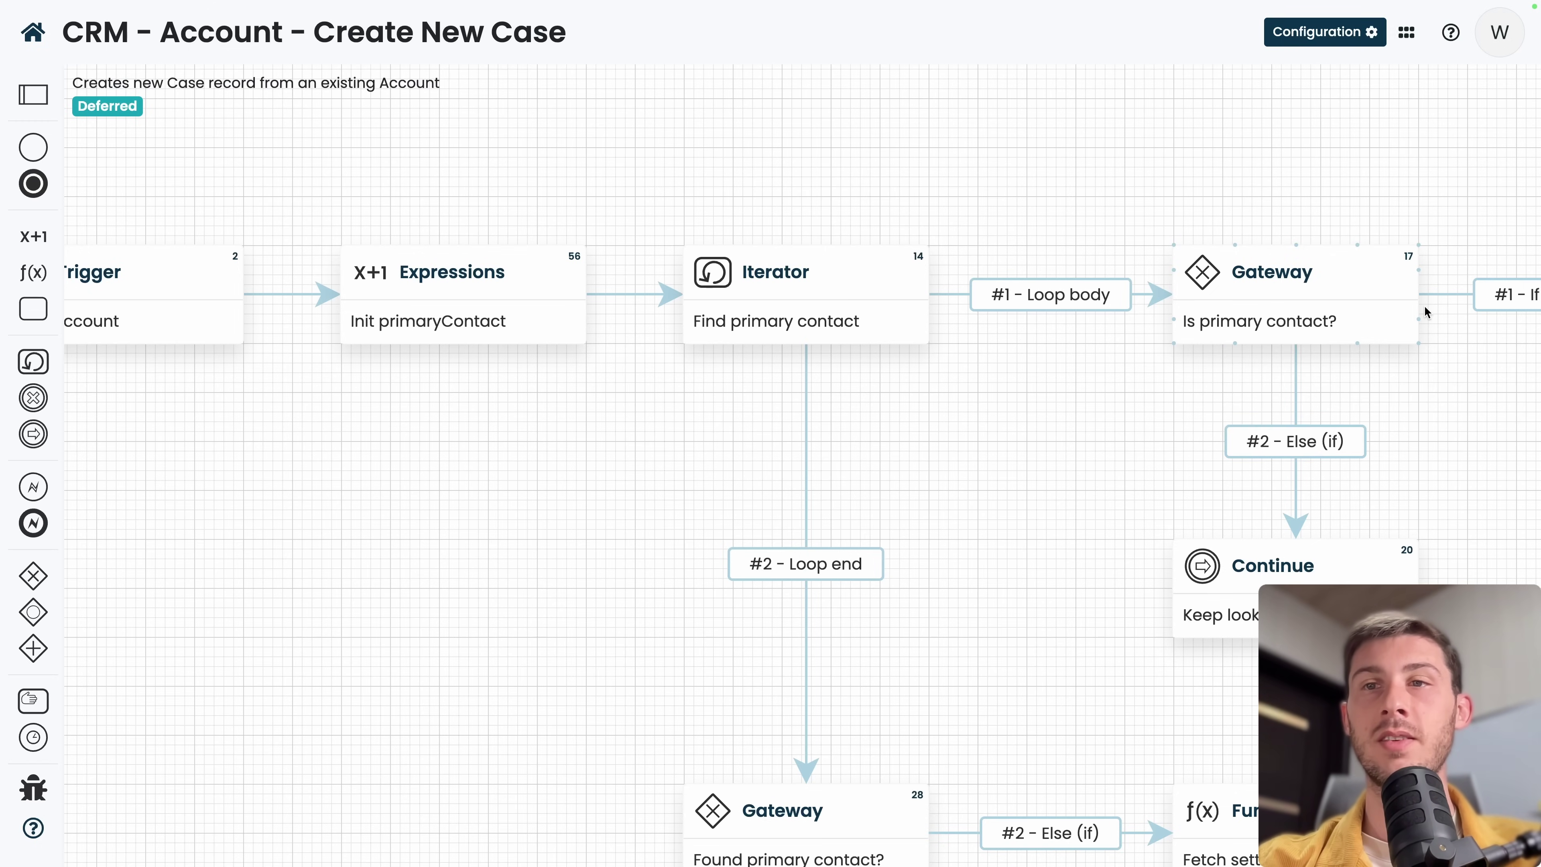
pyautogui.scroll(-3, 1507, 302)
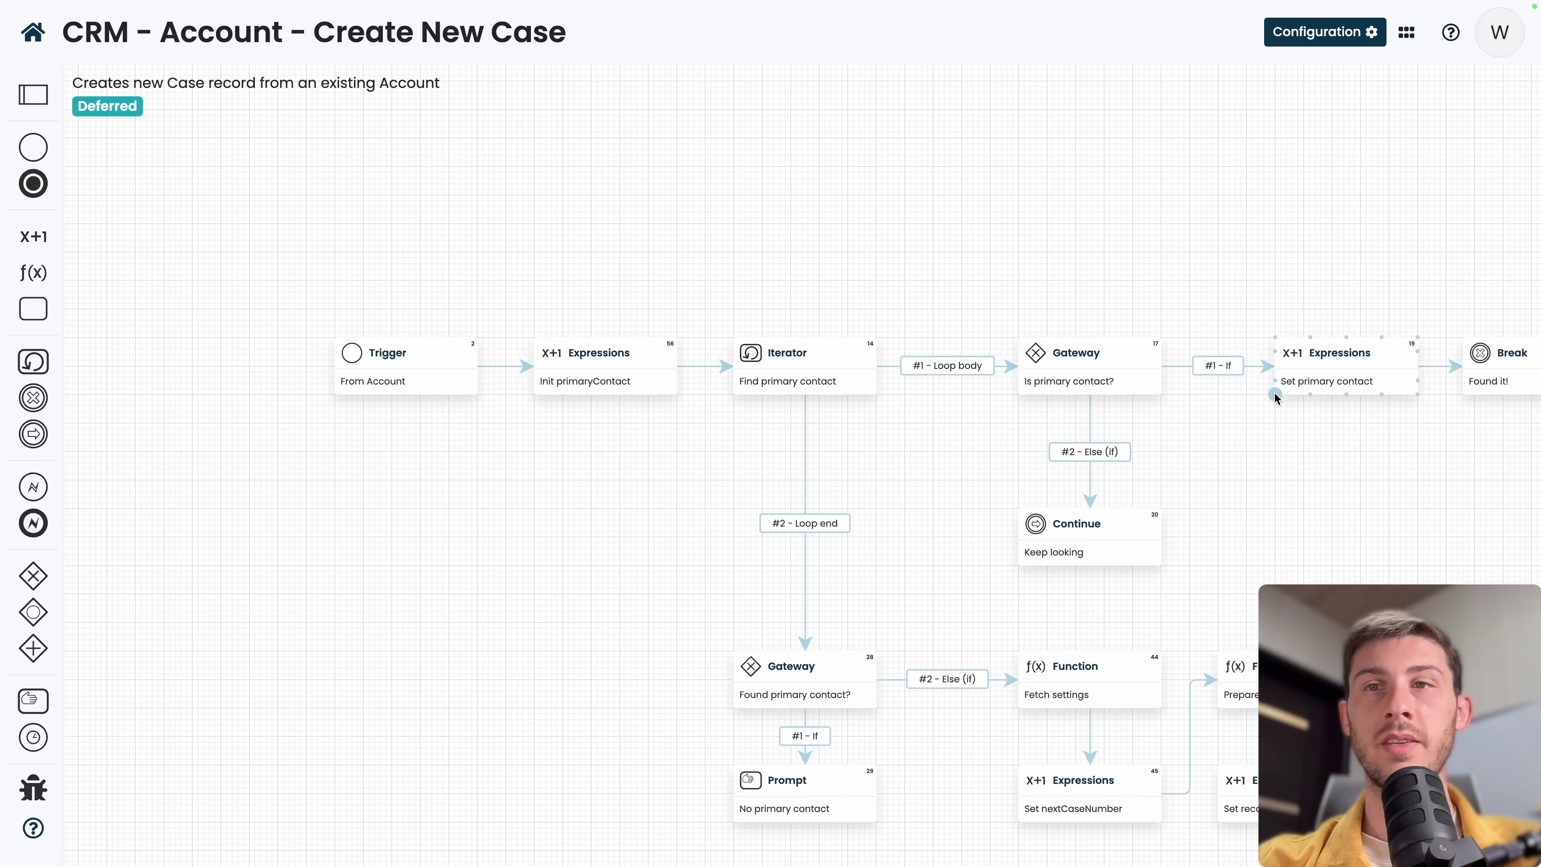
pyautogui.moveTo(1341, 383)
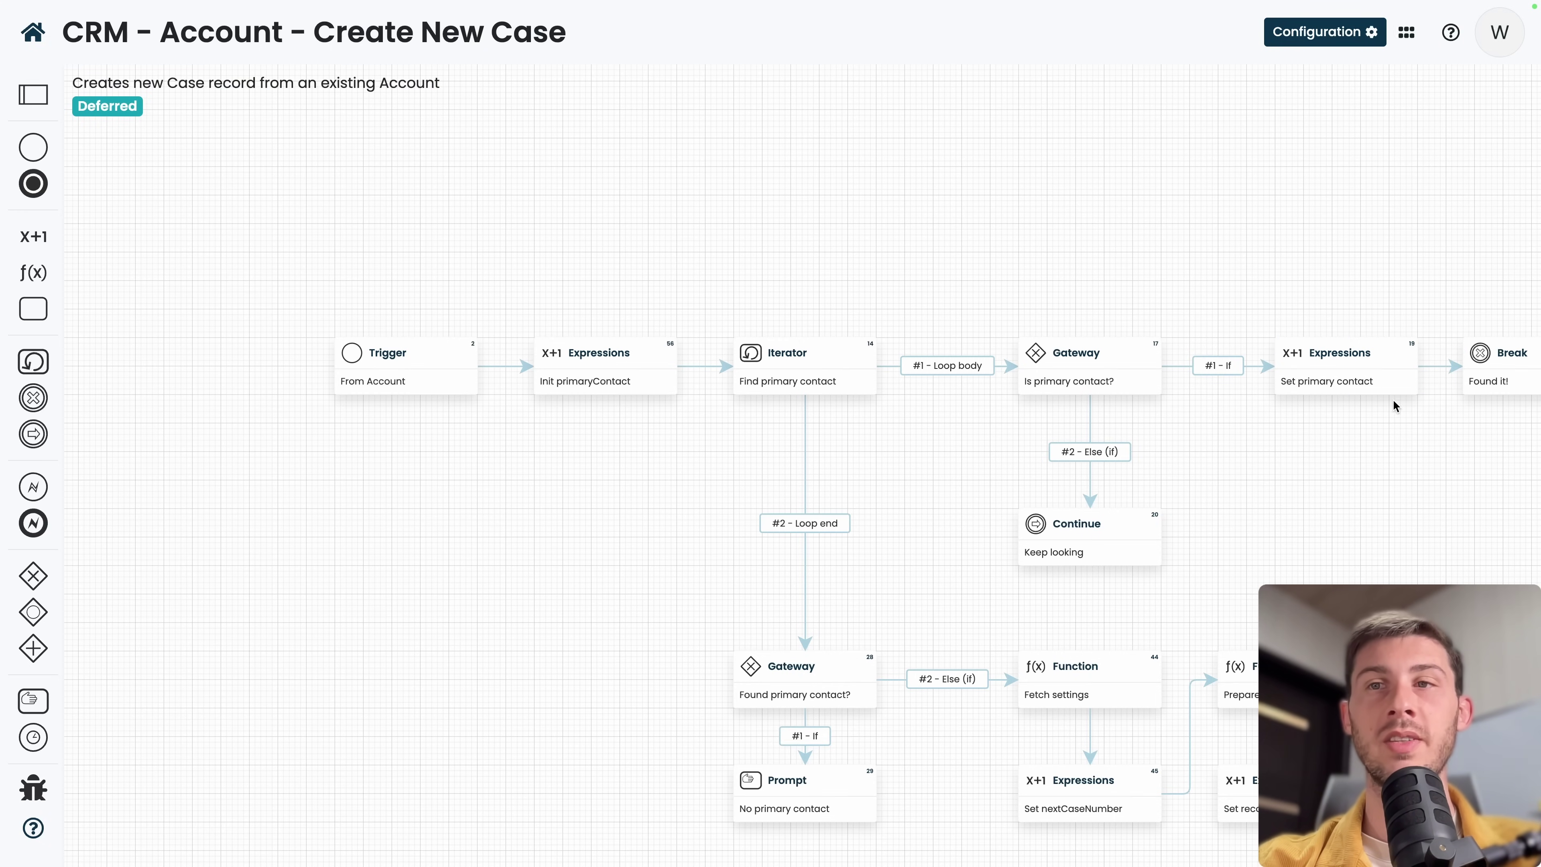
pyautogui.moveTo(1078, 342)
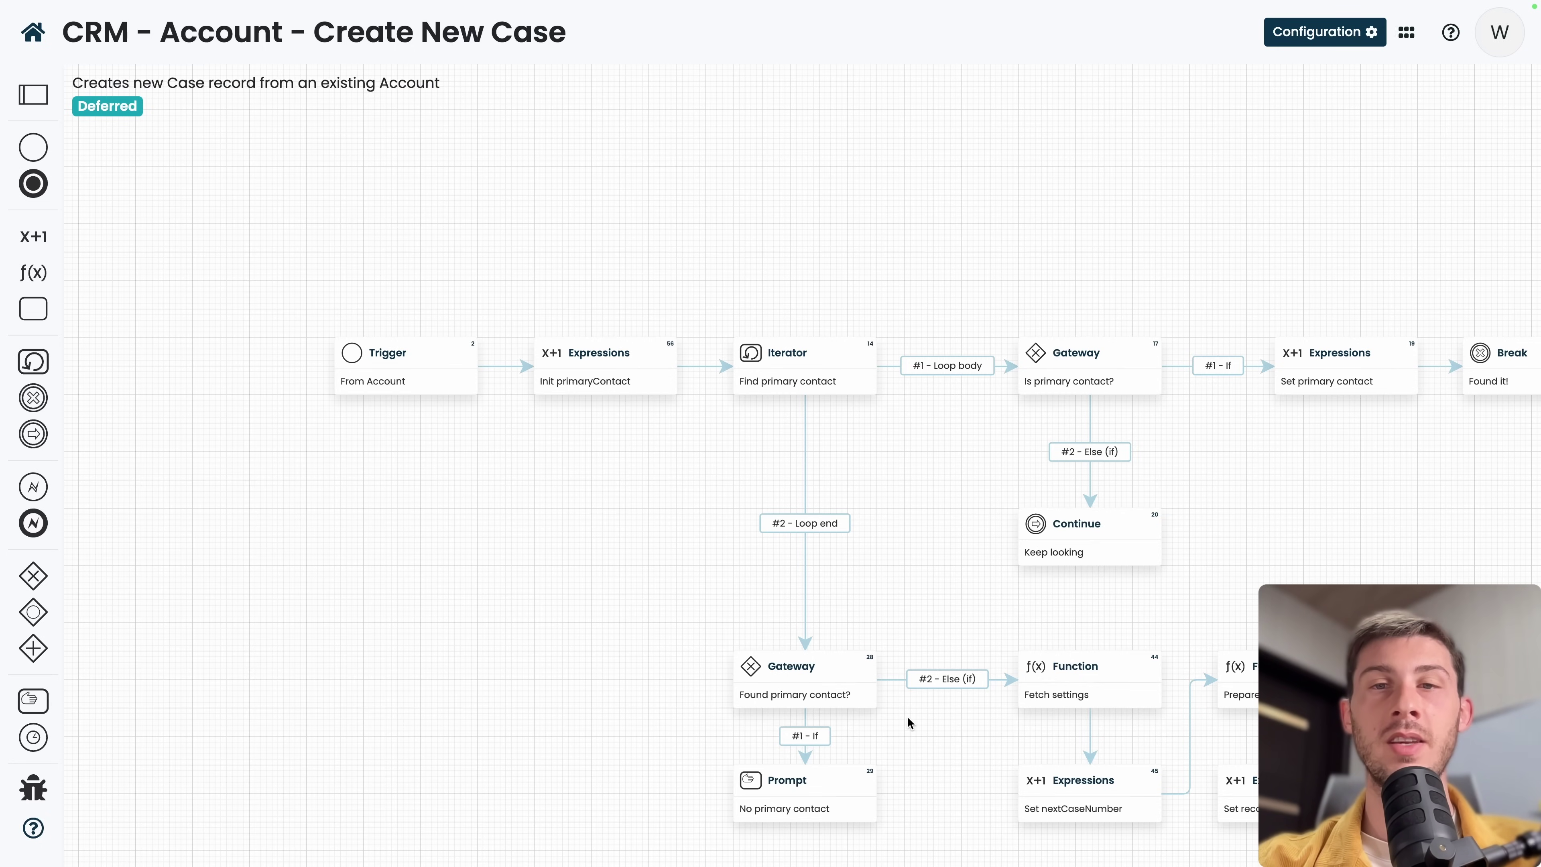
pyautogui.moveTo(1105, 666)
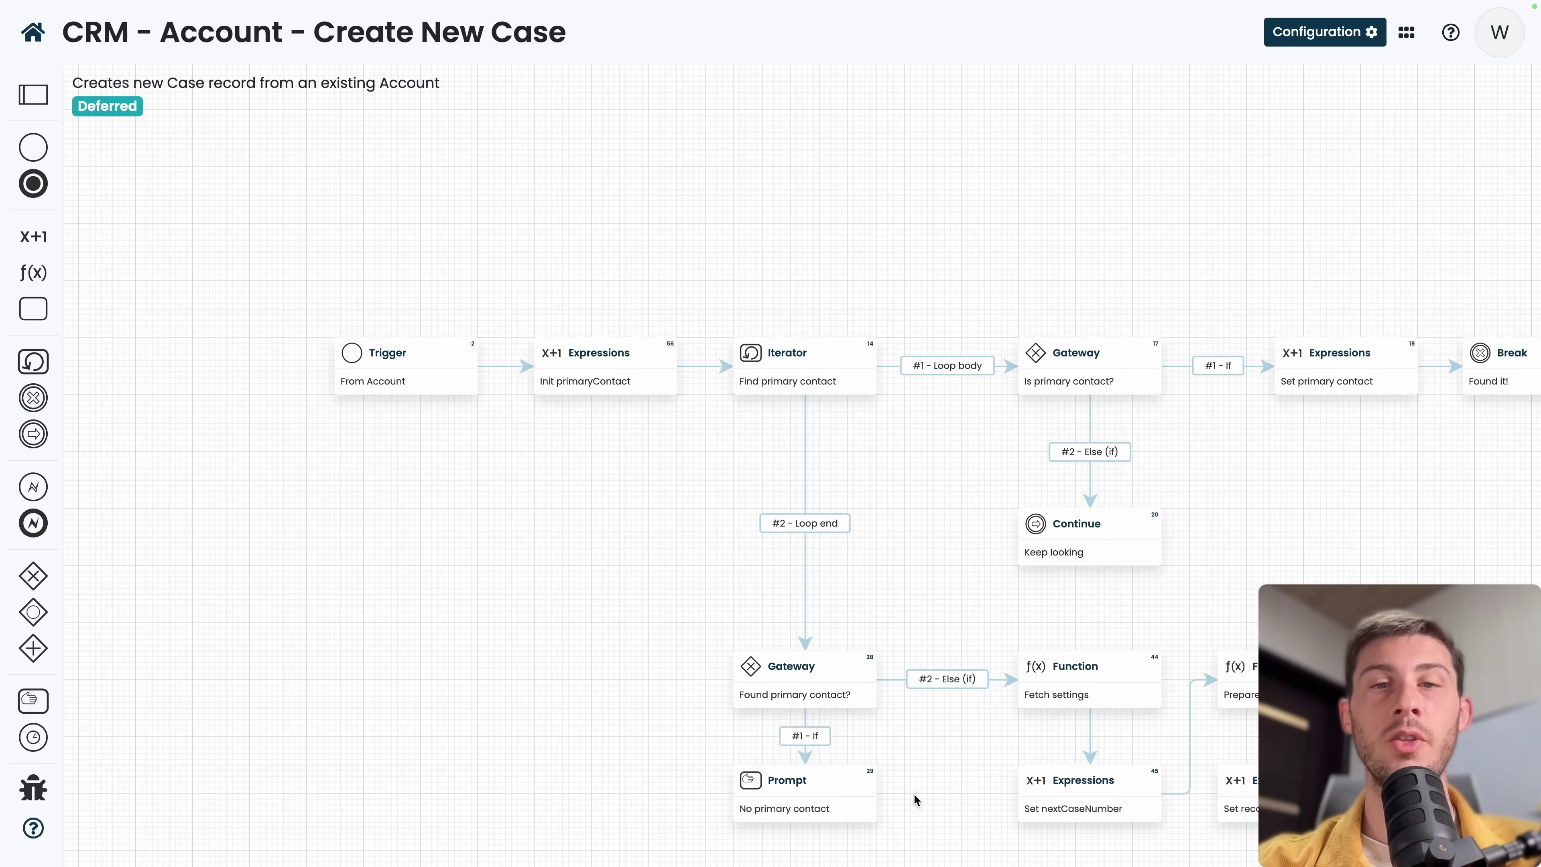
pyautogui.moveTo(1363, 533); pyautogui.dragTo(1024, 345)
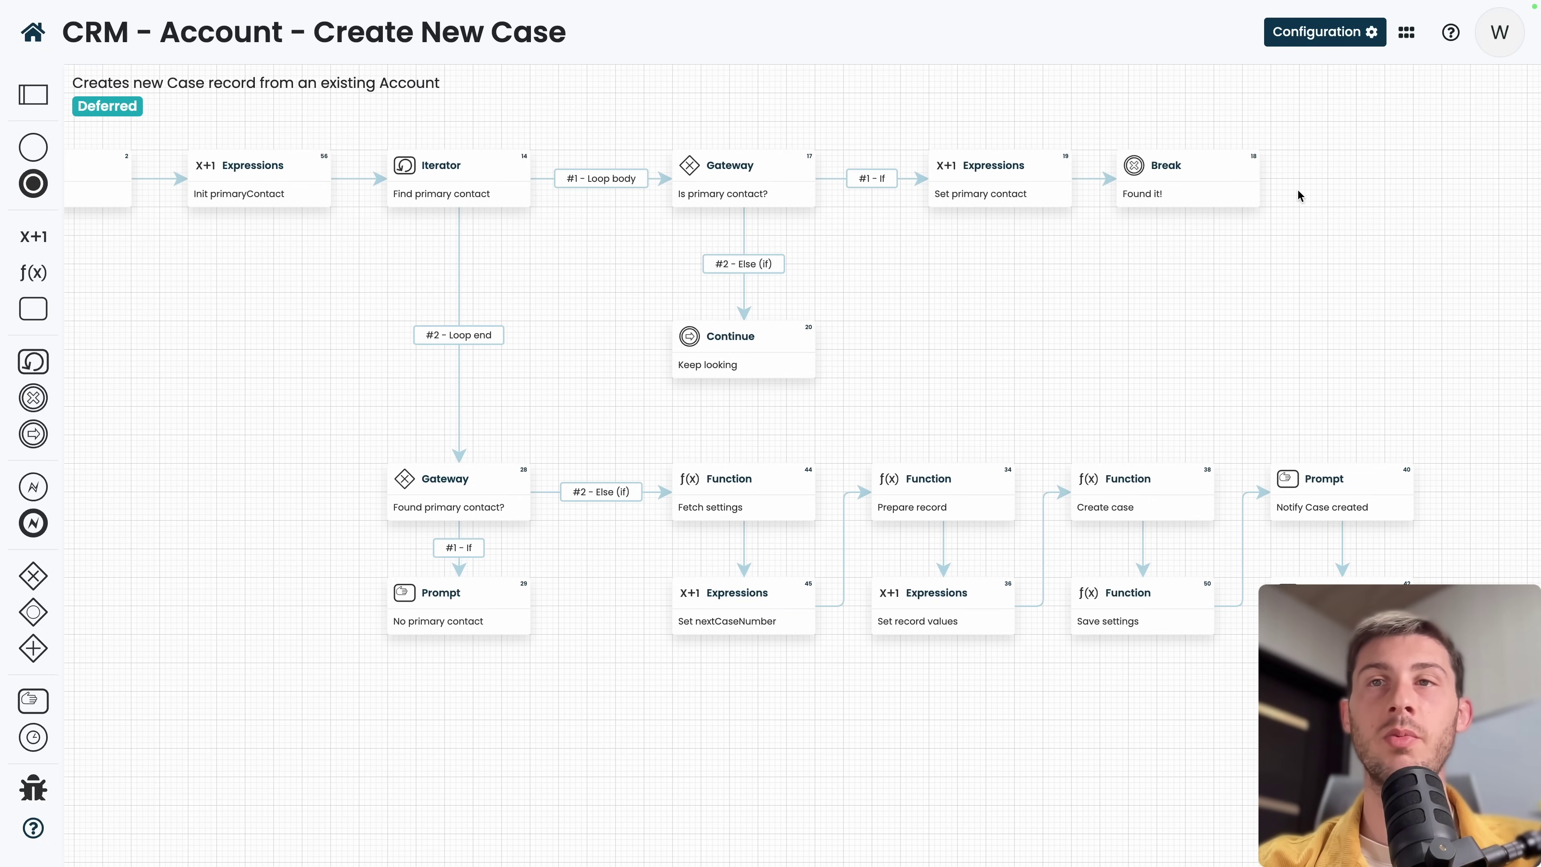
# Open Jitsi Video Conferencing, create a room named 'Dem', and allow camera and microphone access.
pyautogui.click(1408, 38)
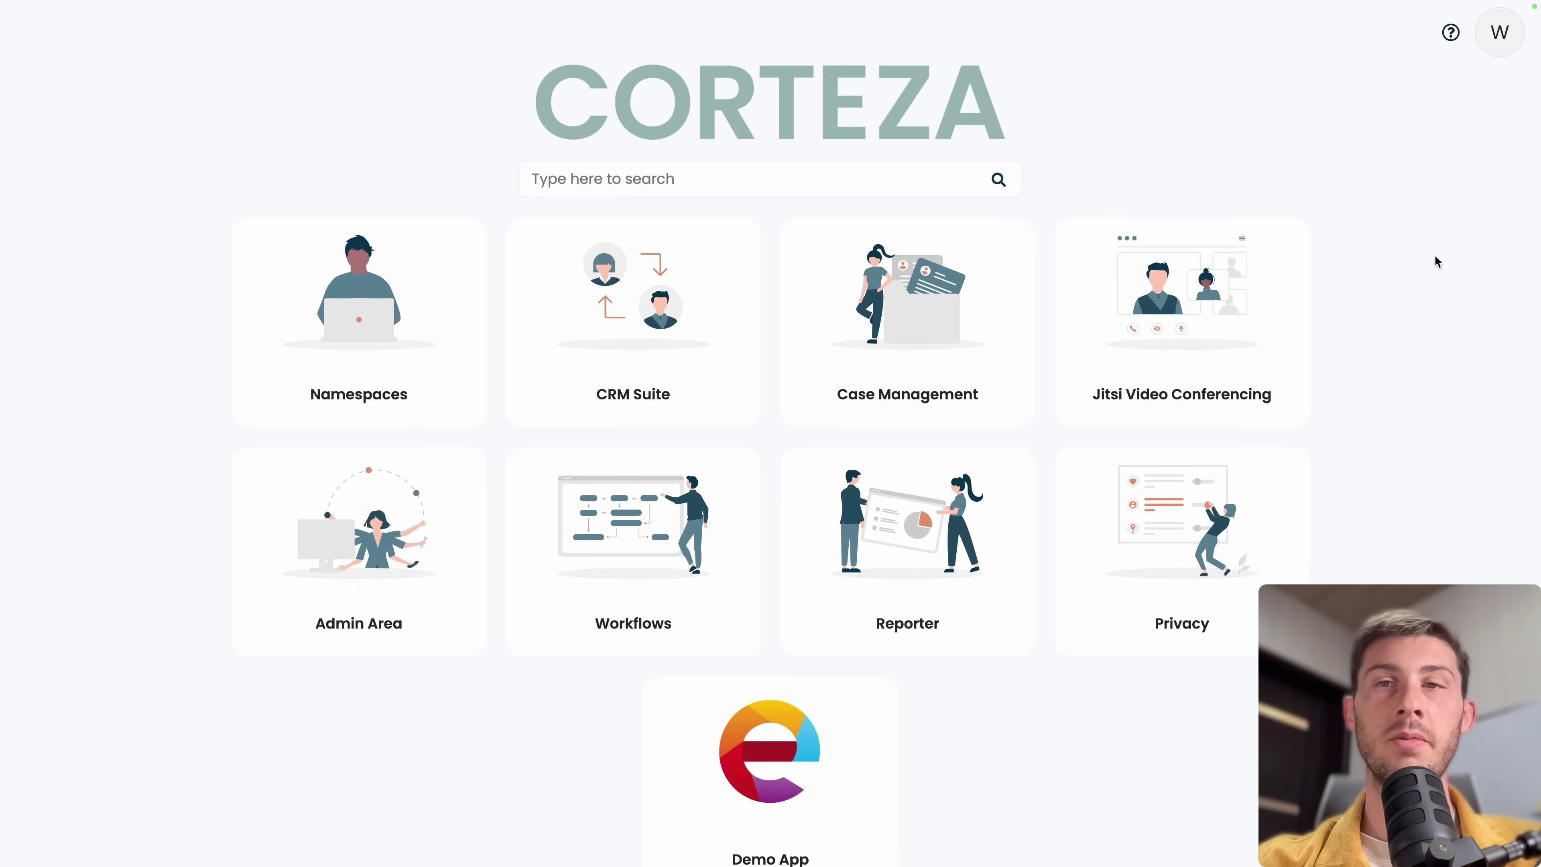
pyautogui.click(1238, 333)
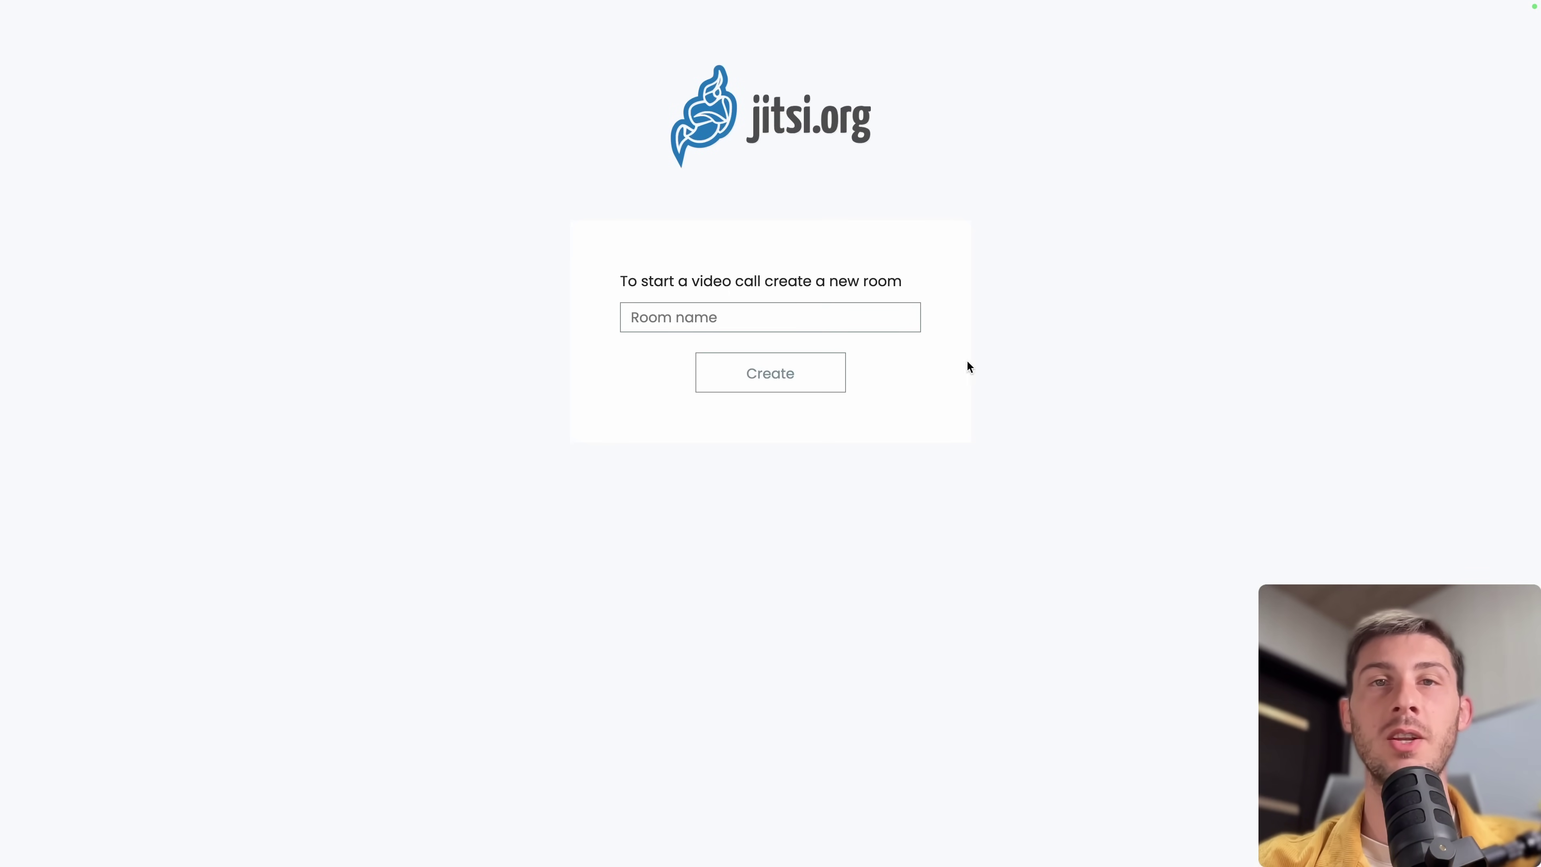
pyautogui.write('Demo')
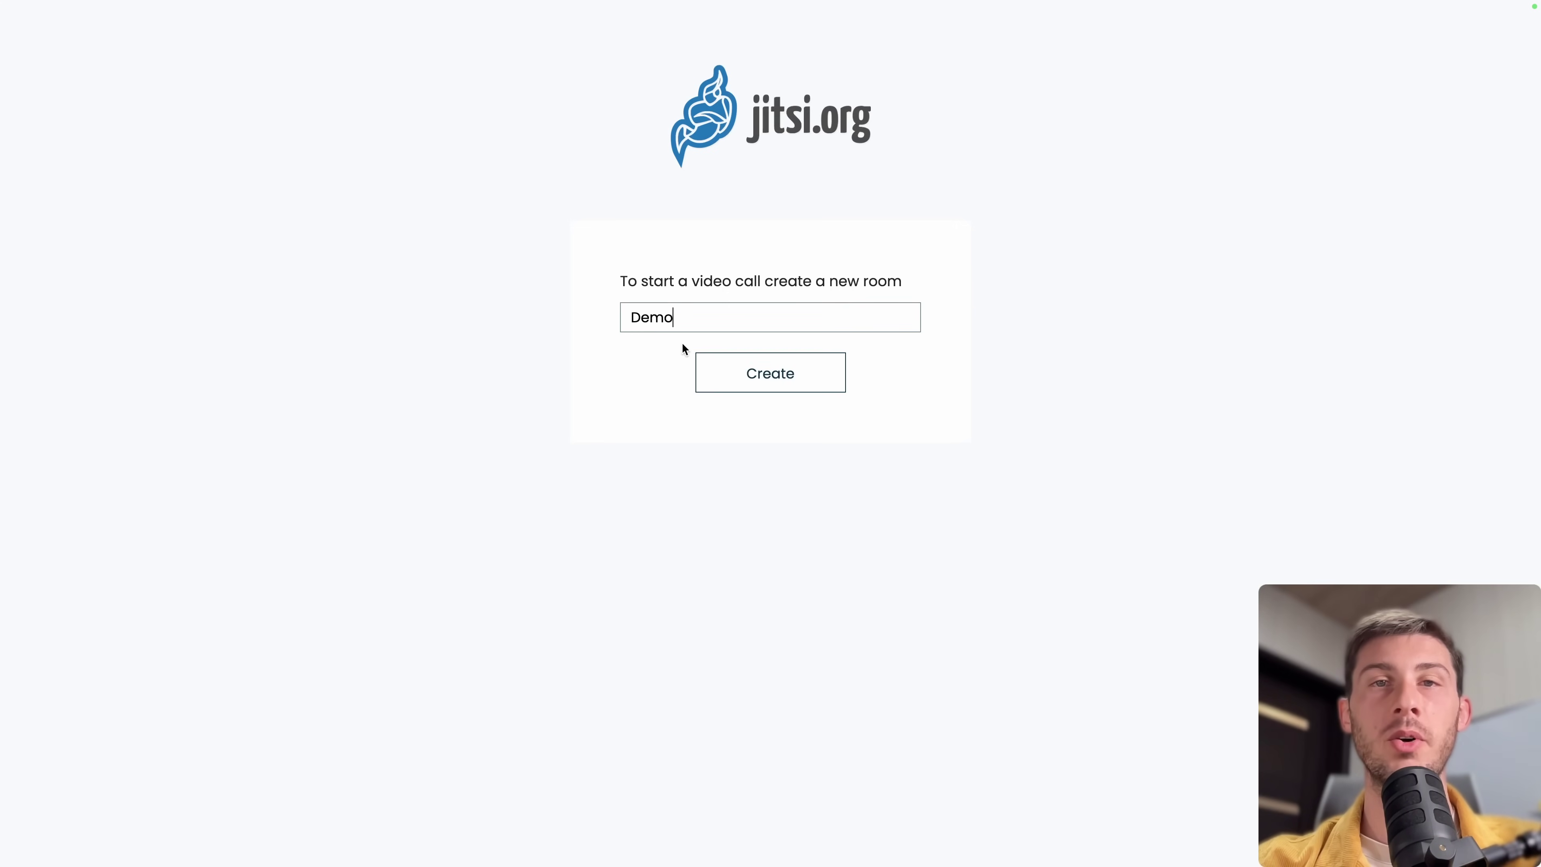
pyautogui.click(736, 368)
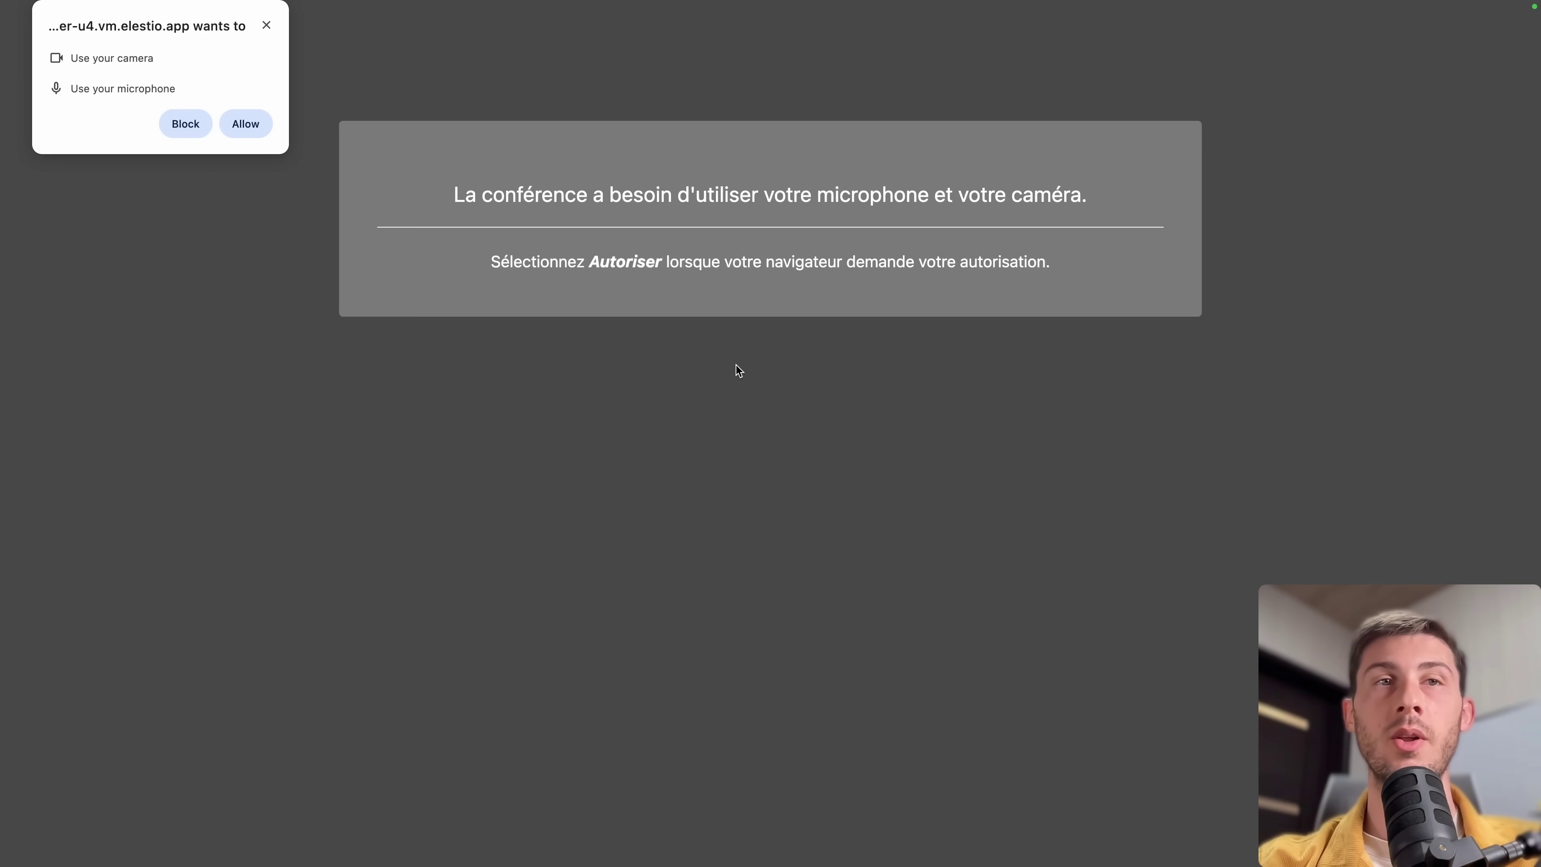
pyautogui.click(246, 123)
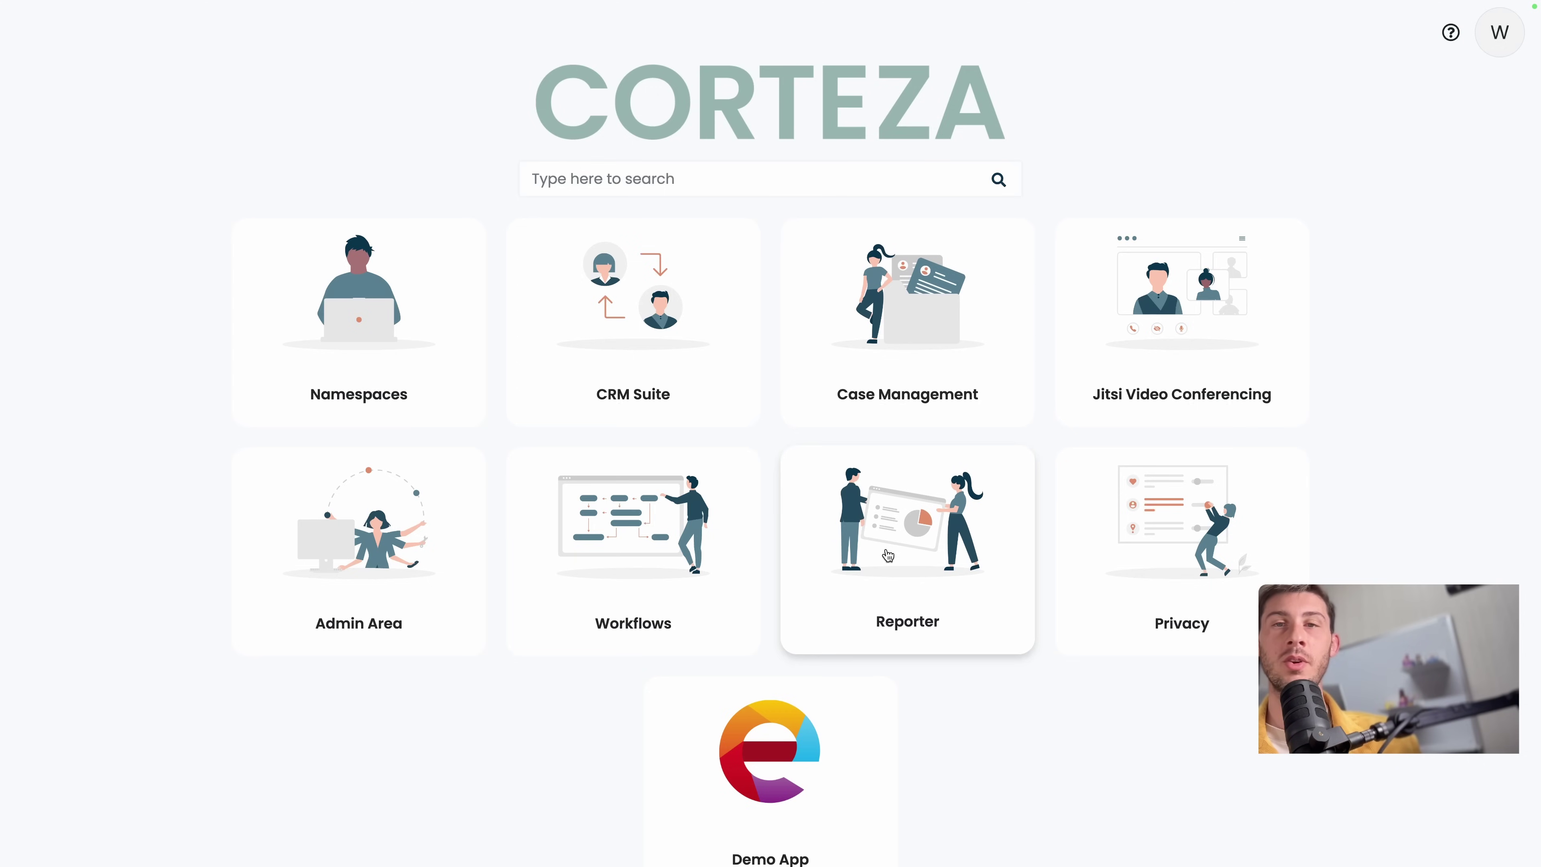
# Create and save a new report named 'Test Report' in Reporter.
pyautogui.click(881, 565)
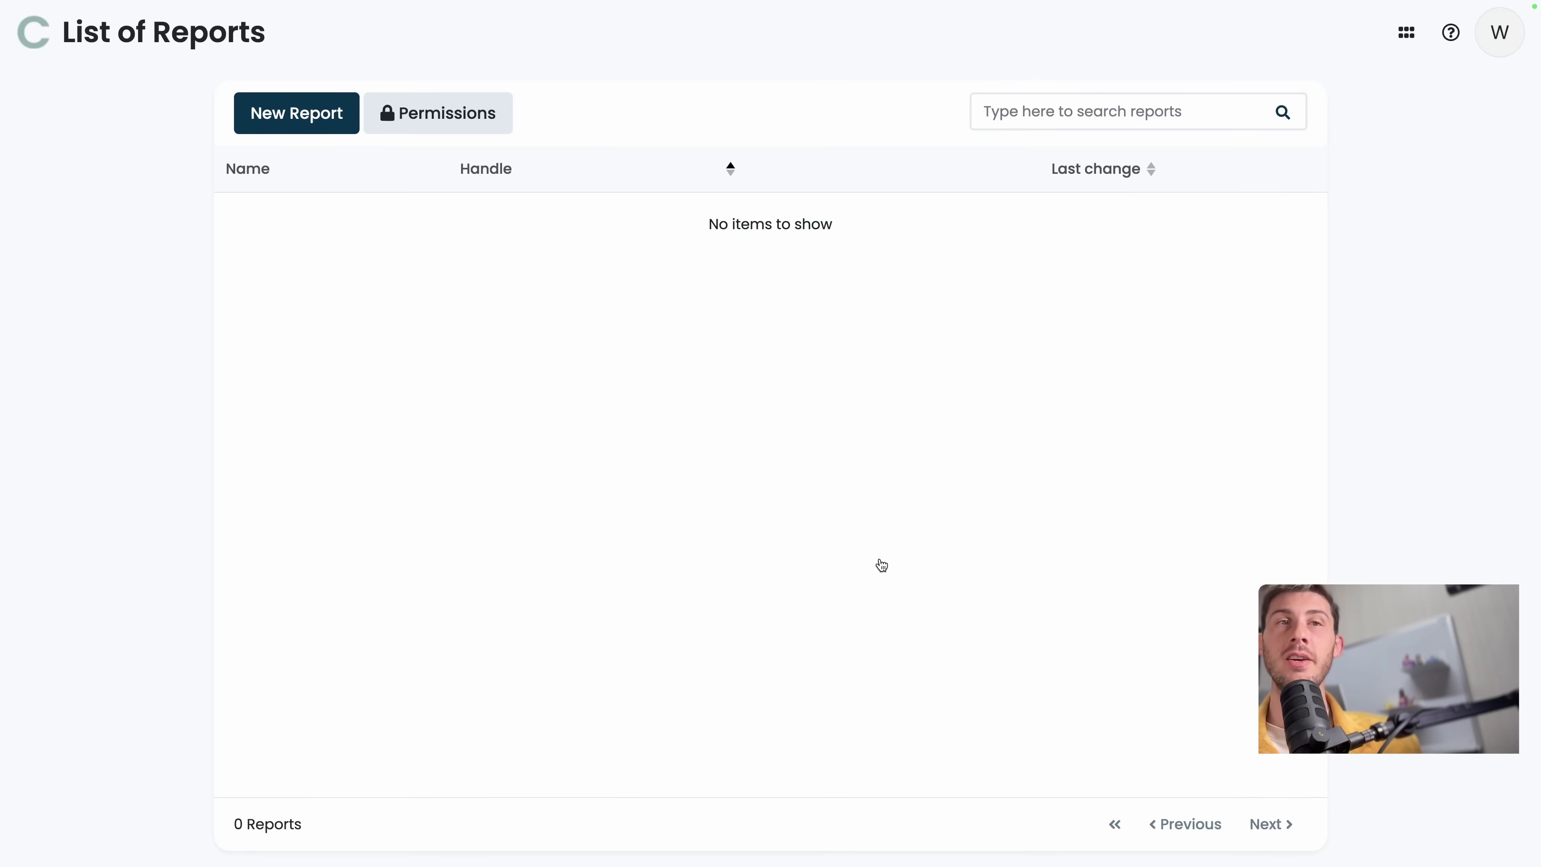
pyautogui.click(302, 120)
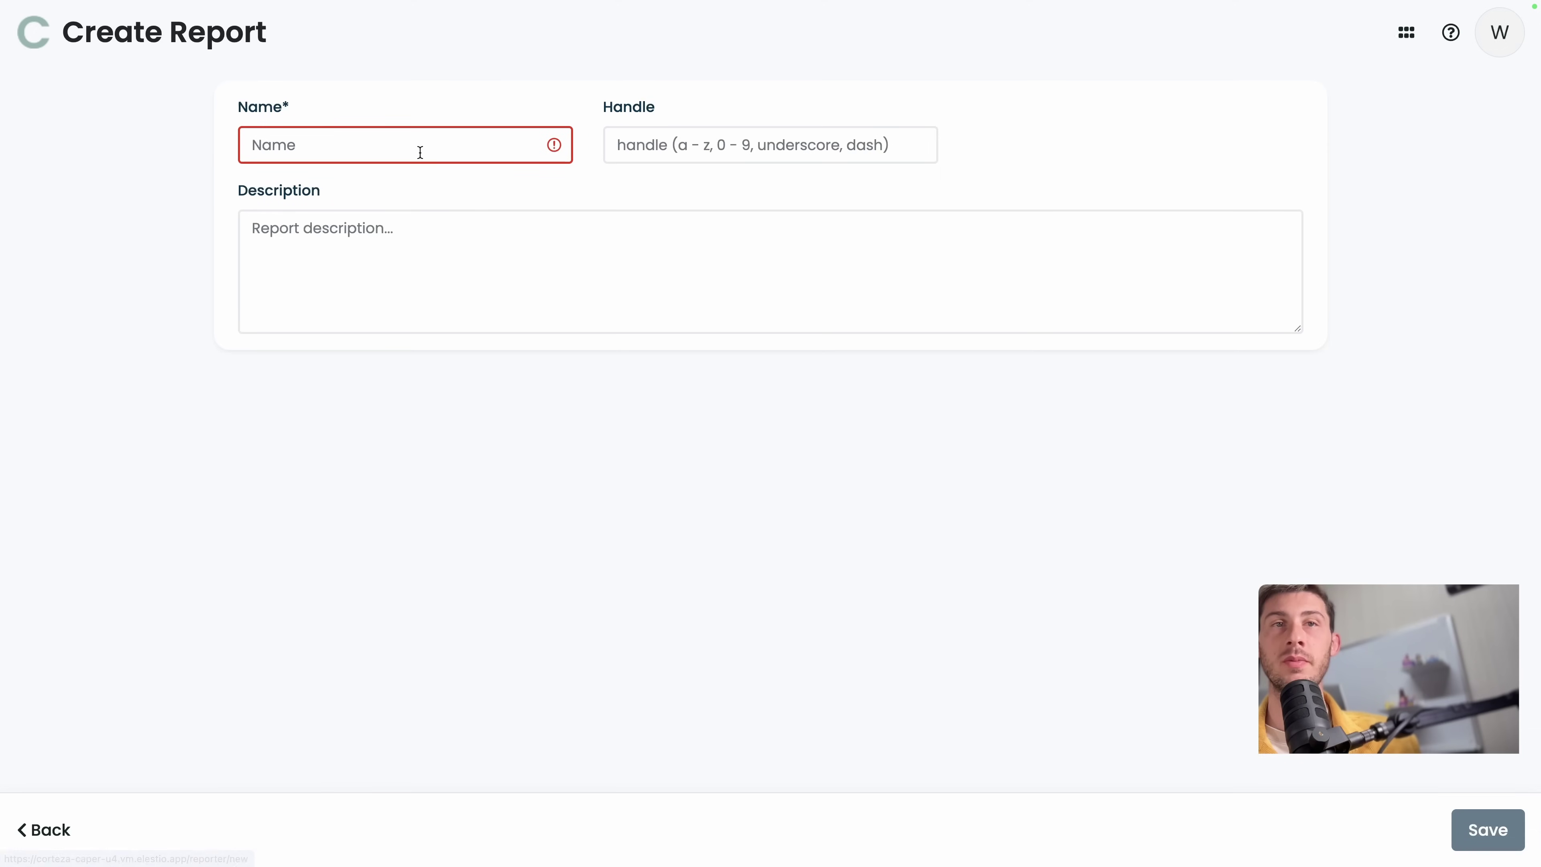
pyautogui.click(373, 143)
pyautogui.write('Test Report')
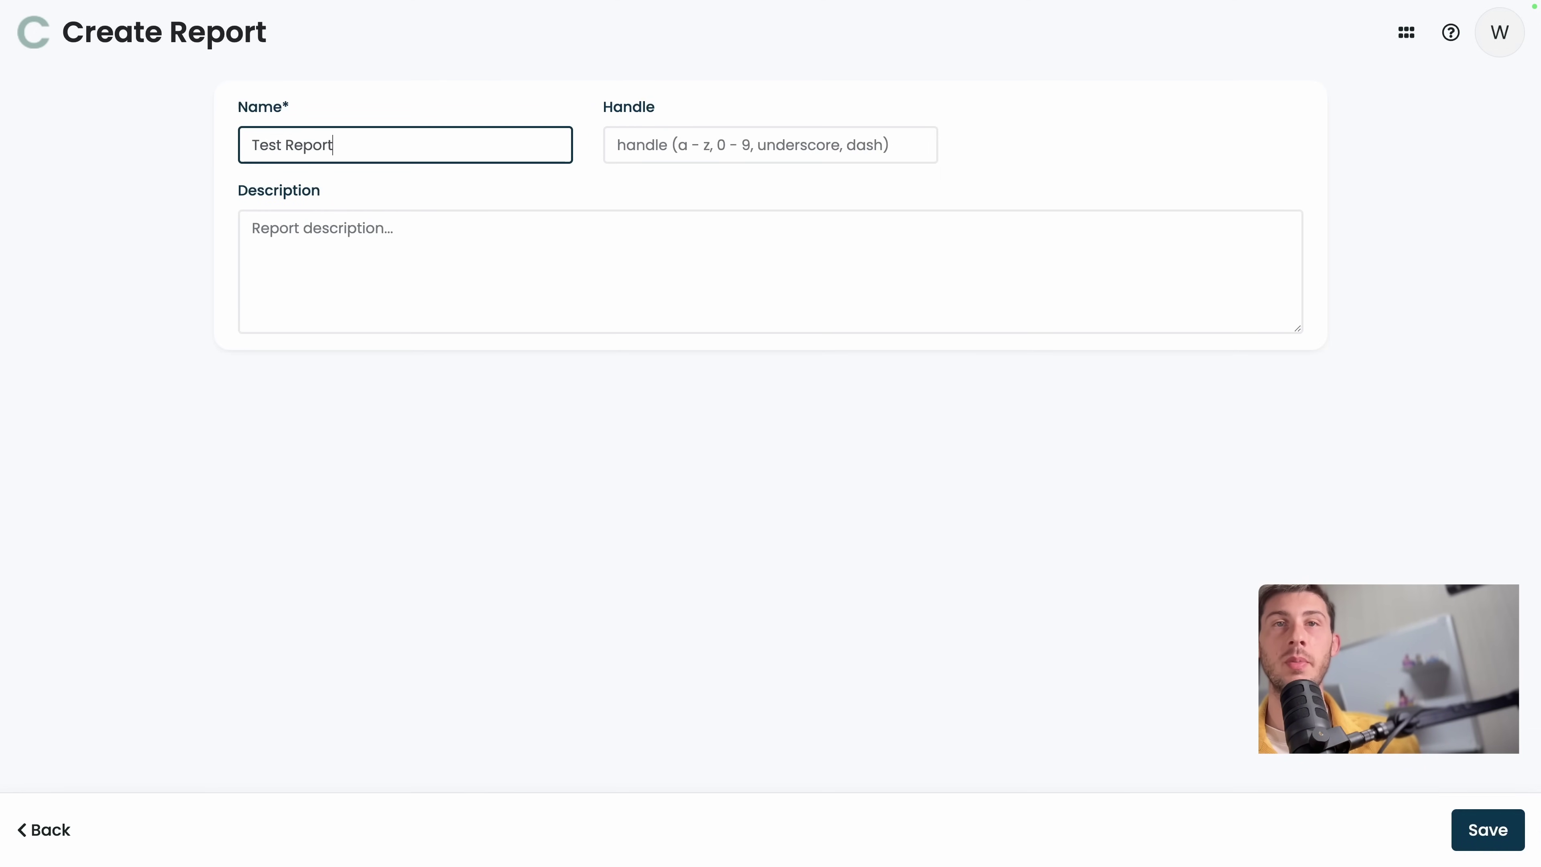
pyautogui.press('Return')
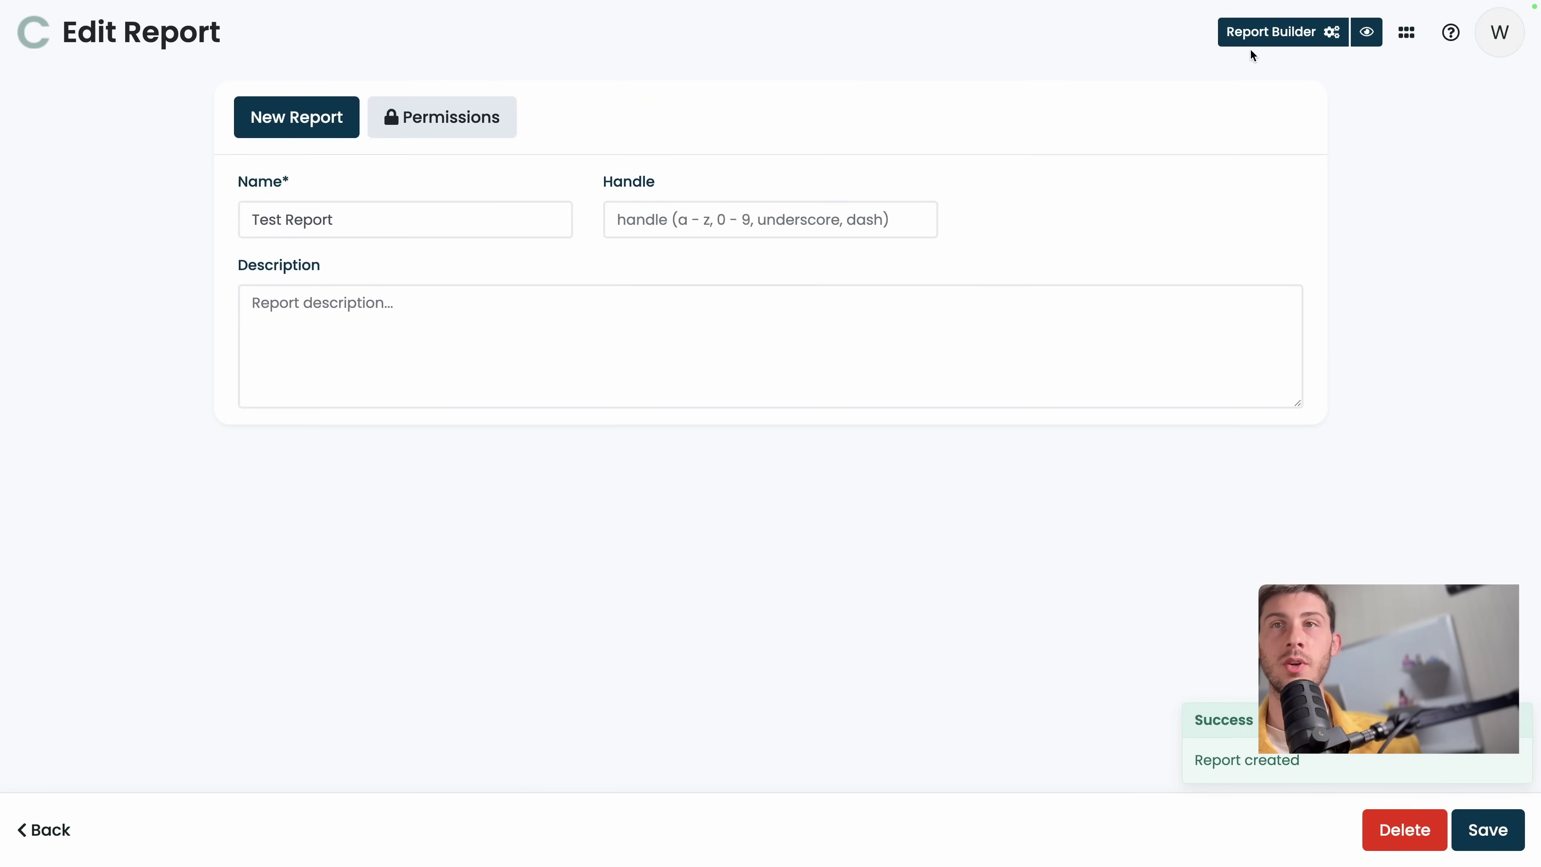
pyautogui.click(1251, 40)
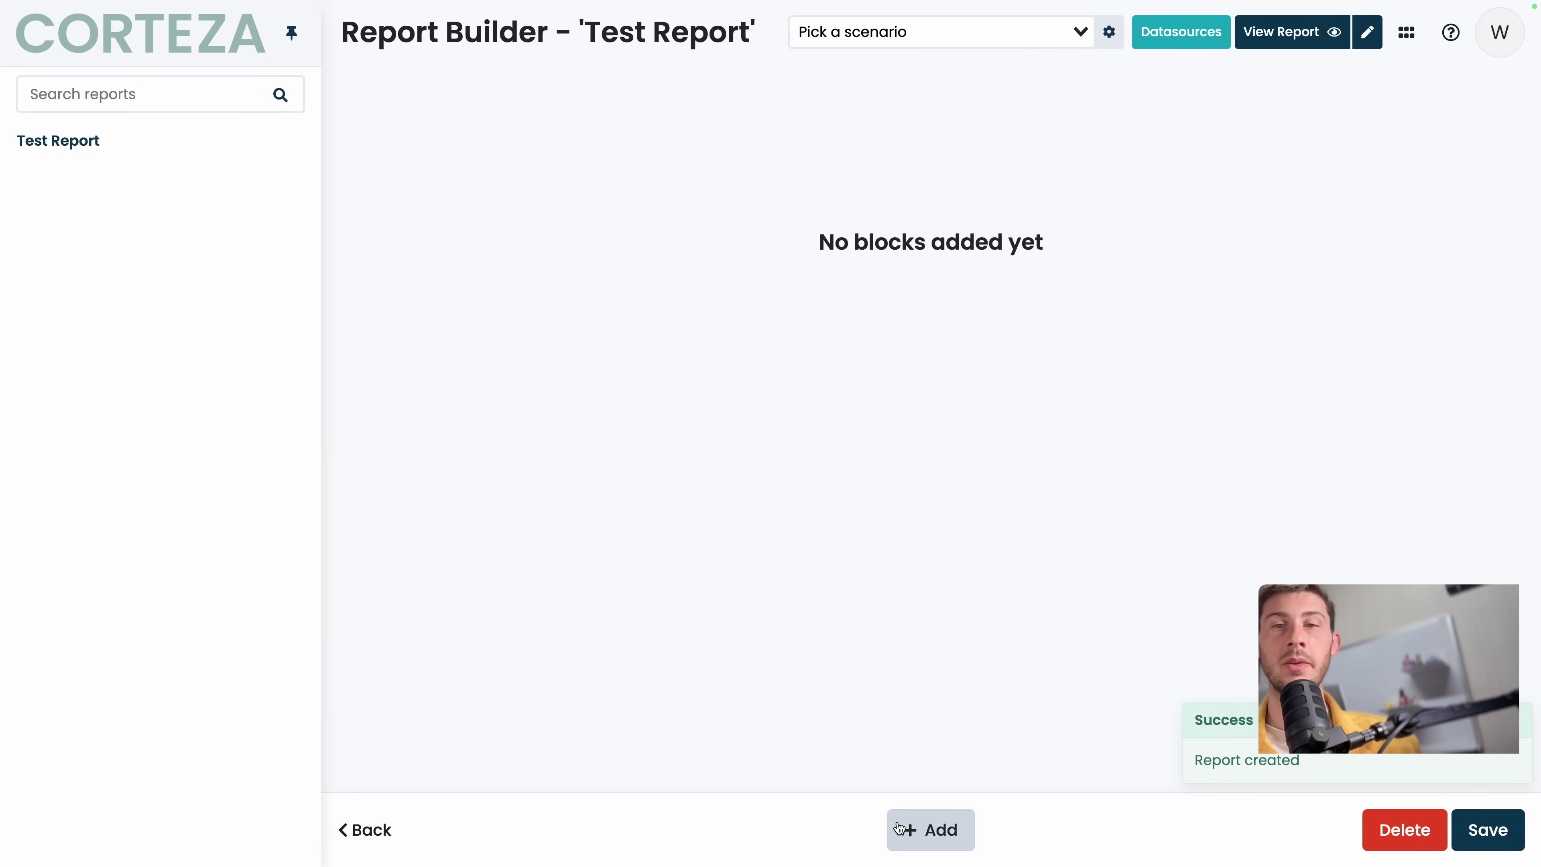
# Add a block to Test Report containing a Metric element with datasource left at None.
pyautogui.click(931, 829)
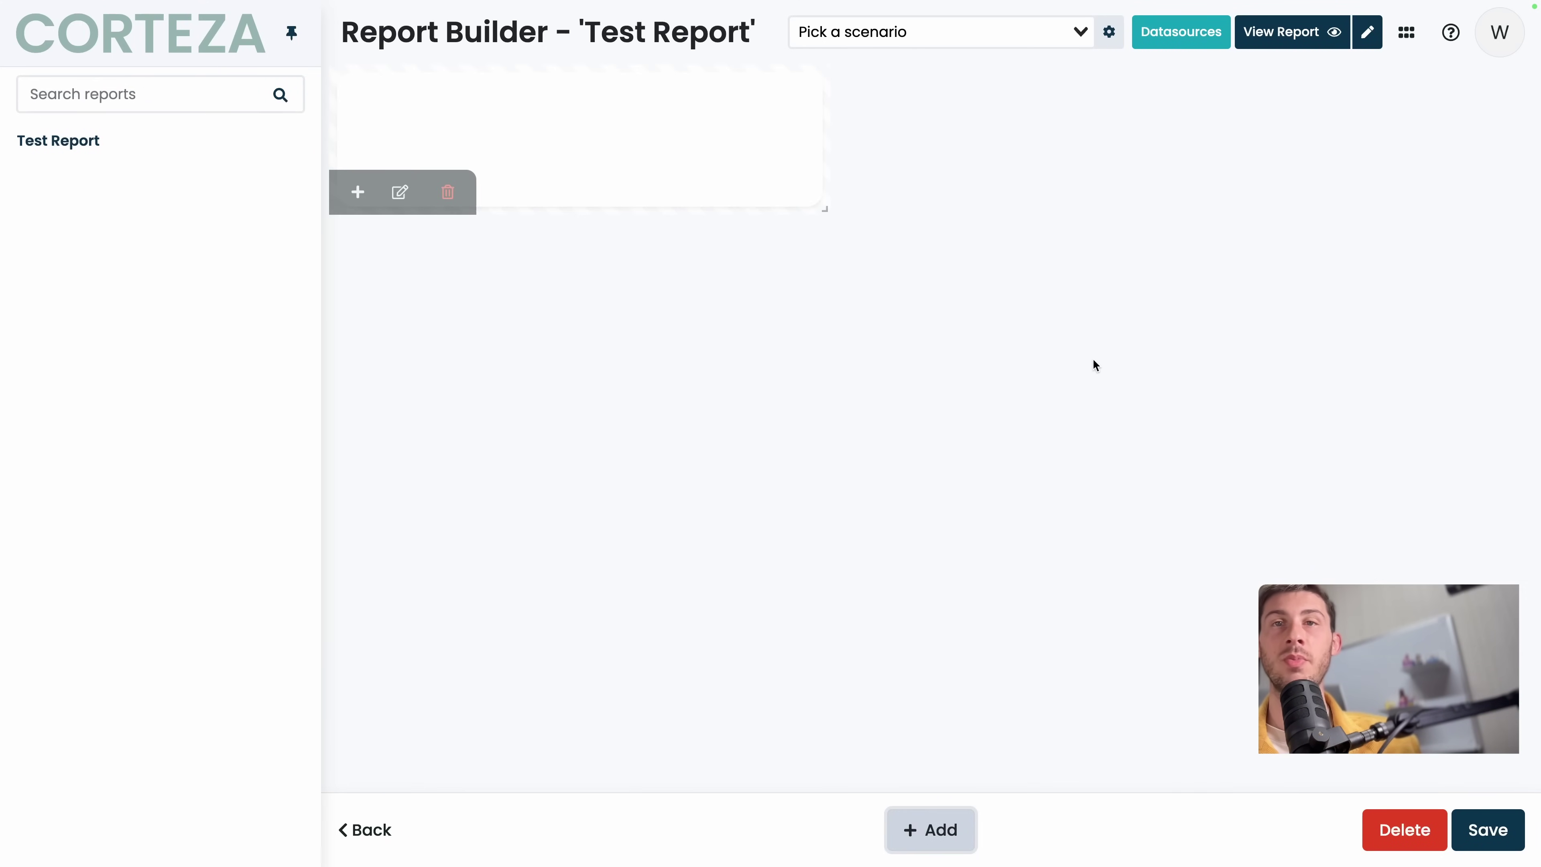
pyautogui.click(400, 194)
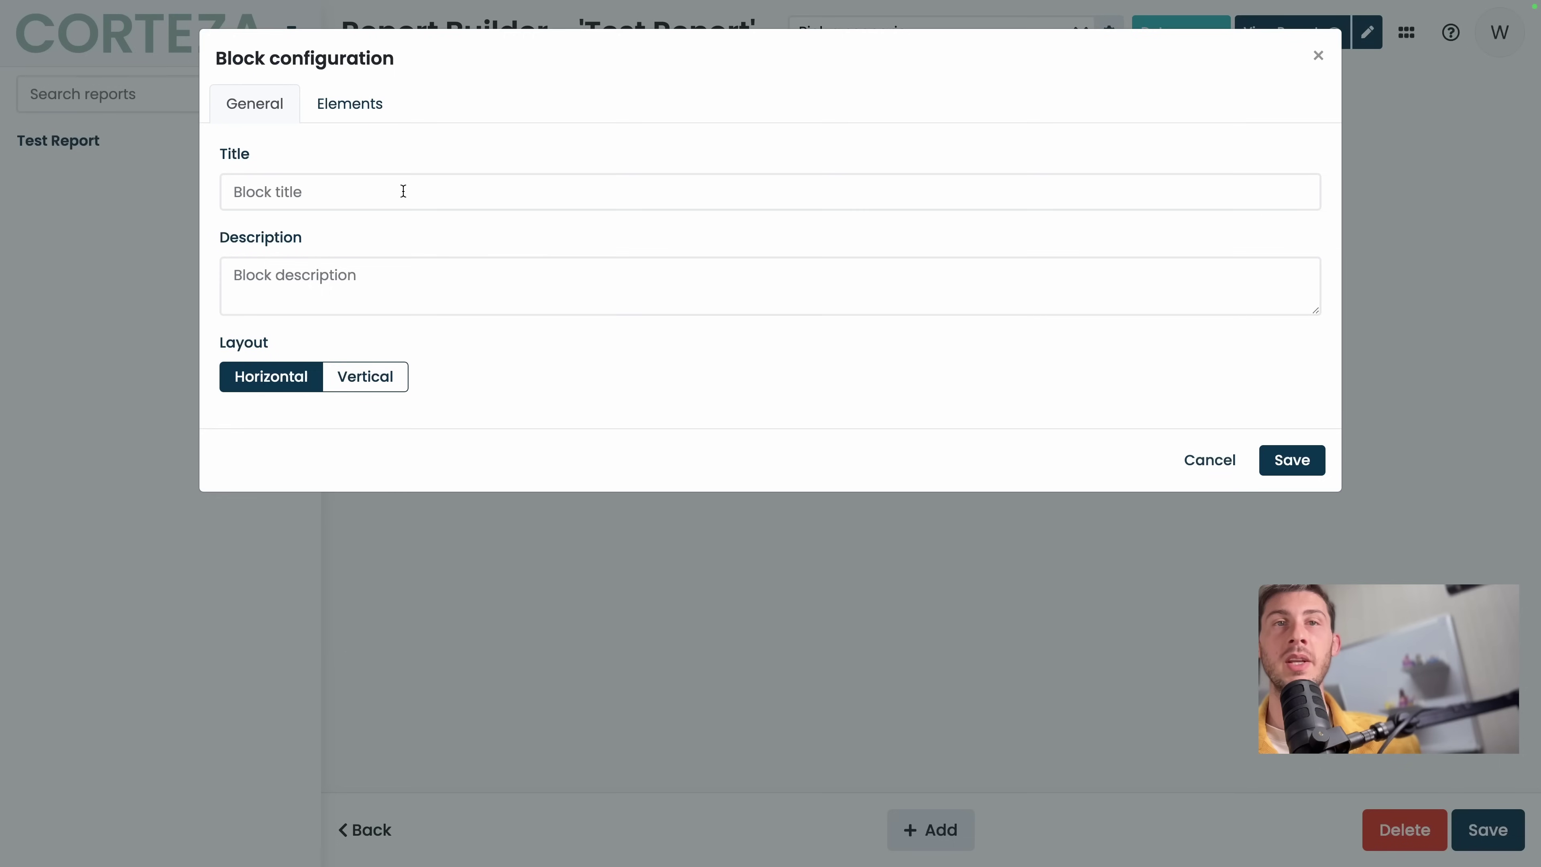
pyautogui.click(358, 104)
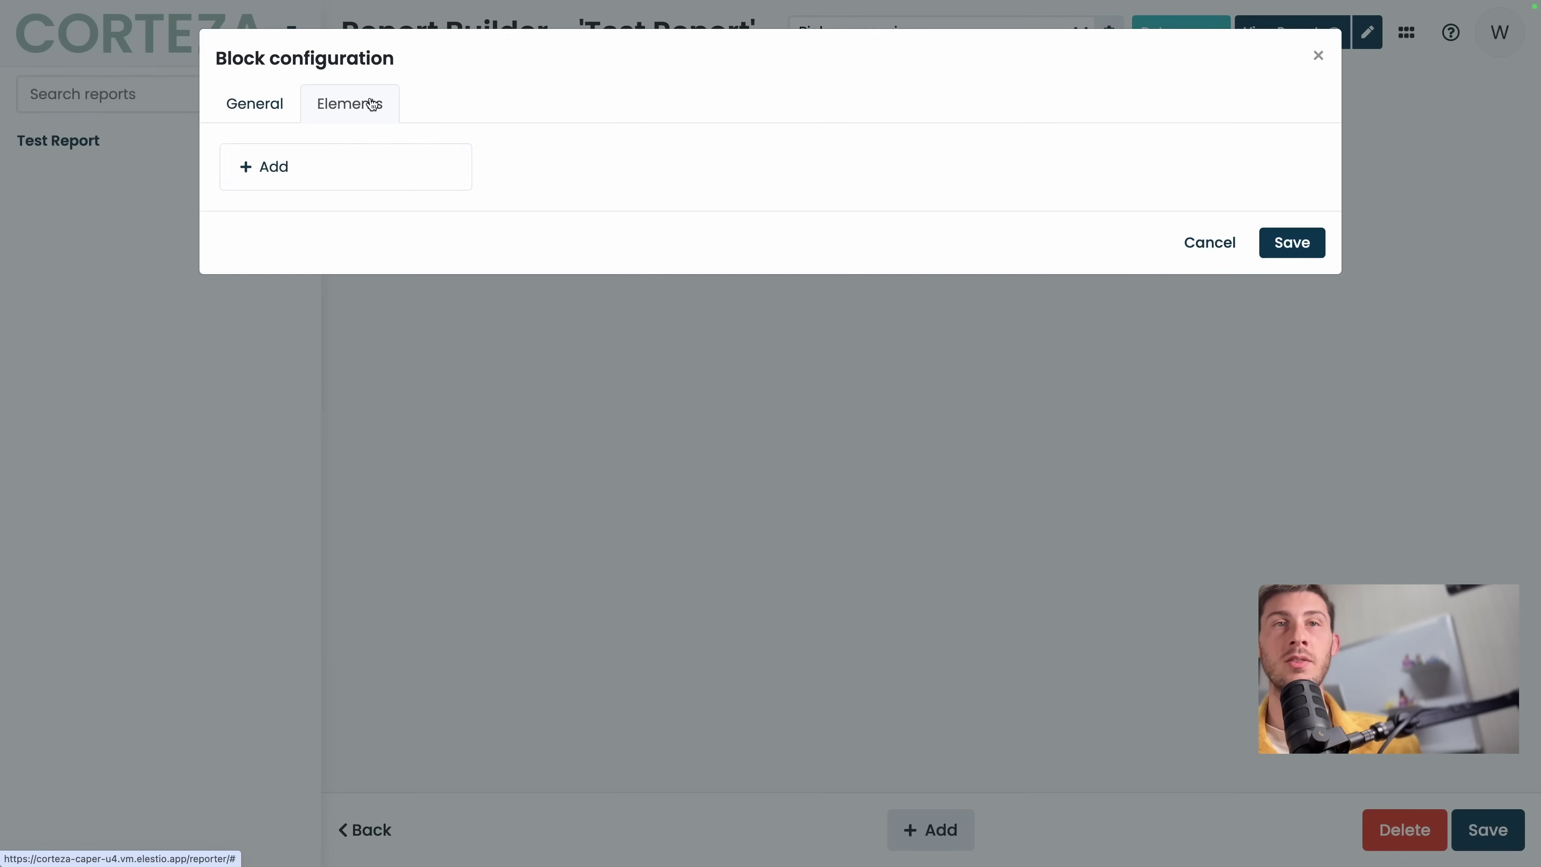
pyautogui.click(336, 172)
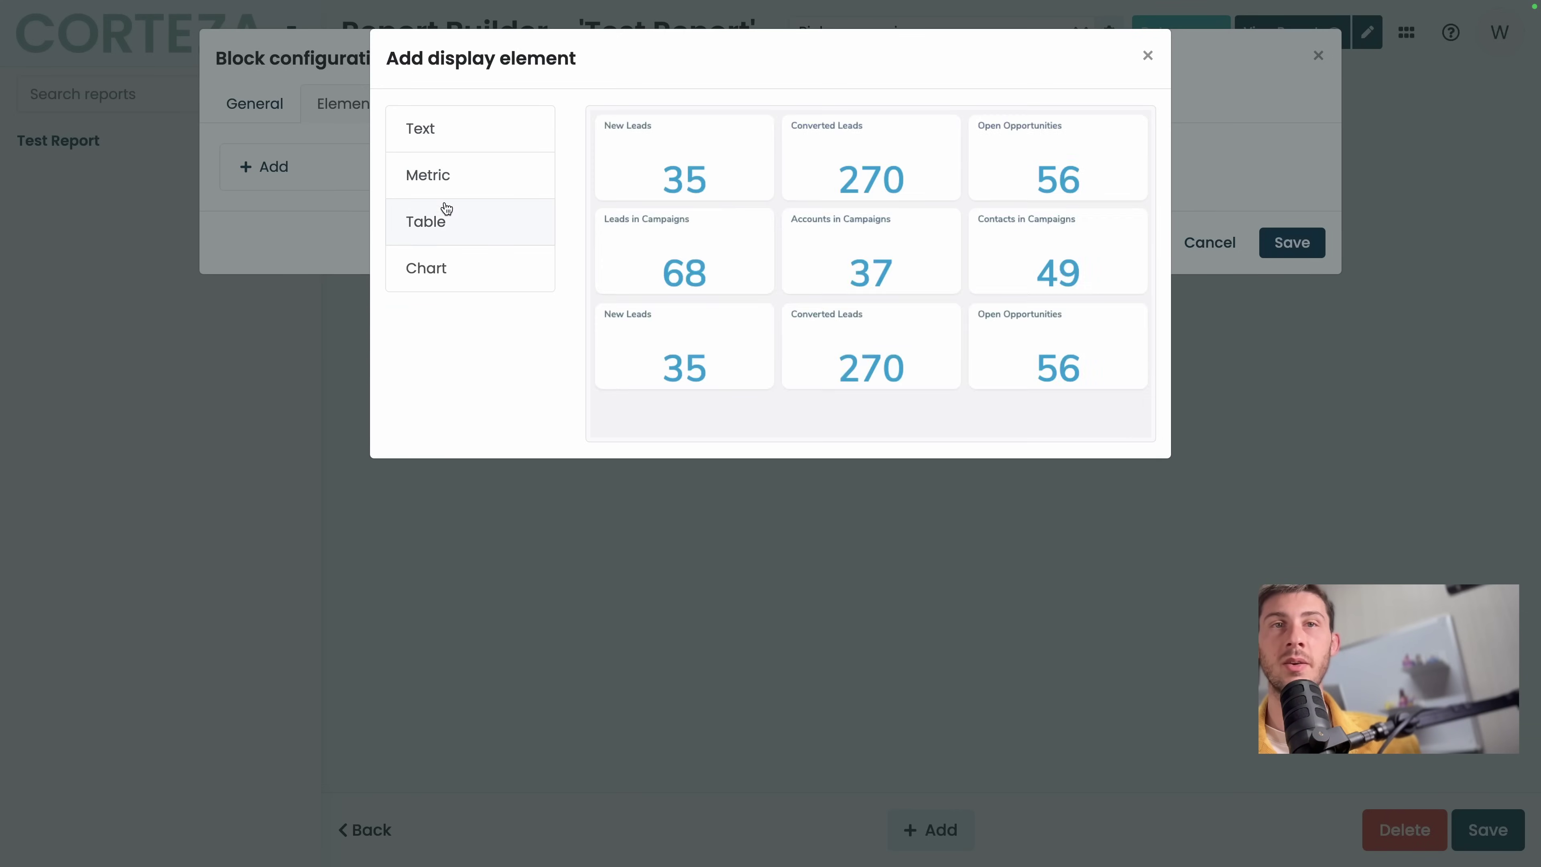
pyautogui.click(459, 184)
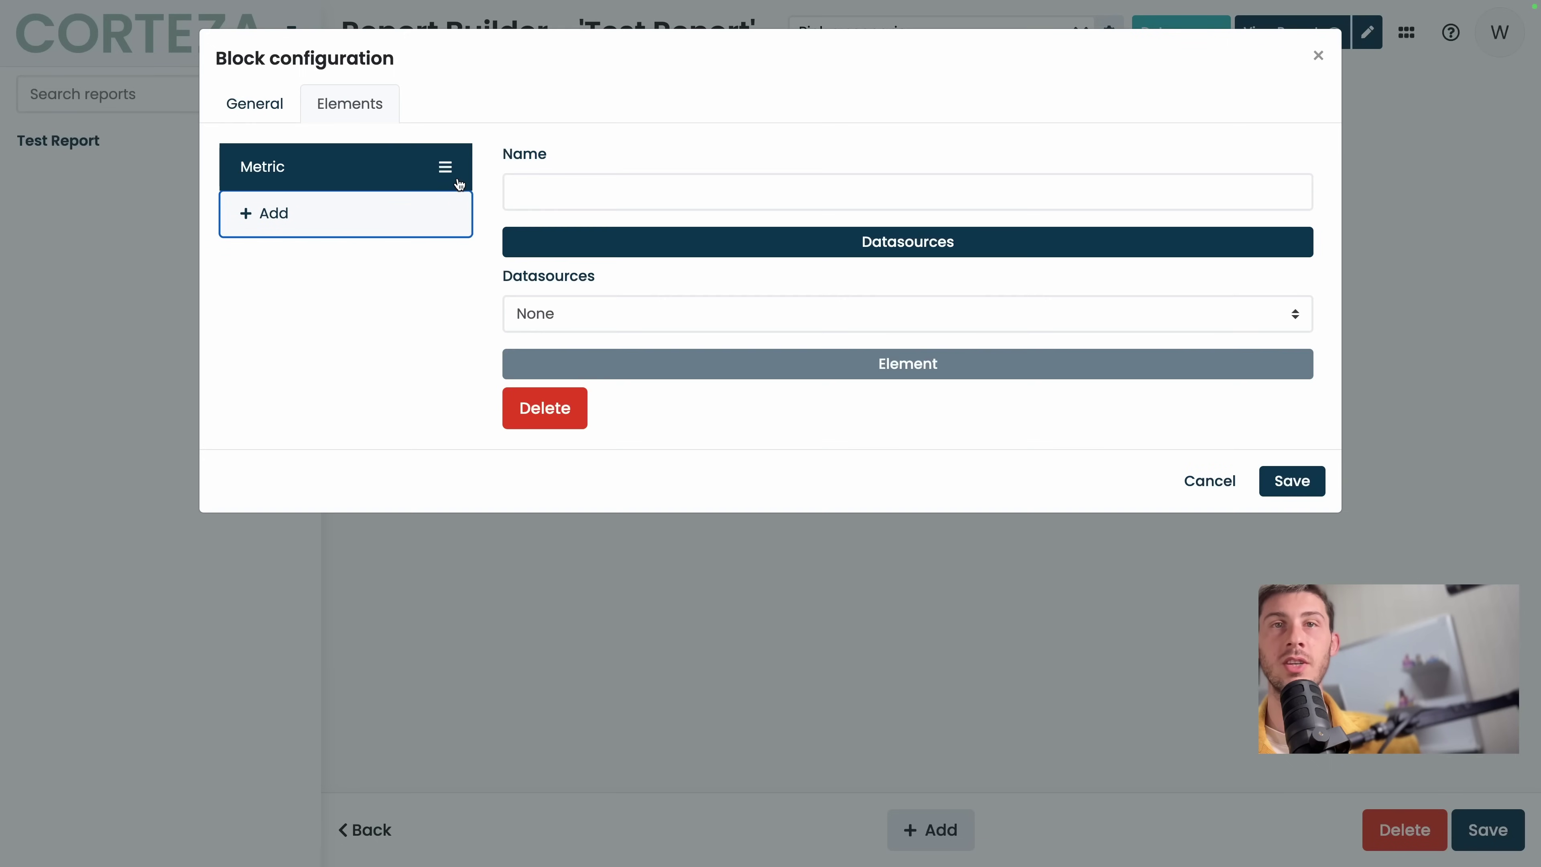
pyautogui.click(582, 312)
pyautogui.click(582, 312)
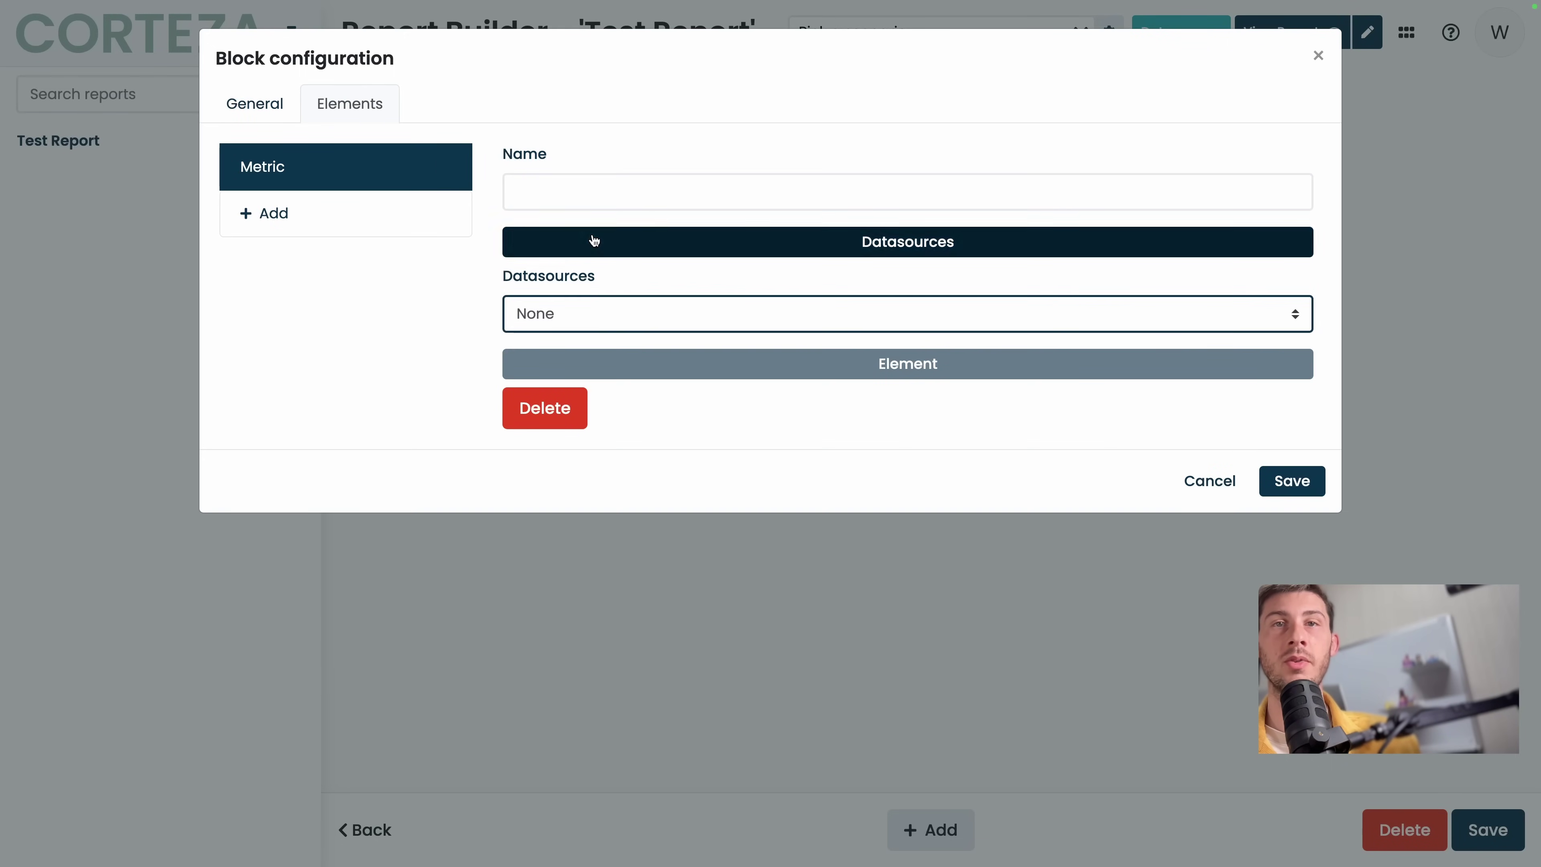
pyautogui.click(706, 238)
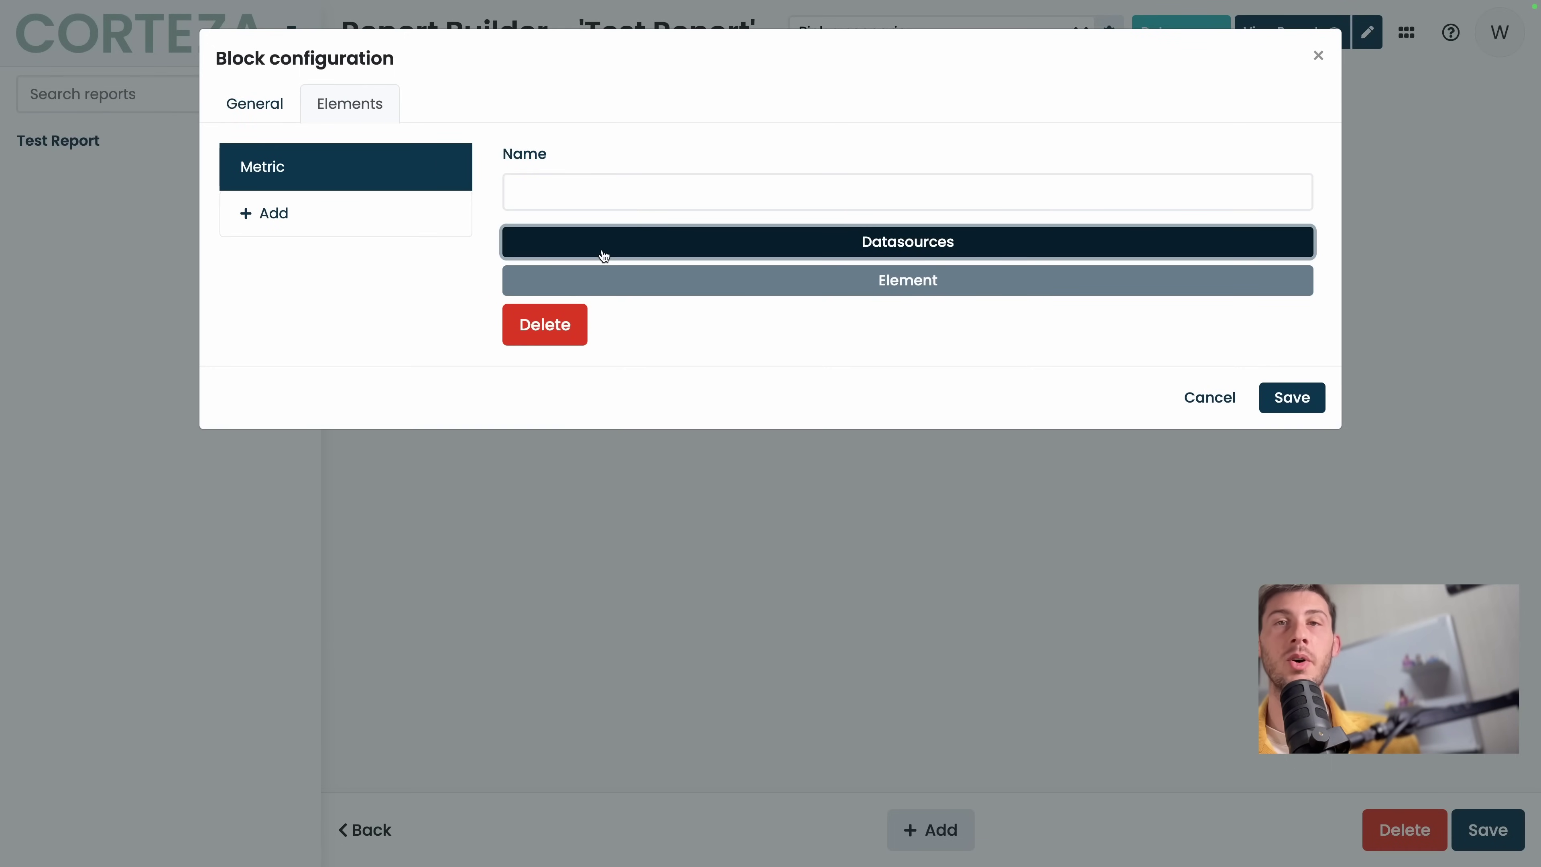
pyautogui.click(643, 531)
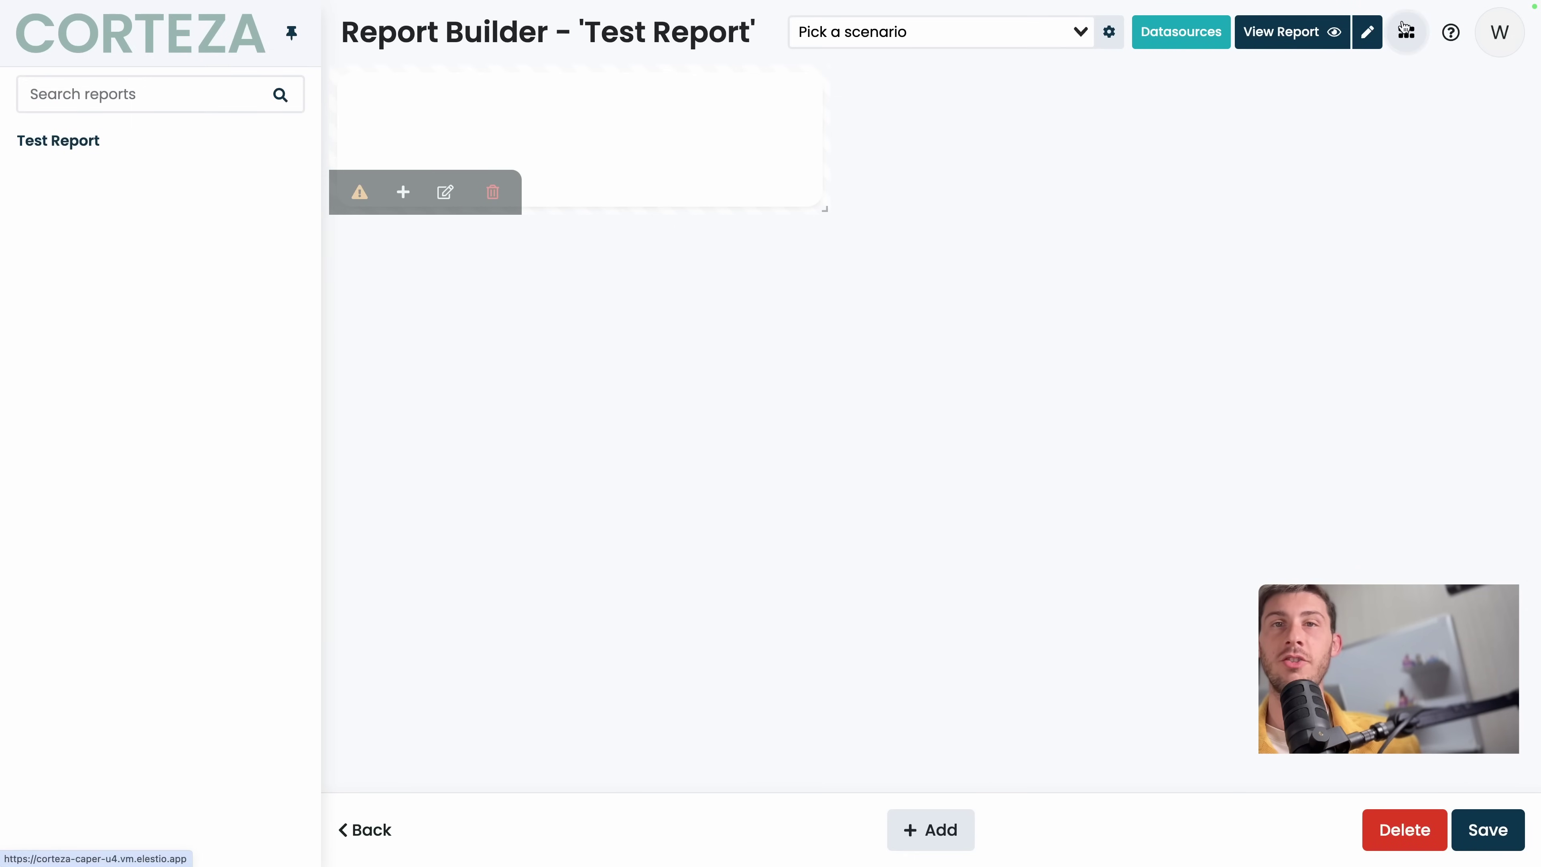
# Go to the Admin Area and browse users and roles before reaching the applications list.
pyautogui.click(1405, 30)
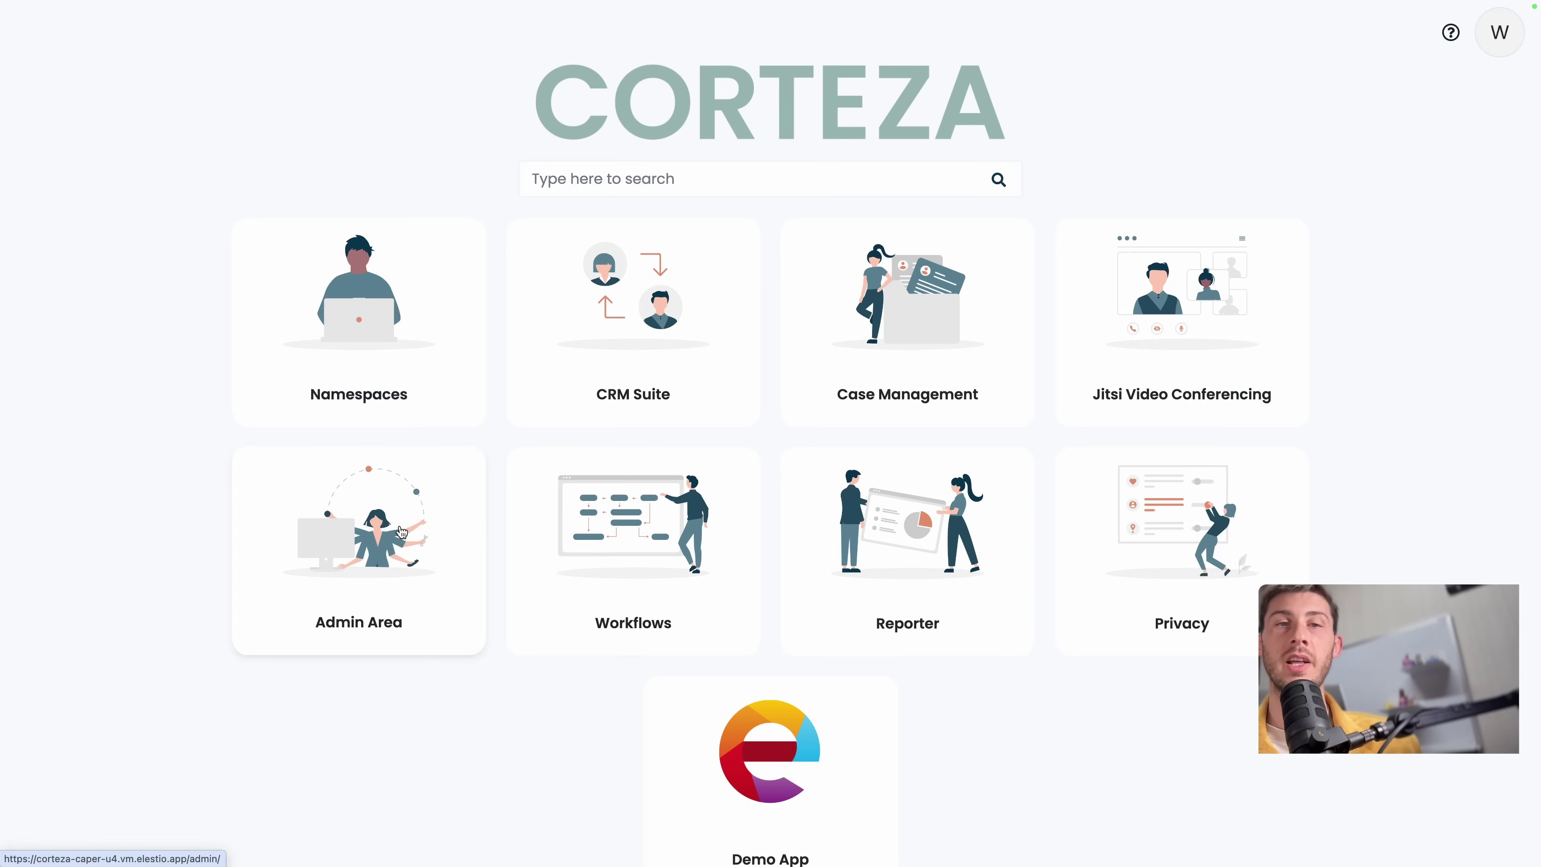
pyautogui.click(402, 533)
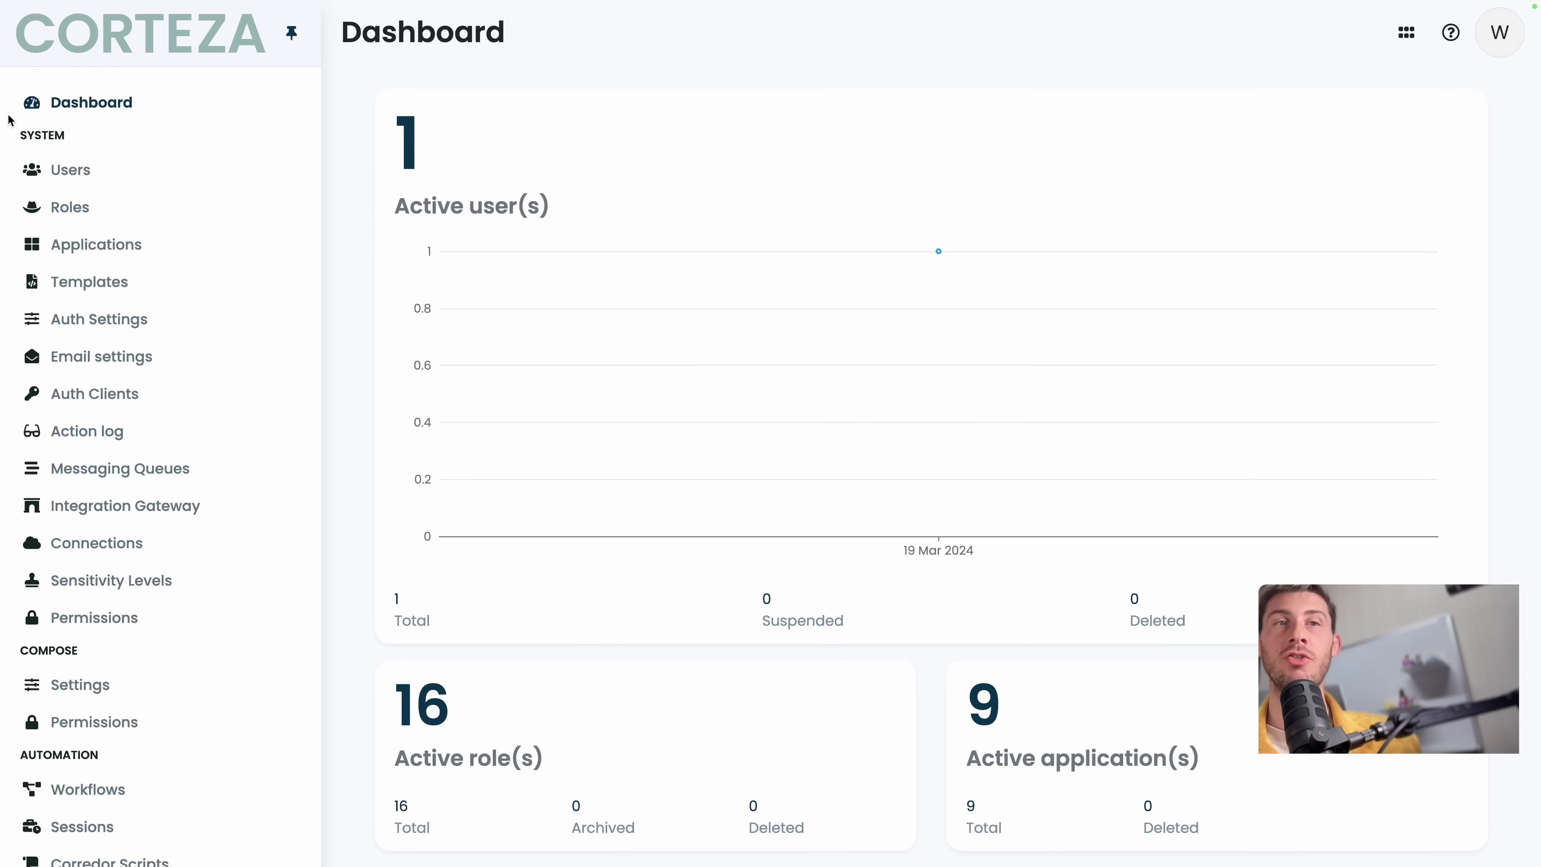
pyautogui.click(65, 171)
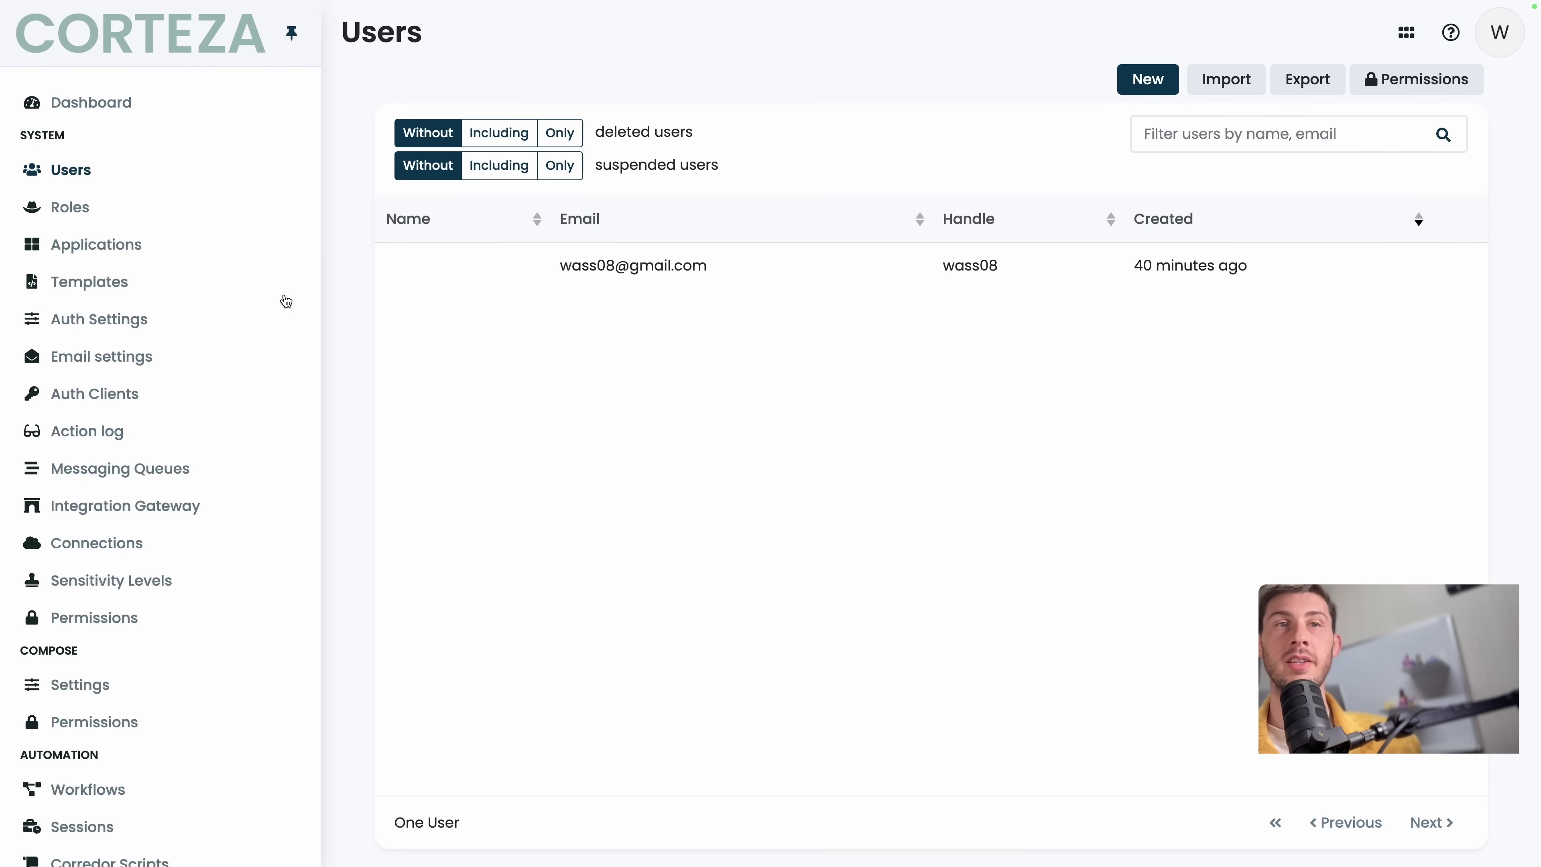
pyautogui.click(175, 210)
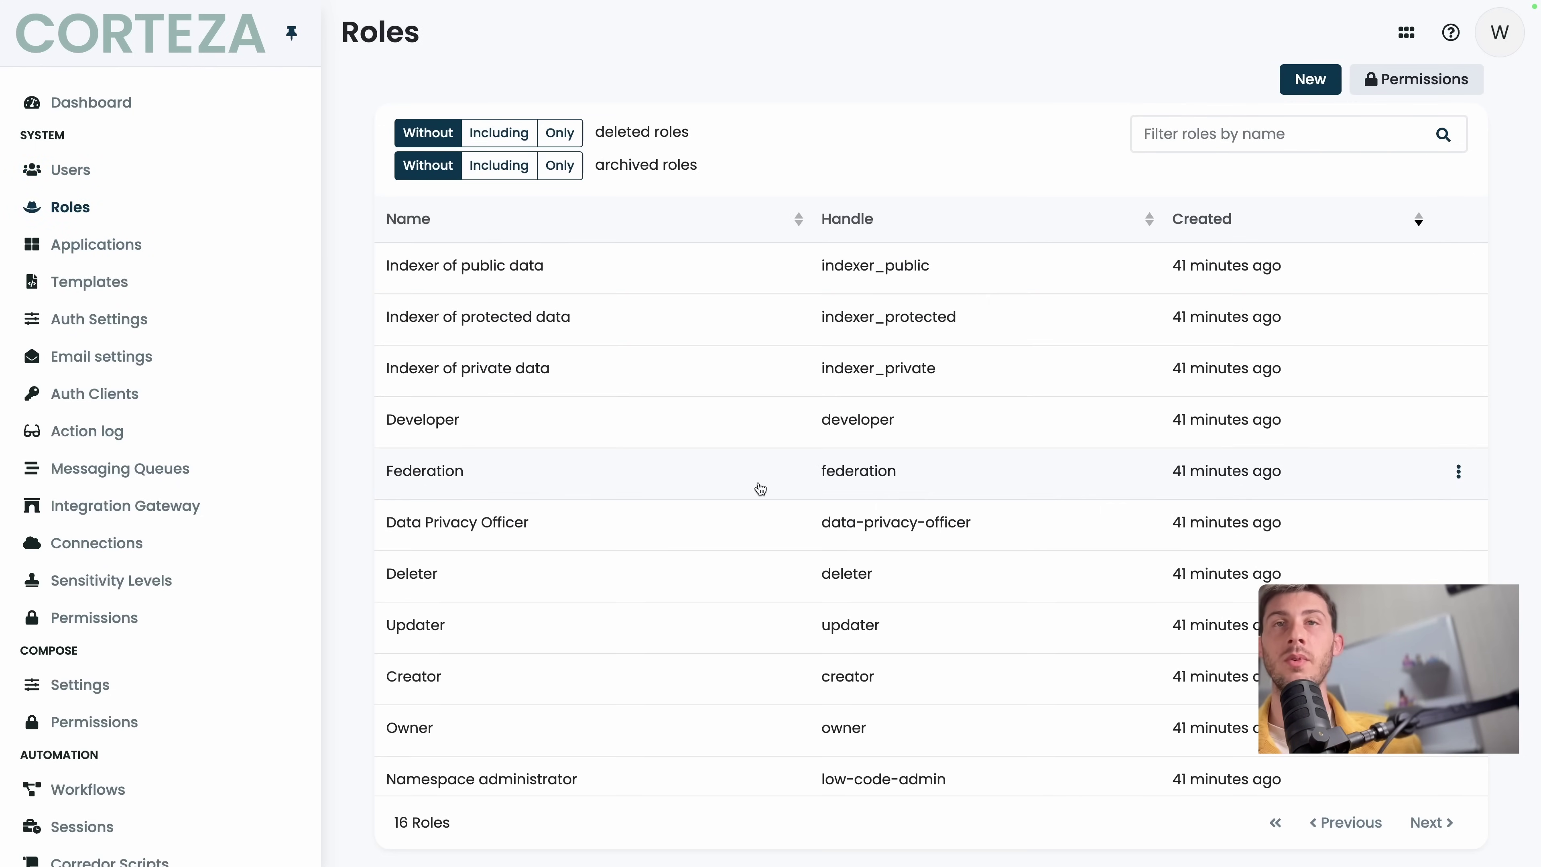
pyautogui.click(112, 251)
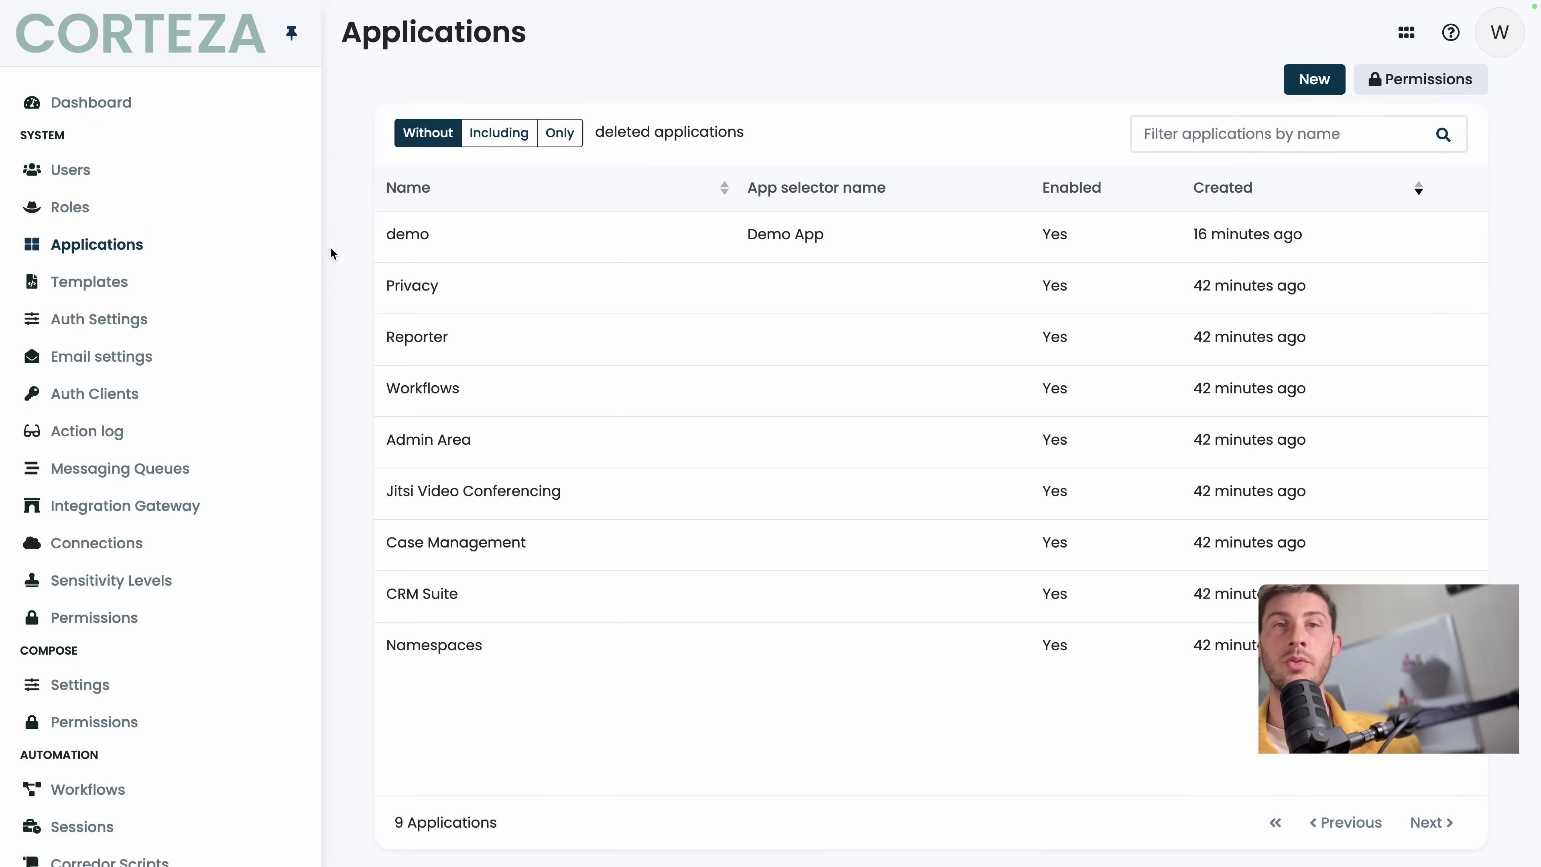
# Uncheck Listed in the app selector for Jitsi Video Conferencing and submit the change.
pyautogui.click(459, 474)
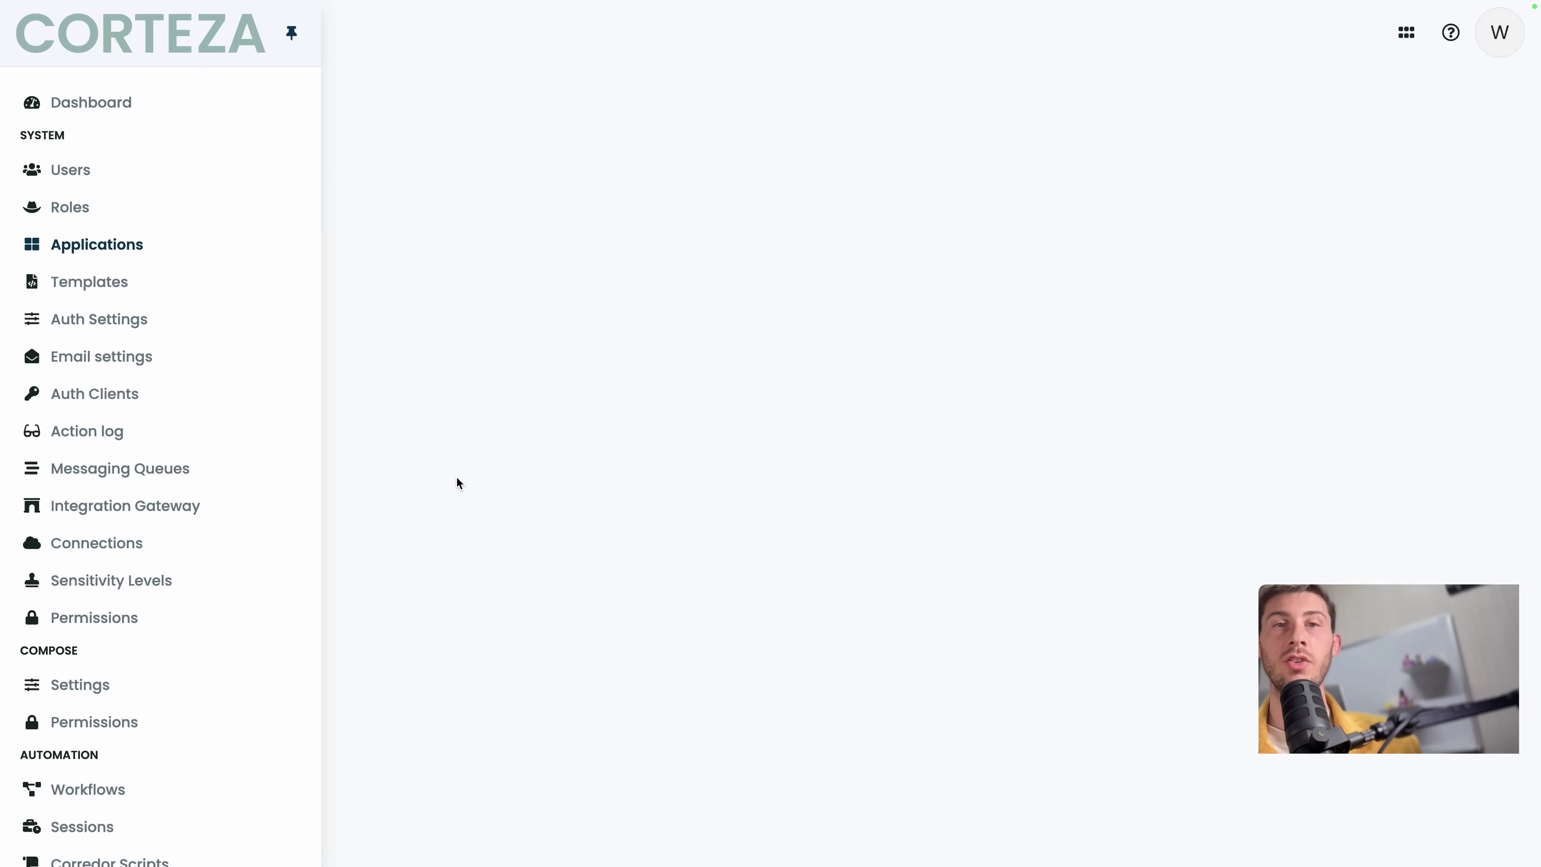
pyautogui.scroll(-4, 603, 548)
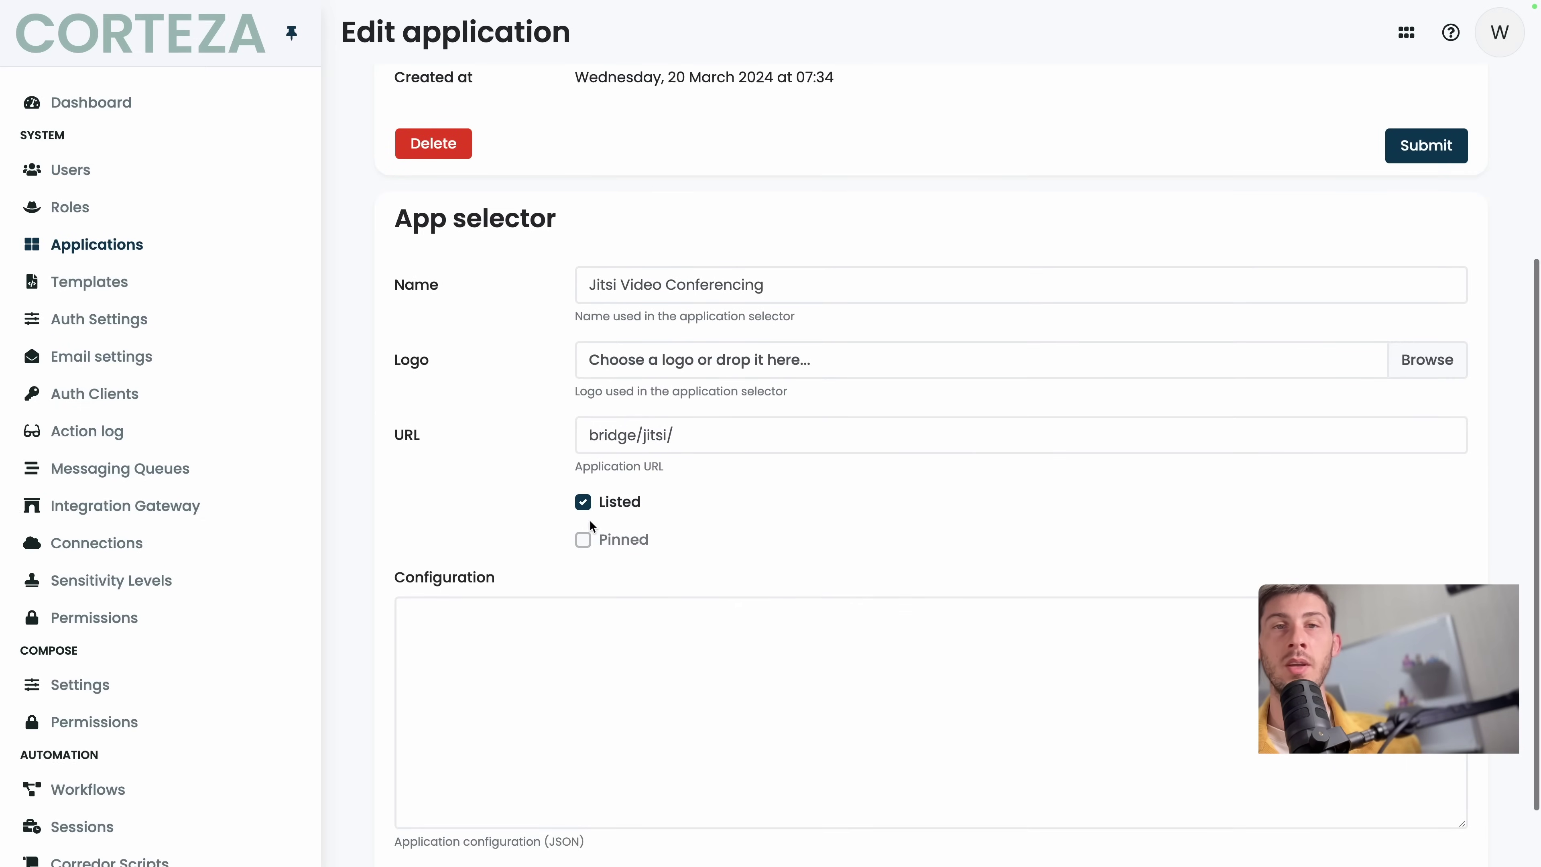
pyautogui.click(586, 504)
pyautogui.scroll(4, 485, 502)
pyautogui.scroll(-5, 485, 501)
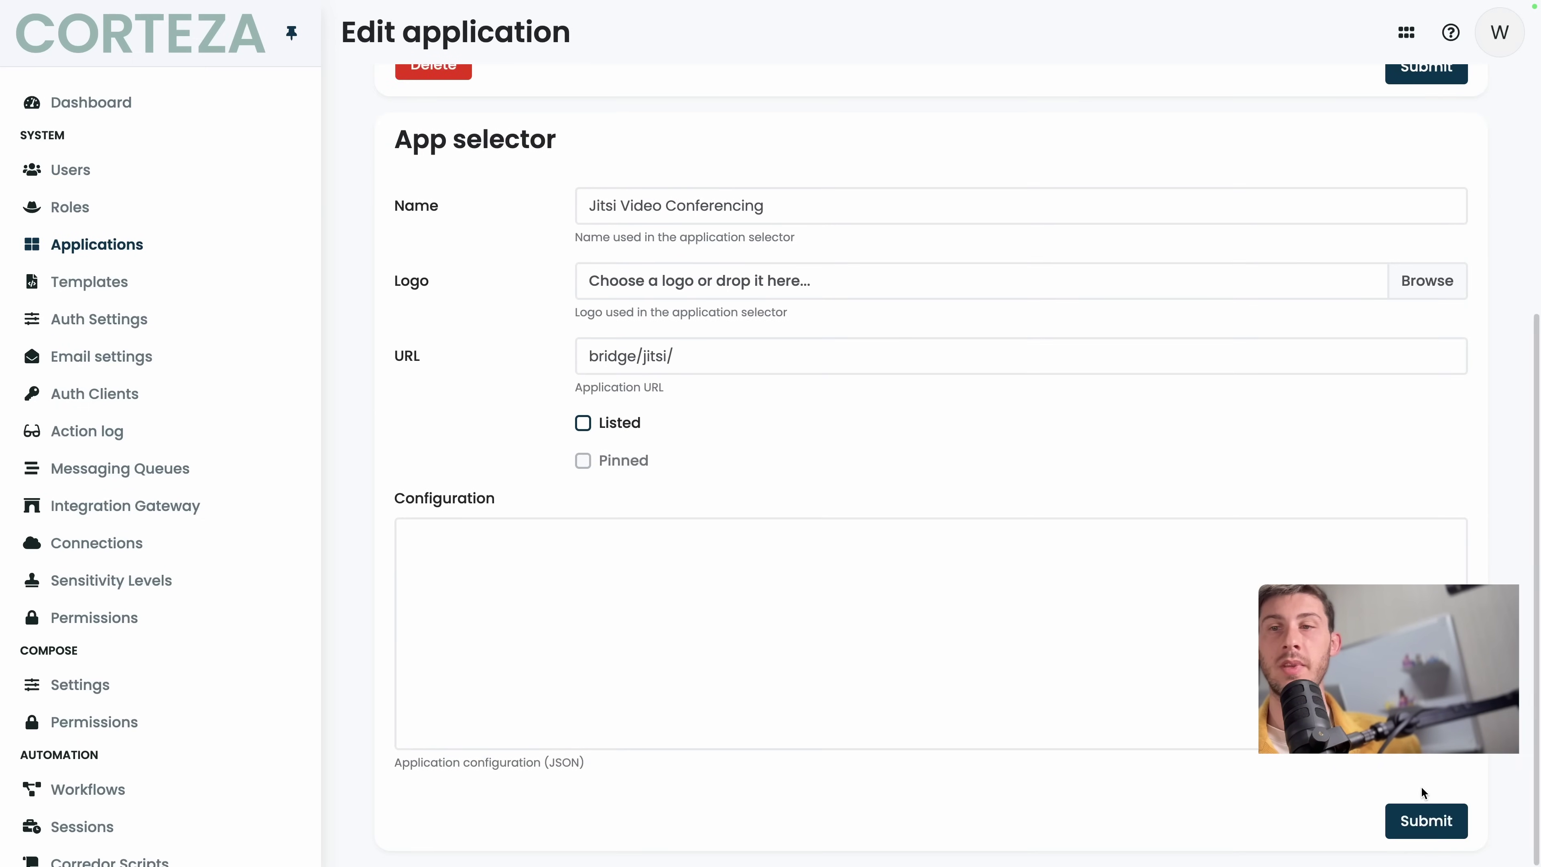
pyautogui.click(1426, 820)
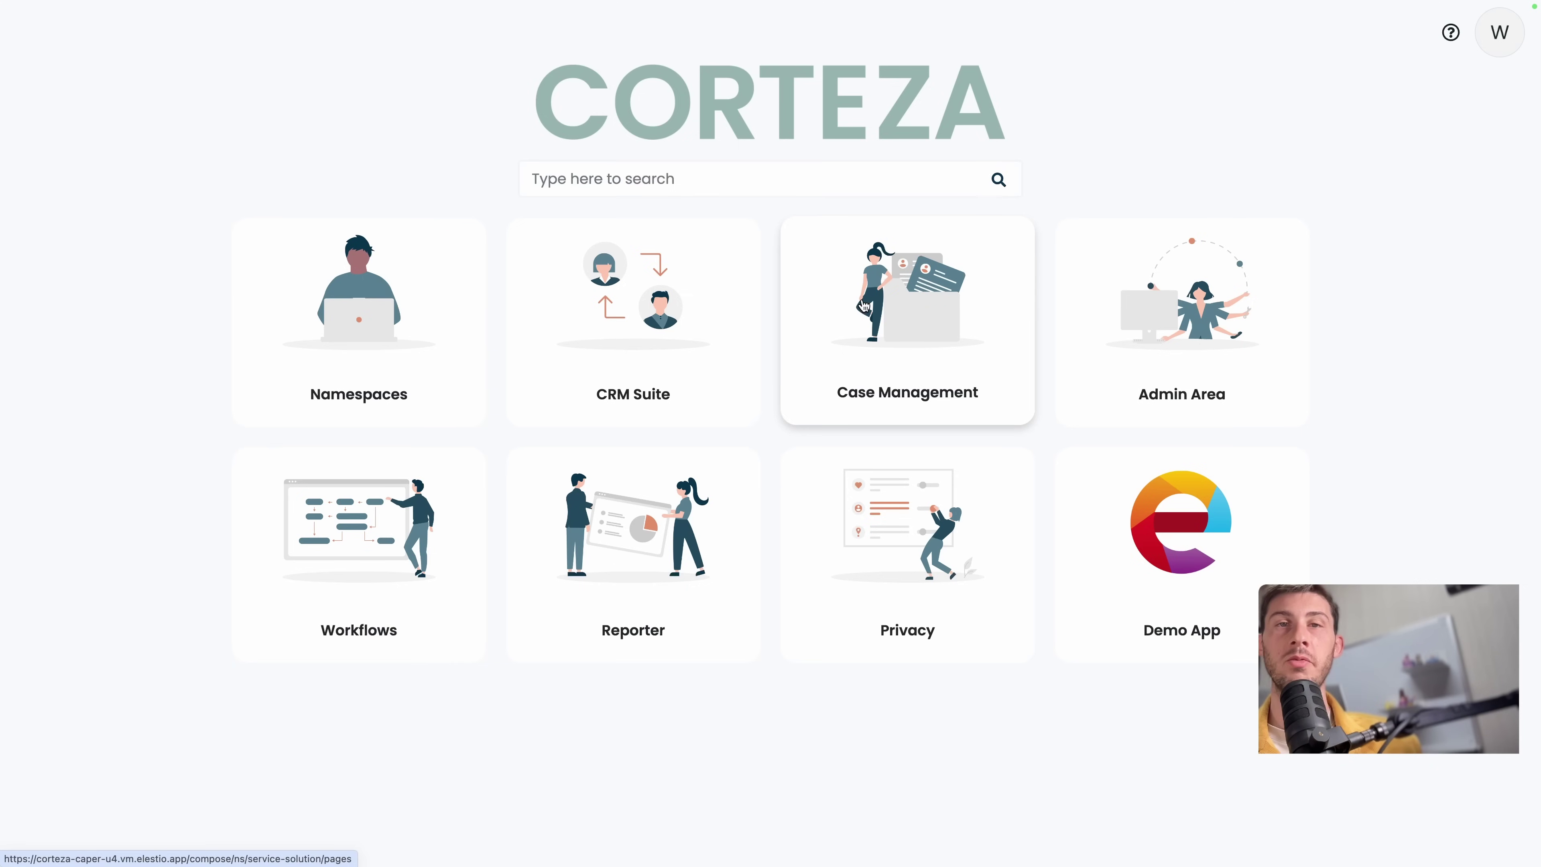